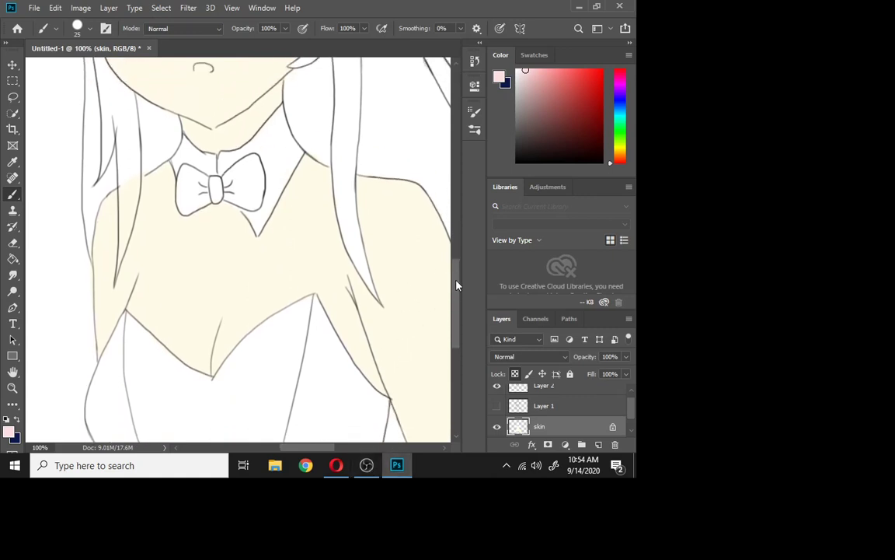
Set the foreground color to the tan shadow tone #d9bca0 for painting on the skin layer.
mouse_move(457, 285)
left_mouse_down()
mouse_move(457, 253)
mouse_move(457, 269)
left_mouse_up()
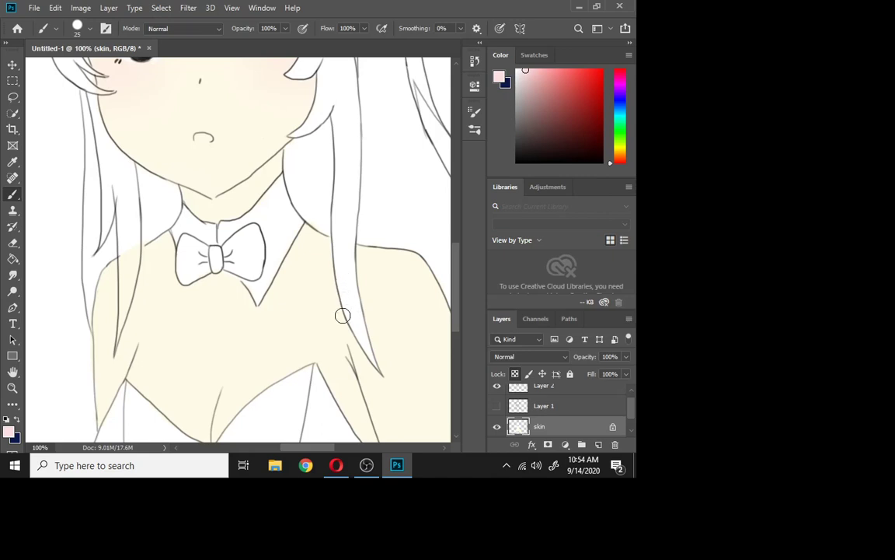
left_click(500, 77)
left_click(454, 258)
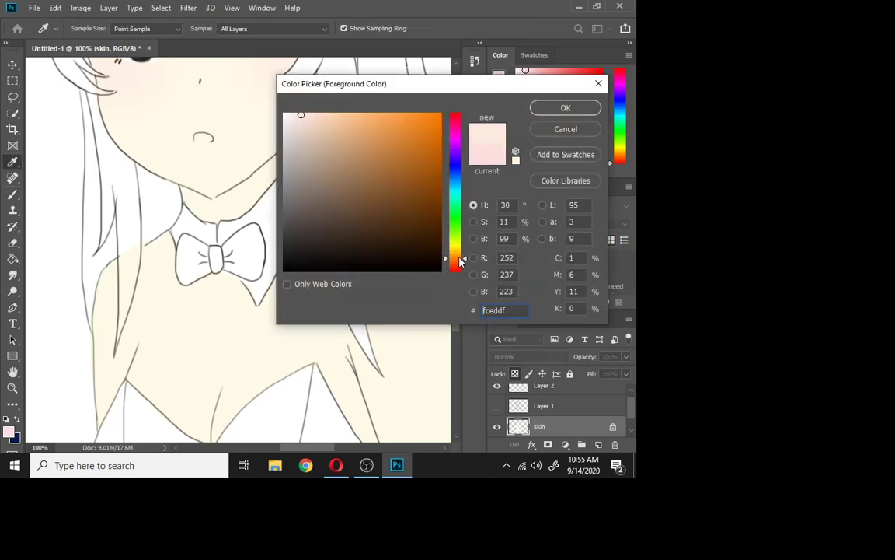
mouse_move(419, 162)
left_mouse_down()
mouse_move(415, 198)
mouse_move(360, 175)
mouse_move(350, 126)
left_mouse_up()
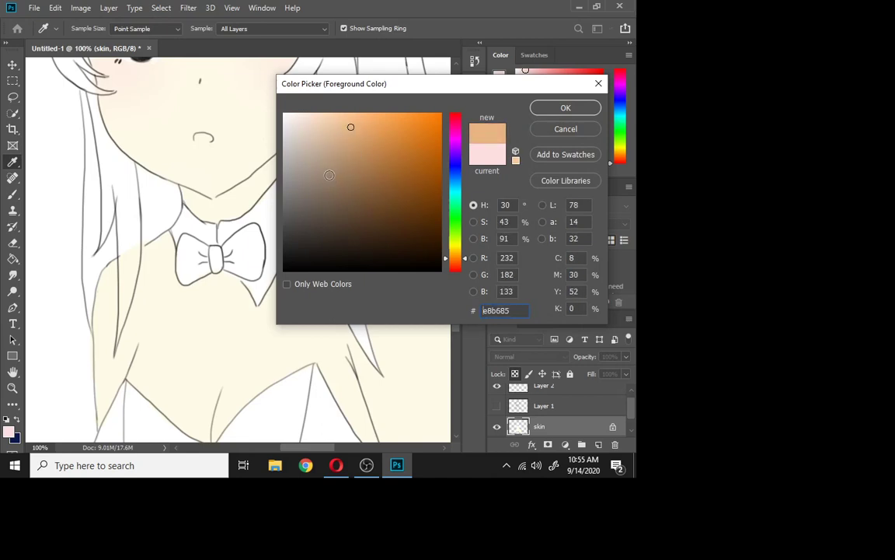
mouse_move(344, 161)
left_mouse_down()
mouse_move(308, 134)
mouse_move(324, 137)
left_mouse_up()
left_click(547, 110)
key("b")
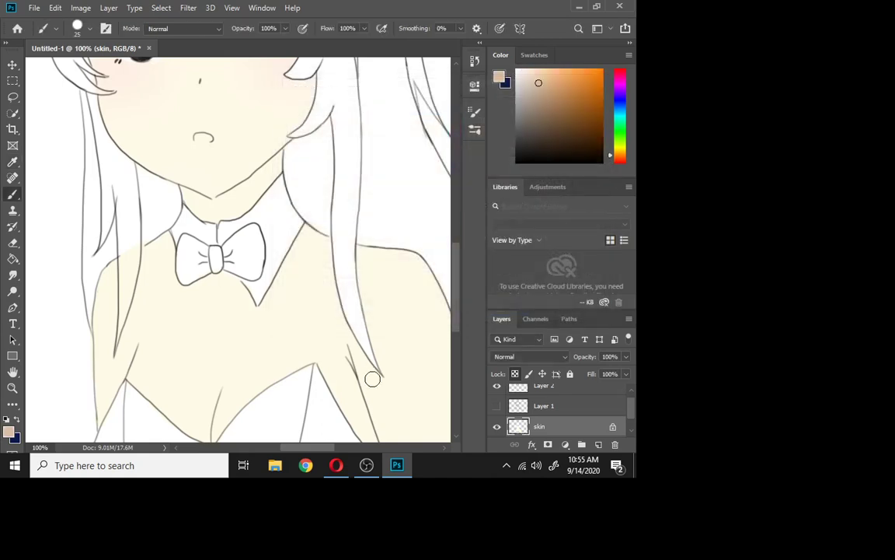
Brush tan shadow strokes on the skin layer beside the underarm crease and along the center line of the chest.
mouse_move(372, 375)
left_mouse_down()
mouse_move(346, 330)
mouse_move(352, 360)
mouse_move(344, 336)
left_mouse_up()
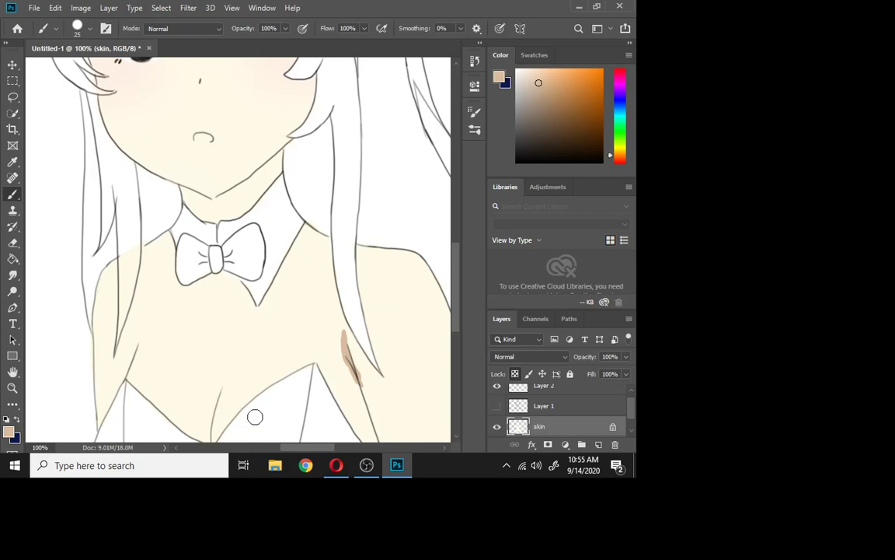
mouse_move(359, 378)
left_mouse_down()
mouse_move(345, 316)
mouse_move(350, 372)
left_mouse_up()
left_click_drag(229, 367, 209, 435)
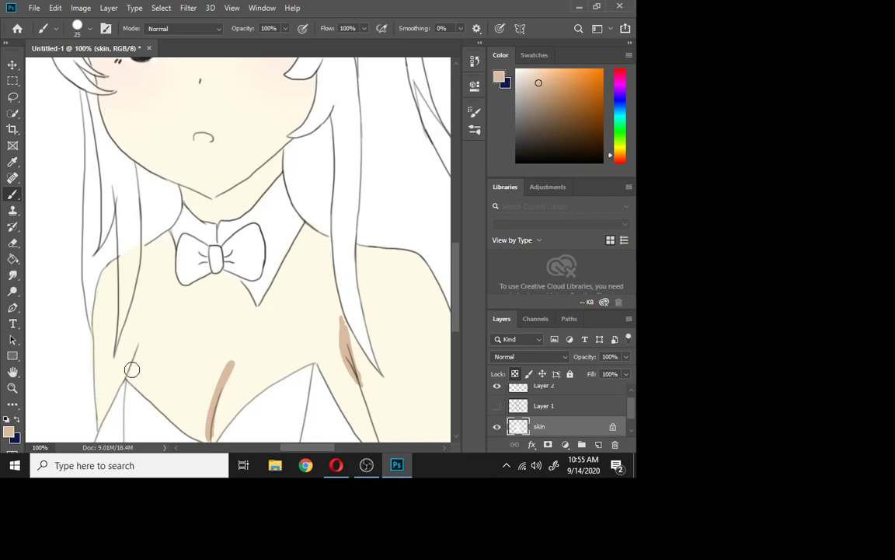
Try shading the neck under the chin and softening the skin layer with Gaussian Blur, undoing both.
mouse_move(186, 194)
left_mouse_down()
mouse_move(208, 223)
mouse_move(207, 202)
mouse_move(223, 214)
mouse_move(256, 195)
mouse_move(229, 223)
mouse_move(257, 197)
left_mouse_up()
left_click(188, 8)
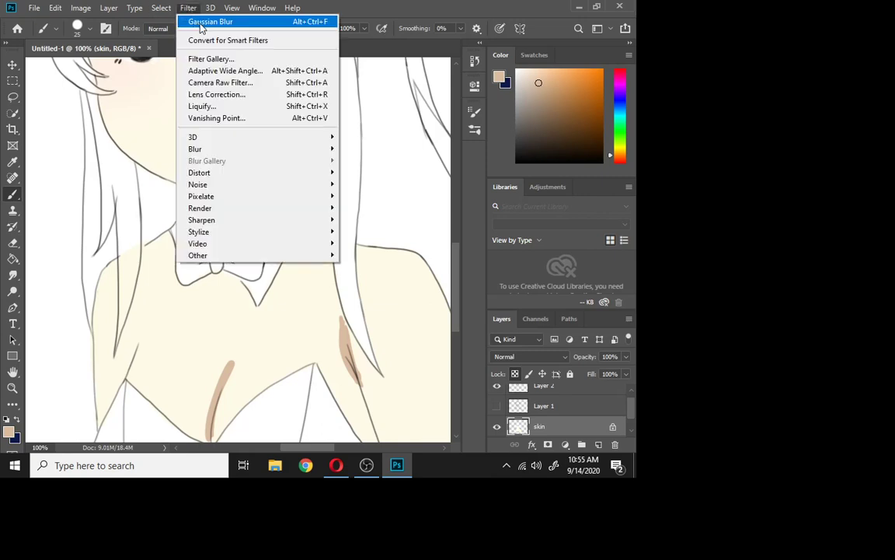
left_click(191, 21)
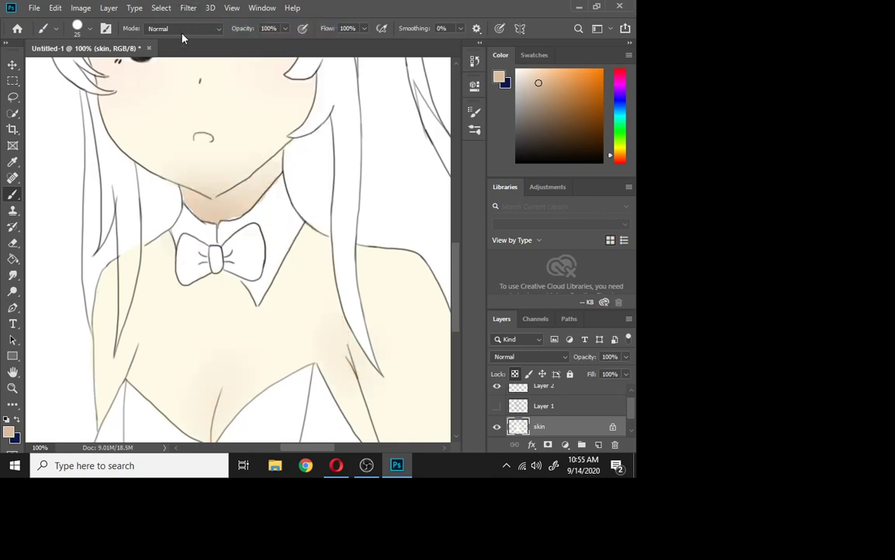
key("ctrl+z")
key("ctrl+z")
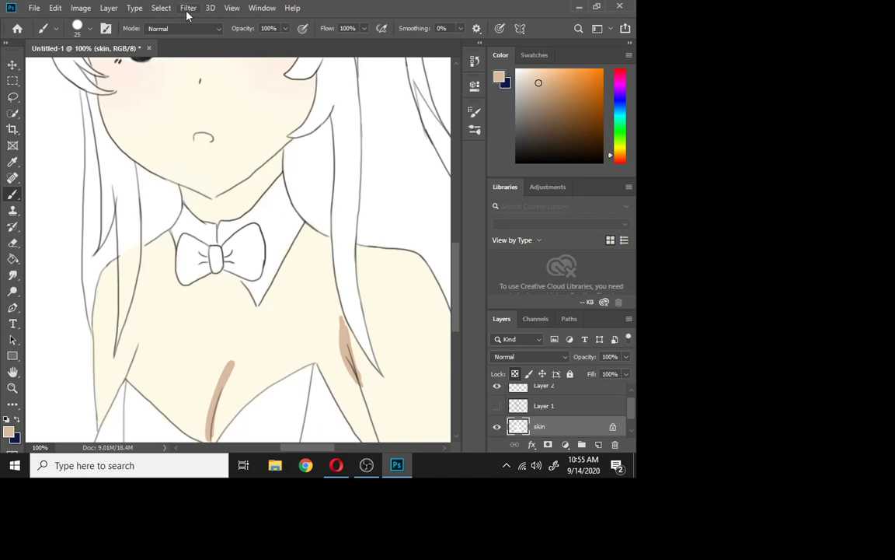
Soften the shadow strokes with Gaussian Blur and repaint the shadow over the underarm crease.
left_click(188, 8)
left_click(191, 22)
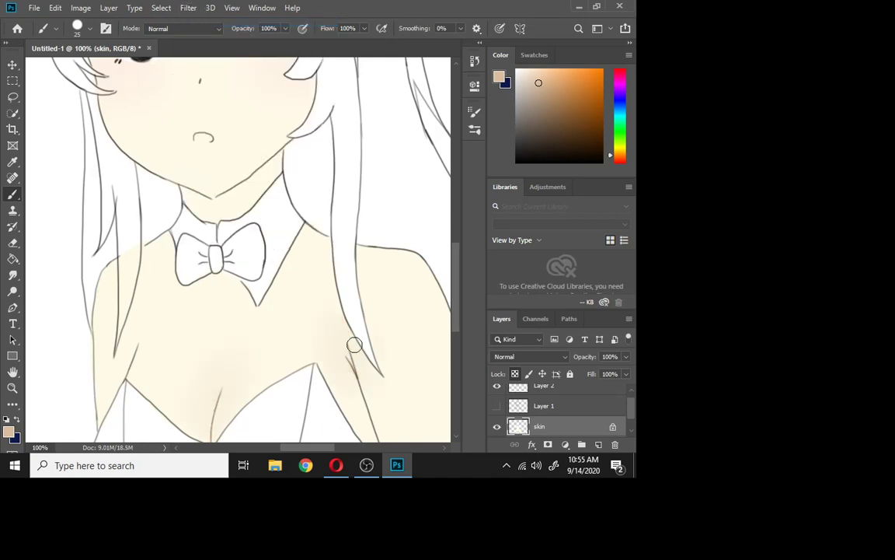
left_click_drag(342, 331, 361, 381)
Try a broad shadow around the chest's center line with Gaussian Blur, undoing the blur and the broad shading.
mouse_move(213, 432)
left_mouse_down()
mouse_move(224, 385)
mouse_move(216, 373)
mouse_move(199, 414)
mouse_move(236, 369)
left_mouse_up()
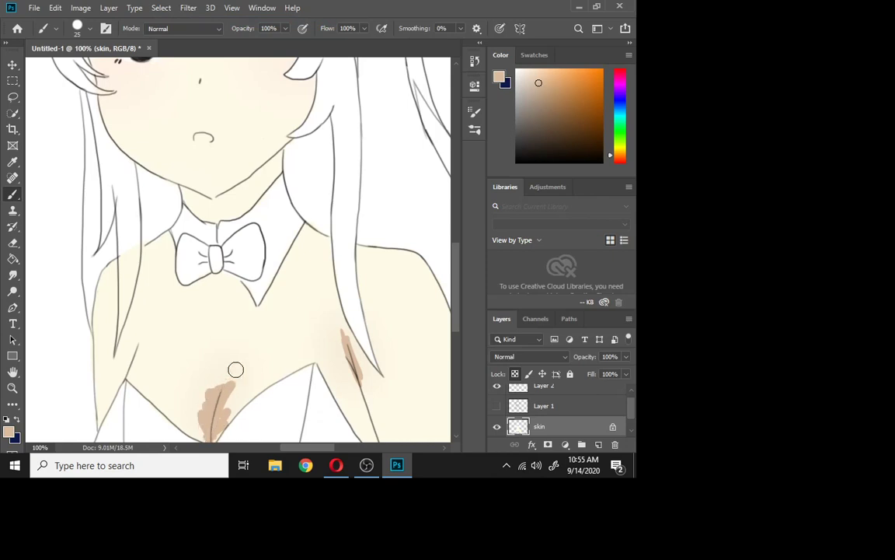
left_click(188, 9)
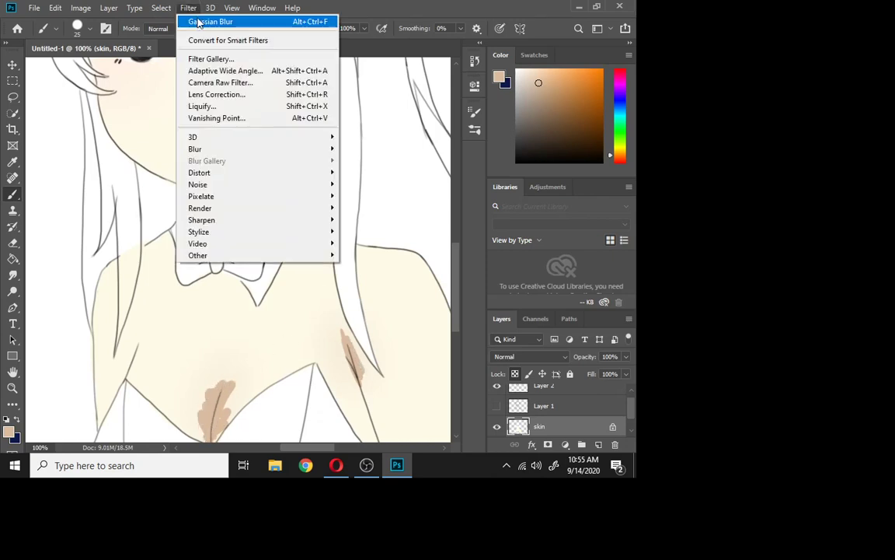
left_click(199, 22)
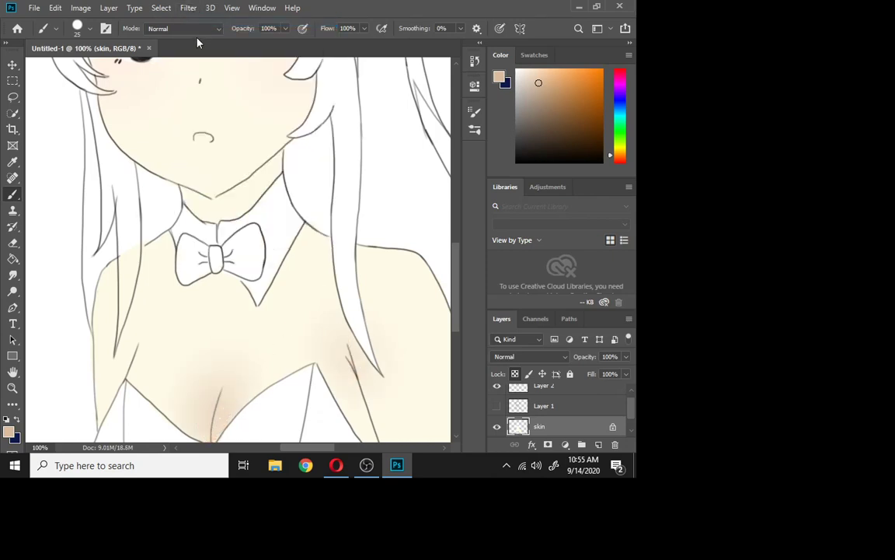
key("ctrl+z")
key("ctrl+z")
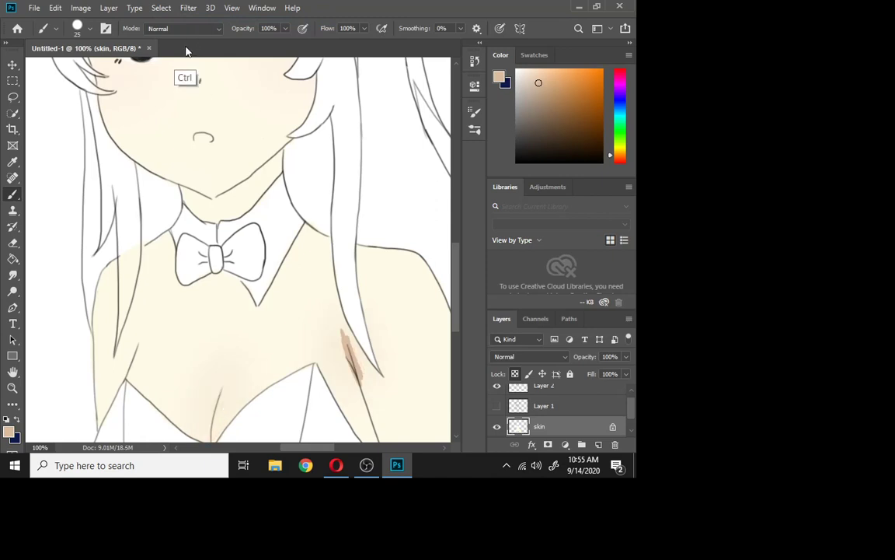
Paint a narrow tan shadow along the chest's center line and soften the skin layer with Gaussian Blur.
left_click_drag(208, 437, 224, 380)
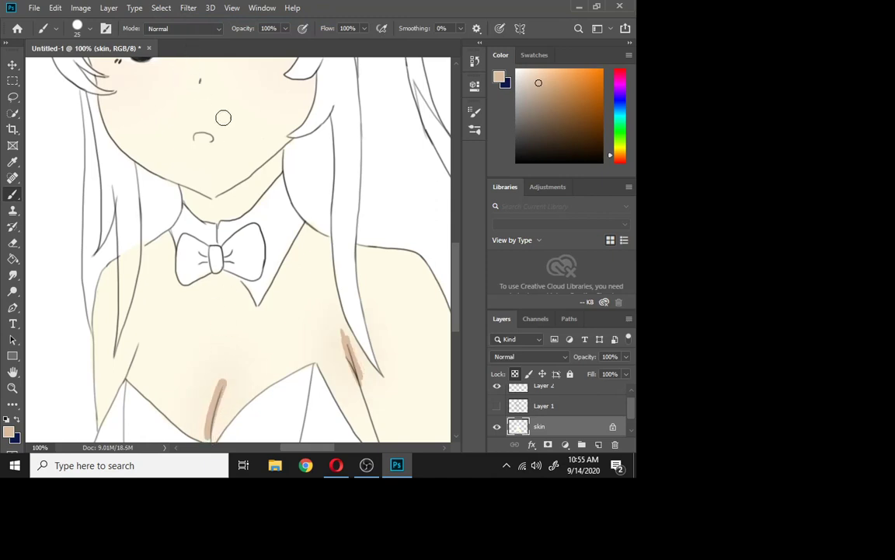
left_click(187, 8)
left_click(190, 18)
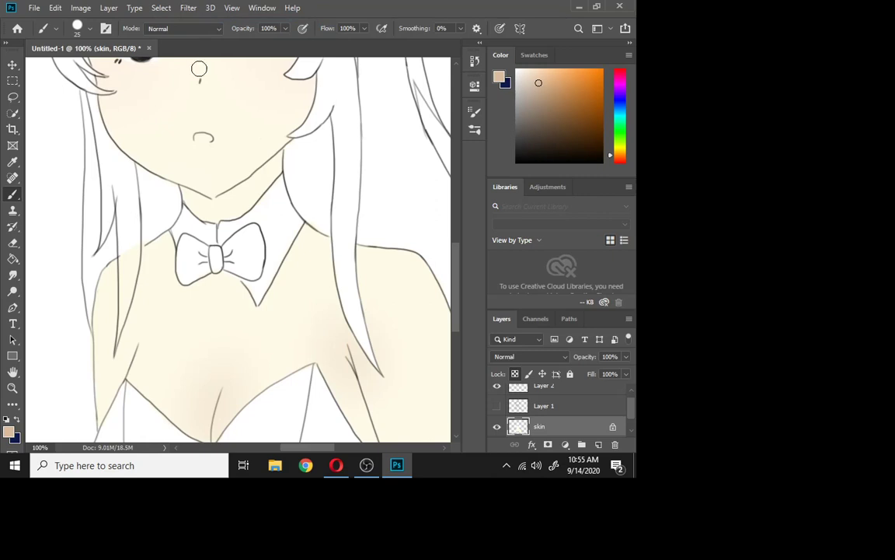
Paint small tan shadows at the mouth and beside the nose, and soften them with Gaussian Blur.
mouse_move(457, 293)
left_mouse_down()
mouse_move(459, 320)
mouse_move(466, 325)
mouse_move(469, 310)
mouse_move(476, 342)
mouse_move(470, 357)
mouse_move(457, 278)
mouse_move(457, 305)
left_mouse_up()
mouse_move(315, 449)
left_mouse_down()
mouse_move(337, 446)
mouse_move(314, 446)
mouse_move(321, 449)
left_mouse_up()
mouse_move(454, 289)
left_mouse_down()
mouse_move(437, 204)
mouse_move(438, 213)
mouse_move(429, 204)
mouse_move(431, 231)
left_mouse_up()
left_click_drag(181, 319, 179, 317)
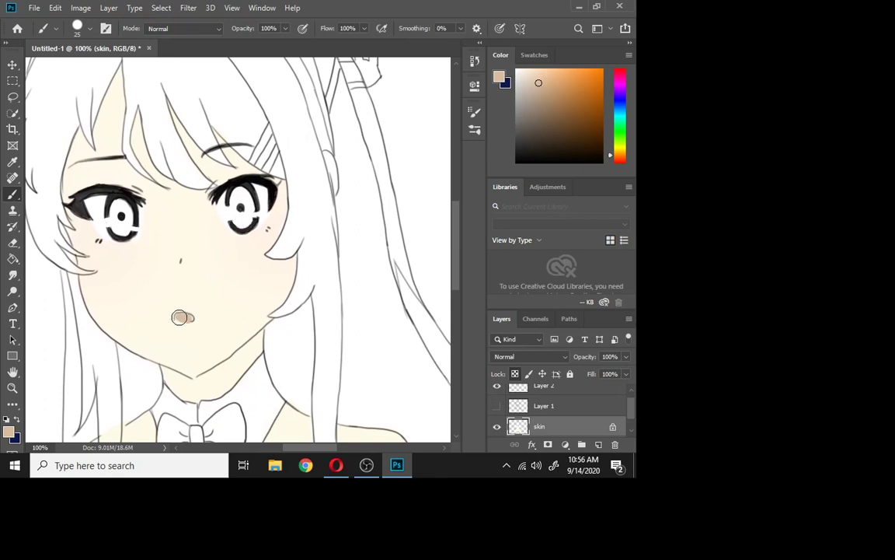
left_click(177, 258)
left_click(191, 9)
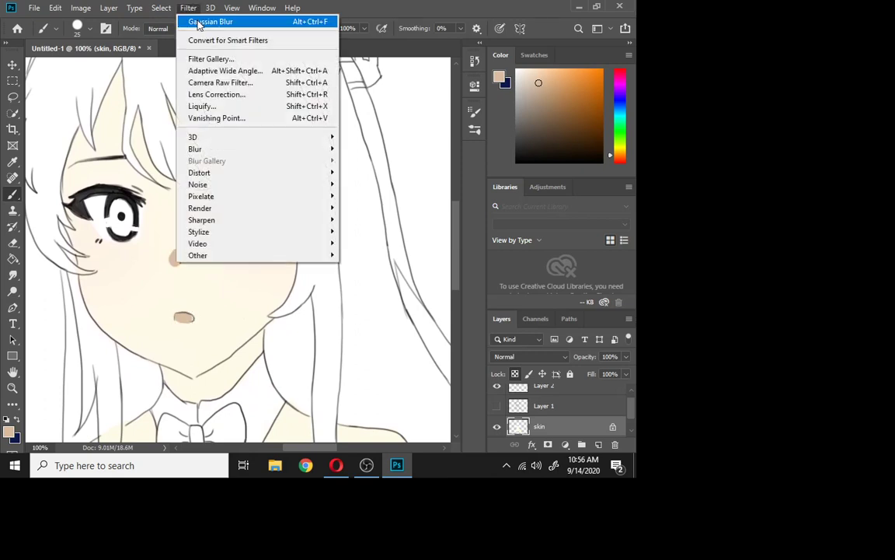
left_click(198, 21)
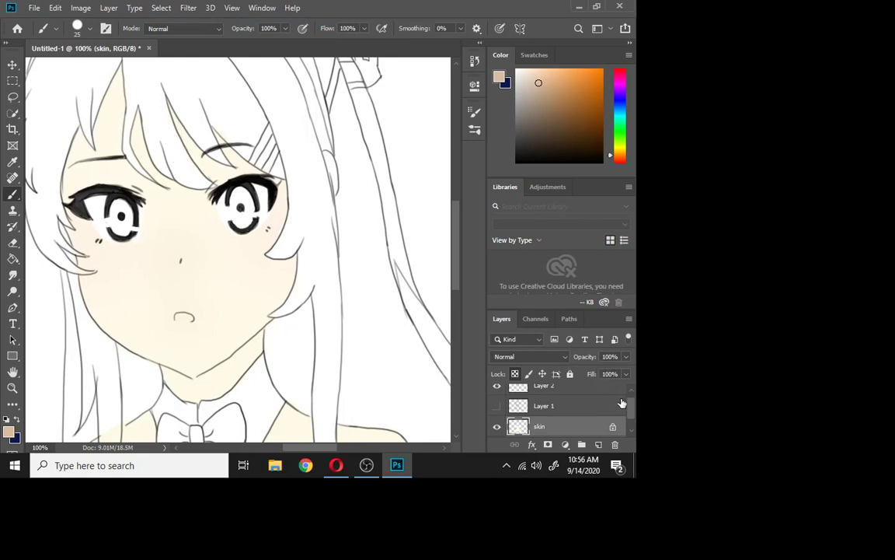
Create a new layer above the skin layer and name it eyes.
left_click(599, 445)
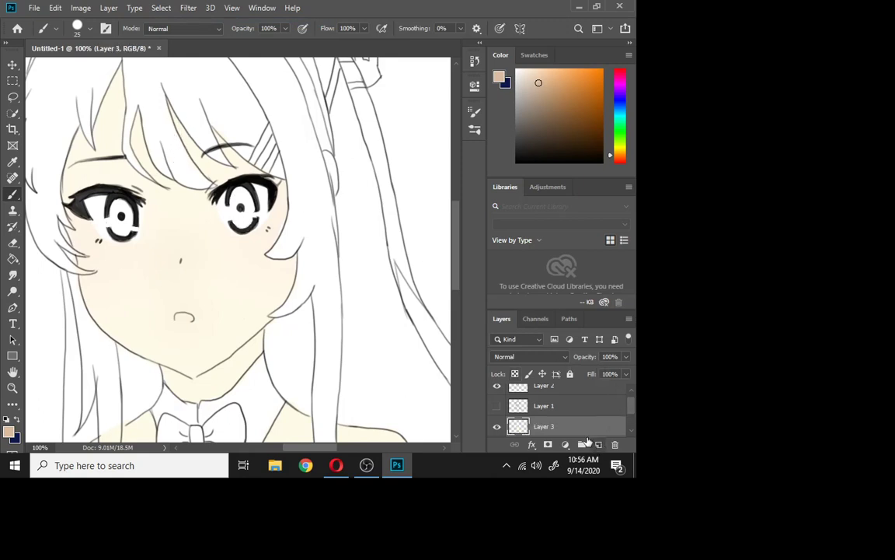
double_click(549, 426)
key("Return")
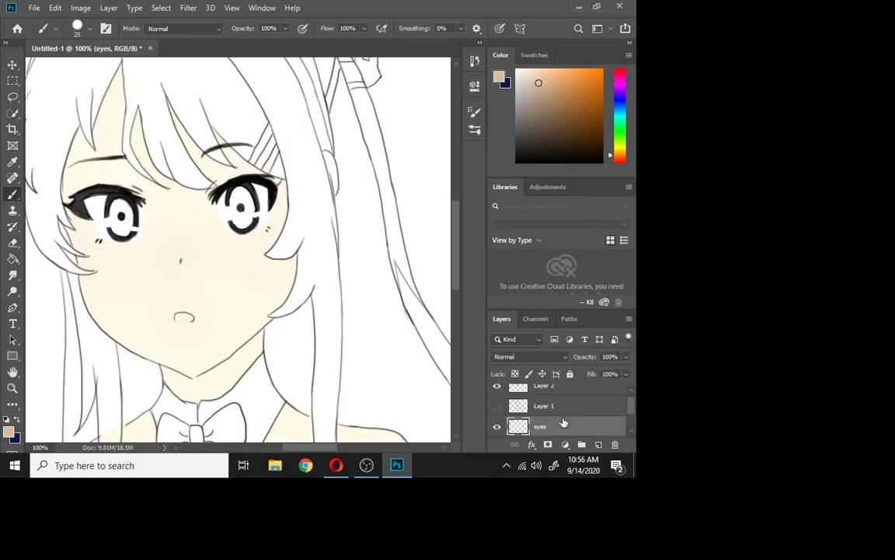
Zoom in on the eyes at 200% and choose the medium purple #8d469b for the foreground color.
left_click(12, 388)
left_click_drag(166, 155, 176, 202)
left_click(176, 202)
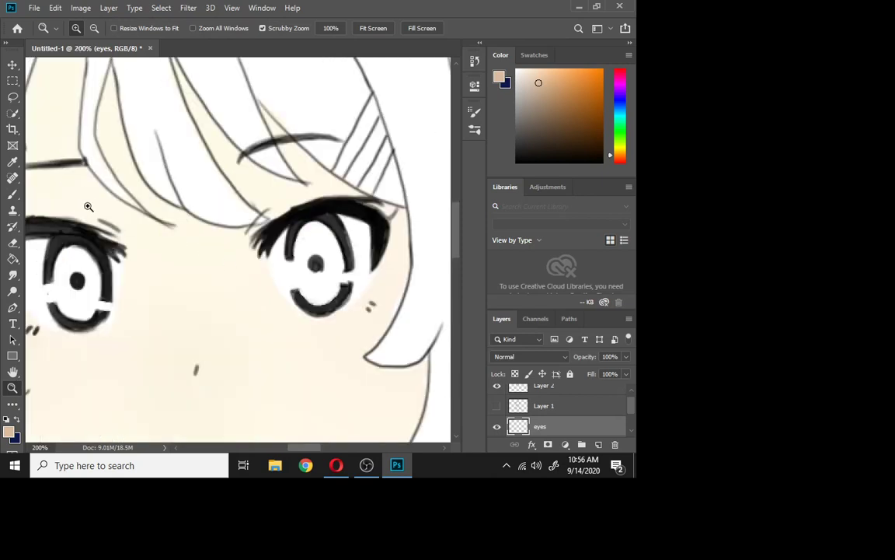
left_click(12, 194)
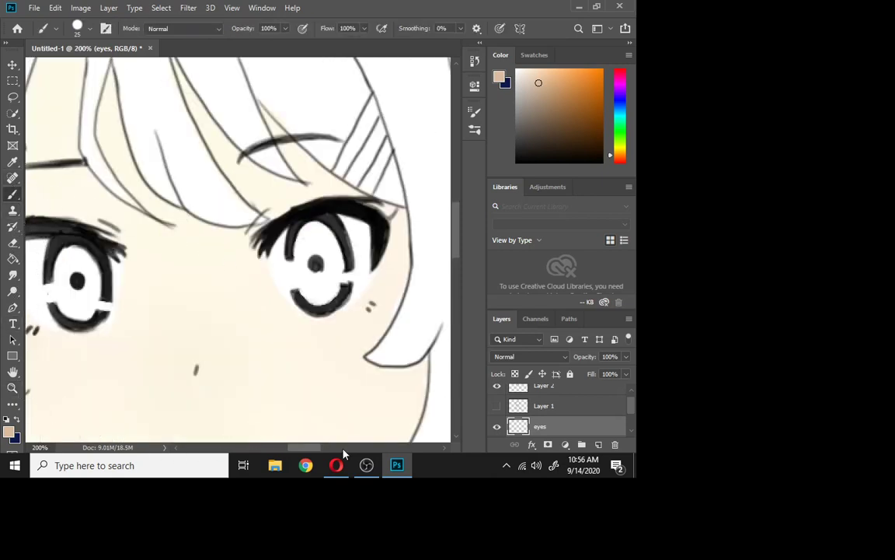
left_click_drag(305, 450, 302, 451)
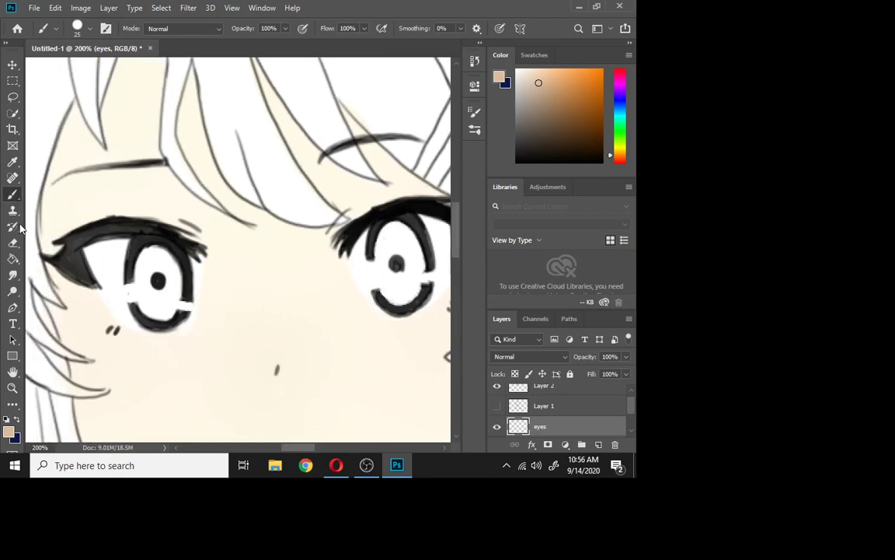
left_click(499, 79)
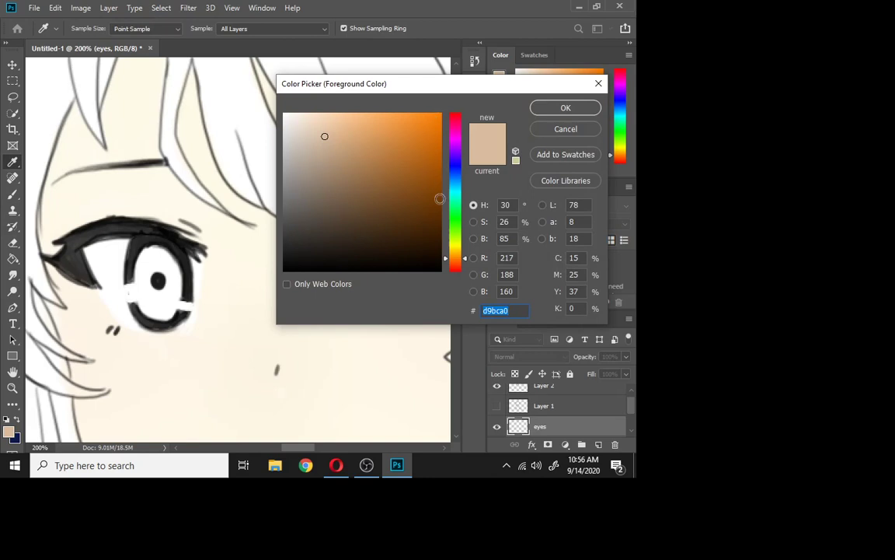
left_click_drag(456, 159, 456, 145)
left_click(329, 113)
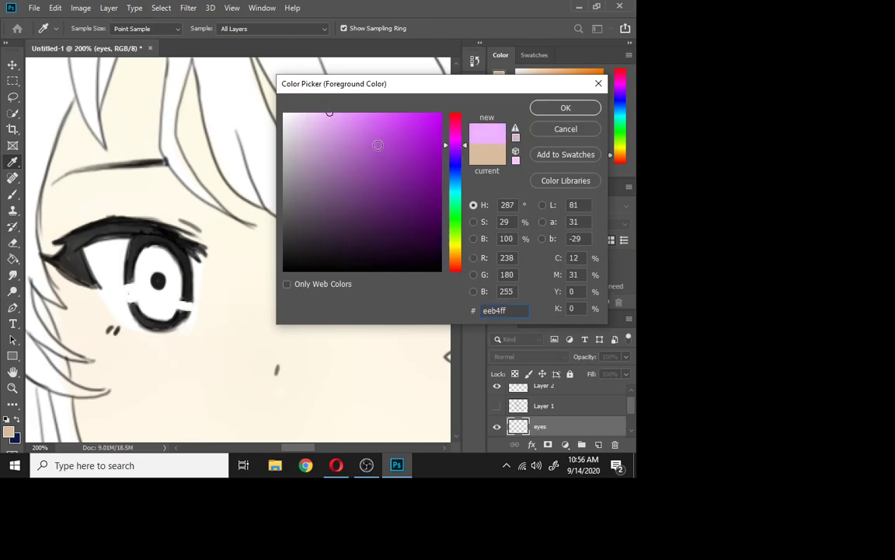
mouse_move(367, 127)
left_mouse_down()
mouse_move(376, 144)
mouse_move(420, 146)
left_mouse_up()
left_click(515, 139)
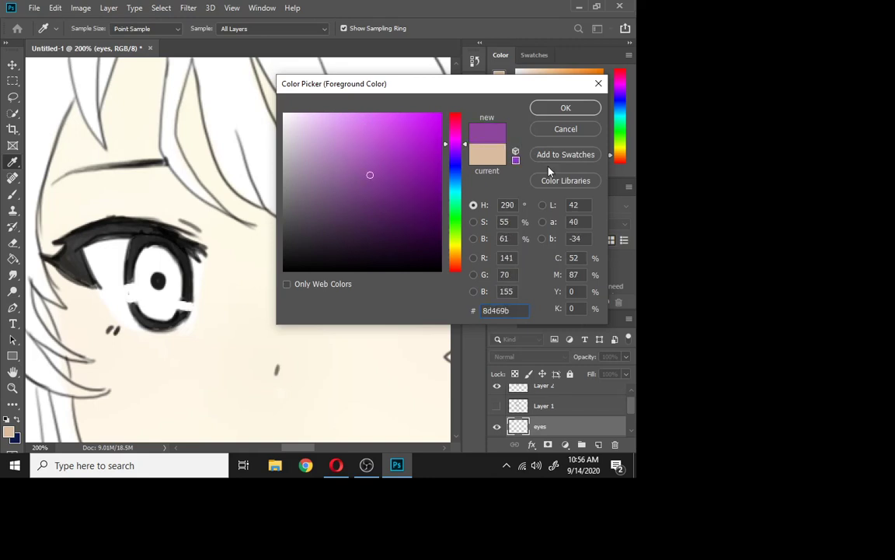
Switch the foreground color to PANTONE 814 C from the PANTONE+ Pastels & Neons Coated color book.
left_click(550, 180)
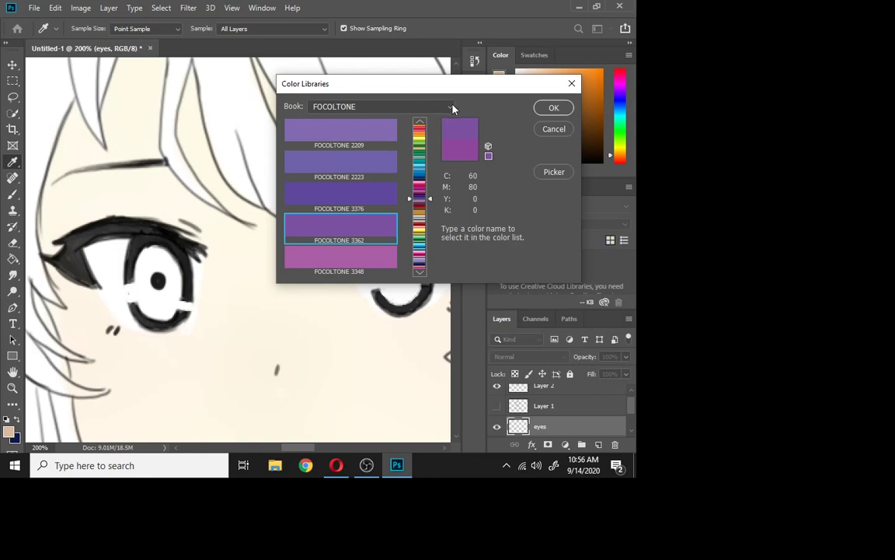
left_click(453, 109)
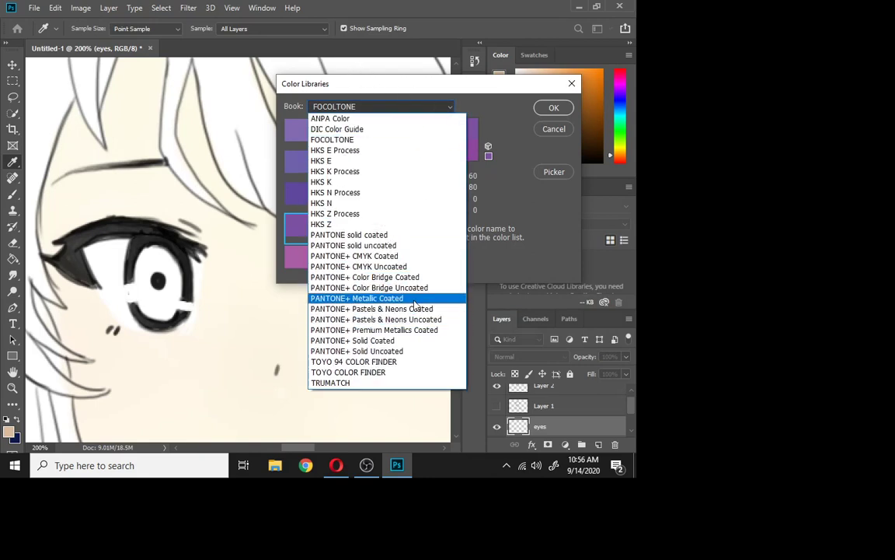
left_click(416, 308)
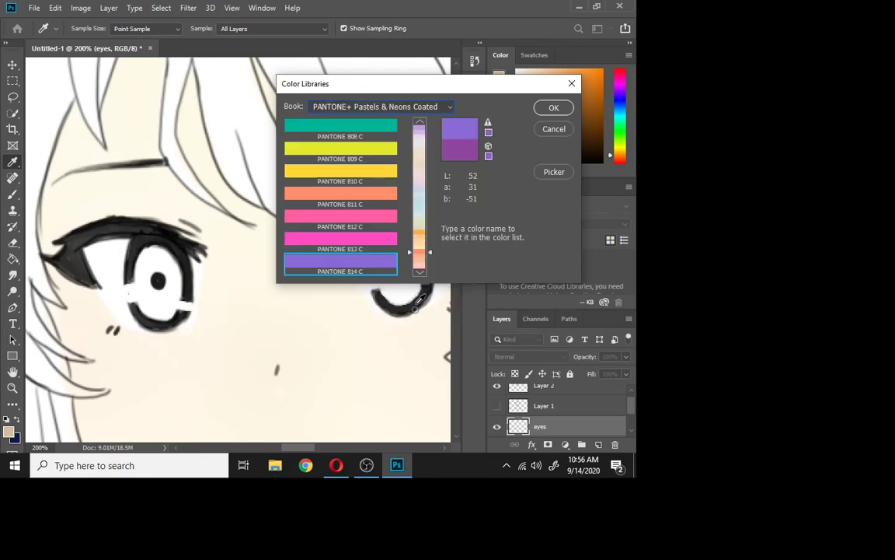
left_click(554, 109)
Paint both irises purple on the eyes layer and lock the layer's transparent pixels.
key("b")
mouse_move(393, 234)
left_mouse_down()
mouse_move(387, 264)
mouse_move(384, 276)
mouse_move(396, 253)
mouse_move(410, 265)
mouse_move(396, 291)
mouse_move(382, 260)
mouse_move(394, 288)
mouse_move(416, 272)
mouse_move(400, 245)
left_mouse_up()
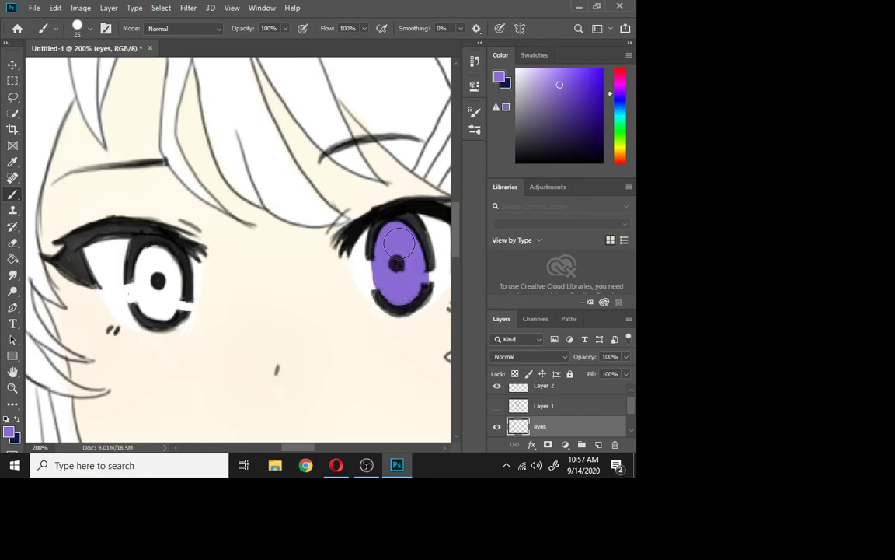
mouse_move(144, 285)
left_mouse_down()
mouse_move(156, 259)
mouse_move(168, 309)
mouse_move(150, 295)
mouse_move(165, 276)
left_mouse_up()
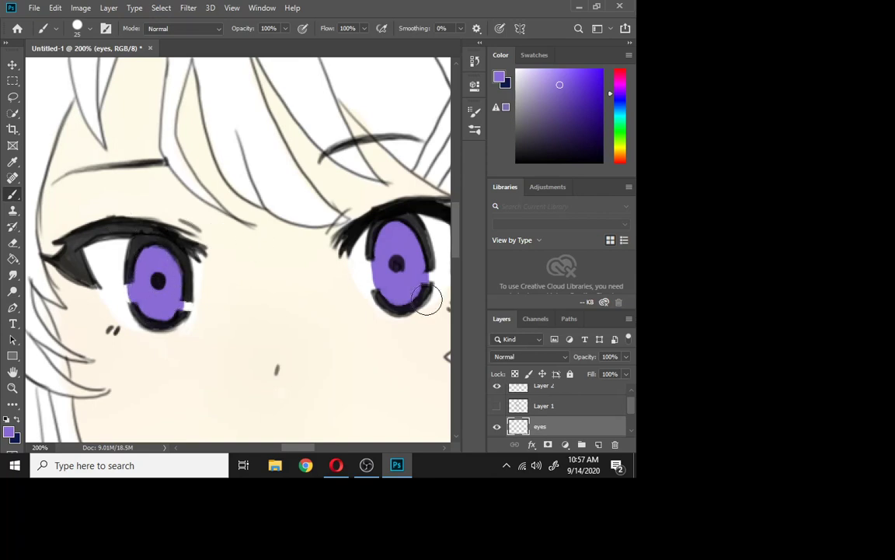
left_click(518, 374)
Switch the foreground color from the Pantone book color to the light purple #bba2f4.
left_click_drag(300, 448, 305, 449)
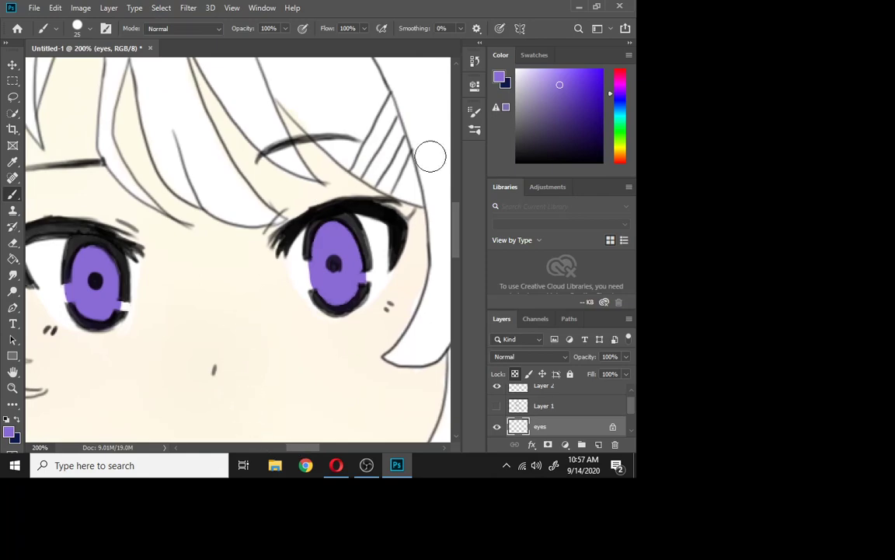
left_click(500, 77)
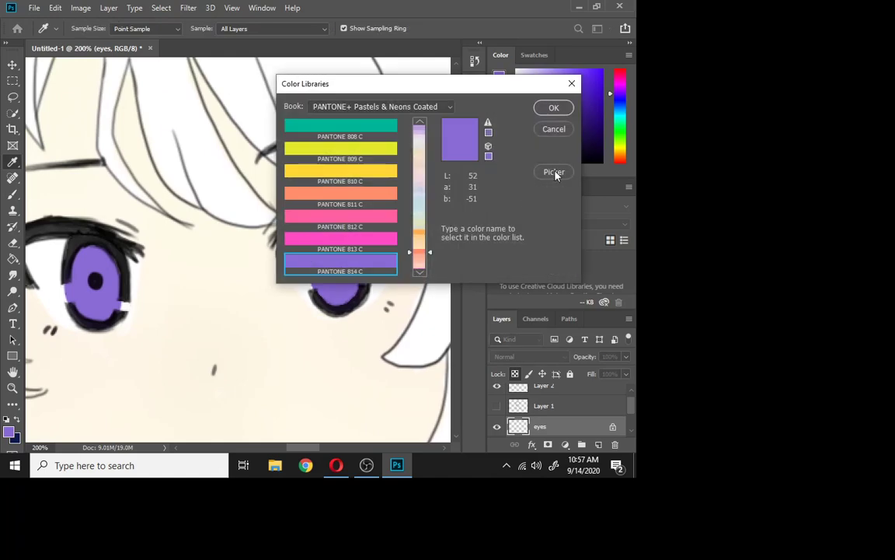
left_click(555, 174)
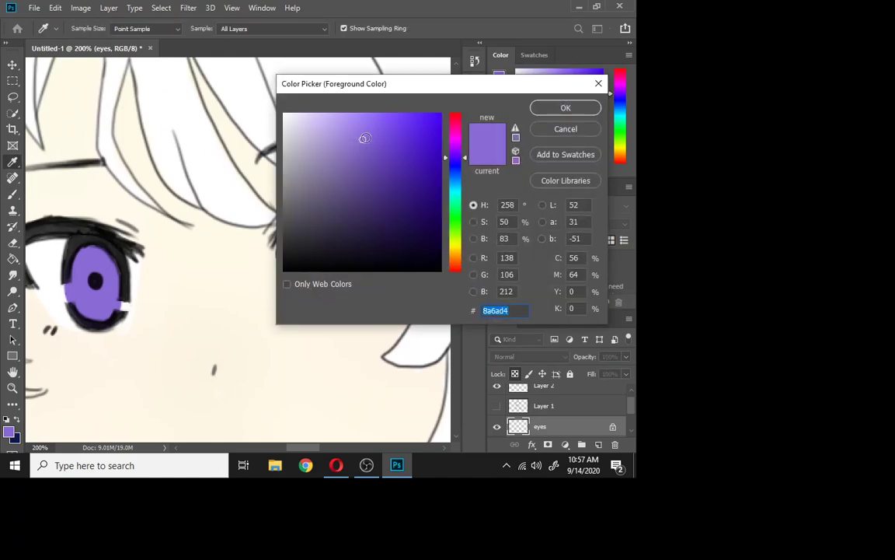
left_click(339, 128)
left_click(333, 122)
left_click(338, 120)
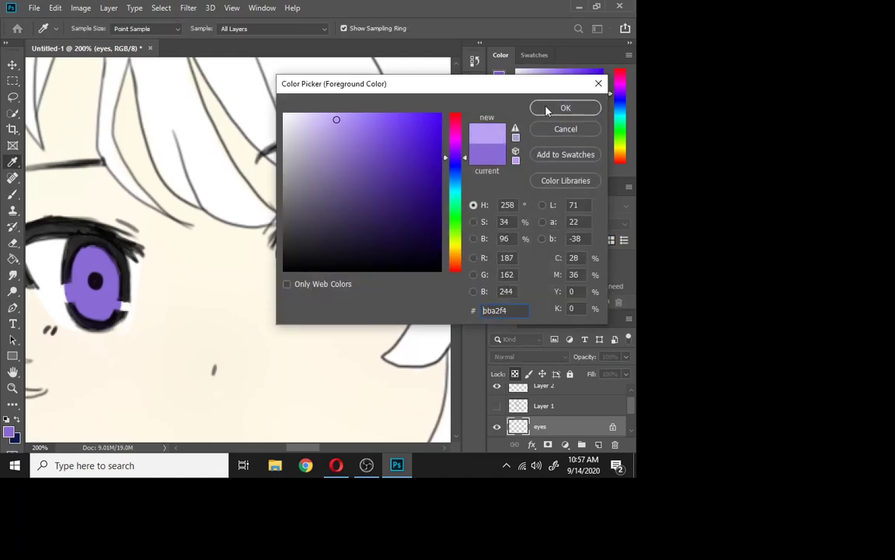
left_click(566, 107)
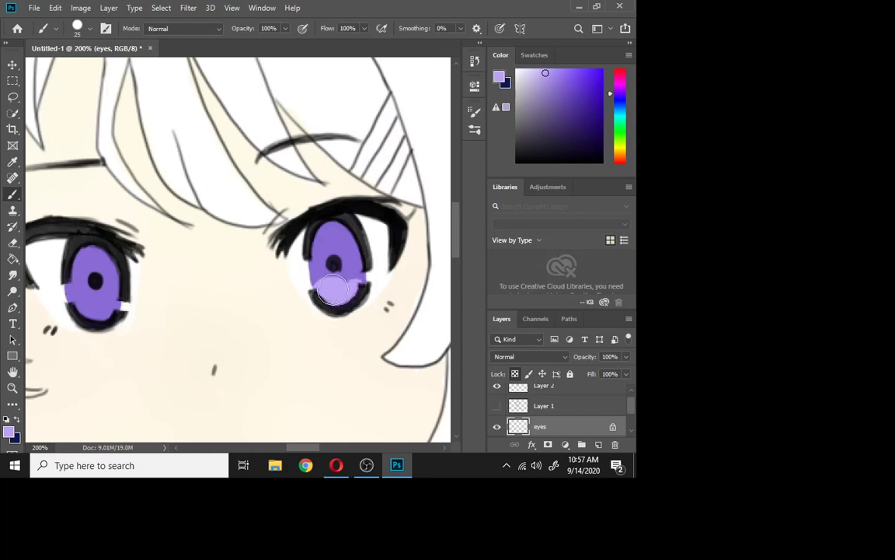
Paint the lower part of both irises light purple on the eyes layer and add a still paler purple near the bottom.
left_click_drag(319, 289, 353, 286)
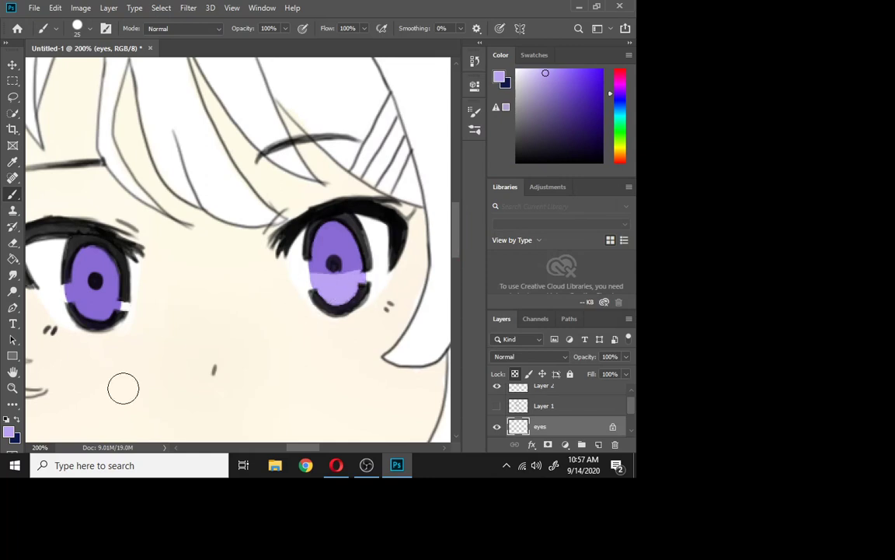
left_click_drag(354, 286, 367, 281)
left_click_drag(66, 299, 108, 309)
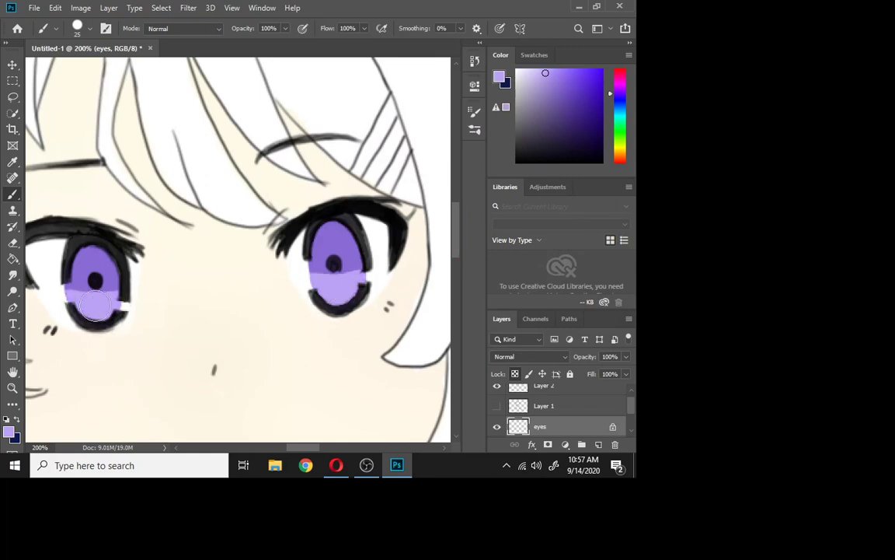
left_click_drag(108, 310, 75, 305)
left_click_drag(101, 303, 115, 282)
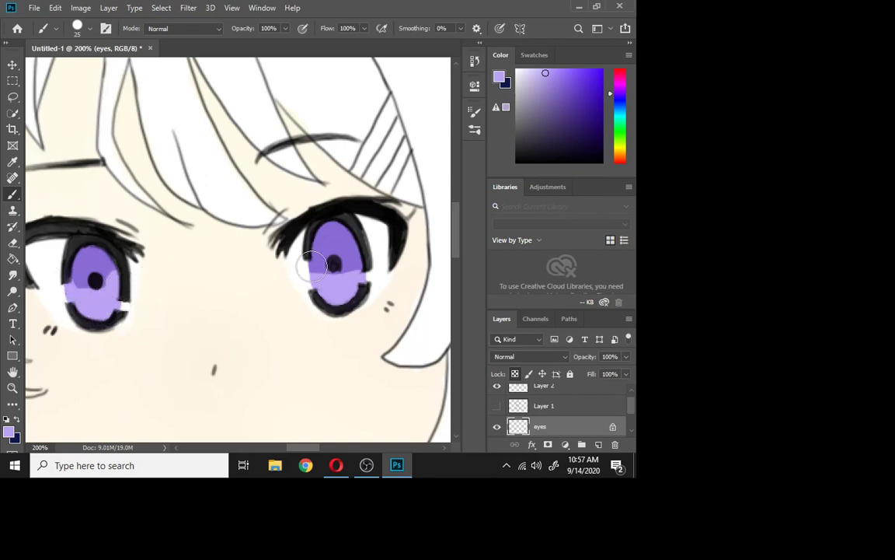
left_click(315, 266)
left_click(537, 71)
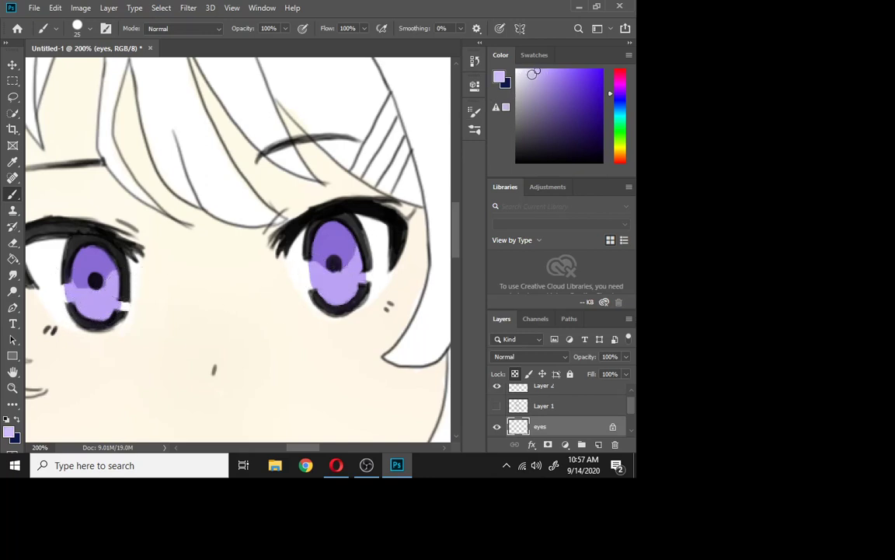
left_click_drag(323, 299, 356, 293)
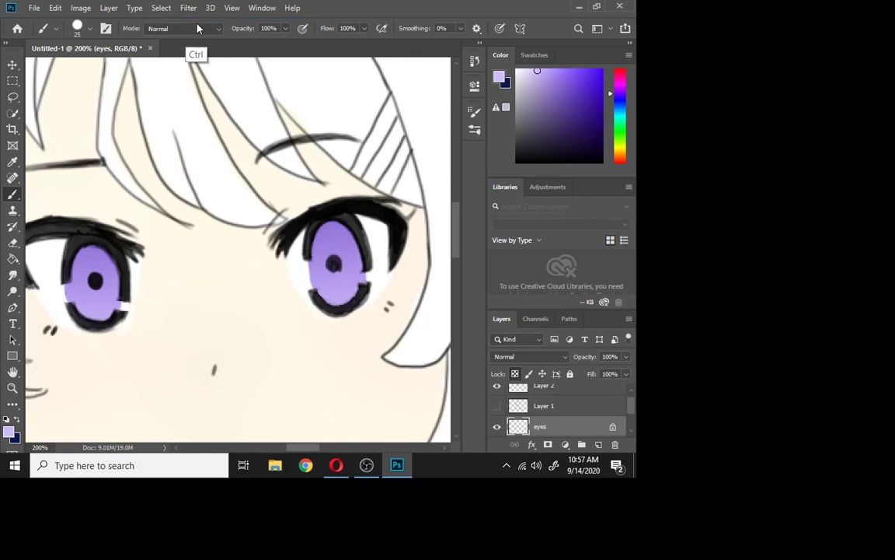
Apply a Gaussian Blur with a radius of 5.8 pixels to the eyes layer.
left_click(187, 10)
mouse_move(220, 152)
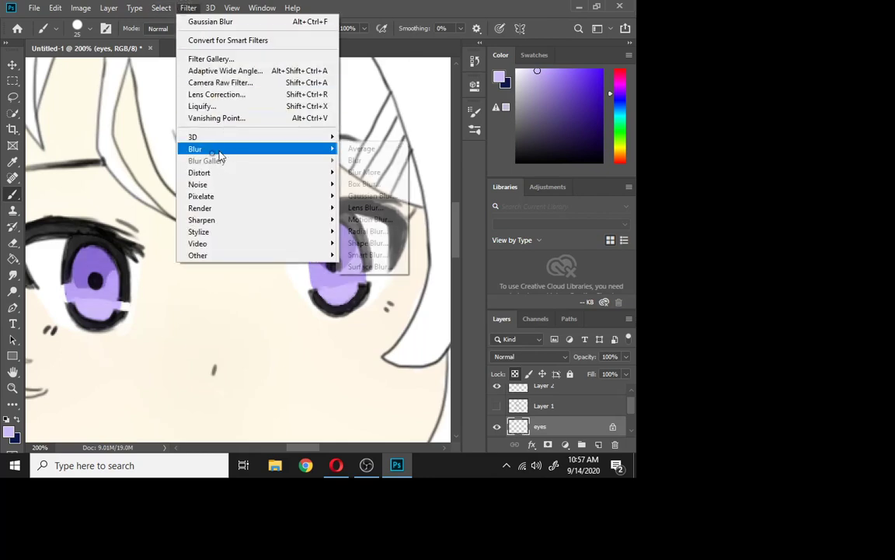
left_click(372, 196)
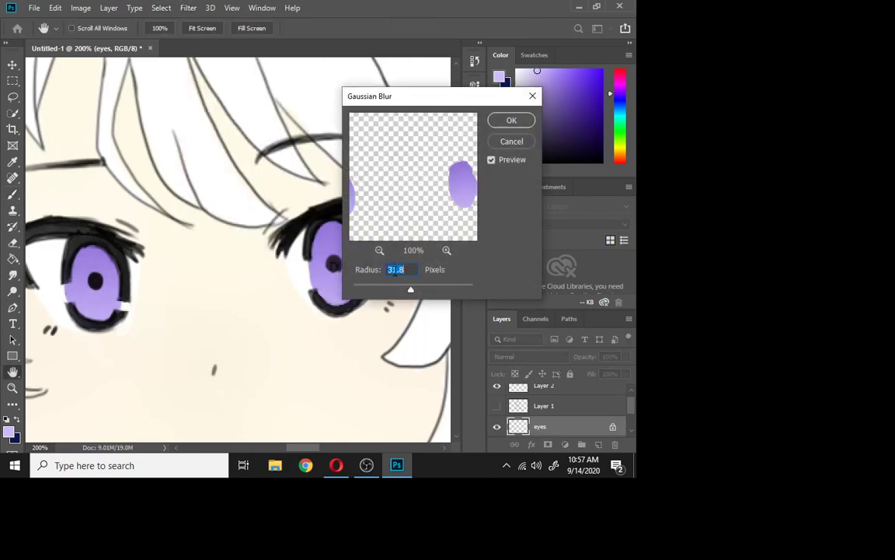
left_click_drag(398, 291, 381, 288)
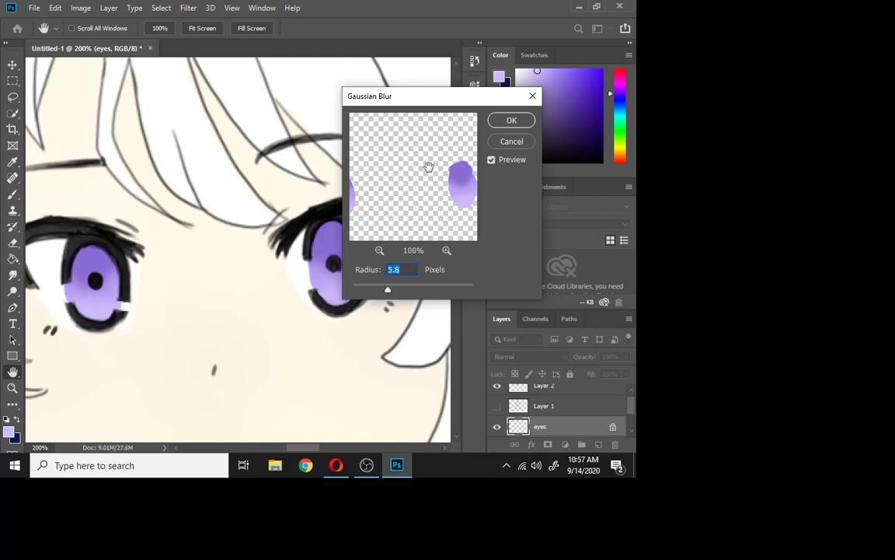
left_click(511, 121)
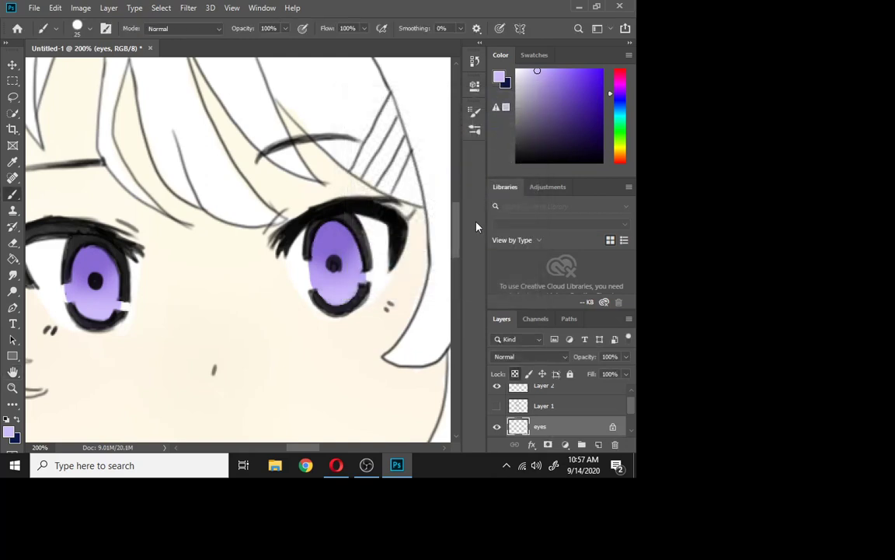
Add a small round pale purple highlight above the pupil in each iris.
mouse_move(459, 228)
left_mouse_down()
mouse_move(466, 244)
mouse_move(460, 220)
left_mouse_up()
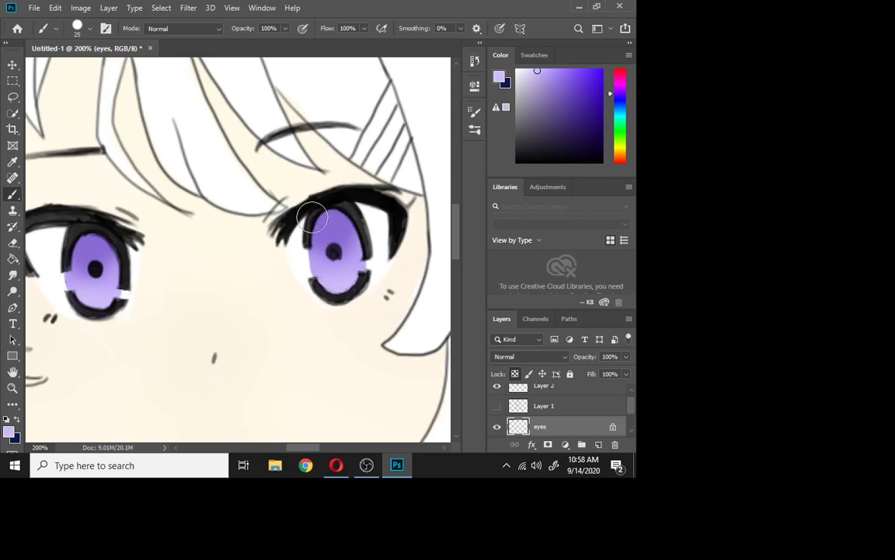
left_click(340, 225)
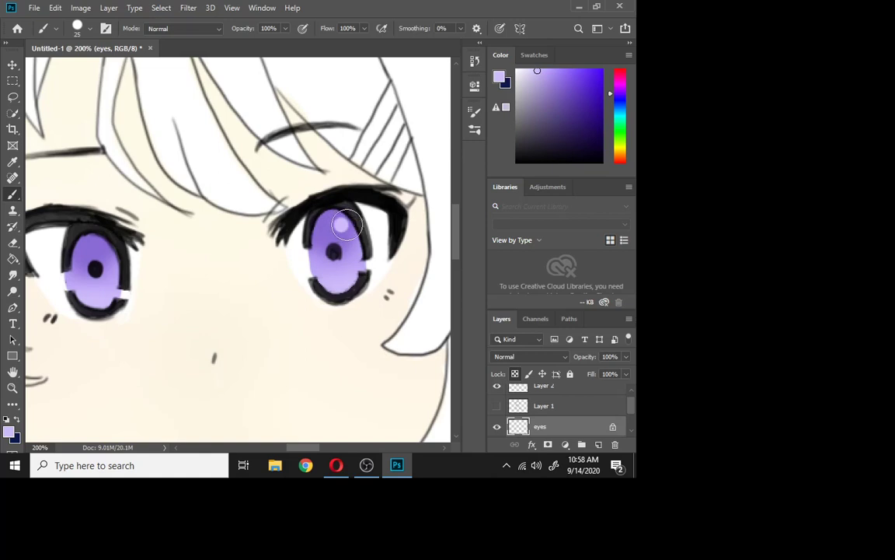
left_click(106, 255)
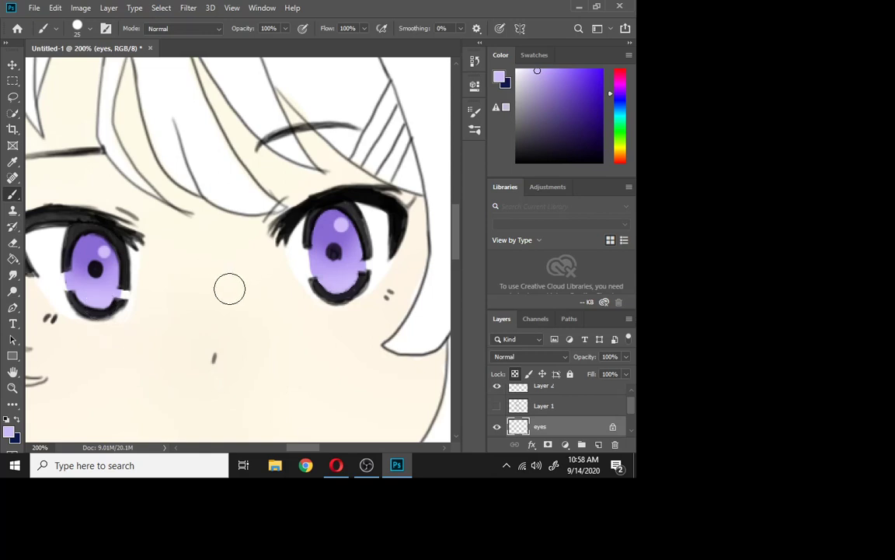
Examine the colored eyes within the whole drawing and up close again at 200%.
key("z")
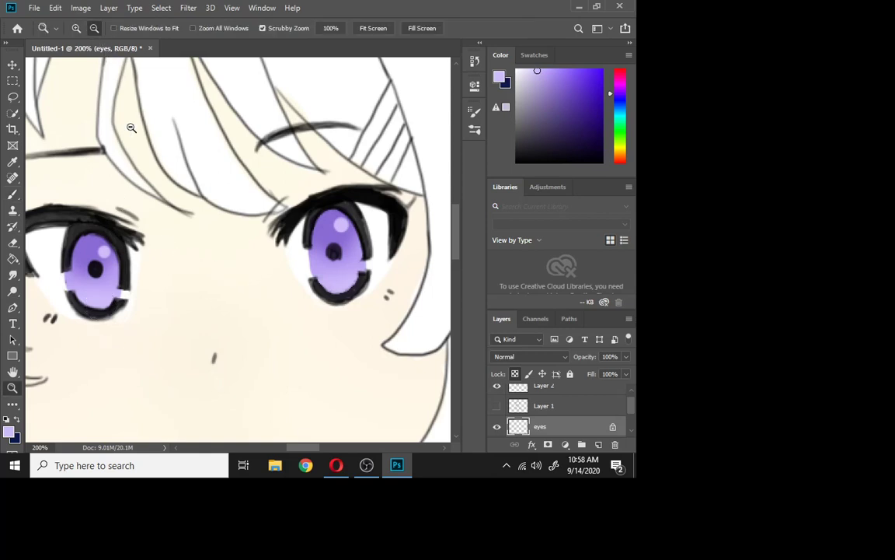
left_click(165, 185)
left_click(180, 218)
left_click(232, 322)
left_click(223, 319)
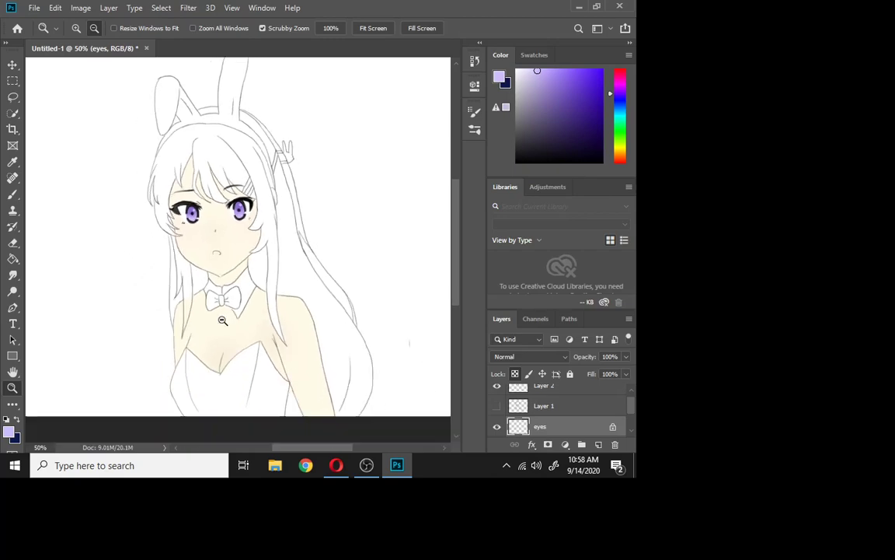
left_click(222, 320, "alt")
left_click(72, 29)
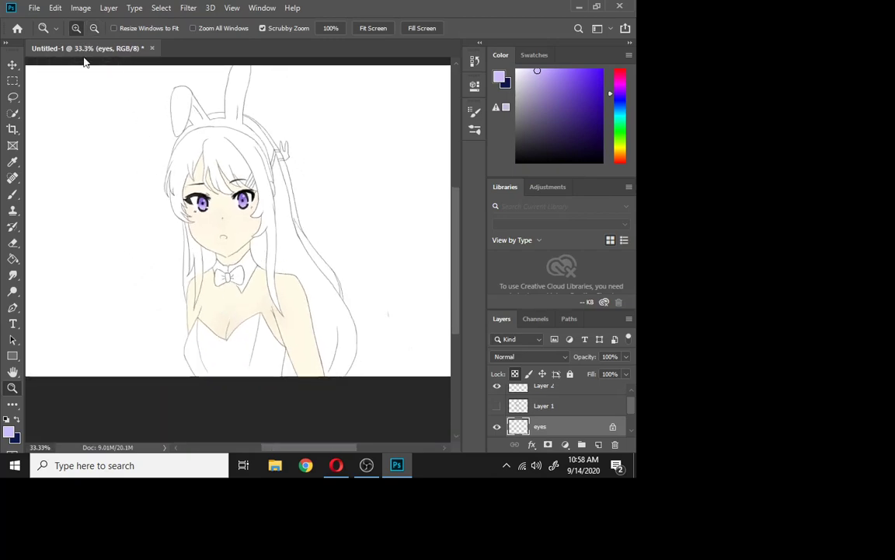
left_click(223, 213)
left_click(224, 214)
left_click(225, 221)
left_click(226, 230)
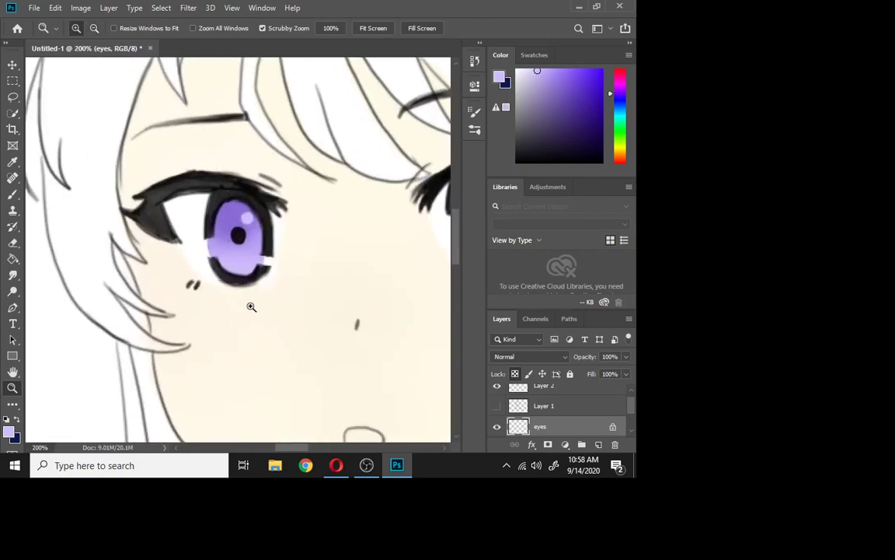
Create a new layer above the eyes layer.
left_click_drag(292, 447, 299, 448)
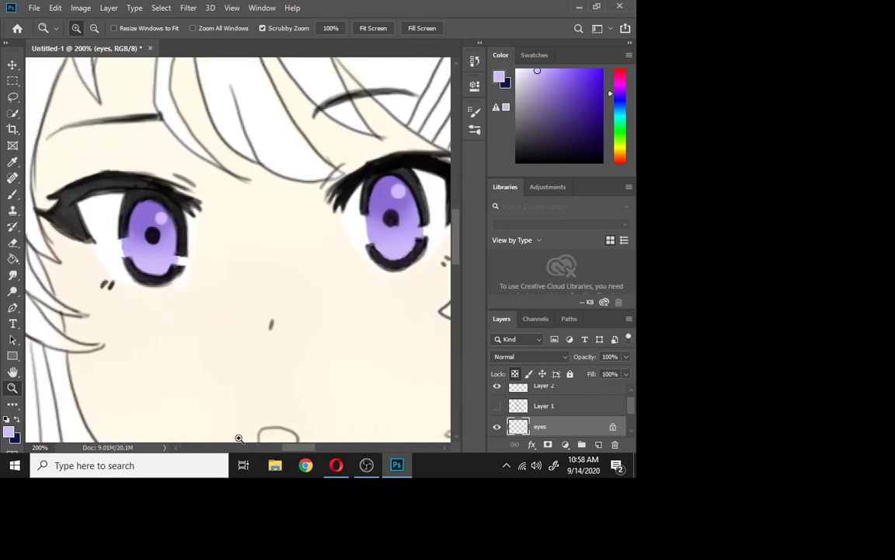
scroll(635, 411, "down", 2)
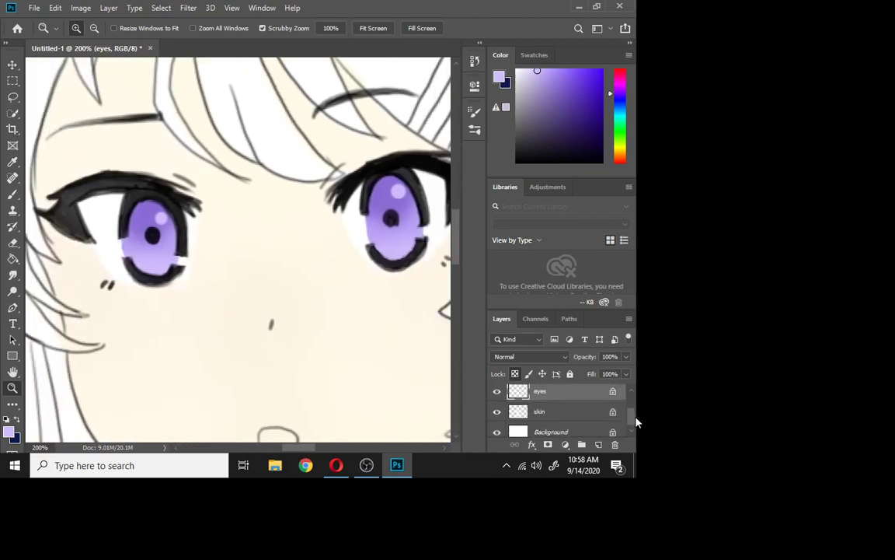
left_click(598, 444)
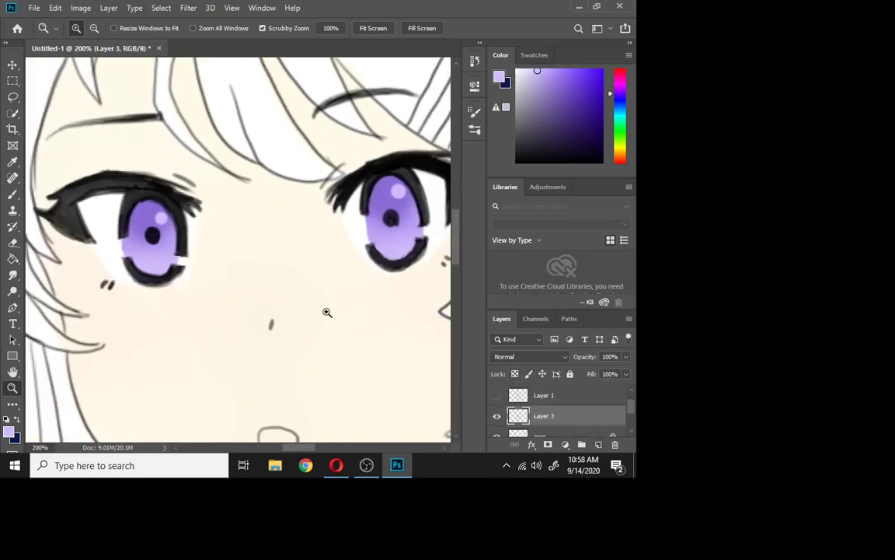
Sample the white of the eye as the foreground color and set the brush size to 18 px.
left_click(122, 208)
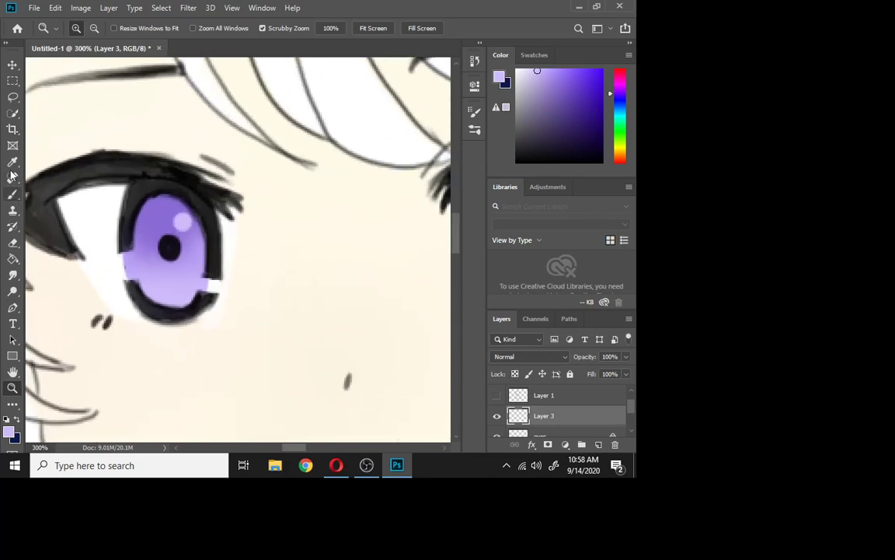
left_click(12, 162)
left_click(86, 212)
left_click(14, 196)
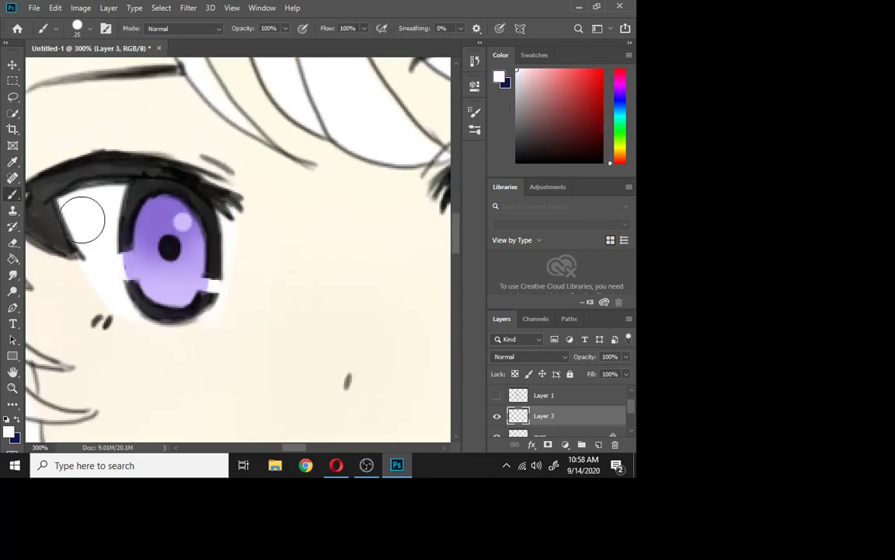
right_click(110, 216)
left_click(84, 233)
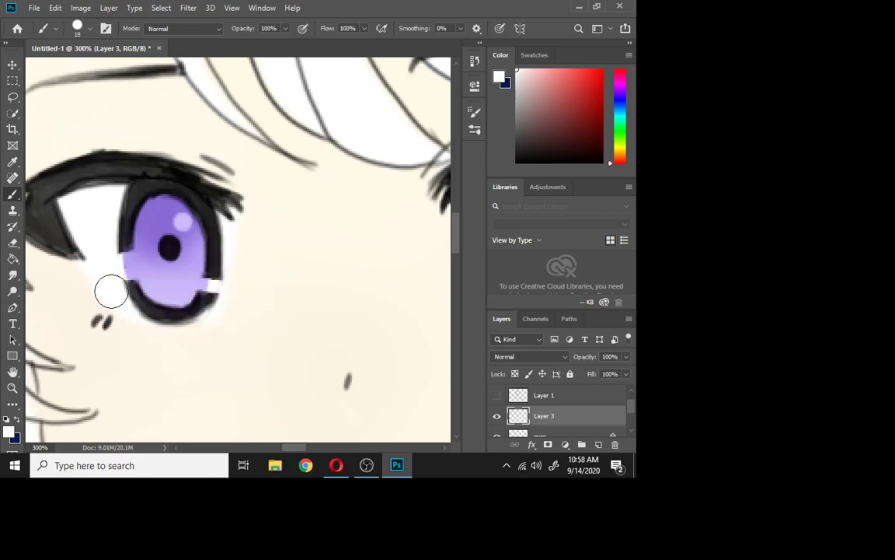
Paint the white of the character's eye on the nearer hair side pale gray #ede2e2, on both sides of the iris.
left_click_drag(117, 264, 125, 272)
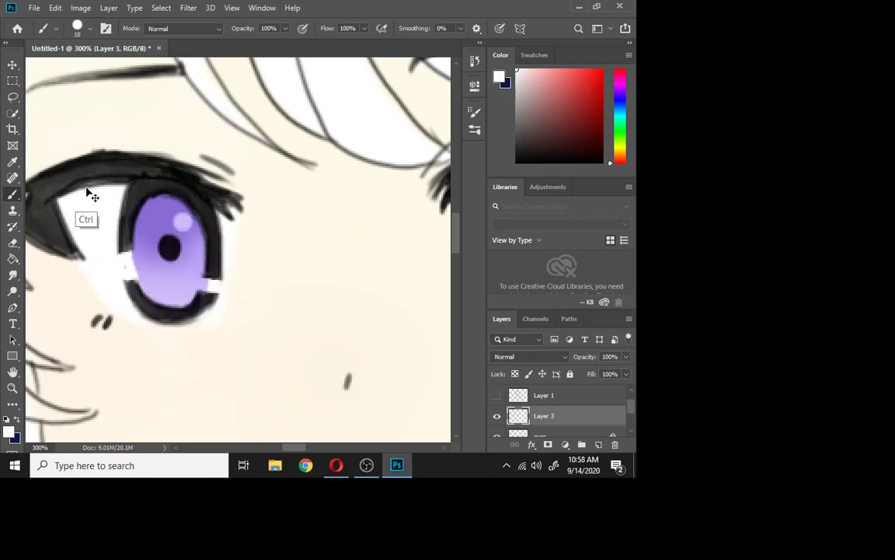
key("ctrl+z")
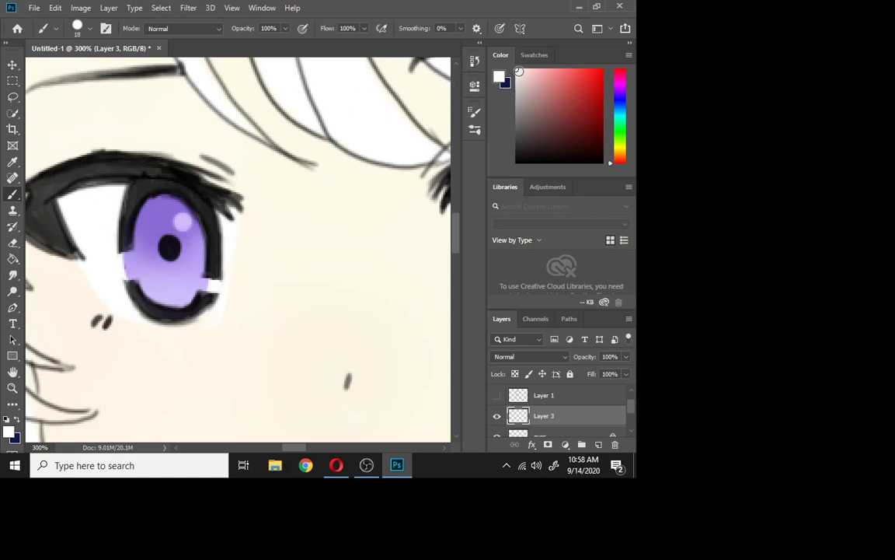
mouse_move(72, 203)
left_mouse_down()
mouse_move(81, 228)
mouse_move(70, 203)
mouse_move(73, 212)
mouse_move(81, 195)
mouse_move(117, 189)
mouse_move(111, 227)
mouse_move(116, 199)
mouse_move(103, 198)
mouse_move(110, 270)
mouse_move(96, 207)
mouse_move(99, 269)
mouse_move(79, 206)
mouse_move(86, 252)
mouse_move(82, 237)
mouse_move(118, 300)
mouse_move(96, 260)
mouse_move(149, 301)
mouse_move(109, 288)
mouse_move(152, 315)
mouse_move(110, 299)
mouse_move(129, 313)
mouse_move(81, 244)
mouse_move(95, 280)
mouse_move(82, 248)
mouse_move(125, 292)
mouse_move(118, 239)
mouse_move(132, 274)
left_mouse_up()
key("ctrl+z")
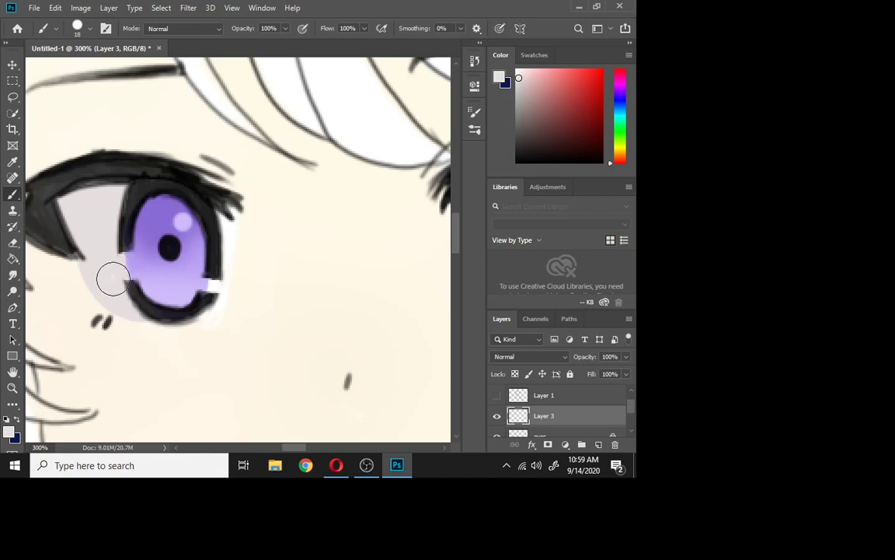
mouse_move(208, 295)
left_mouse_down()
mouse_move(223, 276)
mouse_move(218, 203)
left_mouse_up()
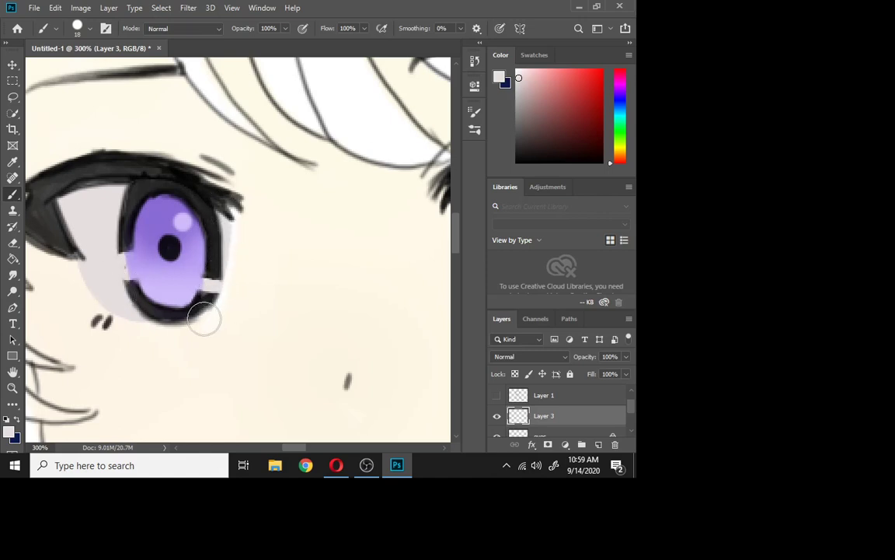
Paint the white of the other eye, beside the hair clip, in the same pale gray.
left_click_drag(296, 449, 306, 448)
mouse_move(282, 173)
left_mouse_down()
mouse_move(288, 249)
mouse_move(303, 280)
mouse_move(264, 194)
mouse_move(289, 265)
mouse_move(309, 287)
mouse_move(277, 249)
mouse_move(274, 208)
left_mouse_up()
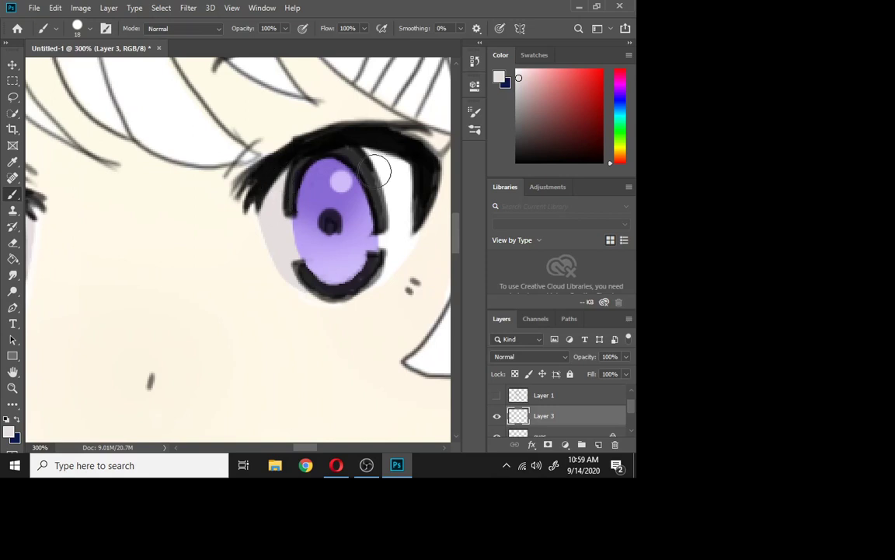
mouse_move(379, 169)
left_mouse_down()
mouse_move(390, 223)
mouse_move(369, 287)
mouse_move(407, 226)
mouse_move(409, 183)
mouse_move(388, 156)
mouse_move(404, 173)
mouse_move(395, 183)
mouse_move(401, 210)
mouse_move(390, 270)
mouse_move(376, 278)
mouse_move(412, 229)
mouse_move(410, 199)
mouse_move(368, 290)
left_mouse_up()
Lock the transparent pixels of the eye-whites layer and choose the near-white #f6f5f5 as the foreground color.
mouse_move(304, 444)
left_mouse_down()
mouse_move(287, 444)
mouse_move(304, 437)
mouse_move(296, 427)
mouse_move(288, 433)
mouse_move(373, 392)
left_mouse_up()
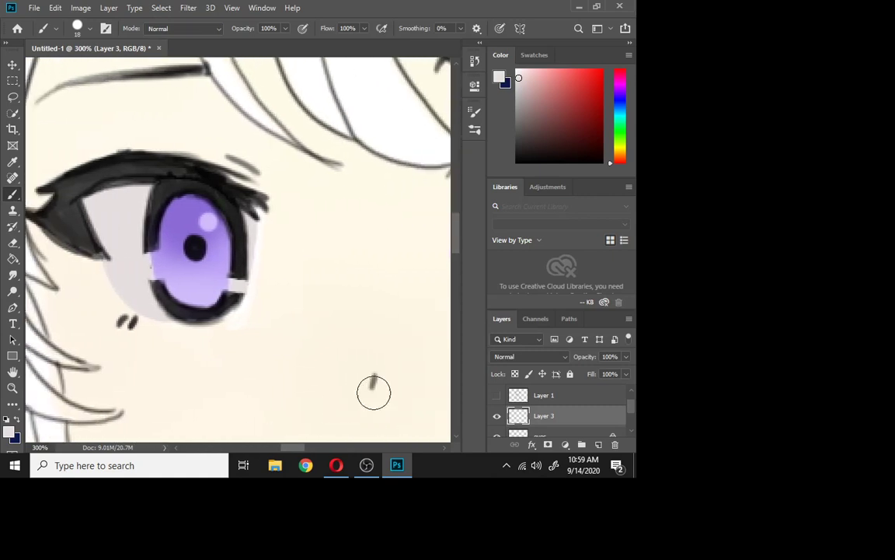
left_click(500, 80)
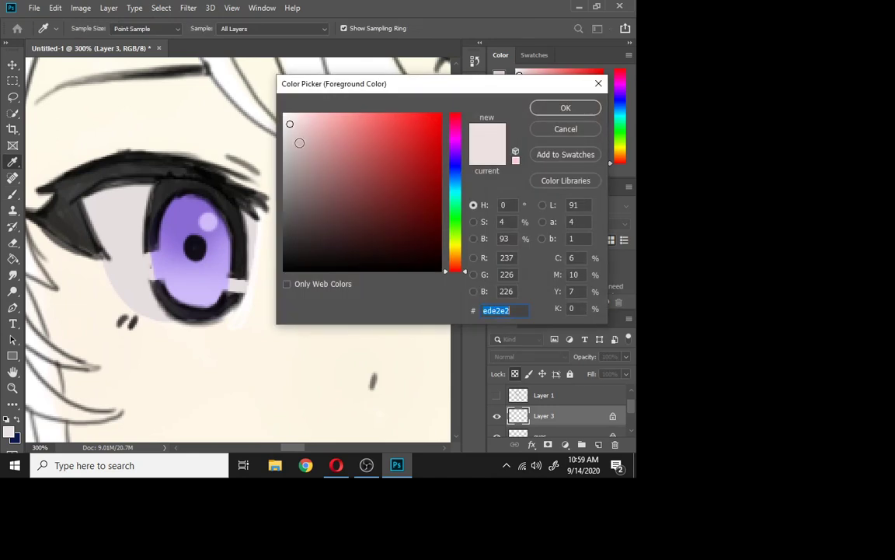
left_click(287, 121)
left_click(285, 115)
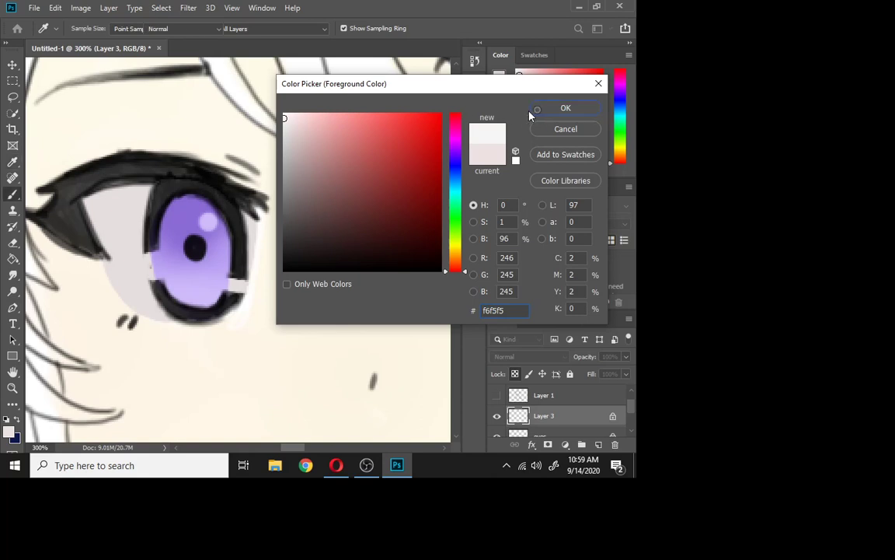
Paint the lower part of both eye whites near-white #f6f5f5, leaving a pale gray band of shadow beneath the upper lids.
left_click(531, 114)
key("b")
mouse_move(170, 297)
left_mouse_down()
mouse_move(156, 252)
mouse_move(216, 276)
mouse_move(246, 266)
mouse_move(210, 274)
left_mouse_up()
mouse_move(254, 326)
left_mouse_down()
mouse_move(209, 226)
mouse_move(127, 237)
mouse_move(195, 262)
left_mouse_up()
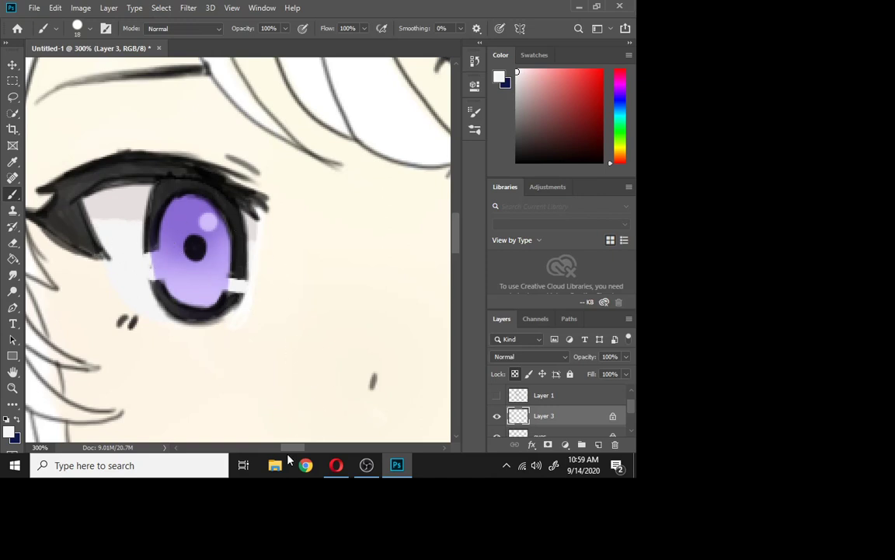
left_click_drag(292, 449, 304, 448)
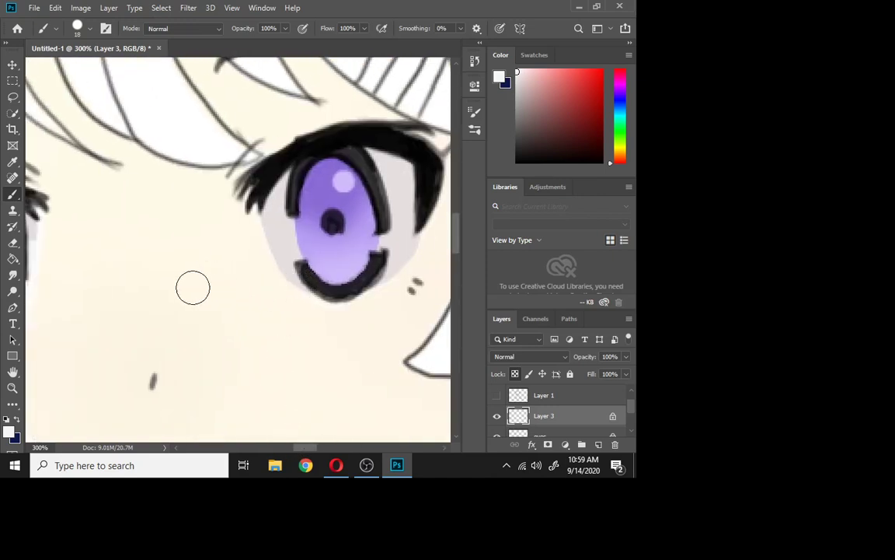
mouse_move(283, 268)
left_mouse_down()
mouse_move(330, 269)
mouse_move(355, 203)
mouse_move(271, 241)
mouse_move(343, 199)
left_mouse_up()
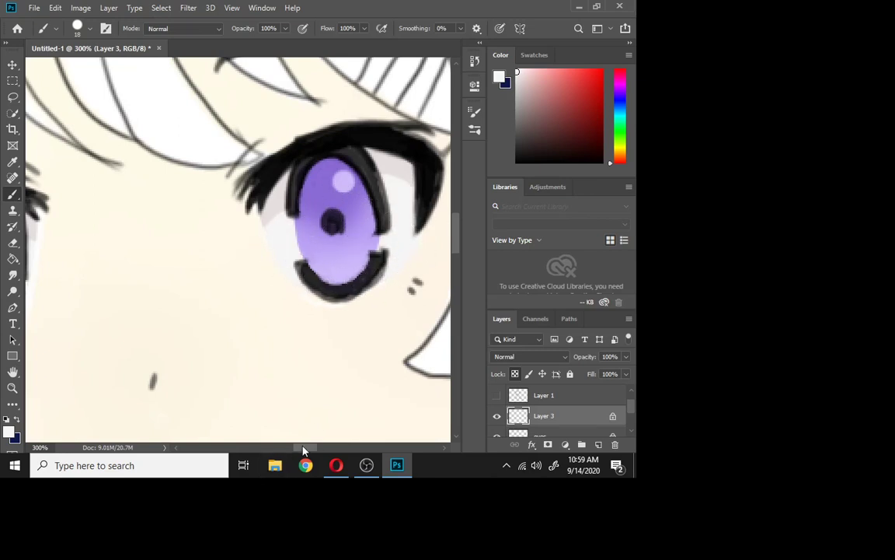
Set the foreground color to pure white #ffffff and paint the lowest part of the whites in both eyes.
left_click_drag(305, 448, 292, 440)
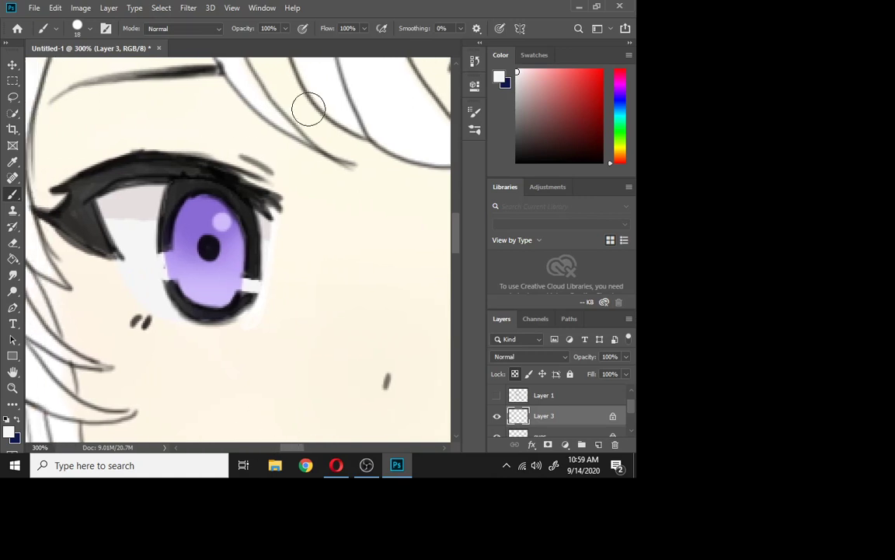
left_click(499, 78)
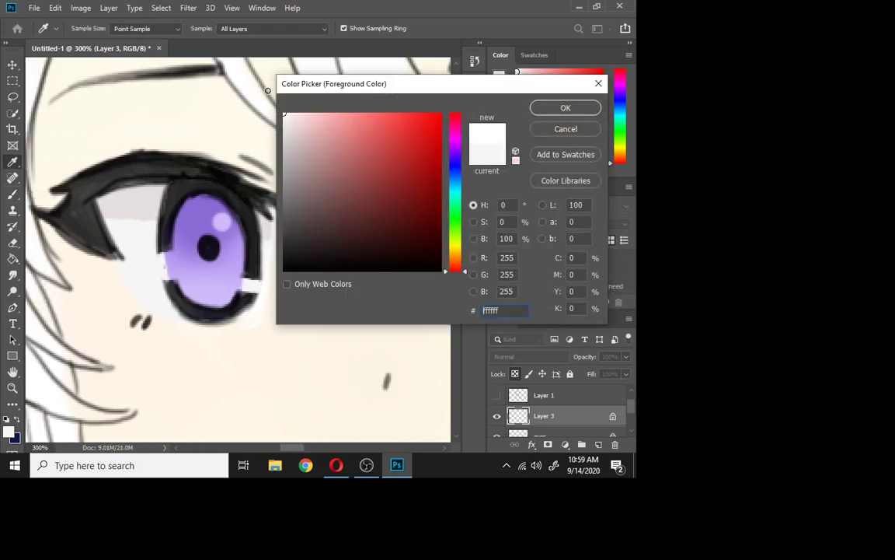
left_click(554, 108)
mouse_move(146, 289)
left_mouse_down()
mouse_move(132, 280)
mouse_move(166, 292)
left_mouse_up()
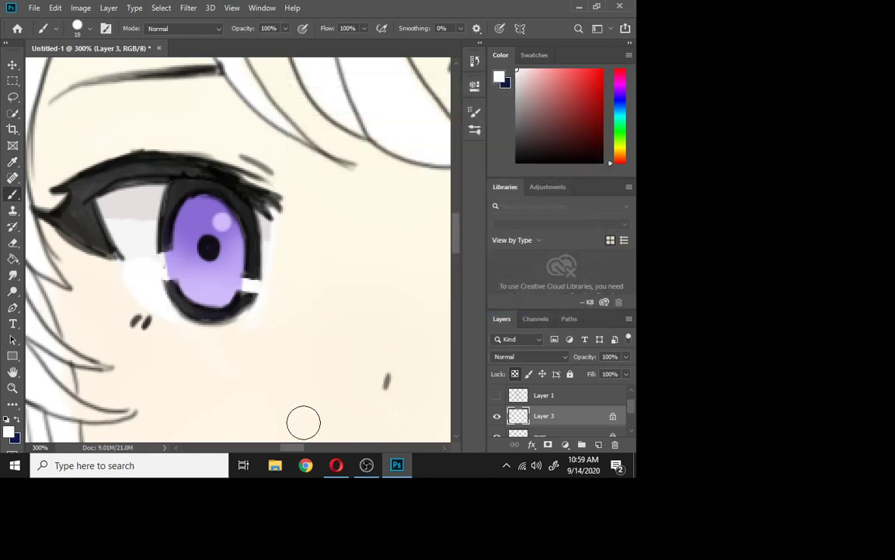
left_click_drag(293, 447, 305, 449)
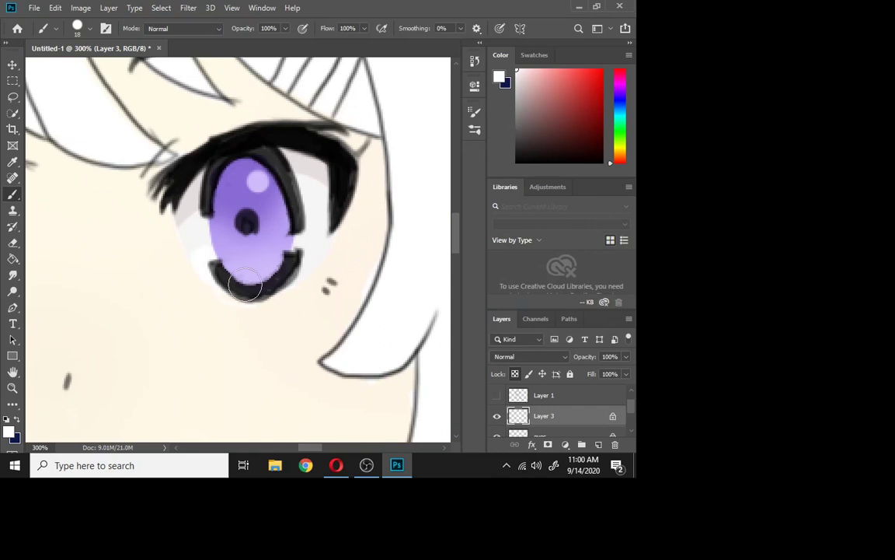
left_click_drag(286, 255, 294, 229)
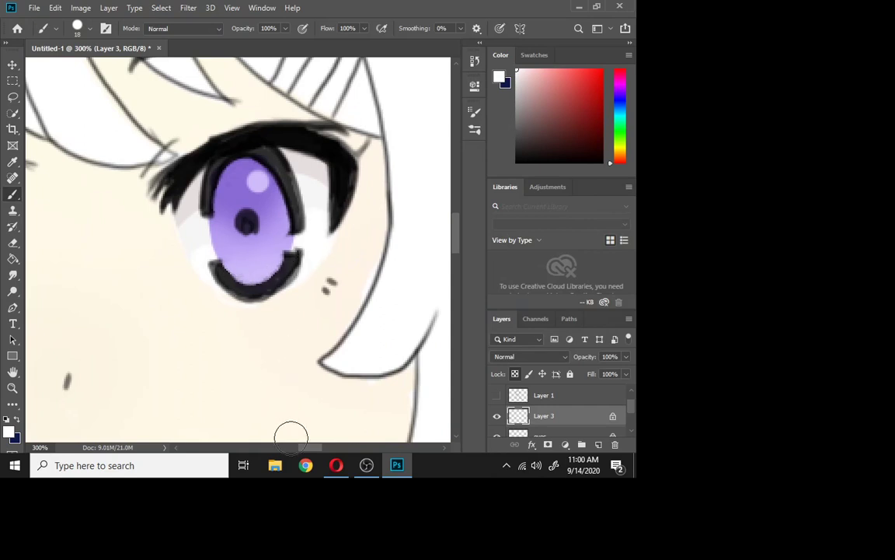
Reapply the last blur filter to the eye-whites layer to blend its gray and white bands.
left_click_drag(300, 447, 285, 449)
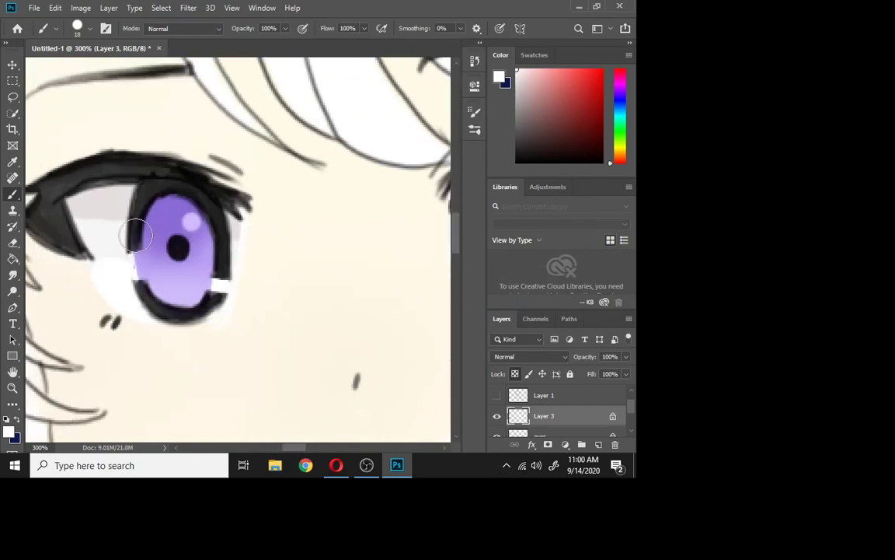
left_click(188, 9)
left_click(204, 25)
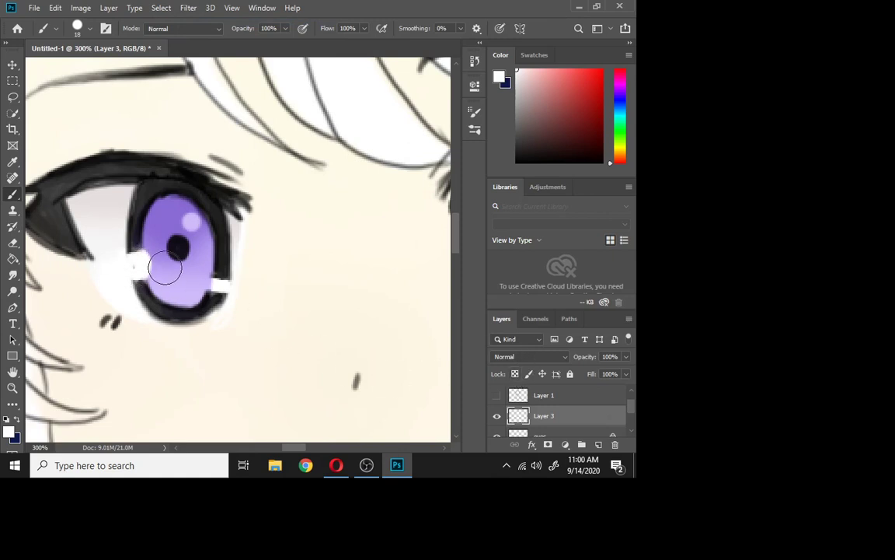
With the layer's transparent pixels unlocked, paint white highlights over the lower side edges of the irises in both eyes.
left_click(214, 286)
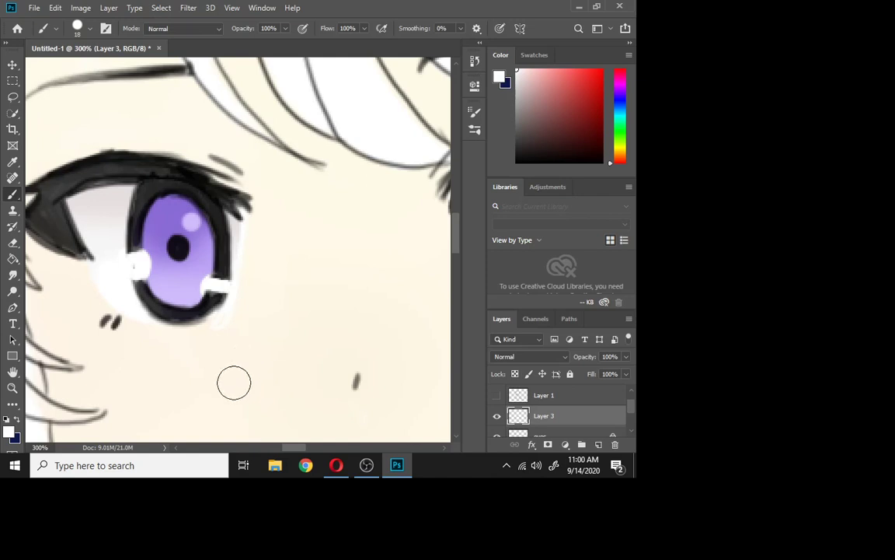
key("ctrl+z")
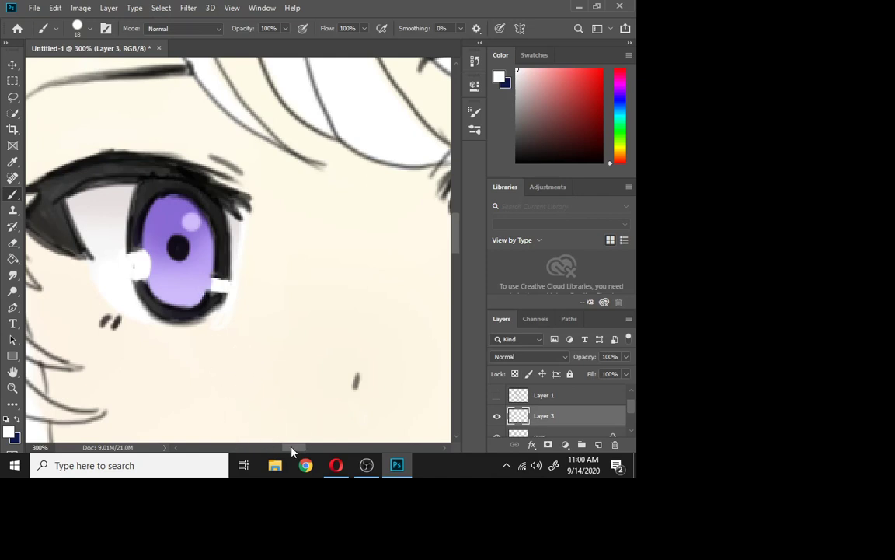
left_click_drag(292, 447, 306, 447)
mouse_move(276, 231)
left_mouse_down()
mouse_move(272, 248)
mouse_move(264, 234)
left_mouse_up()
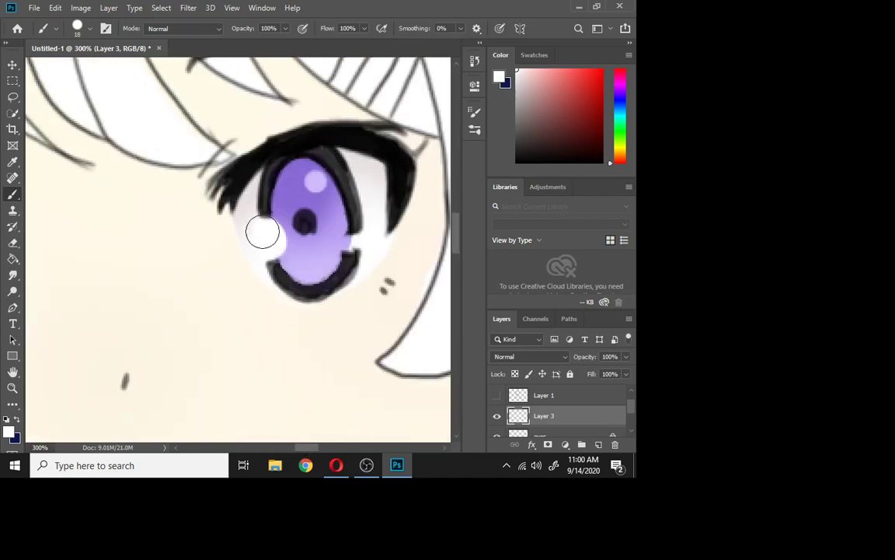
left_click_drag(343, 246, 357, 240)
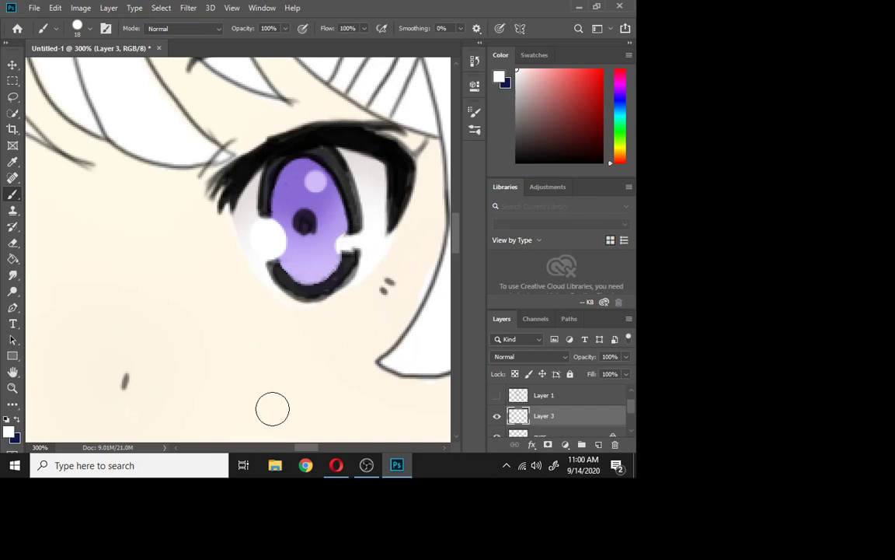
left_click_drag(291, 449, 287, 450)
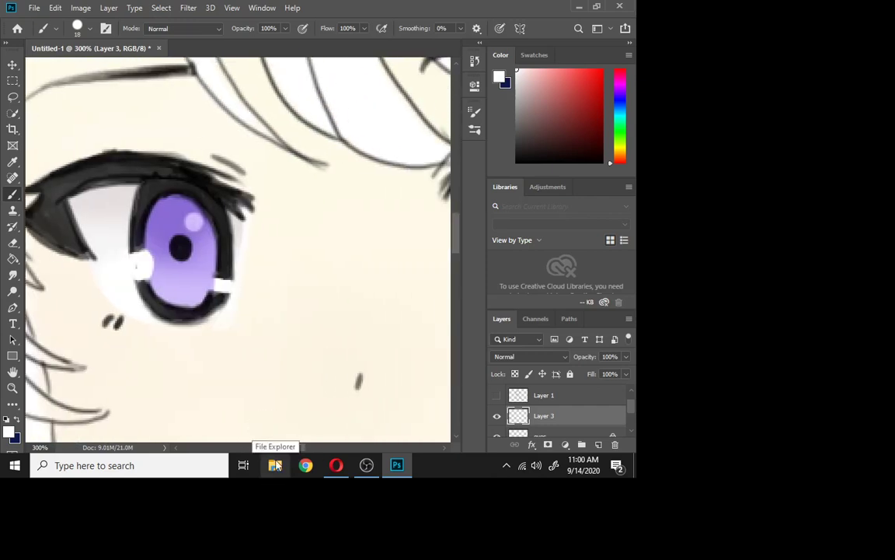
On the eyes layer, use the Dodge tool at 17 px to brighten the first iris around its white side highlights.
left_click(536, 356)
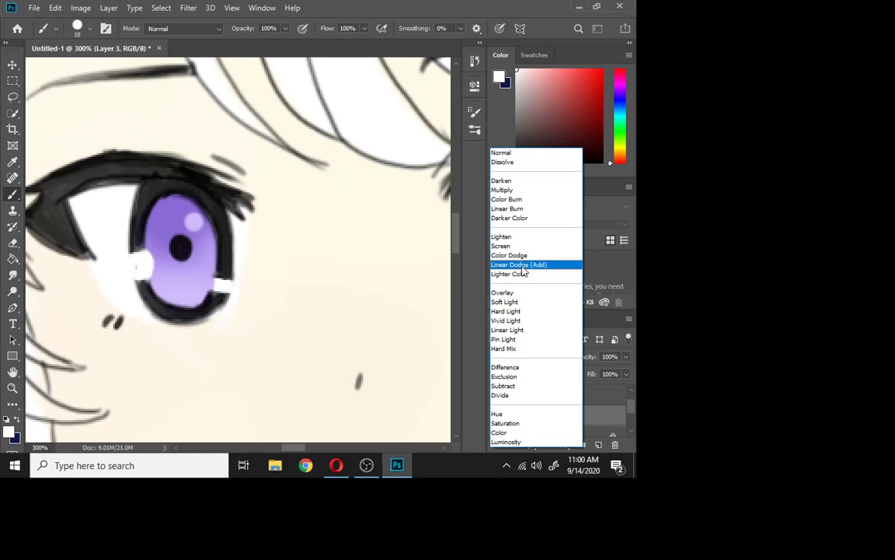
left_click(479, 299)
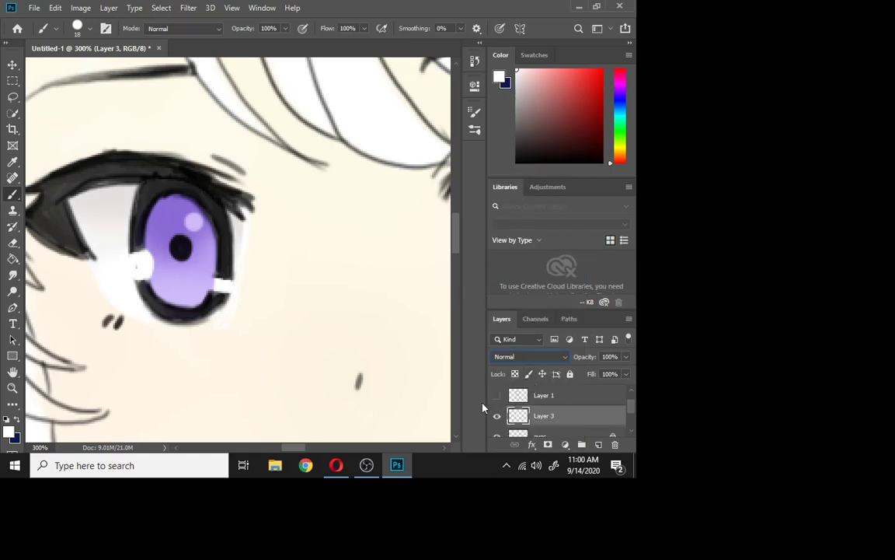
left_click(12, 291)
right_click(155, 226)
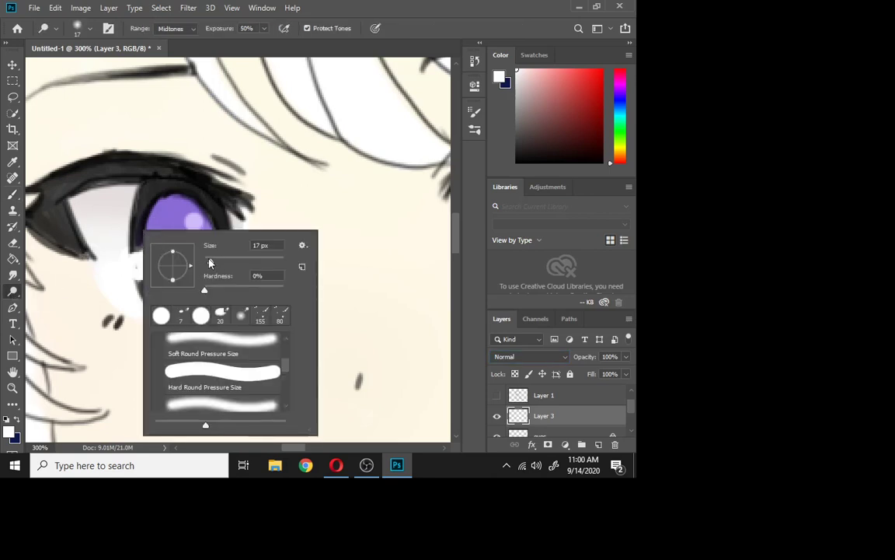
left_click(132, 252)
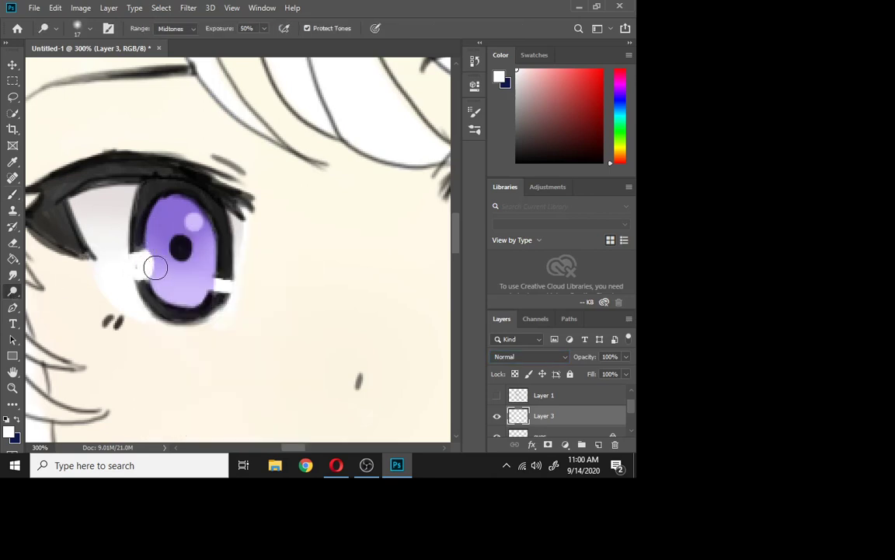
left_click(551, 437)
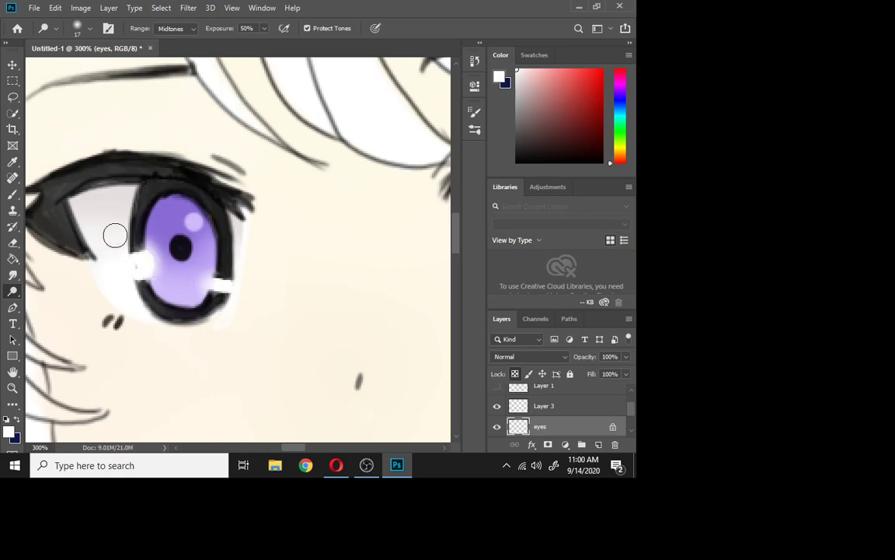
Dodge the iris beside the hair clip around its white side highlights, and brighten the round highlight in both irises.
left_click_drag(297, 447, 311, 448)
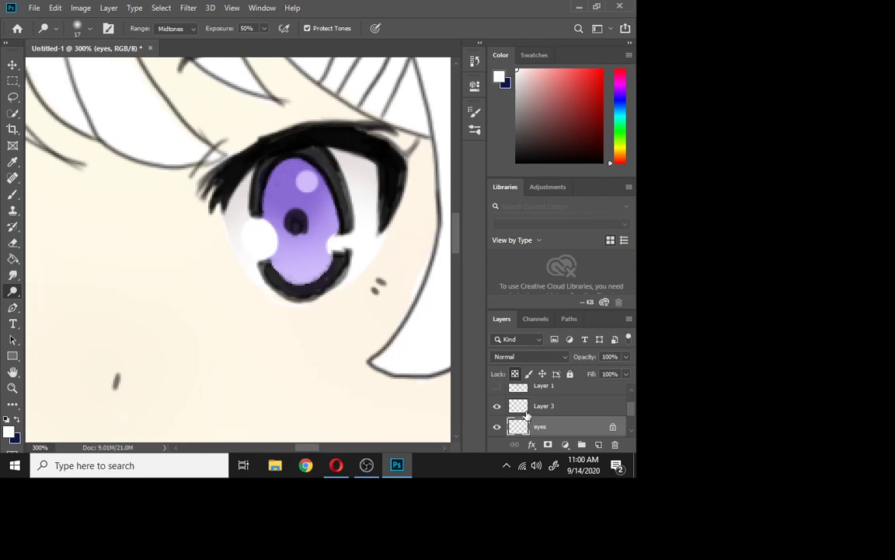
left_click_drag(263, 226, 263, 224)
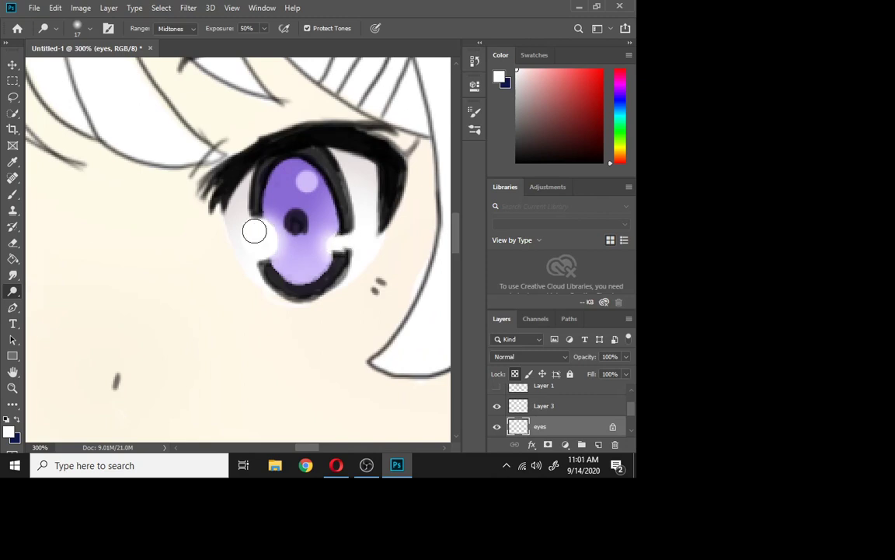
left_click_drag(307, 180, 309, 186)
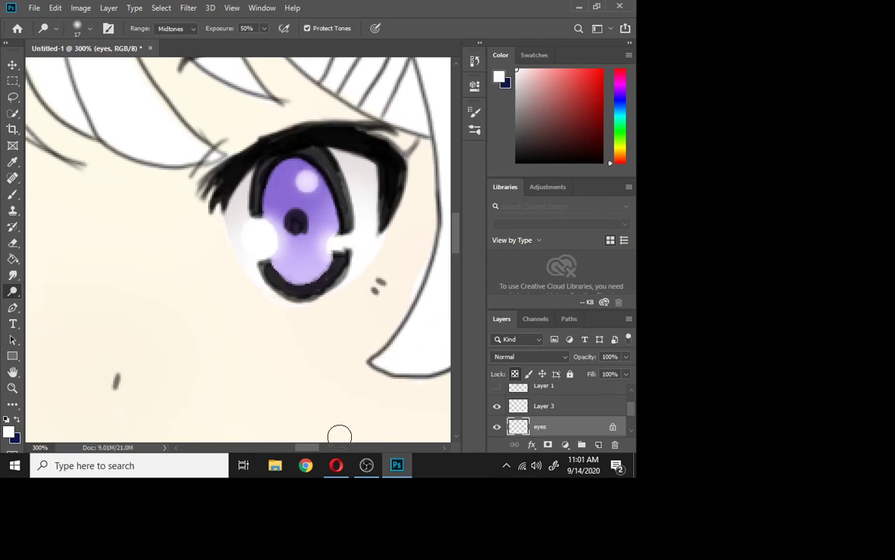
left_click_drag(308, 449, 287, 448)
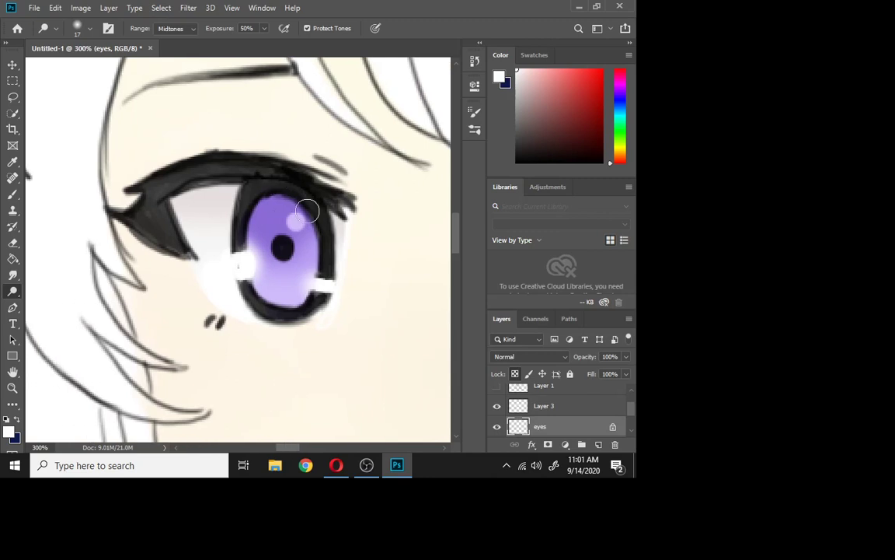
left_click_drag(253, 231, 264, 214)
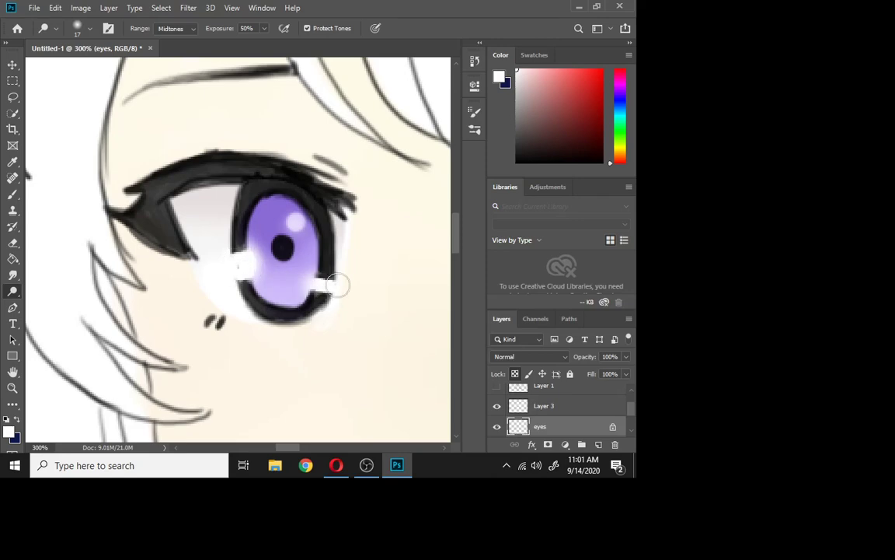
left_click_drag(290, 450, 310, 454)
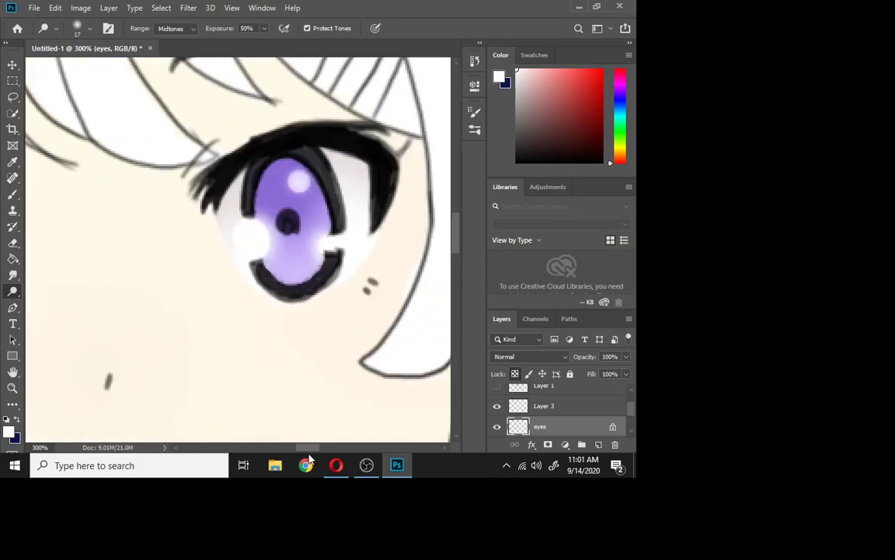
Zoom out to examine the finished eyes in the context of the whole character.
left_click(366, 469)
left_click(399, 466)
left_click(13, 387)
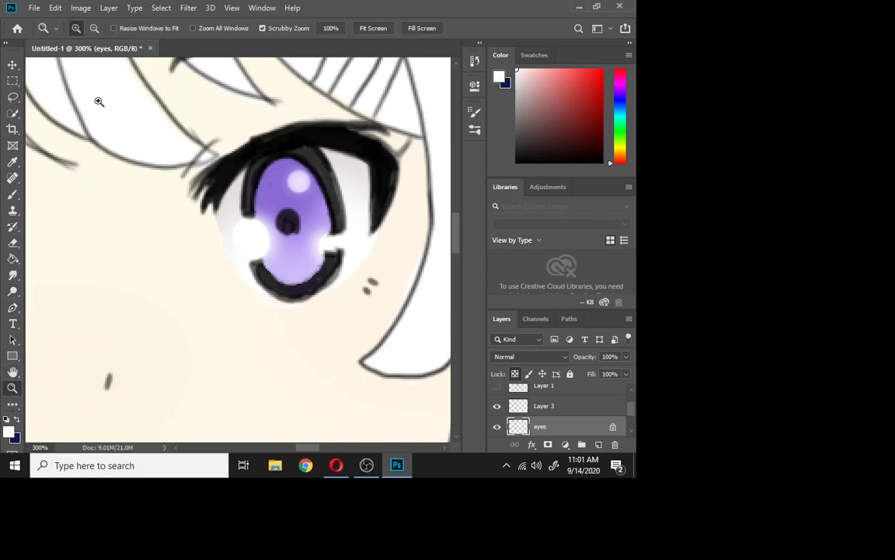
left_click(94, 29)
left_click(158, 194)
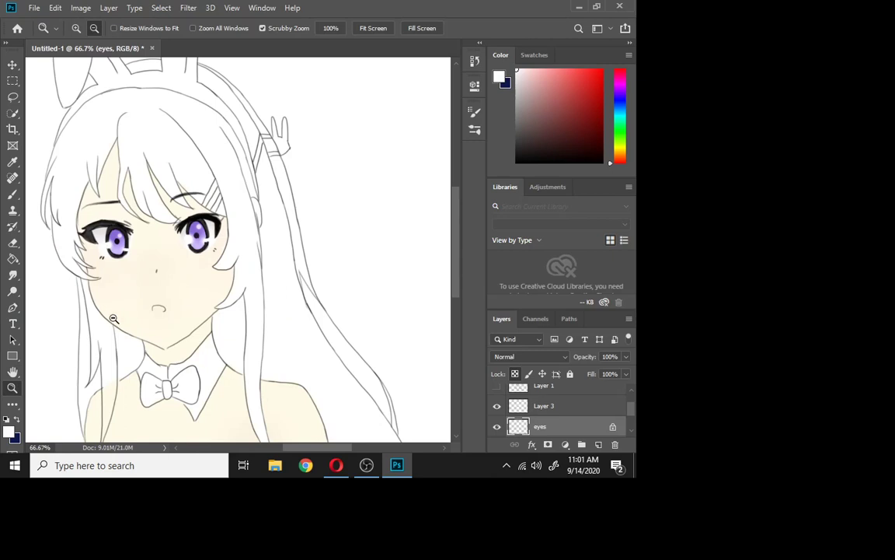
left_click(112, 319, "alt")
left_click(279, 354, "alt")
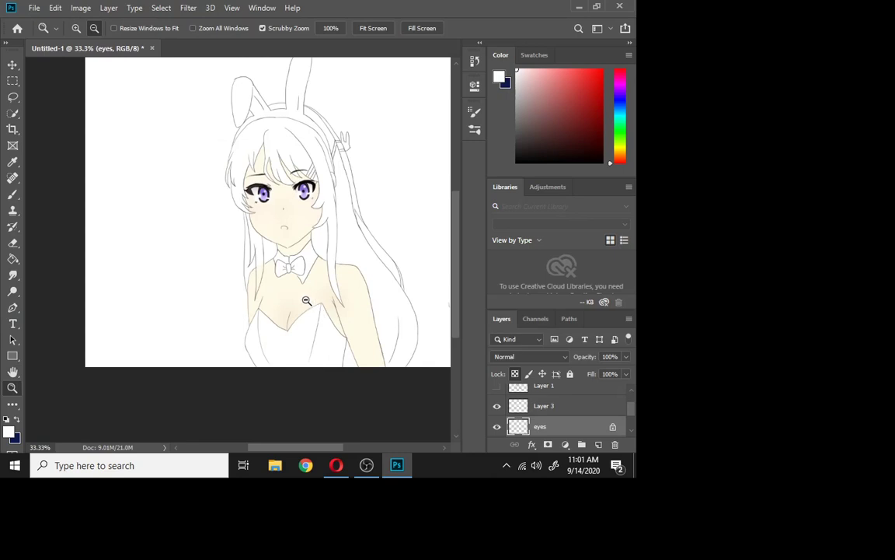
Add a new layer named clothes for the bodice and move it above Layer 3.
left_click(76, 29)
left_click(253, 278)
left_click(262, 252)
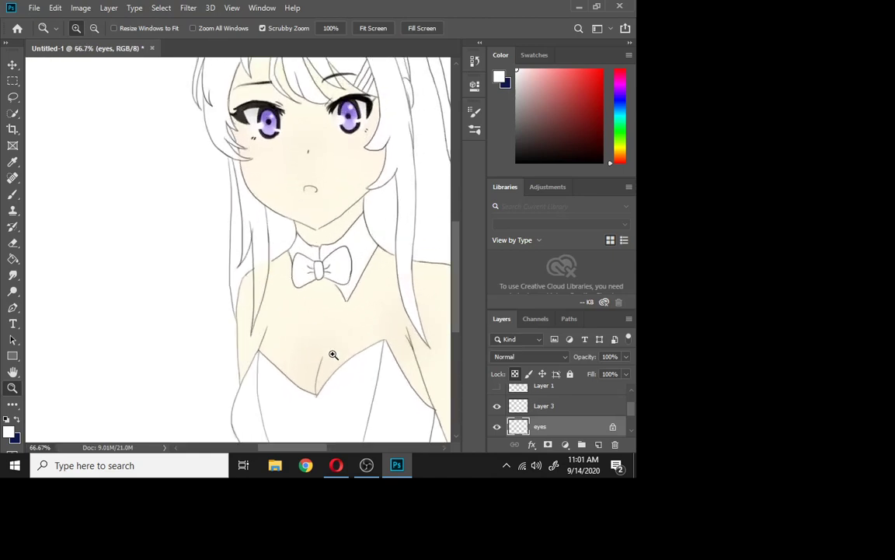
left_click(363, 428)
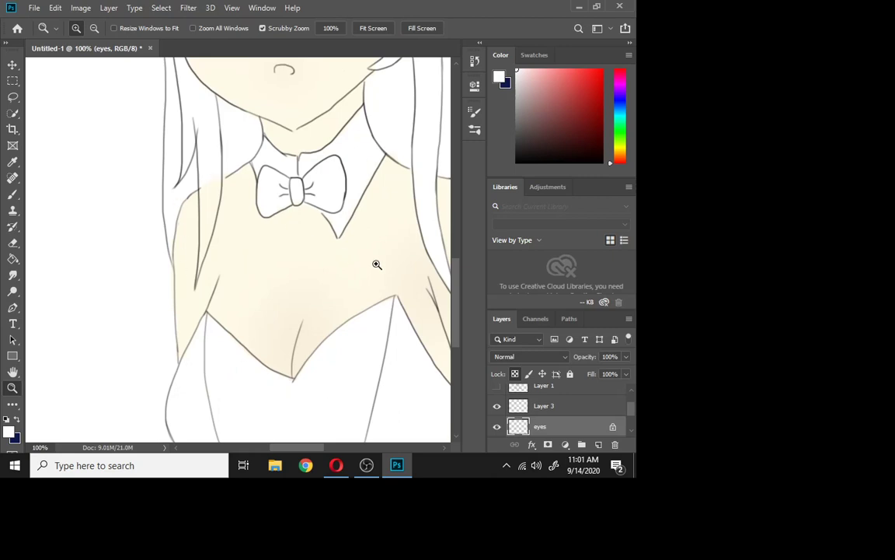
mouse_move(458, 283)
left_mouse_down()
mouse_move(460, 310)
mouse_move(459, 299)
left_mouse_up()
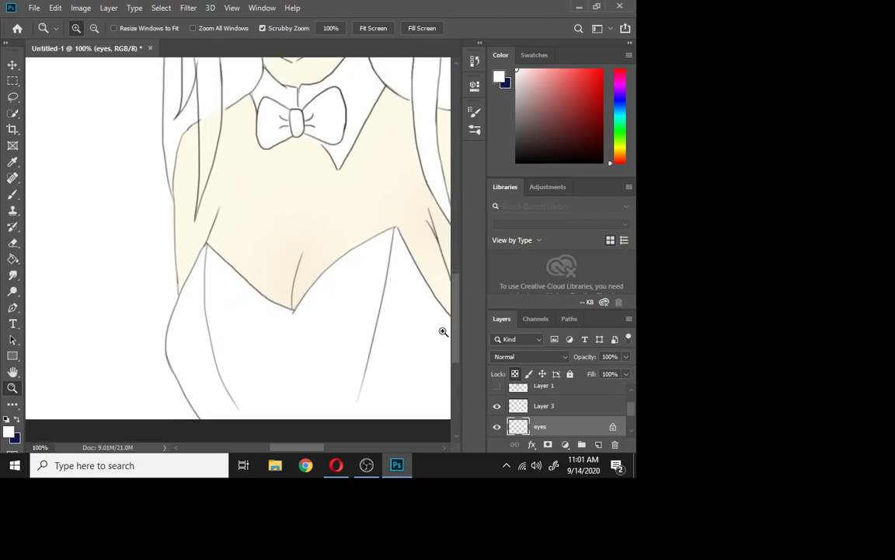
left_click_drag(318, 449, 328, 448)
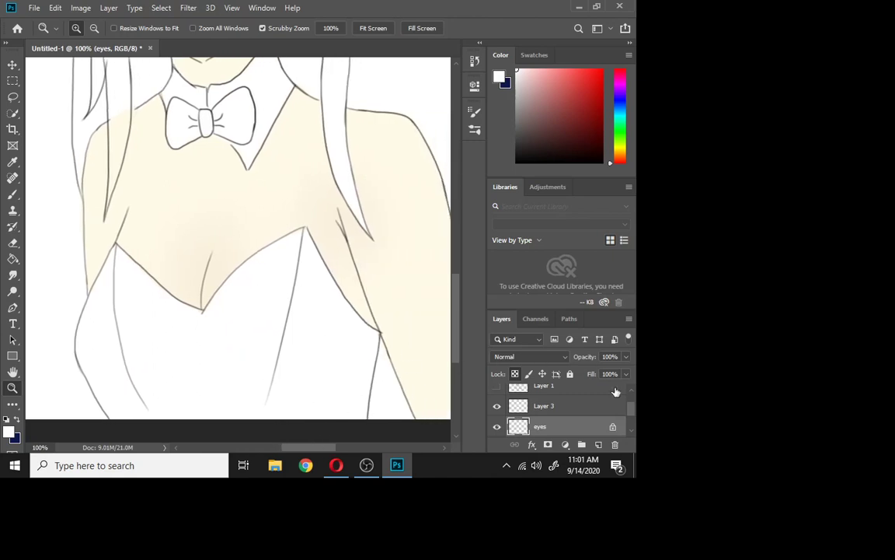
left_click_drag(633, 404, 632, 416)
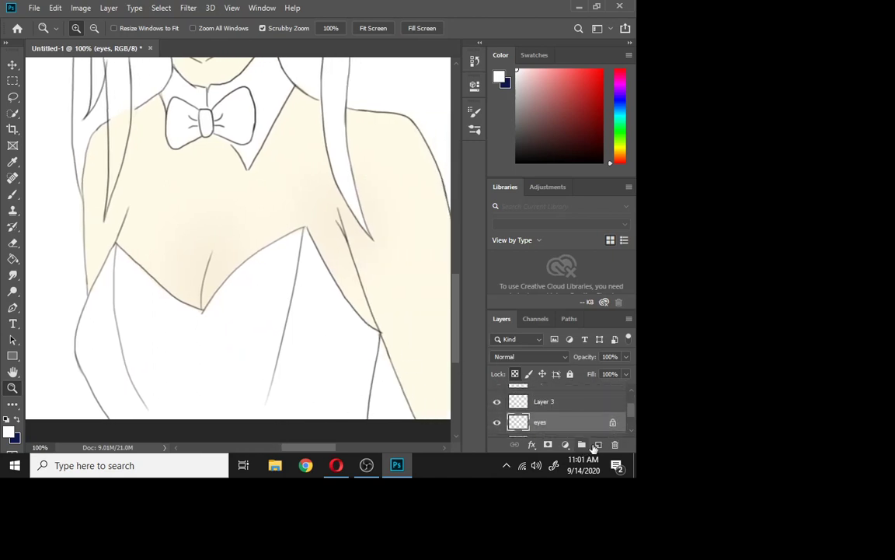
left_click(597, 445)
double_click(546, 422)
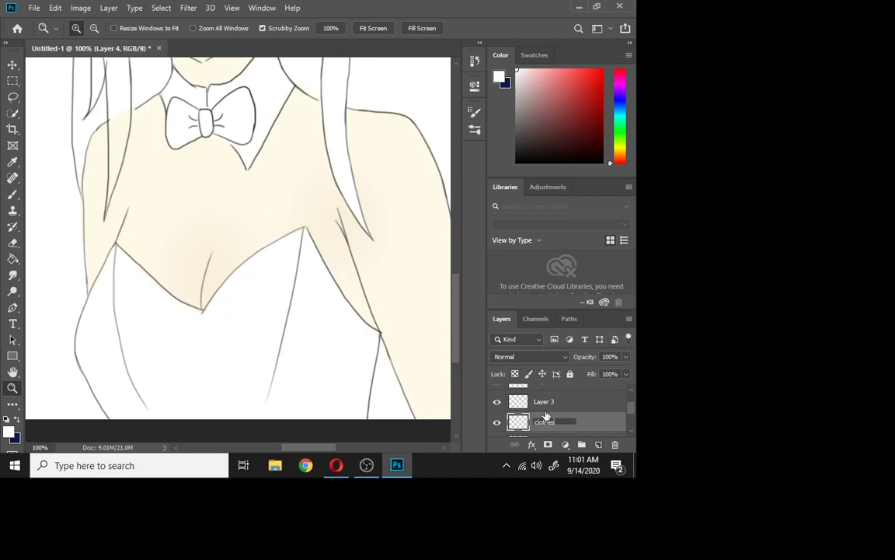
key("Return")
left_click(561, 402)
mouse_move(566, 428)
left_mouse_down()
mouse_move(565, 398)
mouse_move(567, 413)
left_mouse_up()
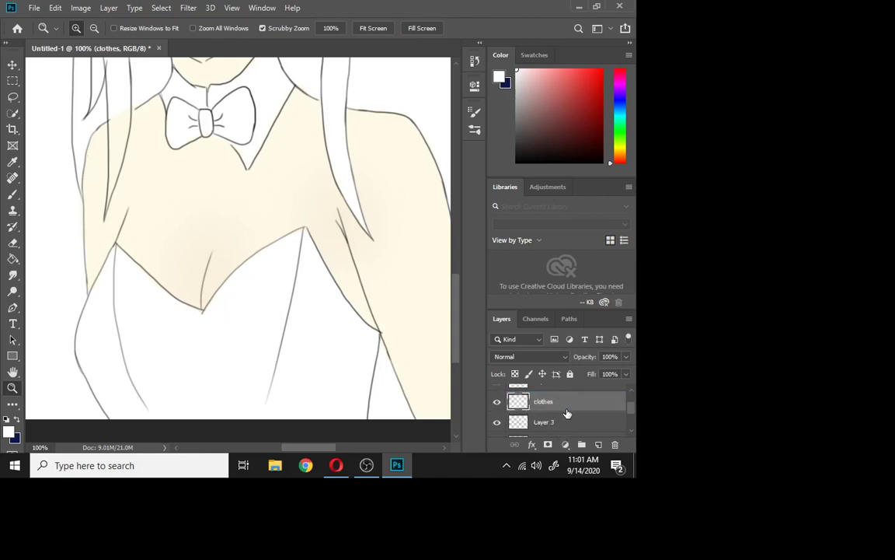
Set the foreground color to a neutral medium gray for painting with the Brush tool.
key("b")
left_click(501, 78)
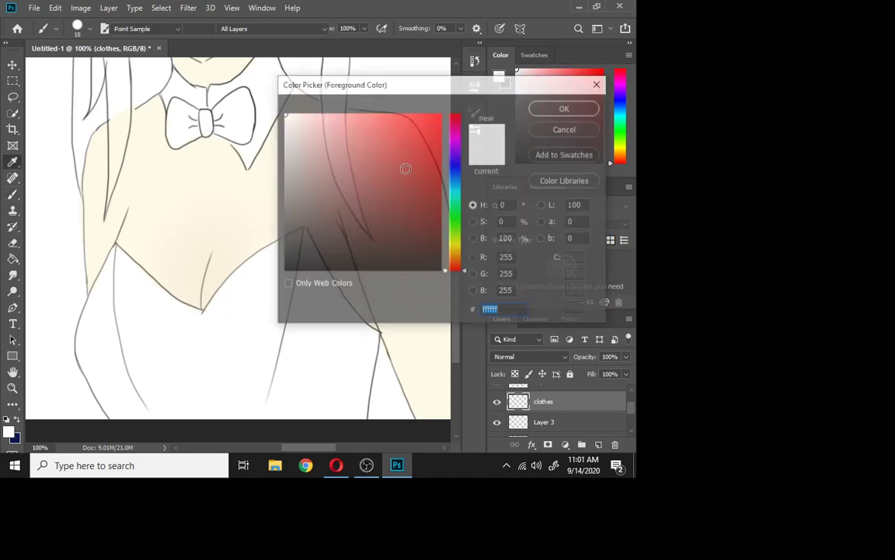
left_click(290, 181)
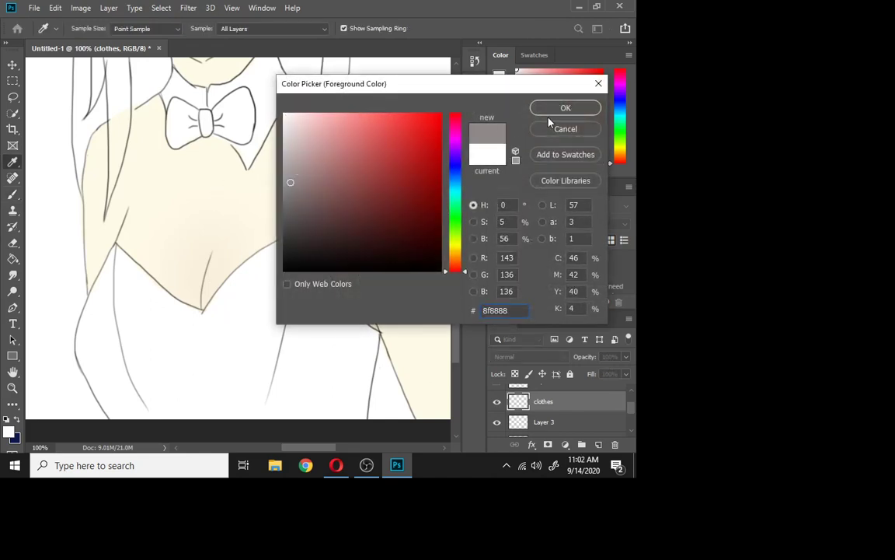
left_click(287, 178)
left_click(286, 185)
left_click(565, 108)
key("b")
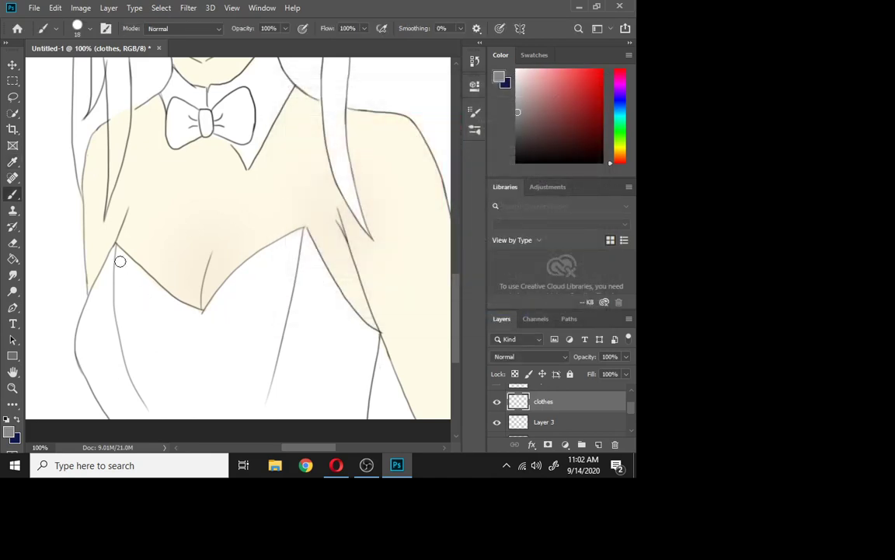
With the 18 px brush, paint gray along the bodice's left side edge and the left half of its neckline.
mouse_move(120, 261)
left_mouse_down()
mouse_move(173, 375)
mouse_move(117, 272)
mouse_move(132, 326)
left_mouse_up()
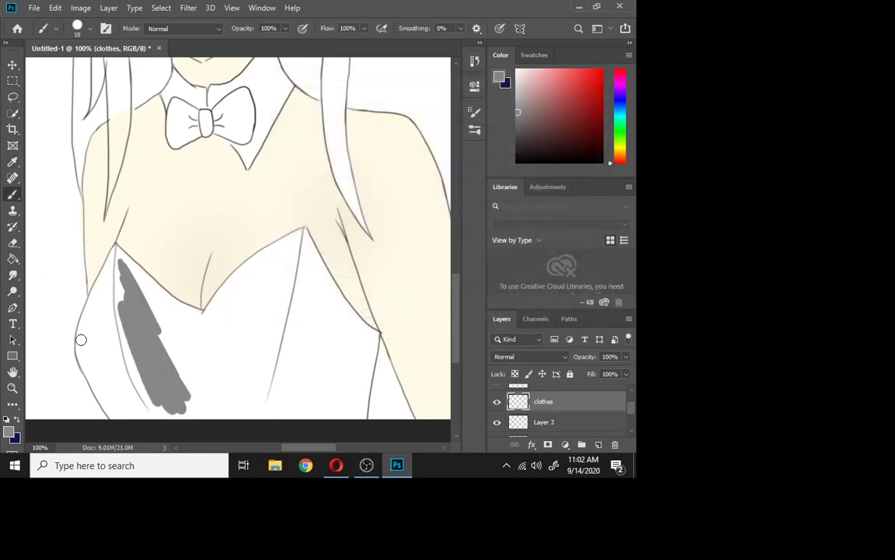
mouse_move(79, 361)
left_mouse_down()
mouse_move(82, 329)
mouse_move(93, 384)
left_mouse_up()
key("ctrl+z")
mouse_move(76, 337)
left_mouse_down()
mouse_move(121, 433)
mouse_move(89, 378)
mouse_move(106, 405)
mouse_move(85, 326)
mouse_move(83, 367)
mouse_move(86, 331)
mouse_move(76, 356)
mouse_move(90, 301)
mouse_move(75, 352)
mouse_move(118, 244)
mouse_move(150, 281)
mouse_move(142, 279)
mouse_move(185, 308)
mouse_move(160, 290)
left_mouse_up()
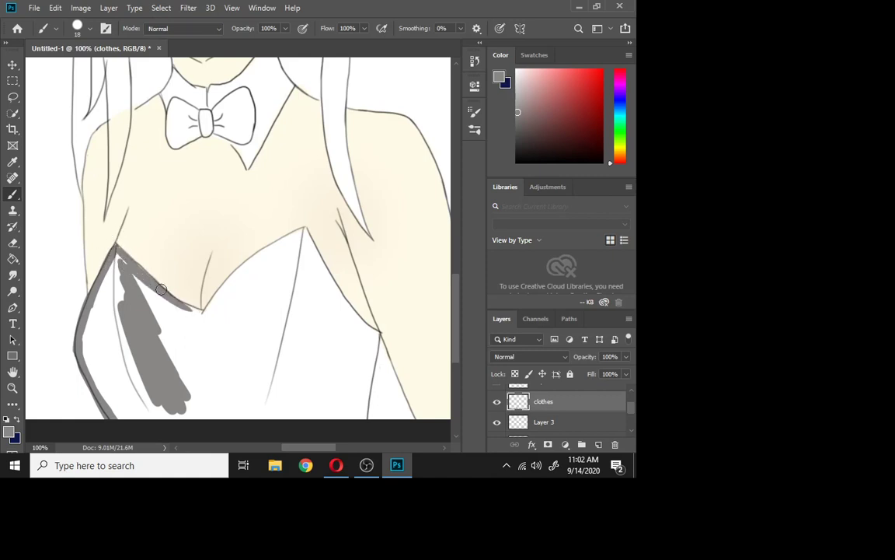
right_click(142, 334)
left_click(319, 362)
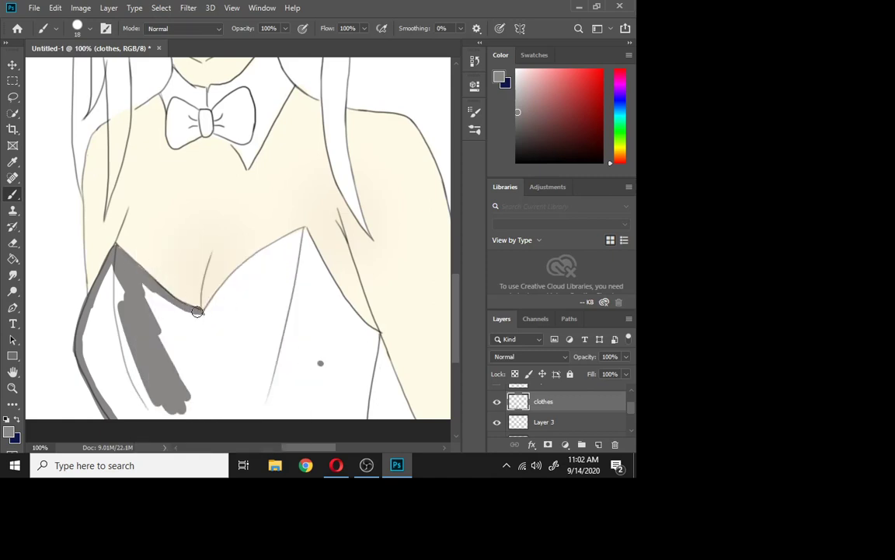
Paint gray along the right half of the neckline, the underarm edge and the bodice's right side.
mouse_move(209, 306)
left_mouse_down()
mouse_move(229, 290)
mouse_move(202, 312)
mouse_move(267, 255)
mouse_move(214, 298)
left_mouse_up()
mouse_move(258, 257)
left_mouse_down()
mouse_move(235, 291)
mouse_move(214, 294)
mouse_move(257, 259)
mouse_move(229, 293)
mouse_move(297, 236)
left_mouse_up()
key("ctrl+z")
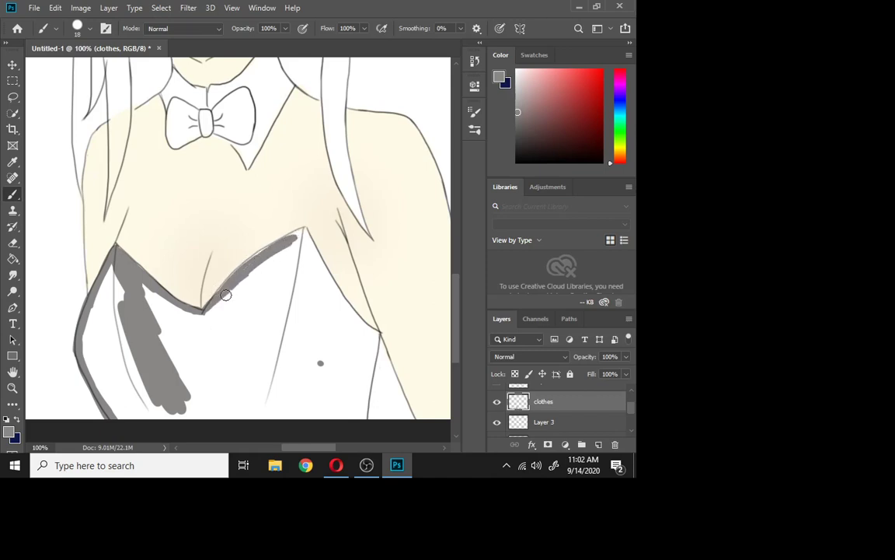
left_click_drag(225, 296, 246, 273)
left_click_drag(304, 233, 356, 312)
mouse_move(316, 254)
left_mouse_down()
mouse_move(342, 303)
mouse_move(377, 337)
left_mouse_up()
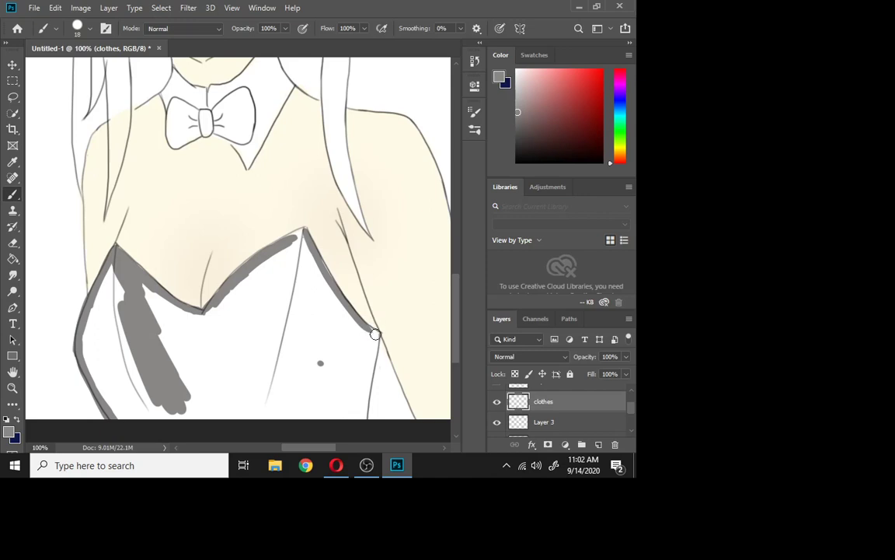
left_click_drag(378, 335, 363, 419)
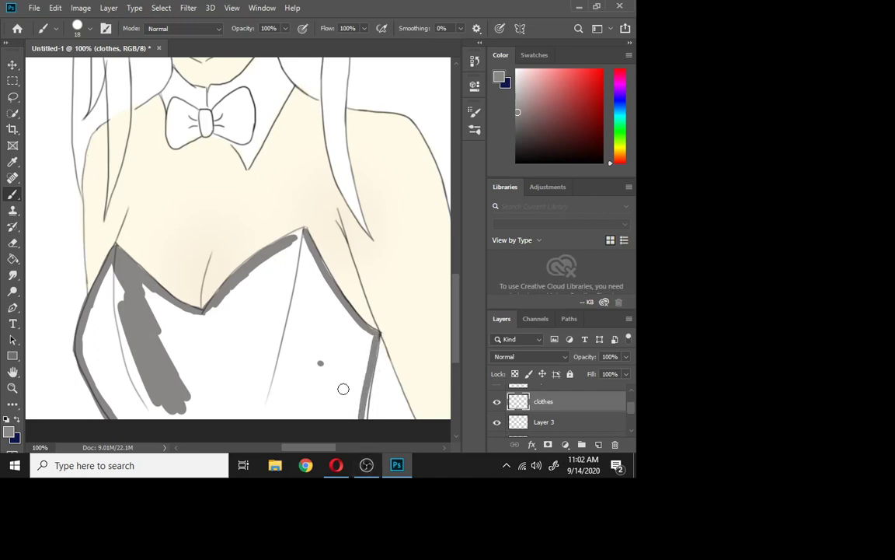
Enlarge the brush to 69 px and fill the whole interior of the bodice with gray.
right_click(301, 364)
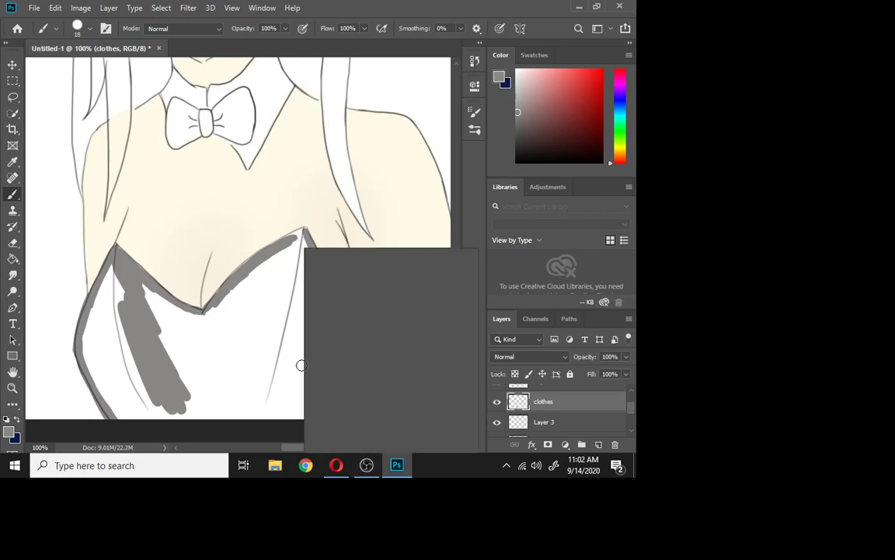
left_click(393, 278)
mouse_move(216, 370)
left_mouse_down()
mouse_move(268, 395)
mouse_move(262, 406)
mouse_move(239, 381)
mouse_move(182, 362)
mouse_move(130, 368)
mouse_move(146, 359)
mouse_move(104, 327)
mouse_move(111, 381)
mouse_move(105, 320)
mouse_move(93, 353)
mouse_move(101, 333)
mouse_move(107, 385)
mouse_move(107, 370)
mouse_move(152, 418)
mouse_move(104, 319)
mouse_move(112, 276)
mouse_move(104, 286)
mouse_move(115, 269)
mouse_move(143, 319)
mouse_move(161, 326)
mouse_move(133, 325)
mouse_move(123, 284)
mouse_move(185, 335)
mouse_move(167, 316)
mouse_move(201, 327)
mouse_move(202, 289)
mouse_move(231, 333)
mouse_move(209, 336)
mouse_move(258, 278)
mouse_move(212, 393)
mouse_move(209, 334)
mouse_move(257, 296)
mouse_move(309, 346)
mouse_move(275, 281)
mouse_move(253, 287)
mouse_move(302, 232)
mouse_move(289, 253)
mouse_move(297, 288)
mouse_move(301, 281)
mouse_move(354, 345)
mouse_move(340, 409)
mouse_move(346, 380)
mouse_move(354, 406)
left_mouse_up()
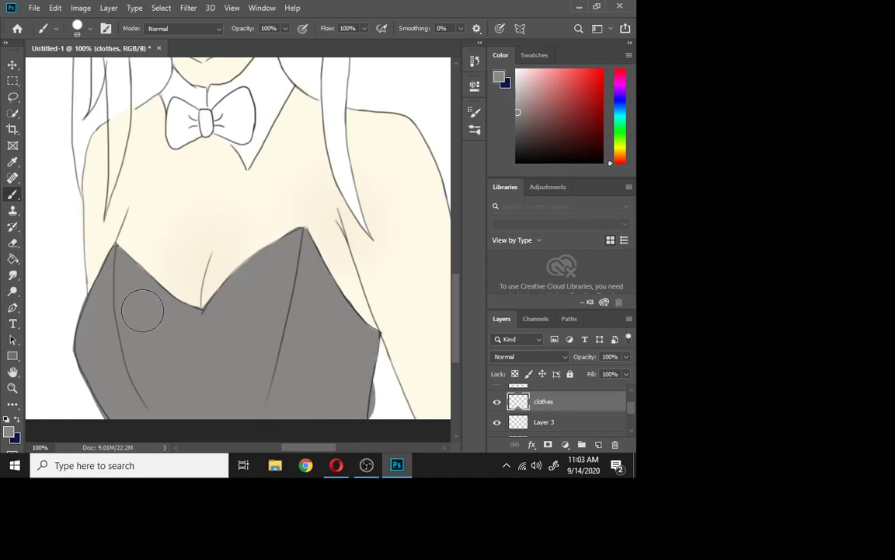
Reduce the brush to 12 px and paint over the unfilled gaps along the bodice's neckline.
right_click(181, 292)
left_click(247, 279)
left_click(162, 340)
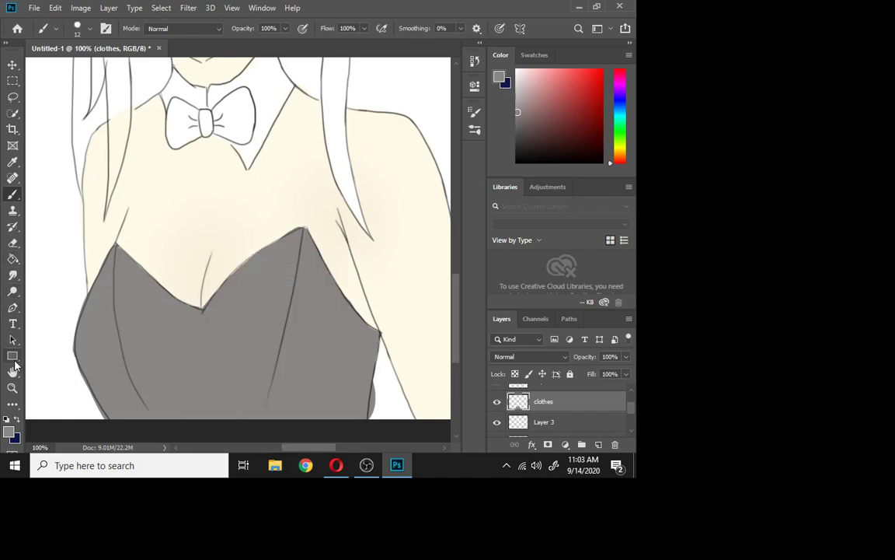
left_click(13, 387)
left_click(116, 242)
left_click(105, 236)
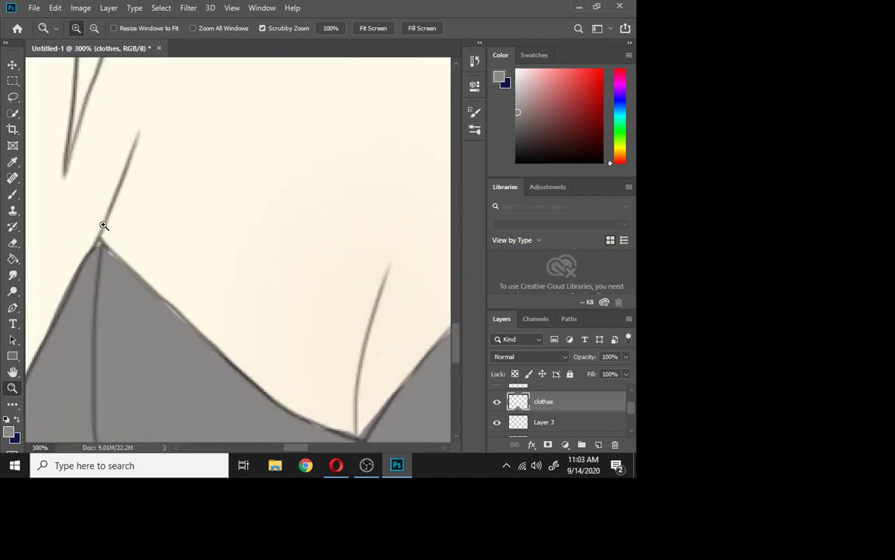
left_click(13, 226)
left_click(12, 193)
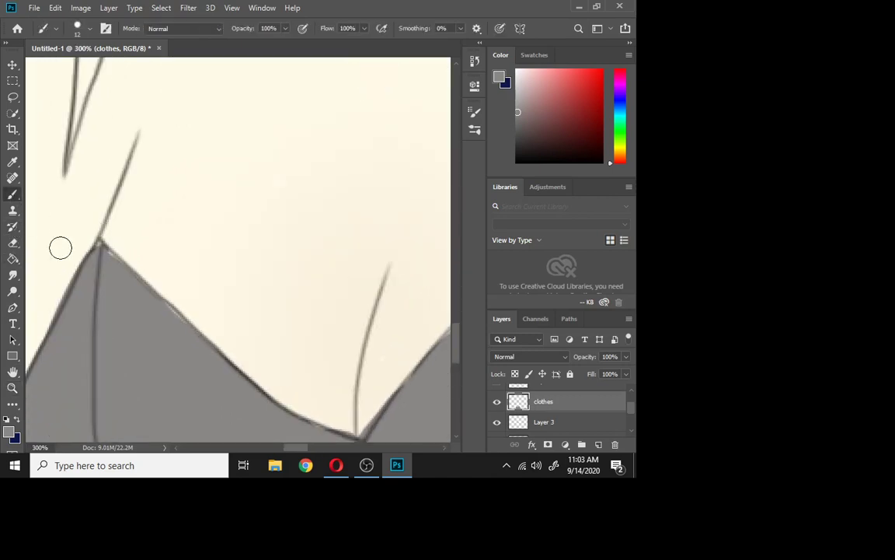
mouse_move(107, 255)
left_mouse_down()
mouse_move(100, 248)
mouse_move(154, 308)
mouse_move(155, 321)
left_mouse_up()
mouse_move(108, 262)
left_mouse_down()
mouse_move(157, 302)
mouse_move(166, 293)
mouse_move(291, 423)
mouse_move(297, 452)
left_mouse_up()
mouse_move(210, 407)
left_mouse_down()
mouse_move(300, 304)
mouse_move(235, 368)
mouse_move(348, 267)
mouse_move(317, 296)
mouse_move(328, 275)
mouse_move(408, 228)
mouse_move(363, 261)
mouse_move(381, 246)
left_mouse_up()
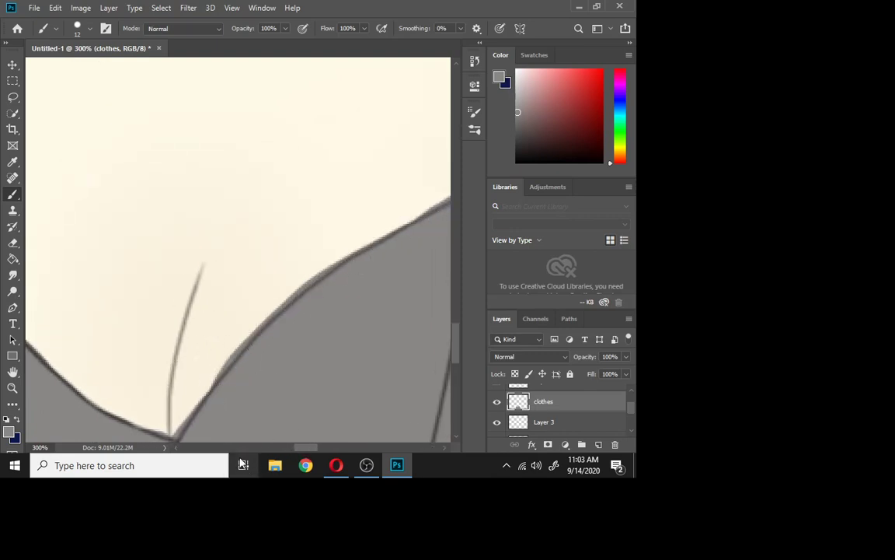
With the 7 px Eraser, remove the gray spilling over the right half of the neckline up to its peak.
left_click(12, 241)
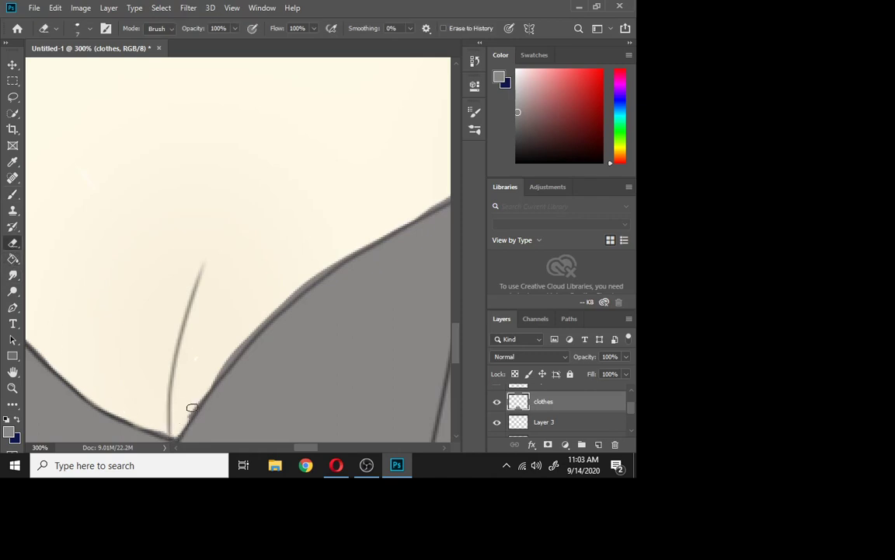
left_click_drag(215, 381, 242, 342)
key("ctrl+z")
mouse_move(214, 380)
left_mouse_down()
mouse_move(248, 337)
mouse_move(189, 417)
left_mouse_up()
left_click_drag(265, 318, 333, 257)
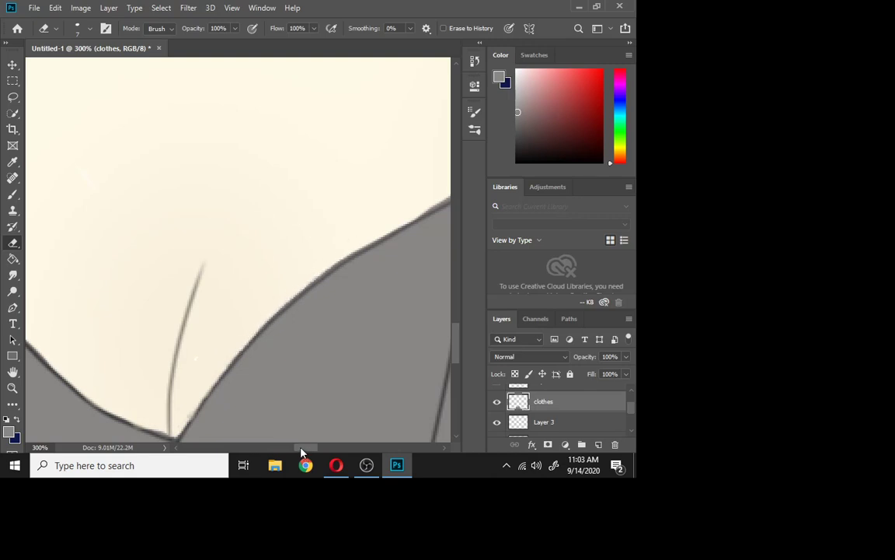
left_click_drag(303, 453, 314, 448)
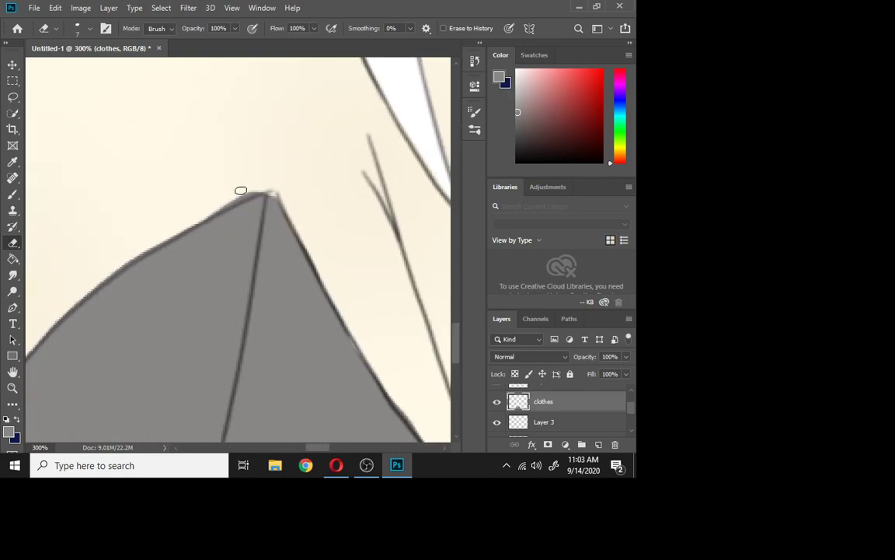
Brush gray into the gaps at the bodice's right peak, along the underarm edge and down the upper right side.
left_click(12, 194)
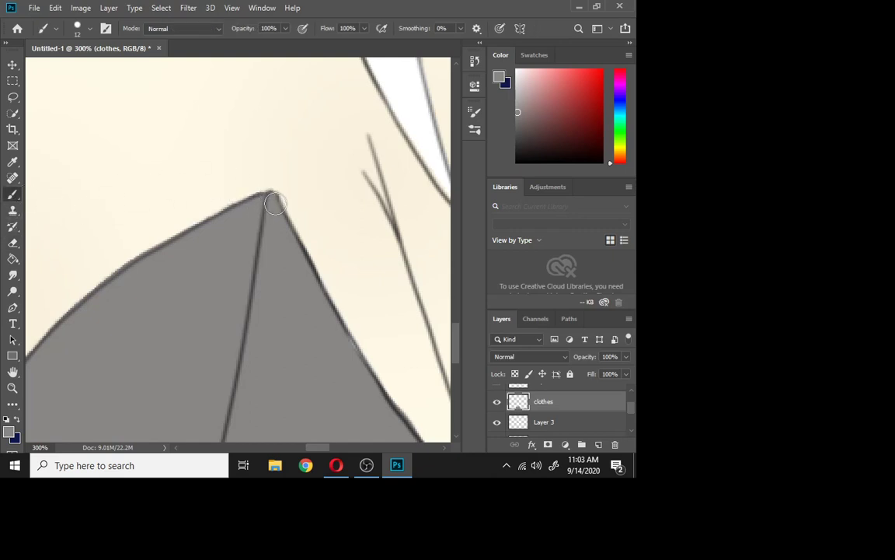
left_click(276, 200)
left_click_drag(347, 337, 363, 377)
scroll(328, 448, "right", 3)
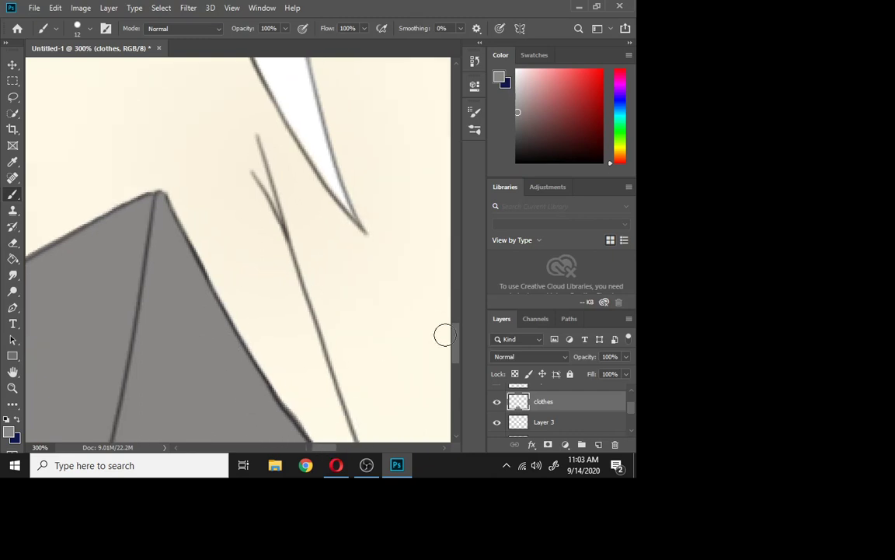
mouse_move(456, 349)
left_mouse_down()
mouse_move(461, 378)
mouse_move(460, 370)
left_mouse_up()
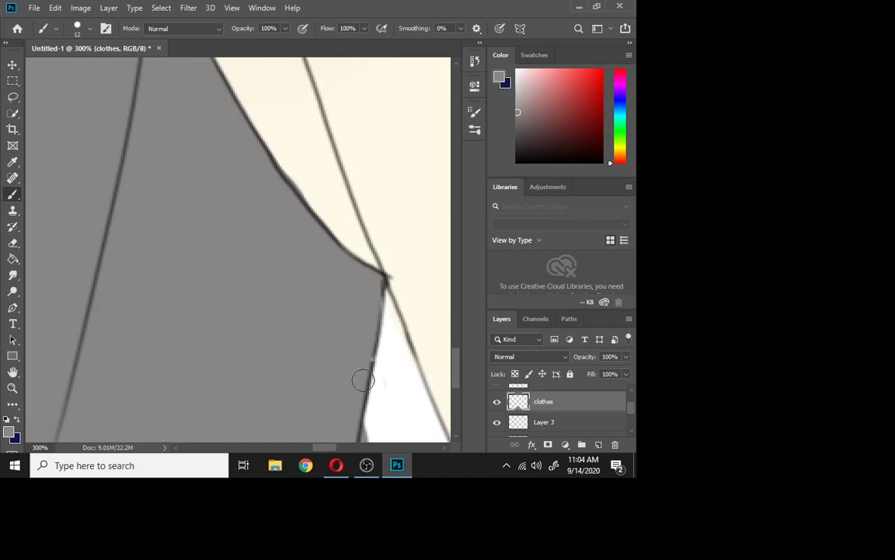
left_click_drag(379, 311, 381, 291)
Erase the gray bulge outside the lower right side of the bodice.
mouse_move(457, 364)
left_mouse_down()
mouse_move(451, 398)
mouse_move(452, 380)
left_mouse_up()
left_click(12, 243)
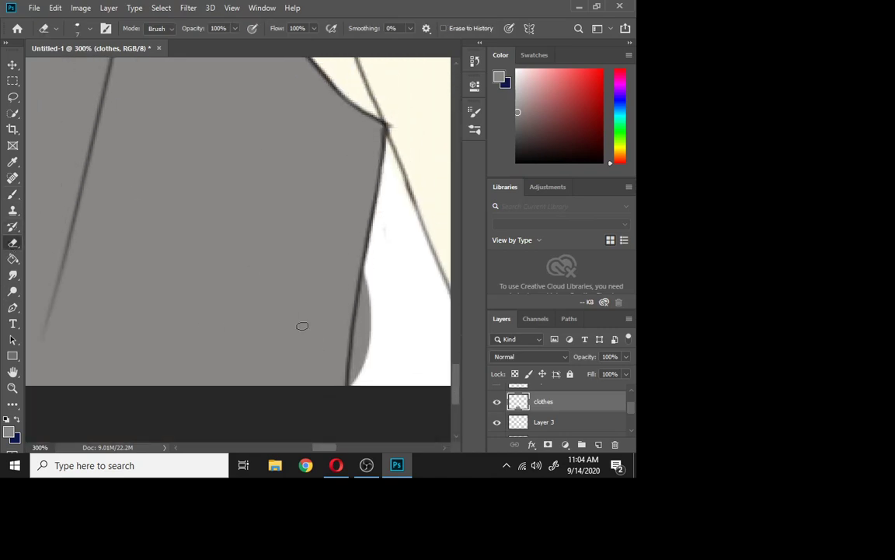
mouse_move(369, 272)
left_mouse_down()
mouse_move(367, 371)
mouse_move(355, 382)
mouse_move(365, 316)
left_mouse_up()
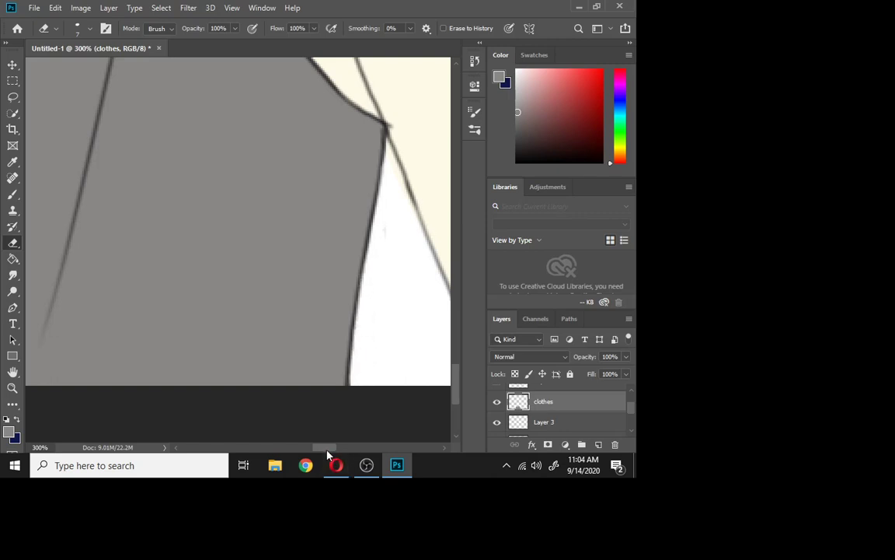
Erase the gray spilling outside the bodice's left side, from the bottom edge up to the arm.
left_click_drag(323, 448, 282, 459)
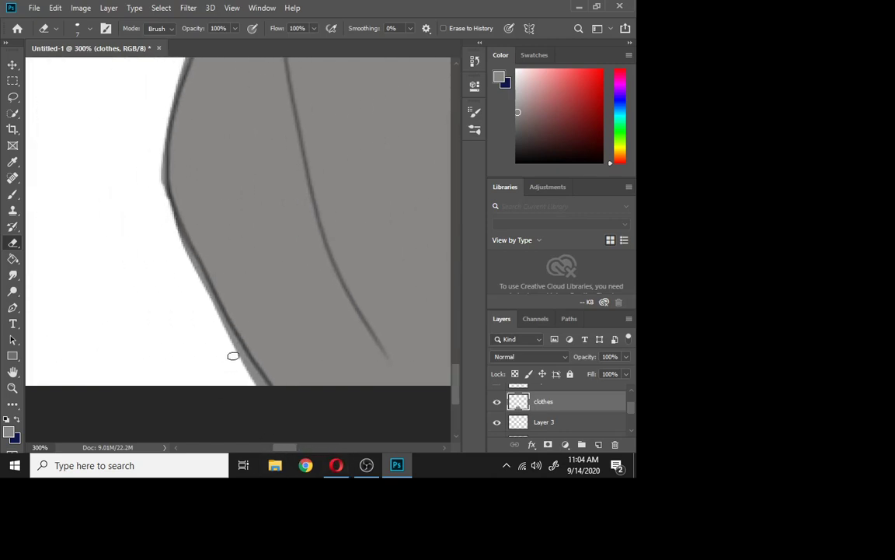
mouse_move(234, 356)
left_mouse_down()
mouse_move(273, 405)
mouse_move(182, 249)
mouse_move(167, 243)
left_mouse_up()
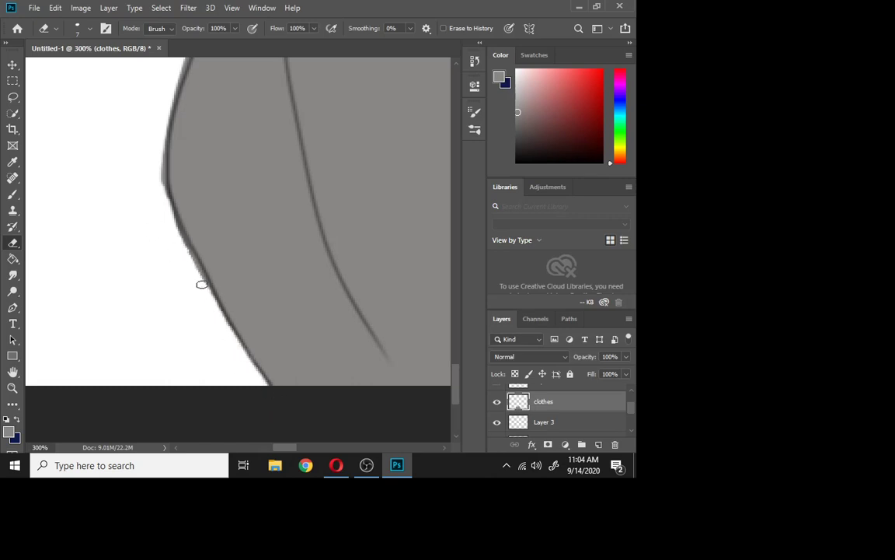
mouse_move(201, 285)
left_mouse_down()
mouse_move(159, 185)
mouse_move(167, 217)
mouse_move(162, 165)
mouse_move(171, 223)
mouse_move(219, 320)
left_mouse_up()
scroll(406, 320, "up", 5)
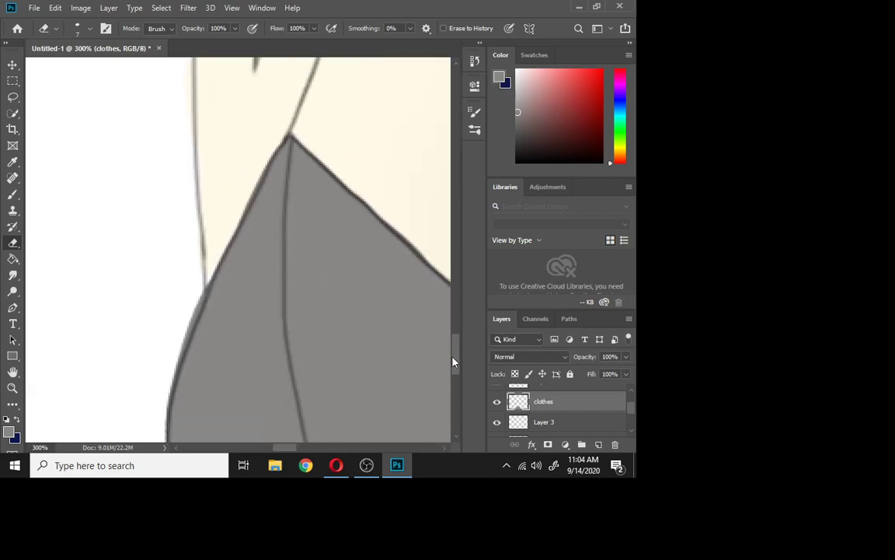
mouse_move(178, 330)
left_mouse_down()
mouse_move(178, 347)
mouse_move(202, 261)
mouse_move(170, 375)
left_mouse_up()
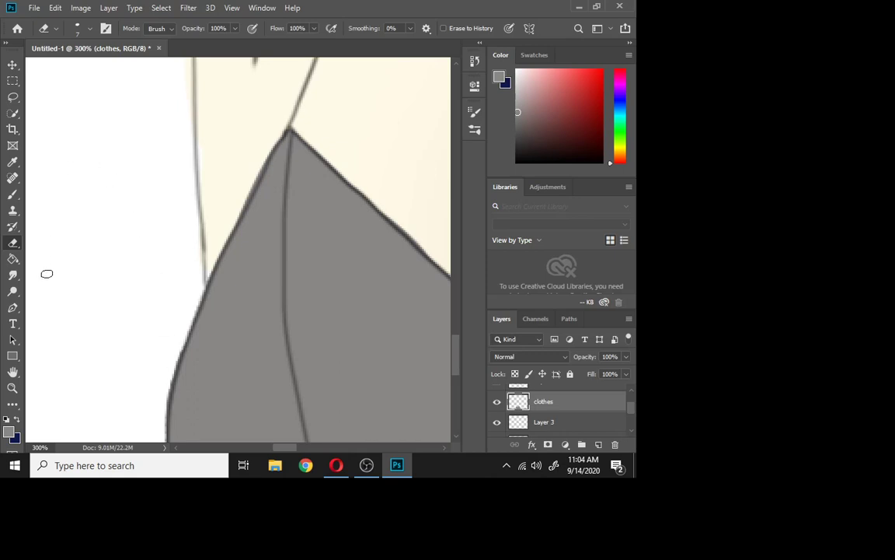
left_click(13, 387)
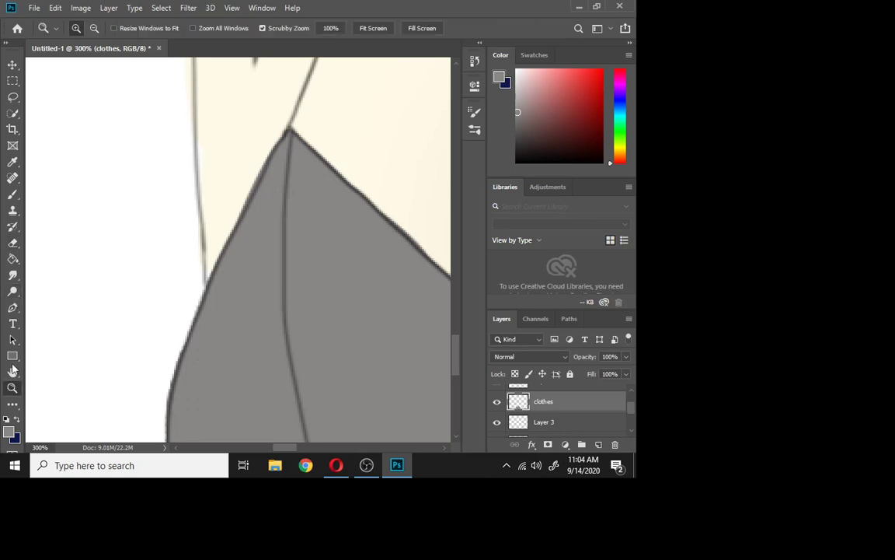
Lock the clothes layer's transparent pixels and try a slightly darker gray 12 px brush stroke across the bodice.
left_click(91, 31)
left_click(164, 171)
left_click(166, 168)
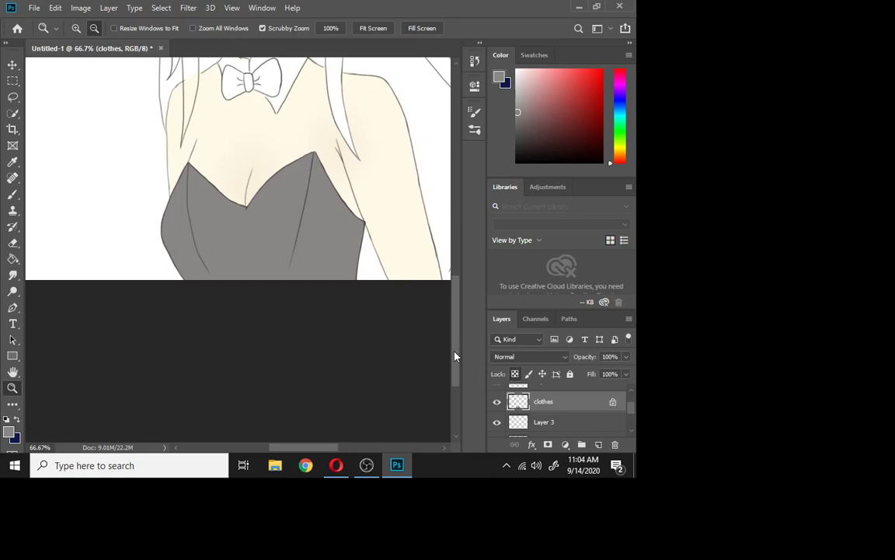
left_click_drag(455, 356, 457, 326)
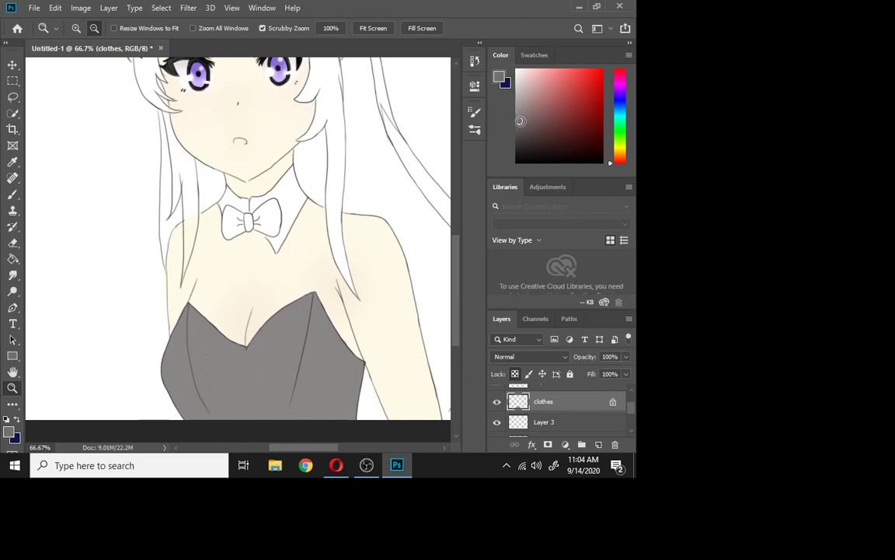
left_click(12, 194)
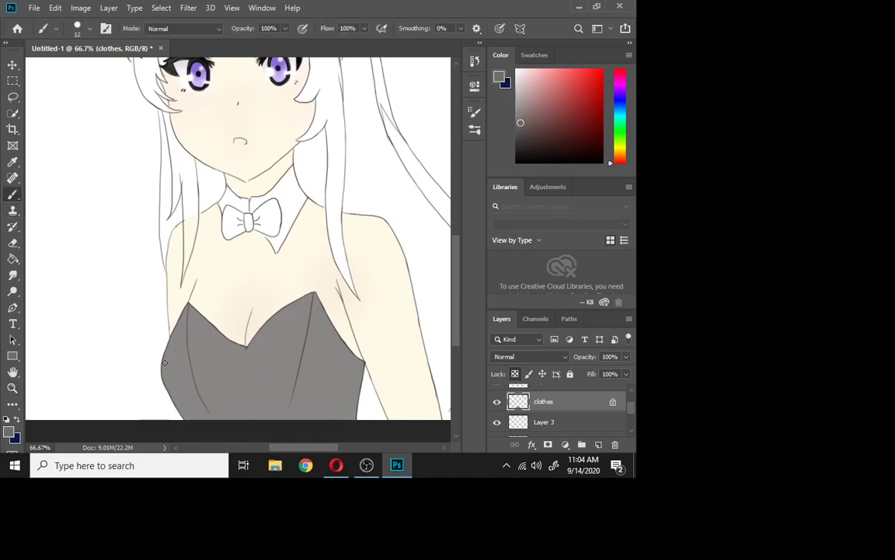
left_click_drag(223, 387, 326, 376)
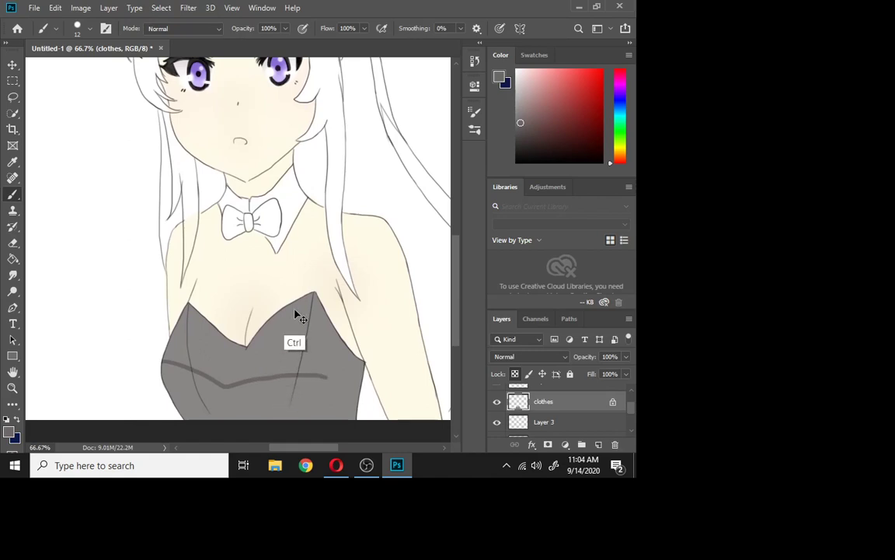
Set the foreground color to 4d4d4d and brush a curved shadow boundary across the bodice below the neckline.
left_click(498, 77)
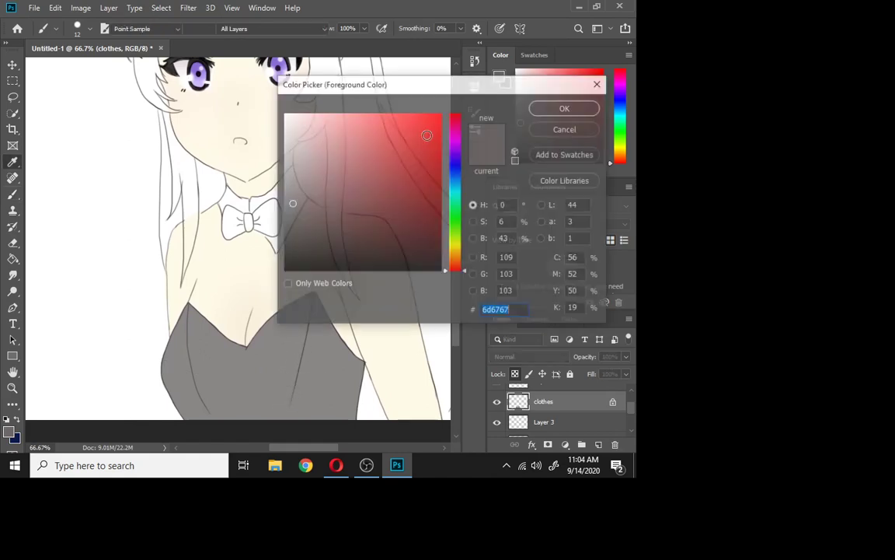
left_click(285, 220)
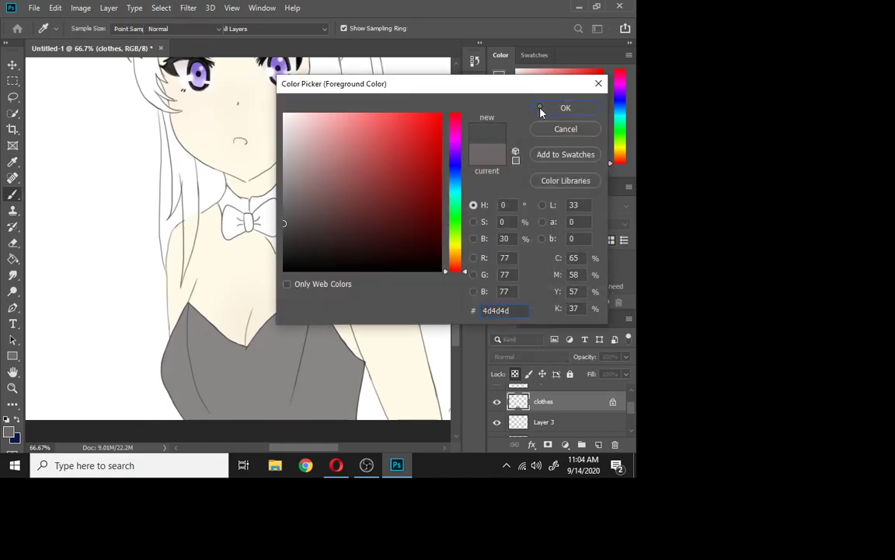
left_click(561, 108)
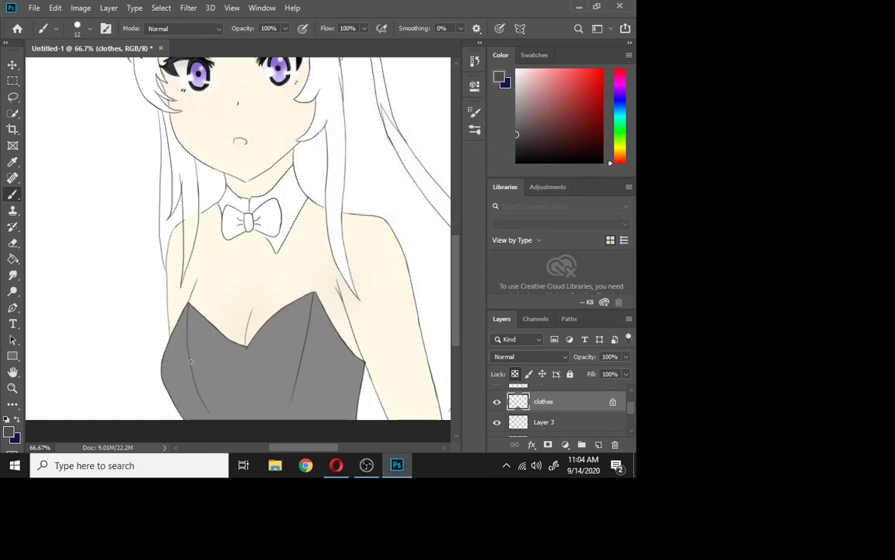
left_click_drag(204, 366, 266, 385)
key("ctrl+z")
key("ctrl+z")
key("ctrl+z")
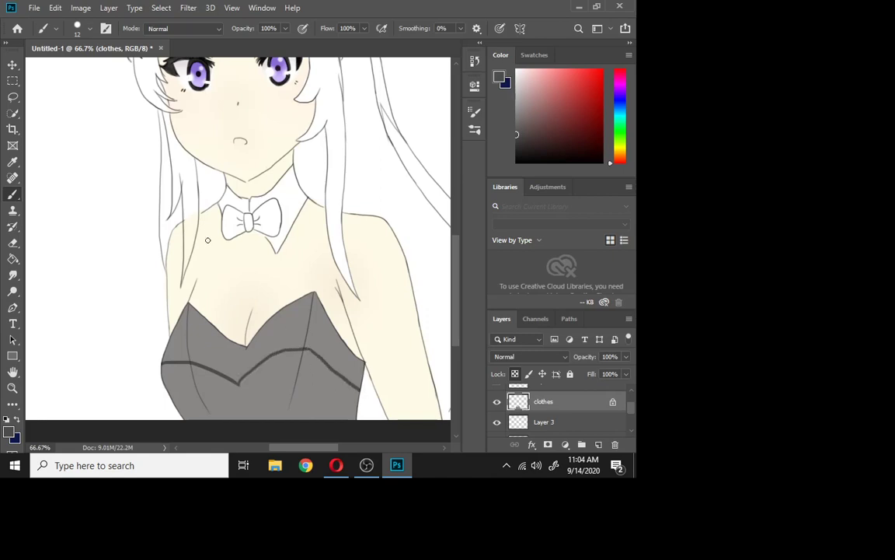
Fill the bodice below the boundary using a 55 px Soft Round Pressure Opacity brush and soften the shading with the last-used filter.
right_click(186, 403)
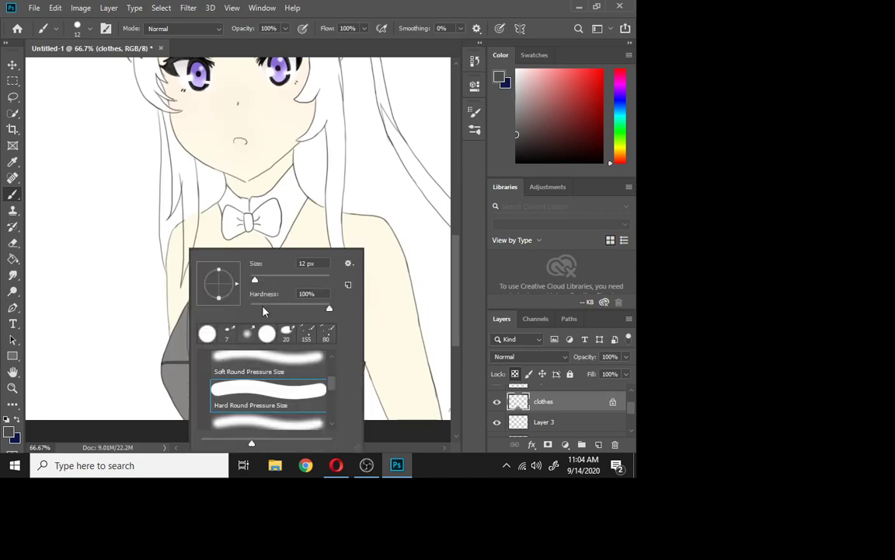
left_click(233, 425)
left_click(272, 279)
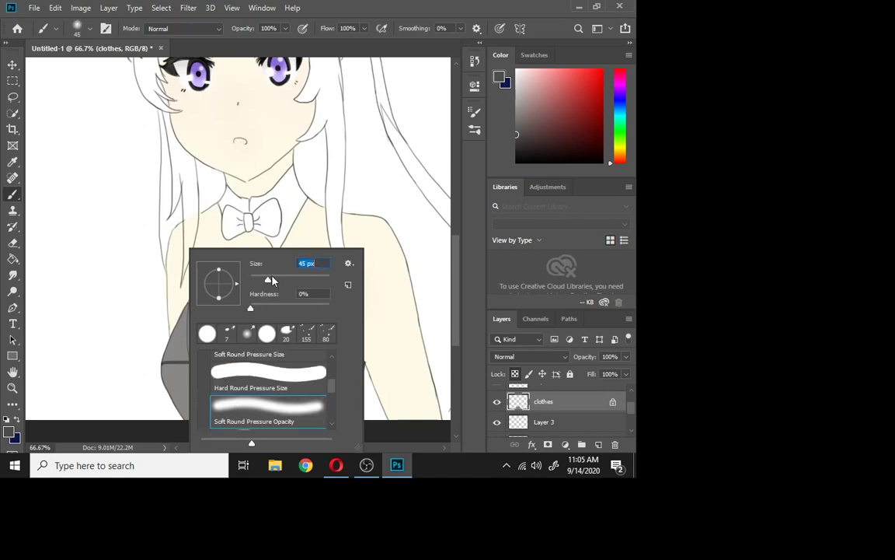
mouse_move(166, 367)
left_mouse_down()
mouse_move(227, 407)
mouse_move(224, 400)
mouse_move(272, 419)
mouse_move(268, 408)
mouse_move(301, 412)
mouse_move(288, 397)
mouse_move(356, 414)
mouse_move(325, 370)
mouse_move(306, 364)
mouse_move(288, 360)
mouse_move(240, 387)
mouse_move(194, 376)
left_mouse_up()
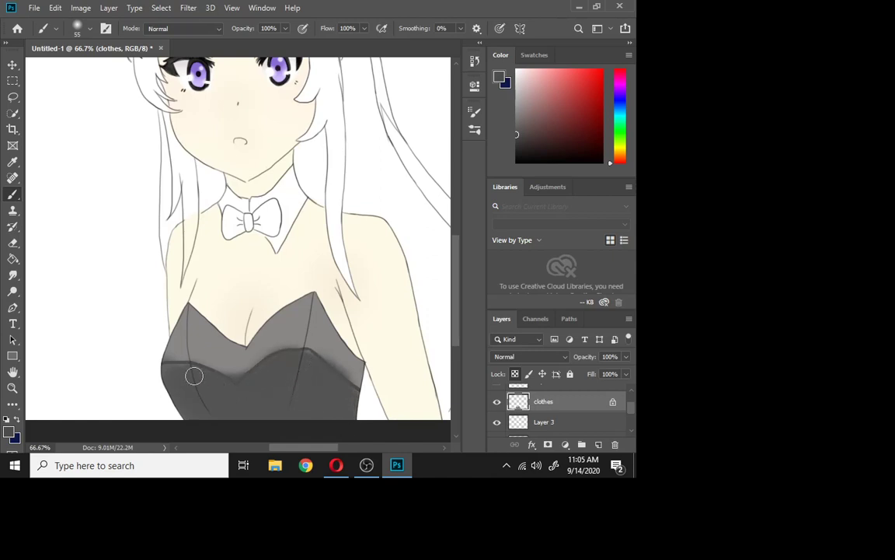
left_click(188, 7)
left_click(187, 21)
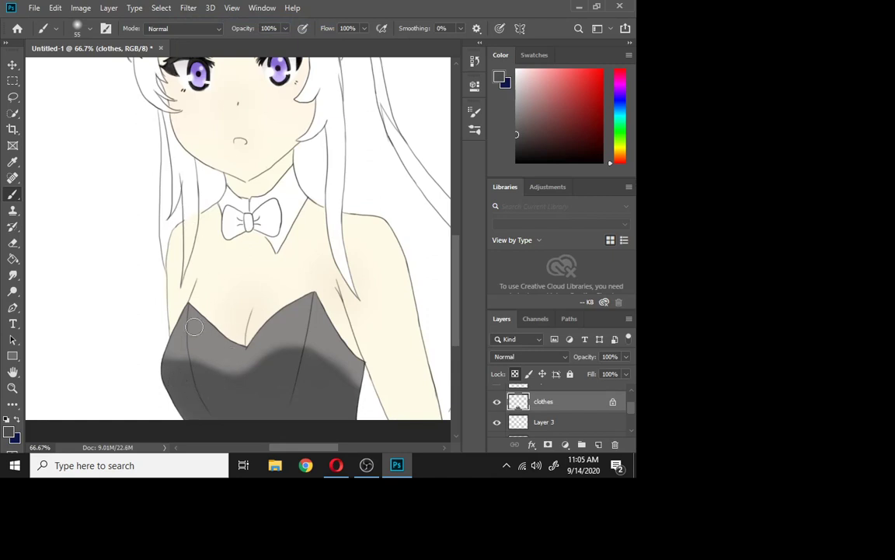
Paint dark gray shading along the bodice's lower left side with a 12 px Hard Round Pressure Size brush.
right_click(250, 252)
left_click(279, 327)
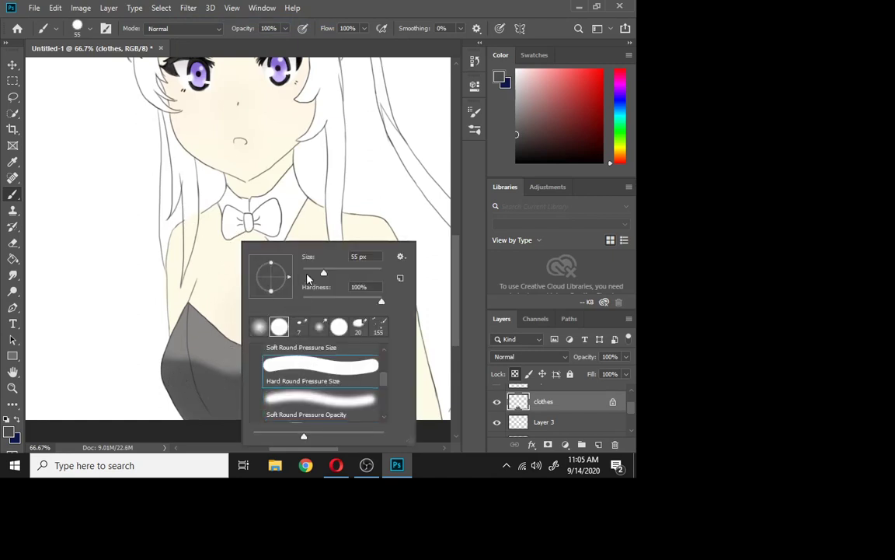
left_click_drag(315, 272, 306, 274)
left_click(174, 385)
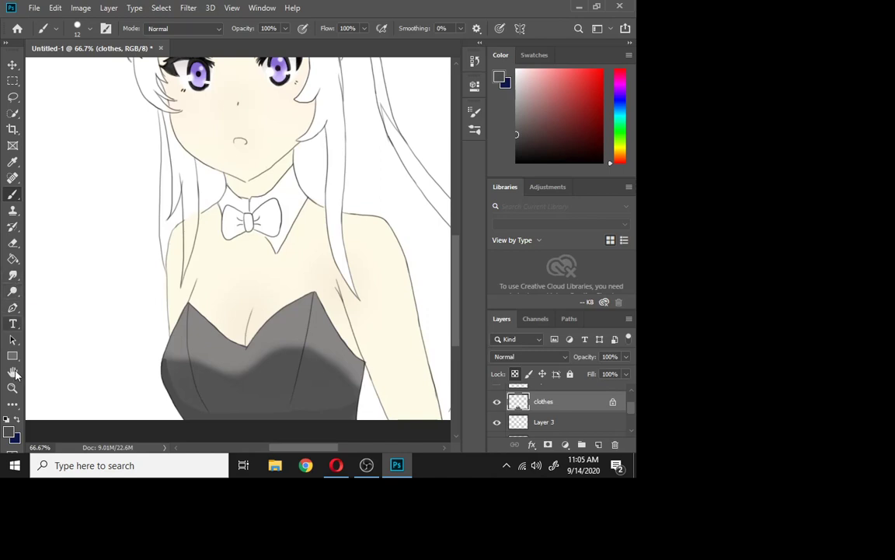
Sample gray from the bodice and brush a crisper upper edge onto the shadow.
left_click(13, 161)
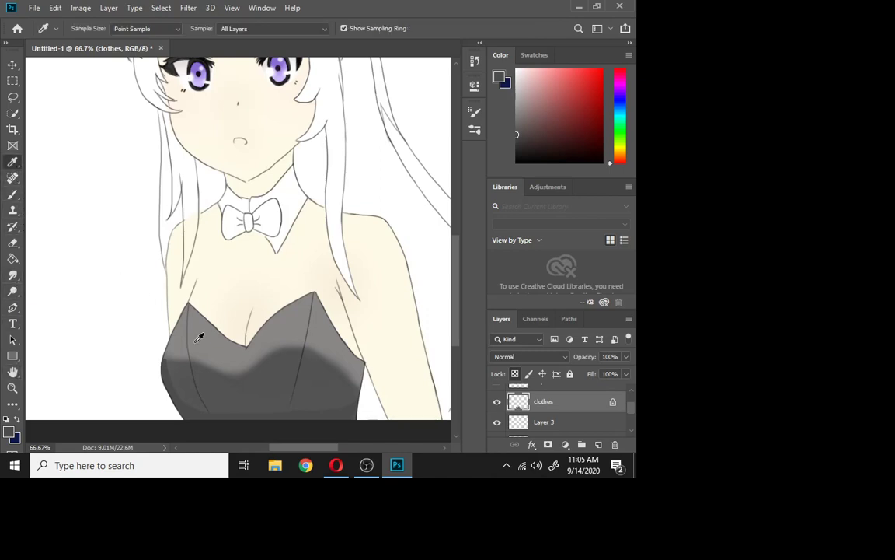
left_click(170, 339)
left_click(13, 193)
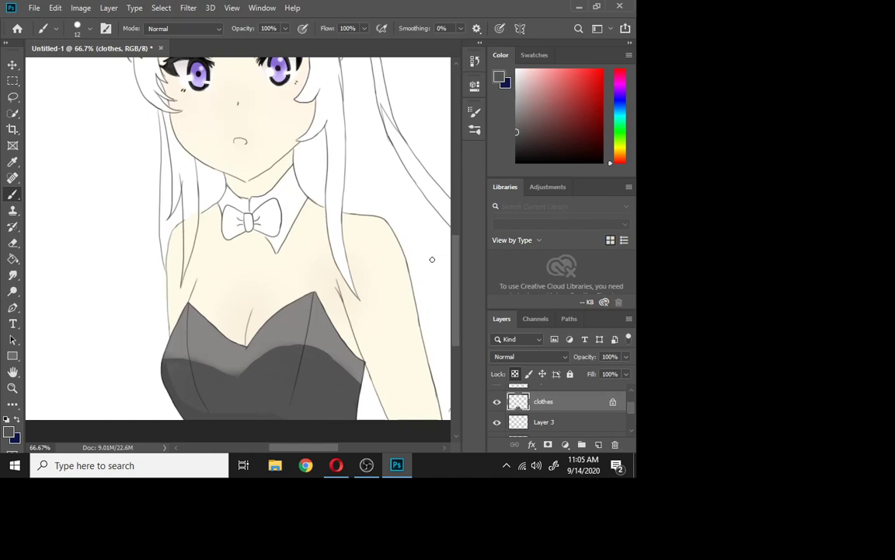
Unlock the clothes layer's transparent pixels and make a rectangular selection around the collar and bow tie.
mouse_move(458, 295)
left_mouse_down()
mouse_move(456, 265)
mouse_move(459, 315)
mouse_move(454, 263)
mouse_move(446, 281)
left_mouse_up()
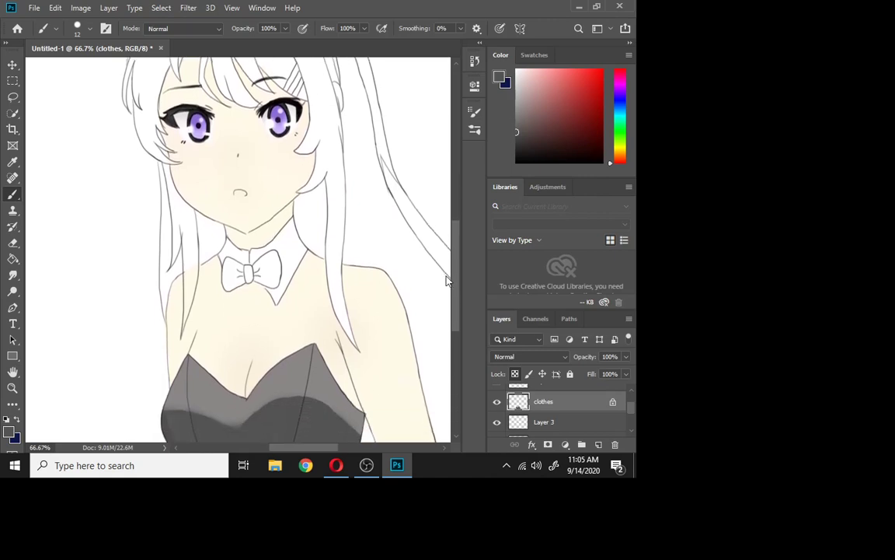
left_click(513, 374)
left_click(13, 81)
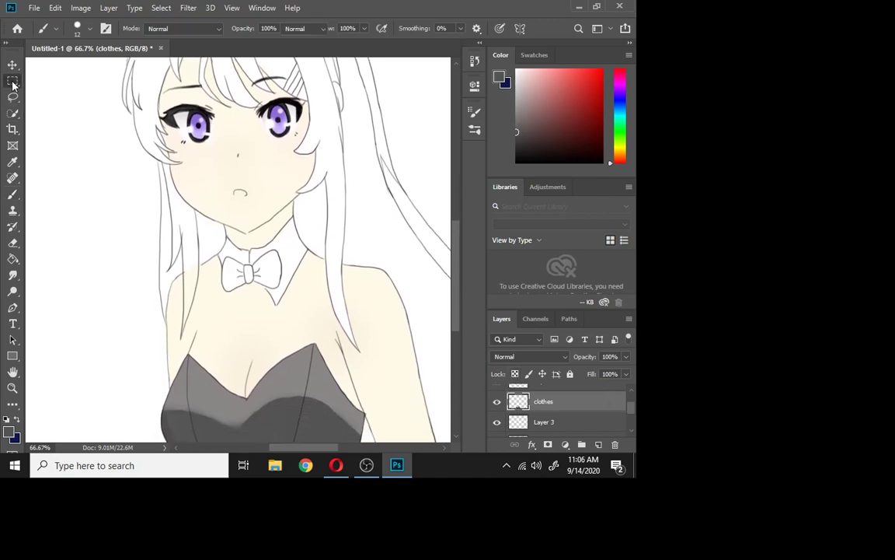
left_click_drag(186, 201, 336, 315)
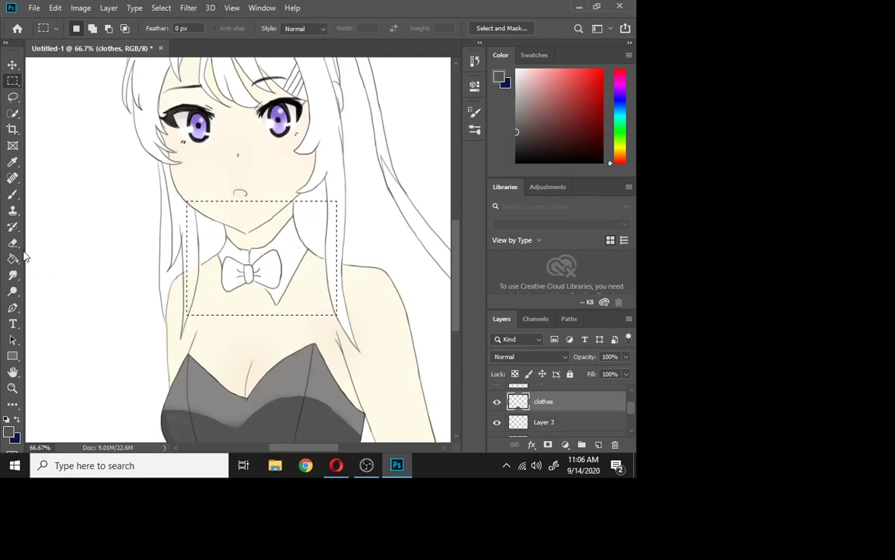
key("z")
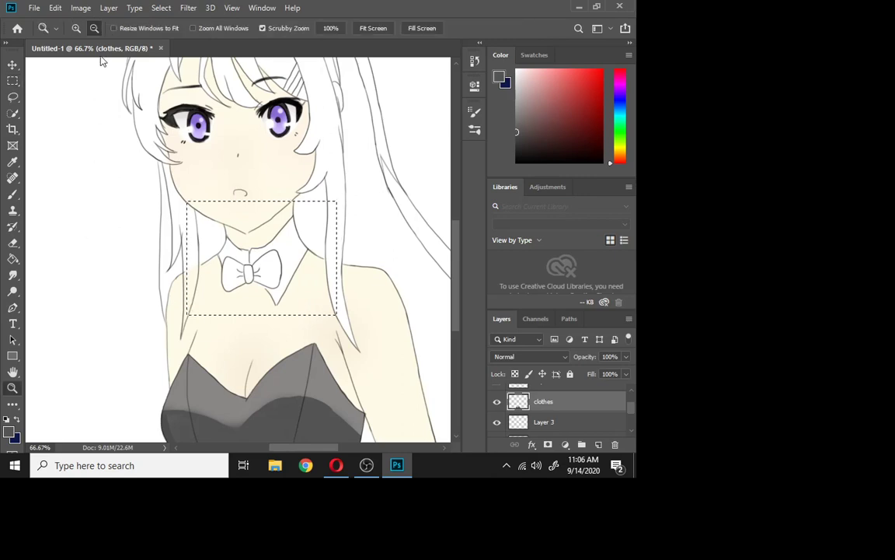
left_click(255, 235)
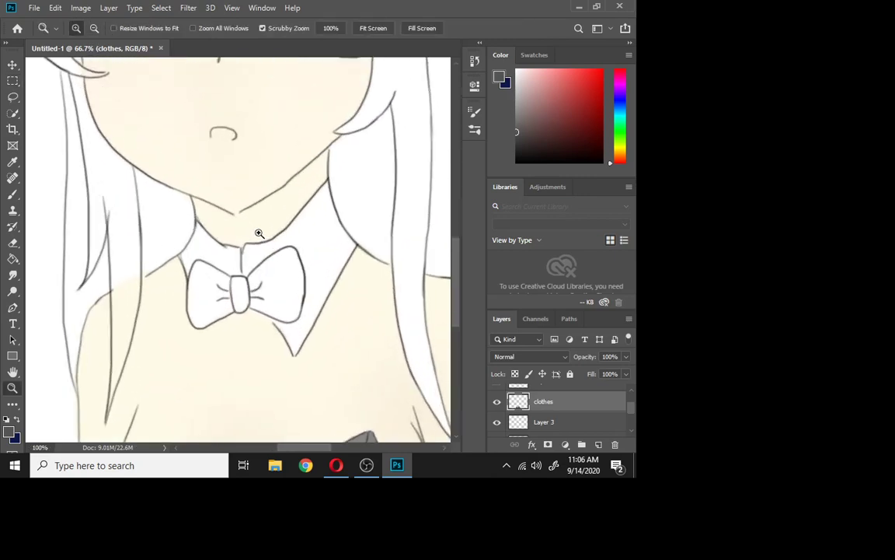
left_click(13, 194)
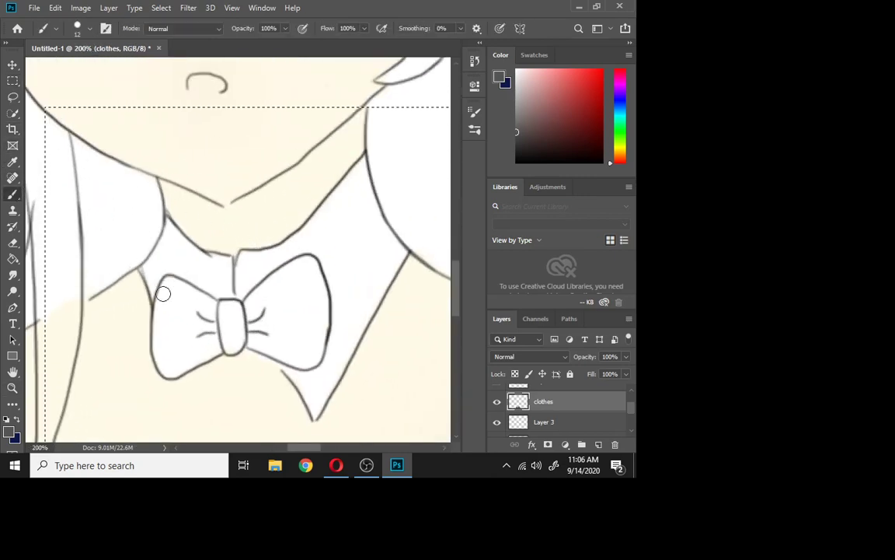
mouse_move(167, 222)
left_mouse_down()
mouse_move(192, 255)
mouse_move(226, 263)
mouse_move(204, 252)
left_mouse_up()
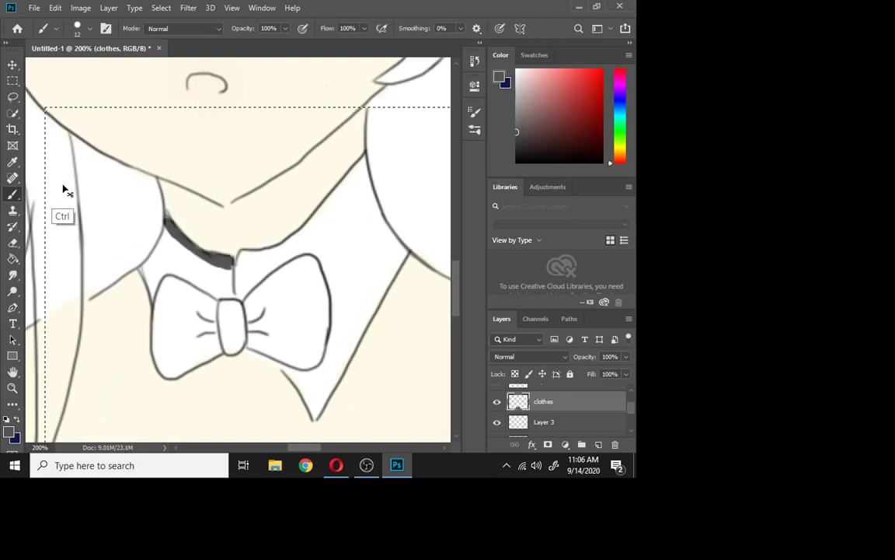
key("ctrl+z")
key("ctrl+z")
key("ctrl+z")
key("ctrl+z")
key("ctrl+z")
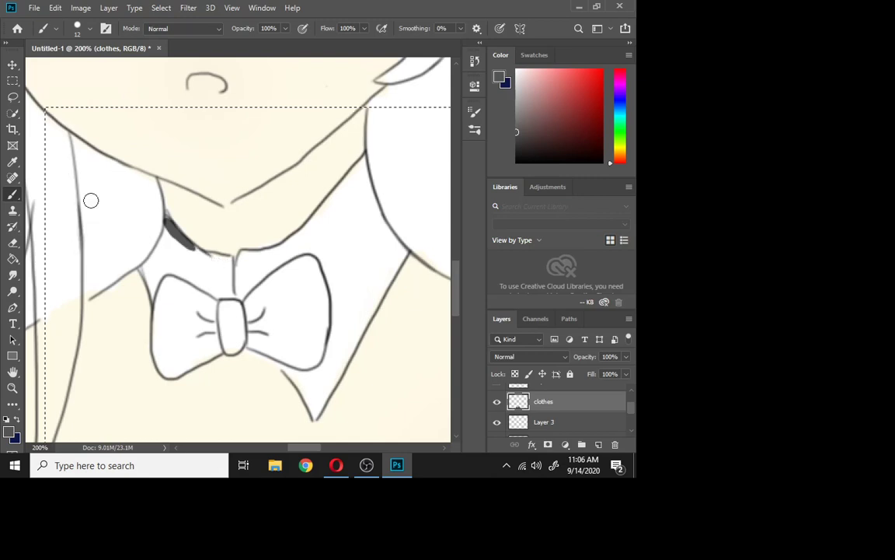
Brush very light gray over the collar's left half and around the edges of its right half, erasing the spill beside its outer edge.
key("i")
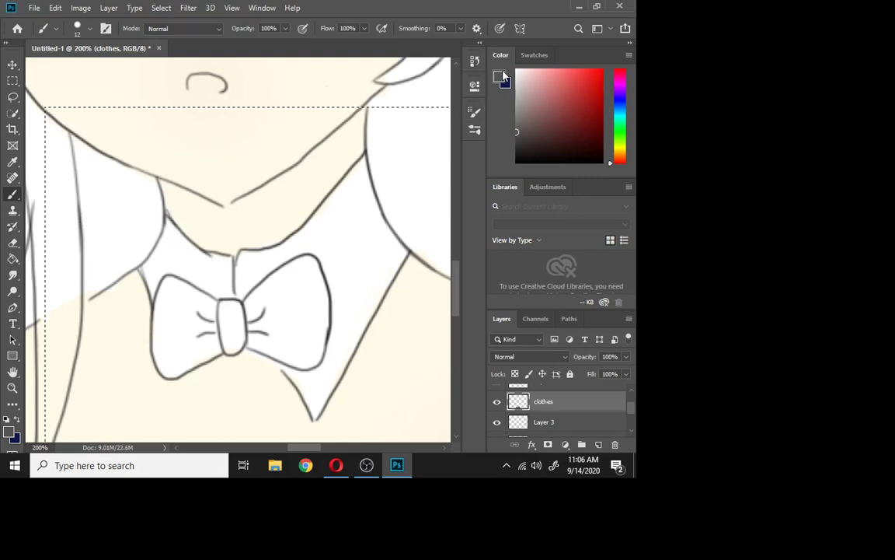
left_click(498, 78)
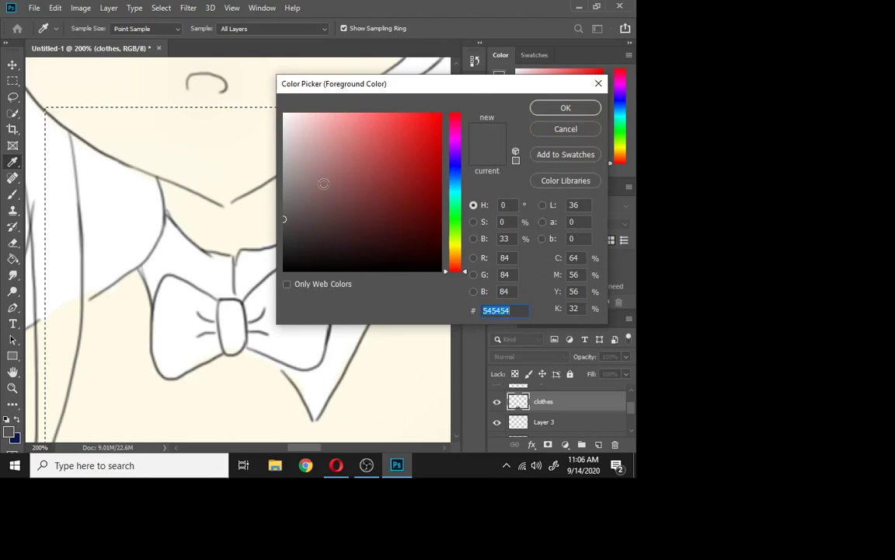
left_click(285, 131)
left_click(565, 110)
key("b")
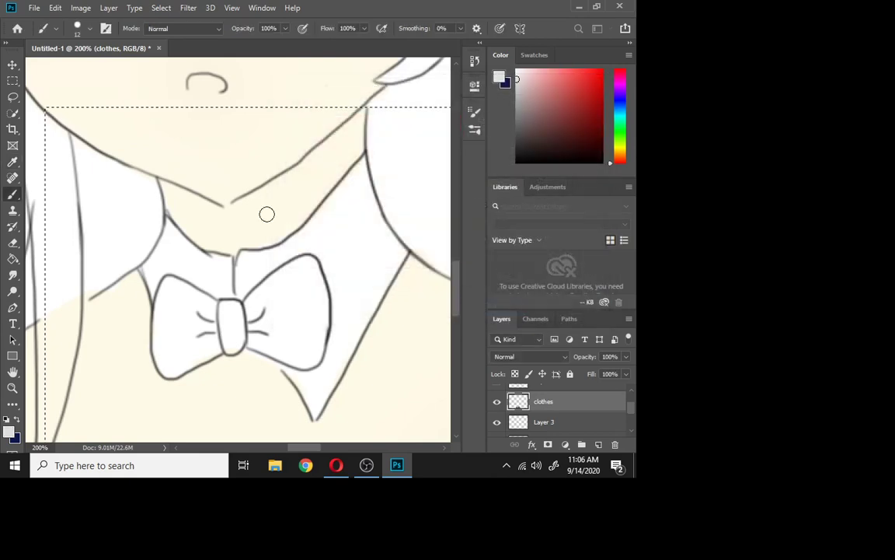
mouse_move(155, 204)
left_mouse_down()
mouse_move(231, 267)
mouse_move(223, 261)
mouse_move(229, 287)
mouse_move(221, 294)
mouse_move(237, 293)
mouse_move(183, 275)
mouse_move(195, 275)
mouse_move(171, 240)
mouse_move(141, 294)
mouse_move(145, 271)
mouse_move(152, 291)
mouse_move(177, 269)
mouse_move(167, 246)
mouse_move(183, 260)
mouse_move(173, 228)
mouse_move(149, 272)
mouse_move(198, 271)
mouse_move(253, 296)
mouse_move(230, 297)
mouse_move(245, 248)
mouse_move(260, 236)
mouse_move(268, 258)
mouse_move(259, 259)
mouse_move(289, 251)
mouse_move(339, 202)
mouse_move(330, 211)
mouse_move(362, 157)
mouse_move(391, 255)
left_mouse_up()
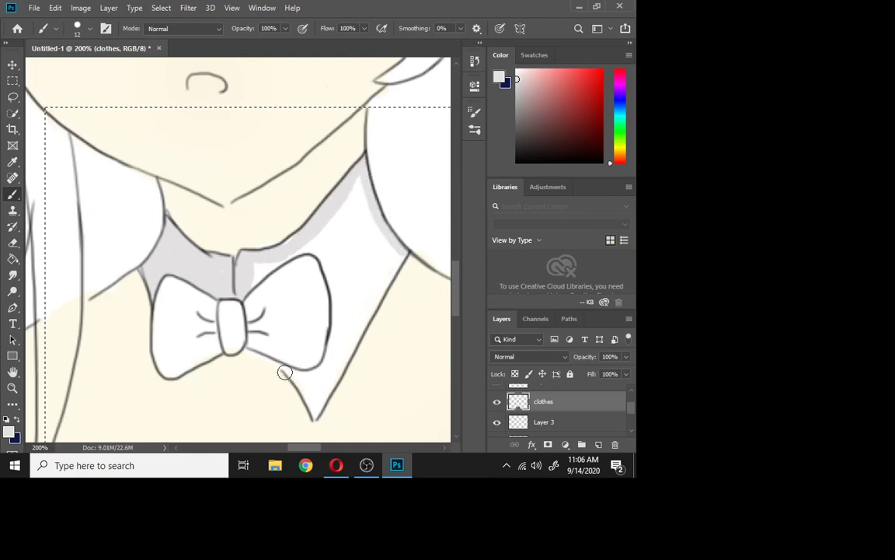
mouse_move(272, 366)
left_mouse_down()
mouse_move(311, 401)
mouse_move(292, 378)
left_mouse_up()
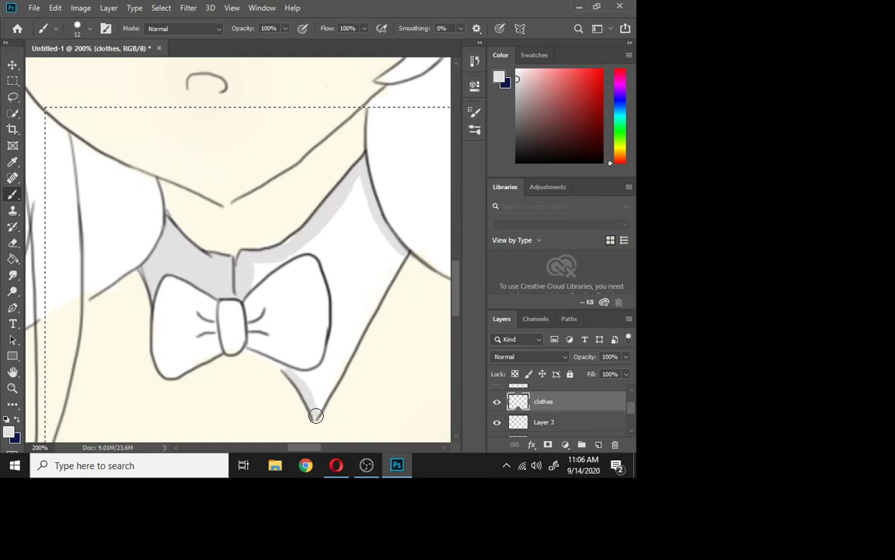
mouse_move(315, 408)
left_mouse_down()
mouse_move(391, 254)
mouse_move(346, 371)
mouse_move(328, 392)
left_mouse_up()
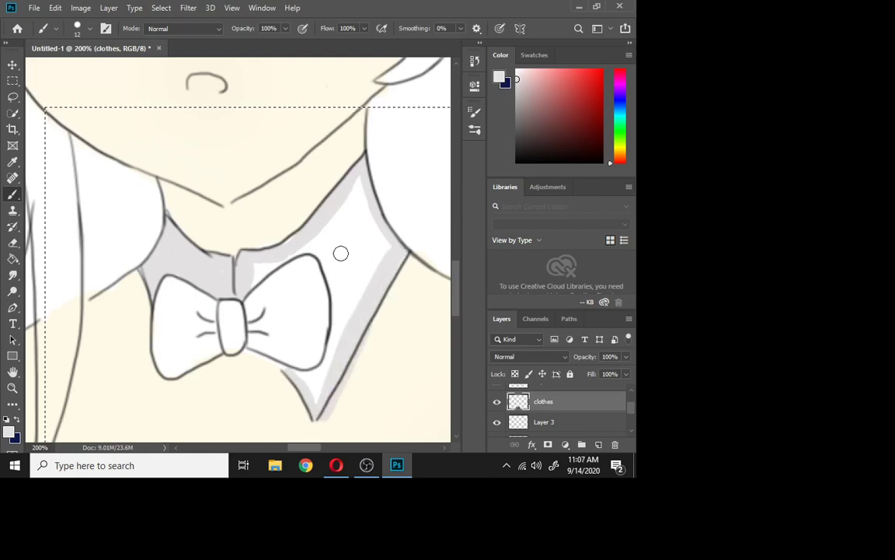
left_click(12, 243)
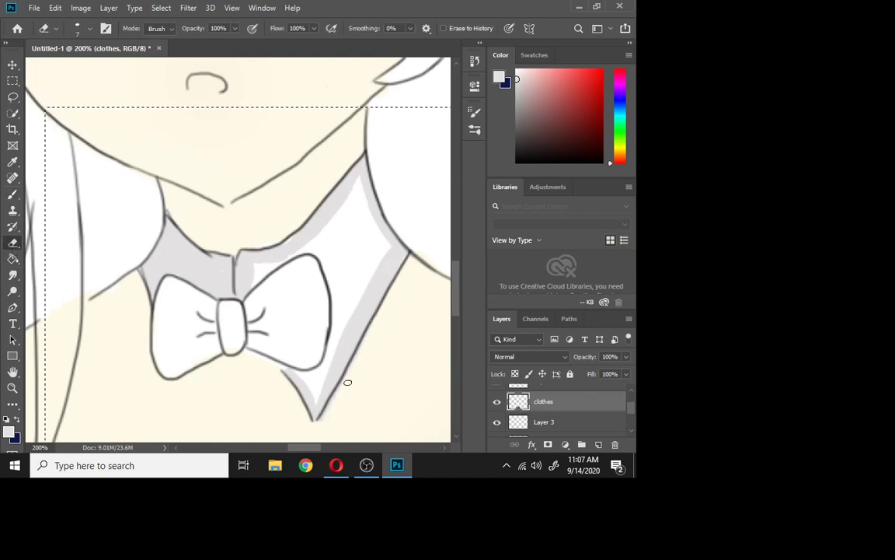
Fill the rest of the collar's right half with light gray and erase the spill from the bow tie.
left_click(13, 194)
mouse_move(297, 363)
left_mouse_down()
mouse_move(312, 385)
mouse_move(331, 370)
mouse_move(305, 387)
mouse_move(295, 375)
mouse_move(349, 306)
mouse_move(330, 273)
mouse_move(349, 228)
mouse_move(356, 238)
mouse_move(359, 209)
mouse_move(372, 229)
mouse_move(355, 194)
left_mouse_up()
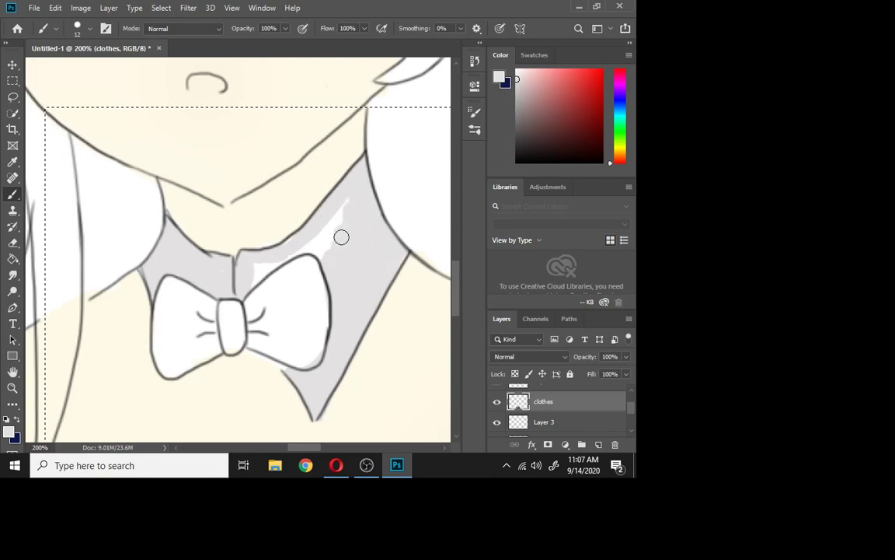
mouse_move(341, 237)
left_mouse_down()
mouse_move(344, 265)
mouse_move(345, 255)
mouse_move(332, 255)
mouse_move(332, 224)
mouse_move(341, 220)
mouse_move(314, 247)
mouse_move(266, 268)
mouse_move(290, 243)
mouse_move(252, 276)
mouse_move(311, 259)
left_mouse_up()
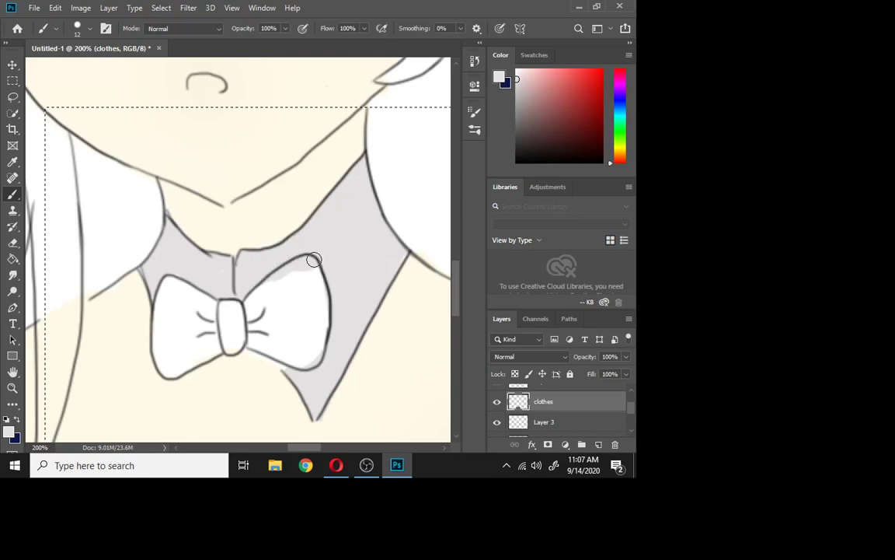
left_click(12, 242)
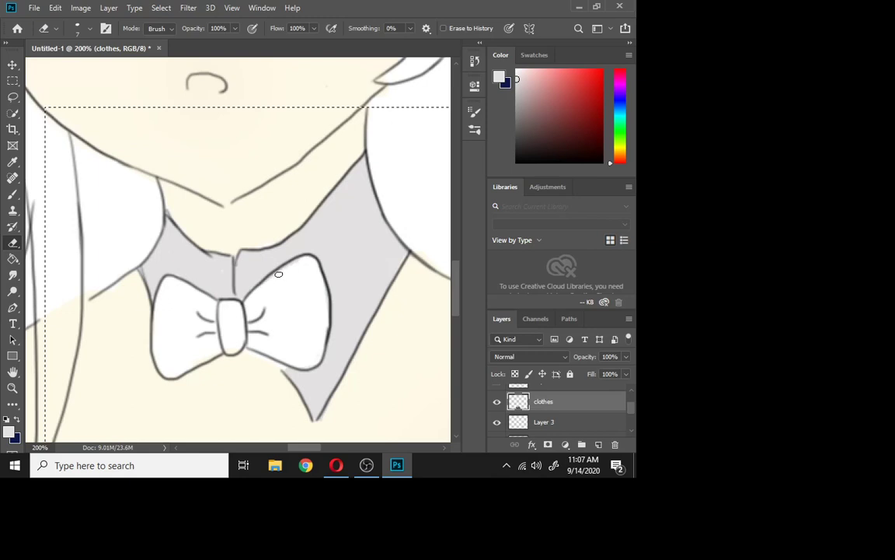
left_click(12, 194)
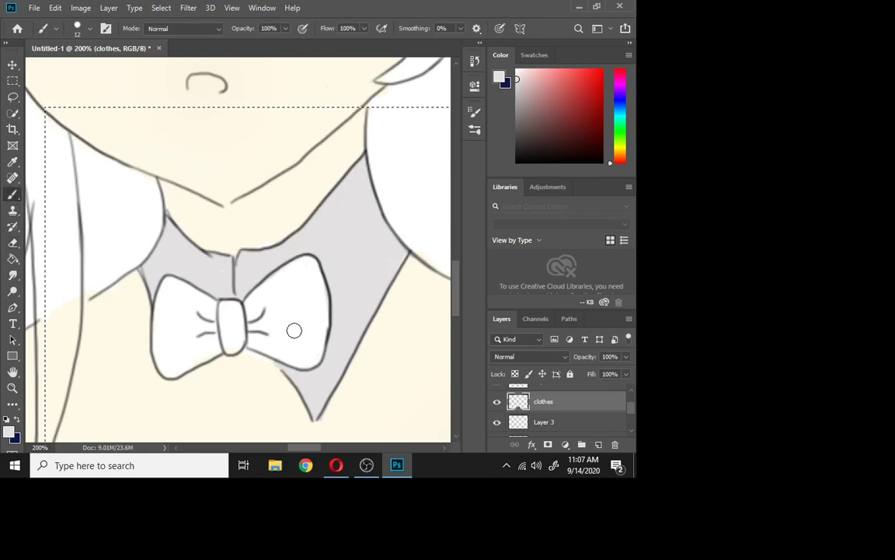
Lock the clothes layer's transparent pixels and set the foreground color to the very light gray f1efef.
left_click(514, 374)
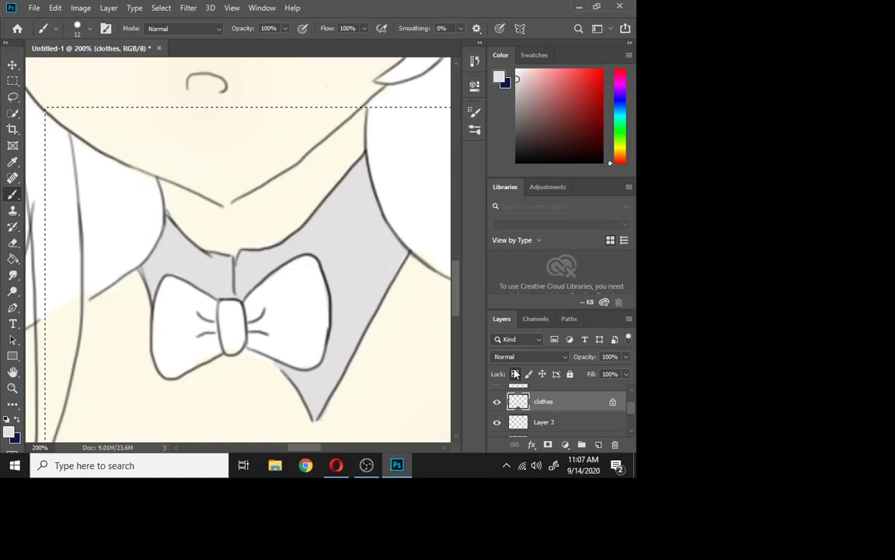
left_click(500, 77)
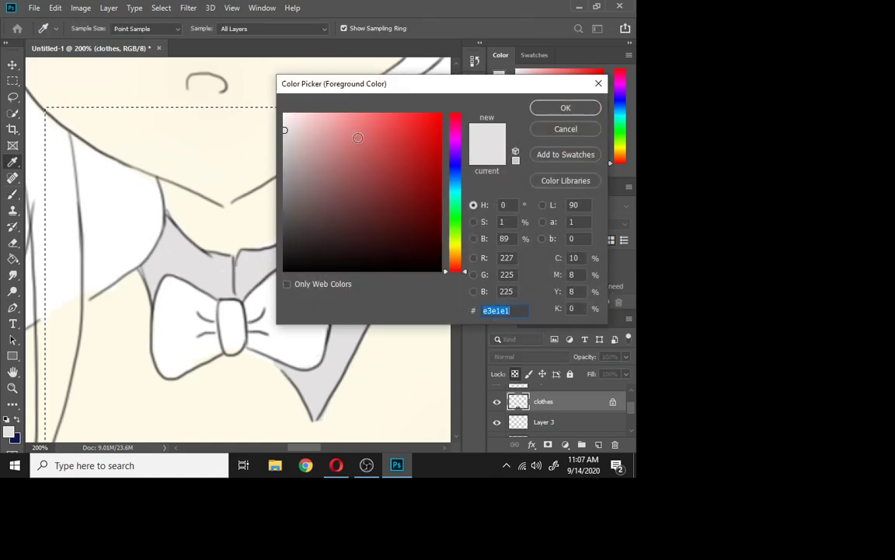
left_click(284, 122)
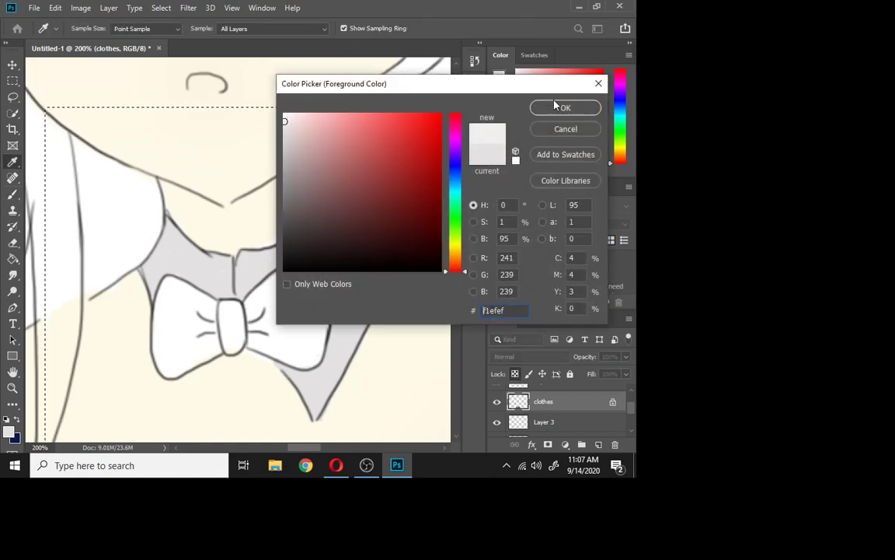
left_click(565, 108)
Brush the lighter gray over the outer parts of both collar halves and soften it with a Gaussian Blur.
mouse_move(290, 381)
left_mouse_down()
mouse_move(330, 398)
mouse_move(320, 331)
mouse_move(343, 362)
mouse_move(335, 306)
mouse_move(349, 333)
mouse_move(356, 326)
mouse_move(346, 255)
mouse_move(351, 248)
mouse_move(359, 255)
mouse_move(388, 302)
mouse_move(398, 230)
left_mouse_up()
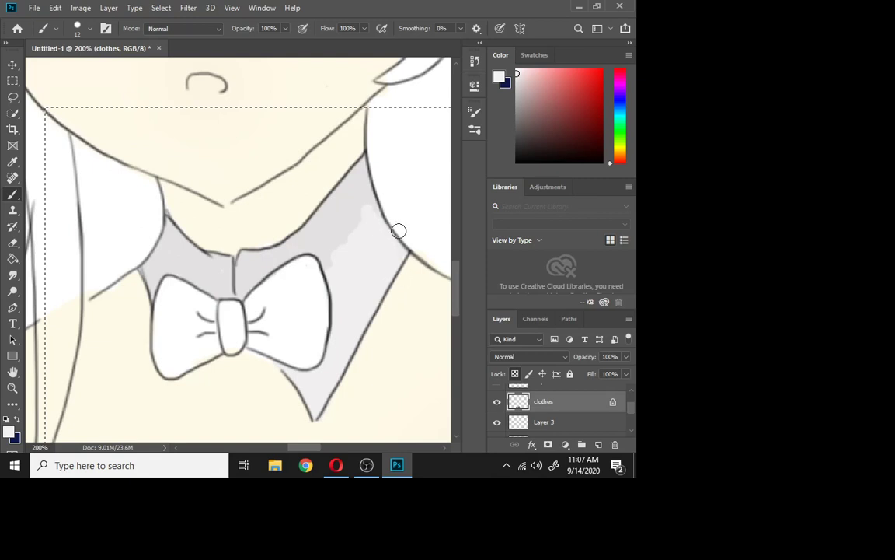
left_click_drag(339, 253, 397, 181)
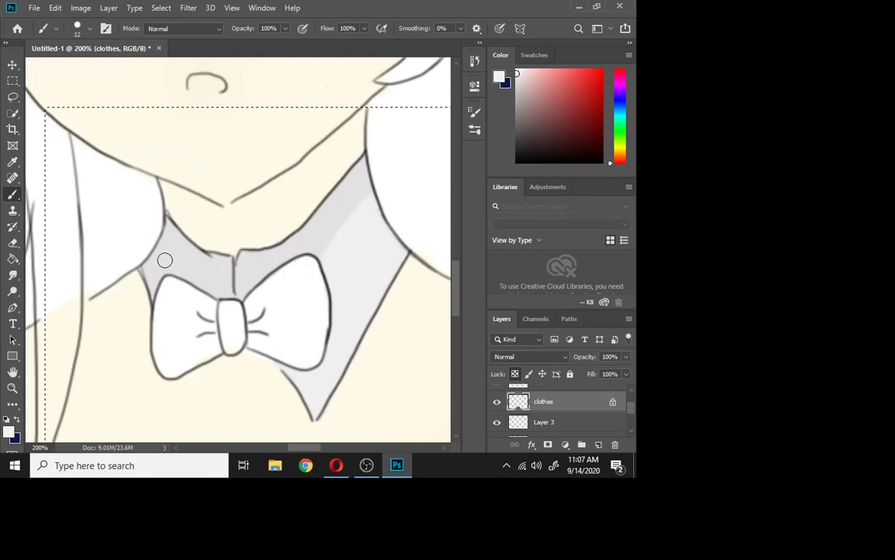
mouse_move(166, 260)
left_mouse_down()
mouse_move(142, 237)
mouse_move(159, 281)
left_mouse_up()
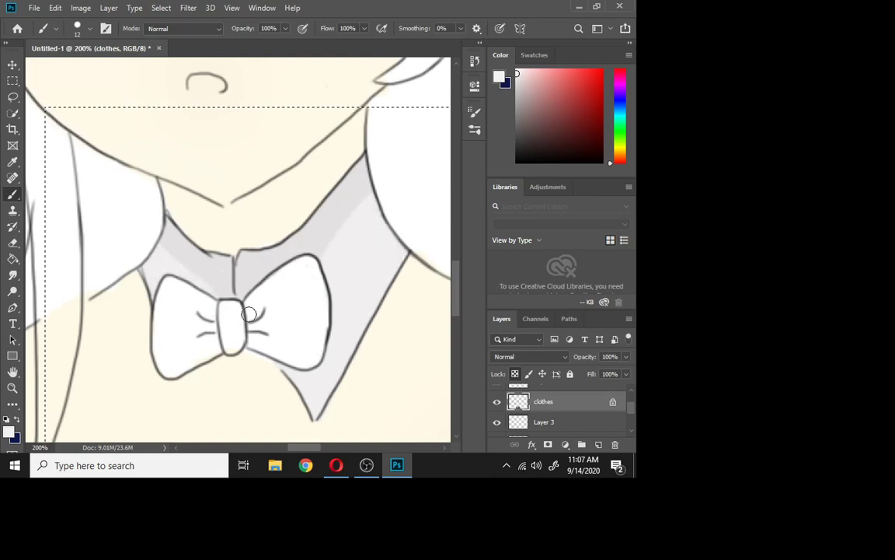
left_click(188, 8)
left_click(191, 8)
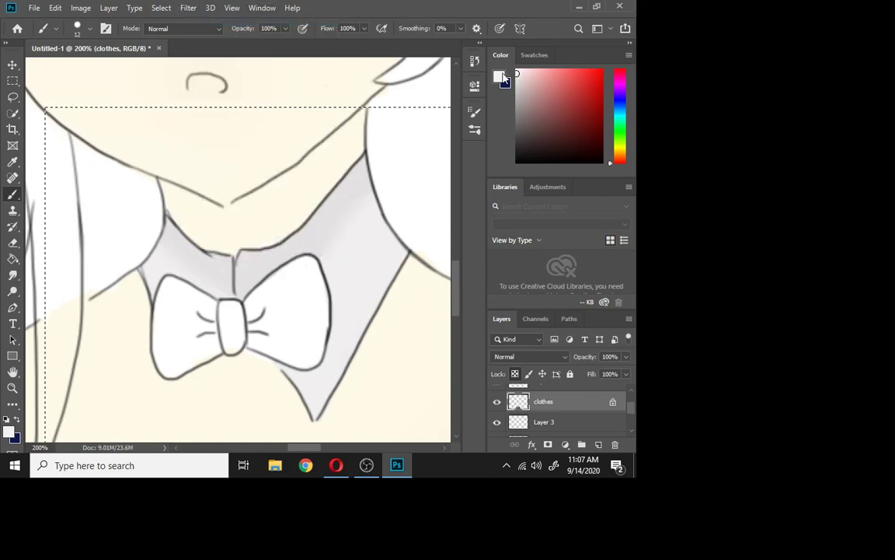
Brush white along the outer edges and tip of the collar and blend it with the same Gaussian Blur.
left_click_drag(517, 69, 501, 27)
mouse_move(320, 416)
left_mouse_down()
mouse_move(315, 383)
mouse_move(336, 390)
mouse_move(407, 242)
mouse_move(305, 386)
mouse_move(296, 306)
left_mouse_up()
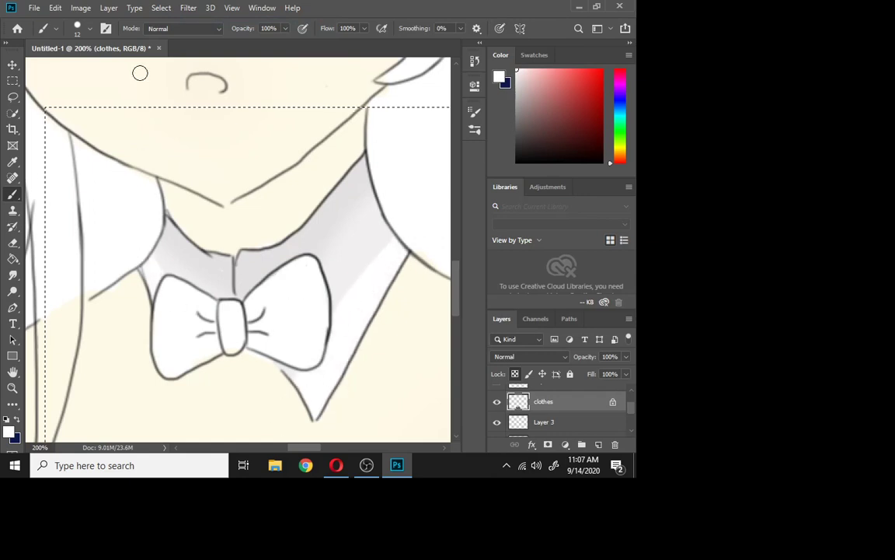
left_click(188, 8)
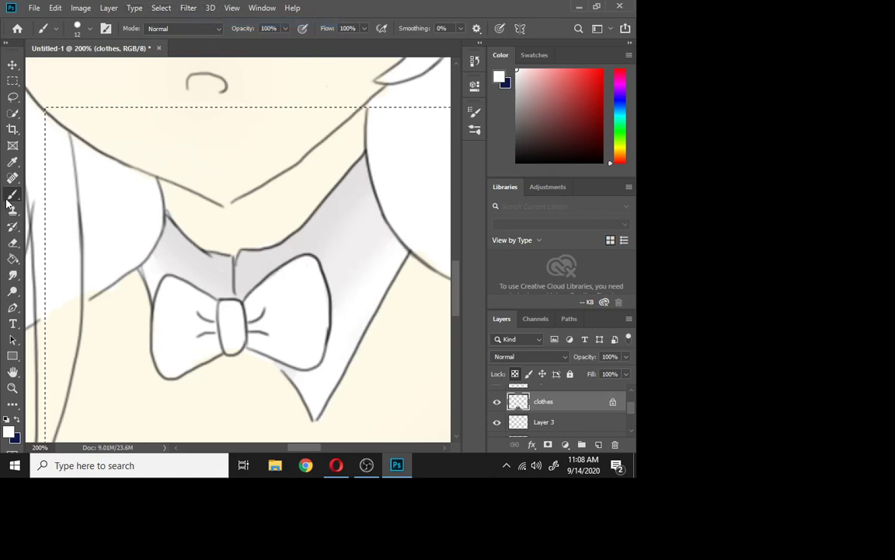
Replace the rectangular selection with a freehand lasso selection around the bow tie's outline.
left_click(14, 101)
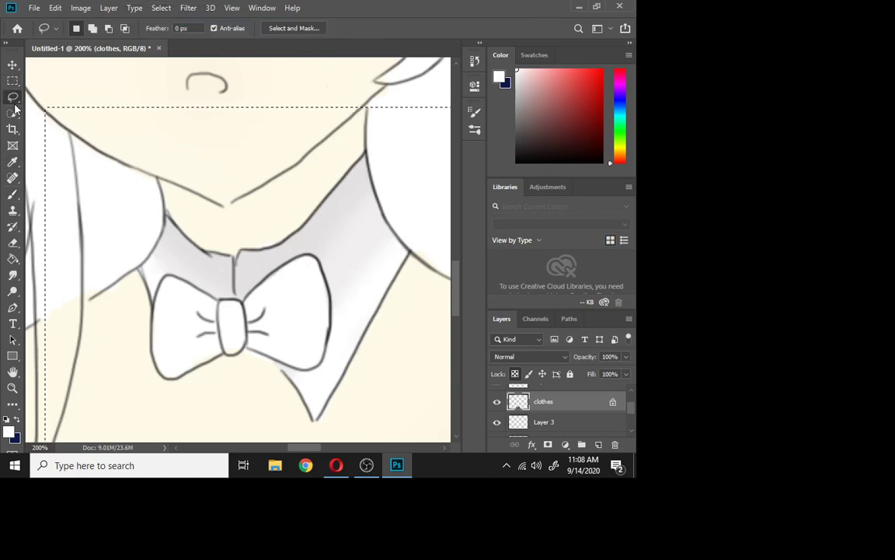
left_click(200, 280)
mouse_move(219, 300)
left_mouse_down()
mouse_move(164, 275)
mouse_move(157, 350)
left_mouse_up()
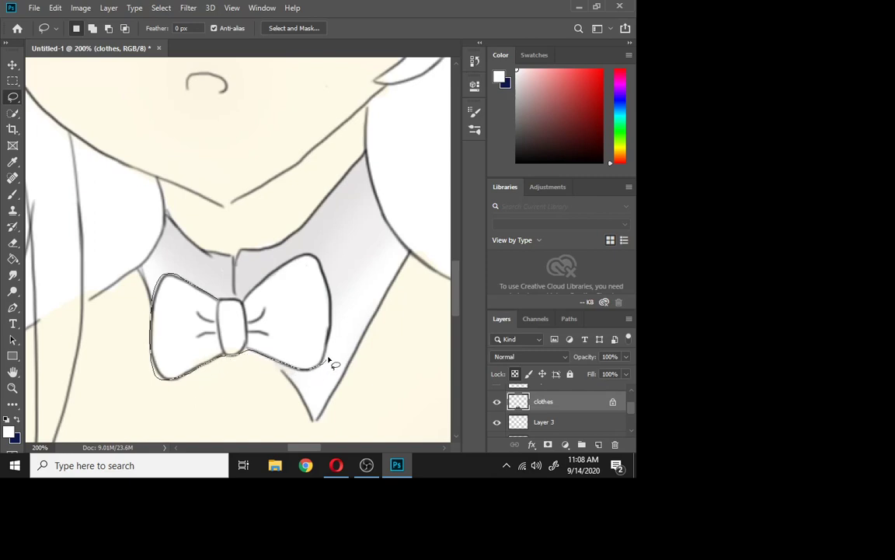
left_click_drag(330, 360, 337, 326)
left_click_drag(224, 300, 207, 296)
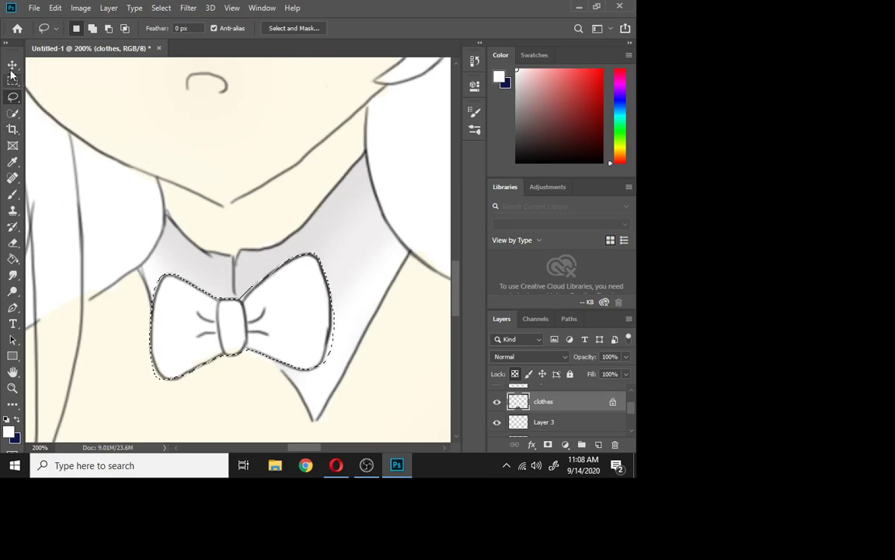
Unlock the clothes layer's transparent pixels and brush the bow tie gray, with darker gray in the folds beside the knot.
left_click(516, 374)
left_click_drag(519, 88, 520, 117)
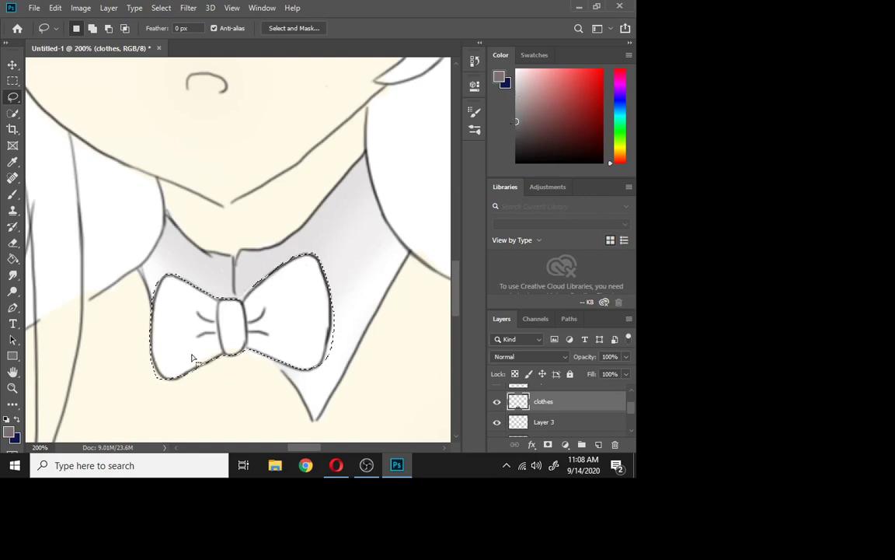
left_click(13, 194)
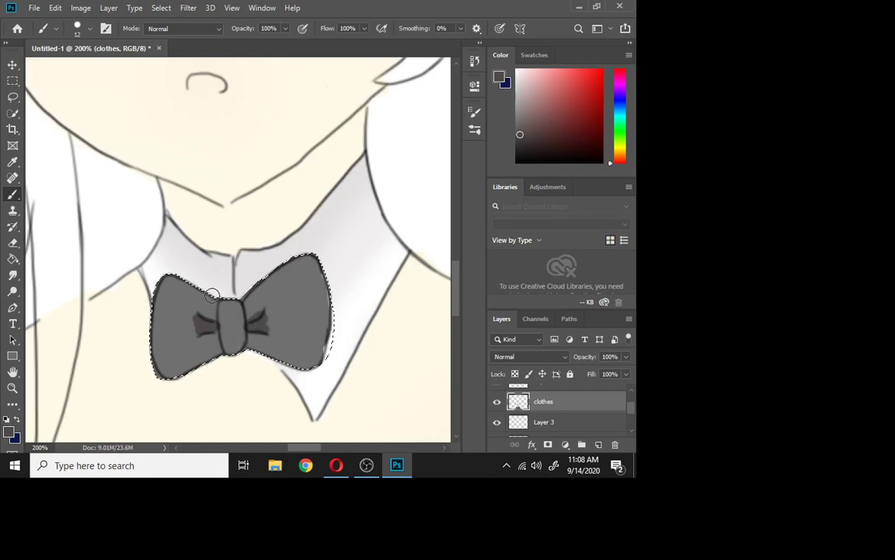
Try softening the selected bow tie with the last-used Gaussian Blur.
left_click(192, 8)
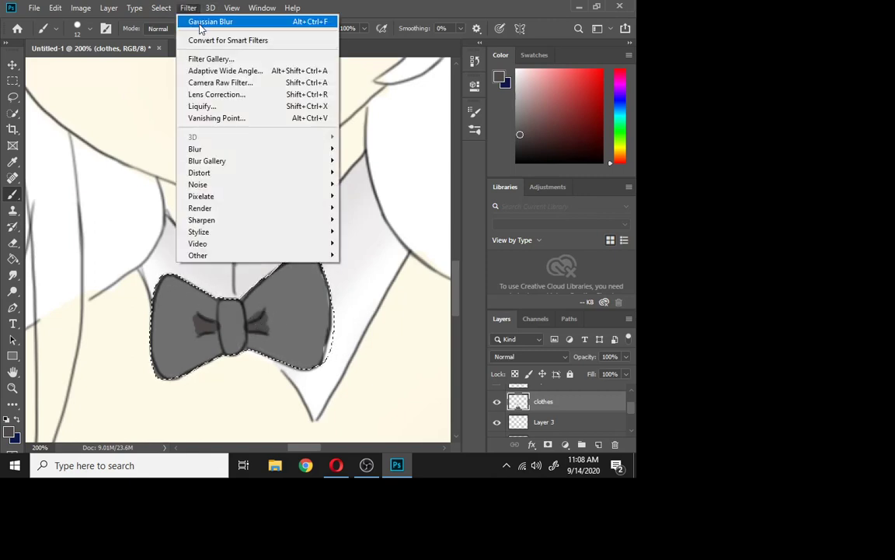
left_click(202, 22)
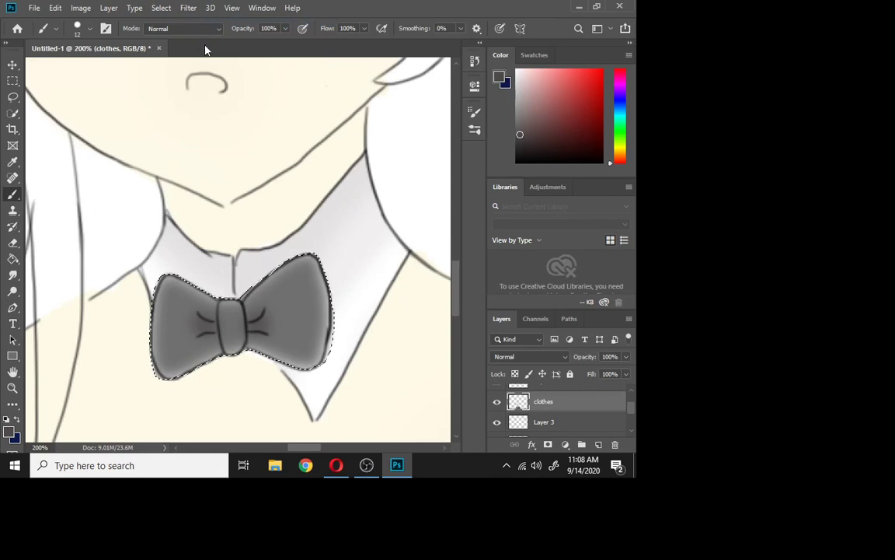
key("ctrl+z")
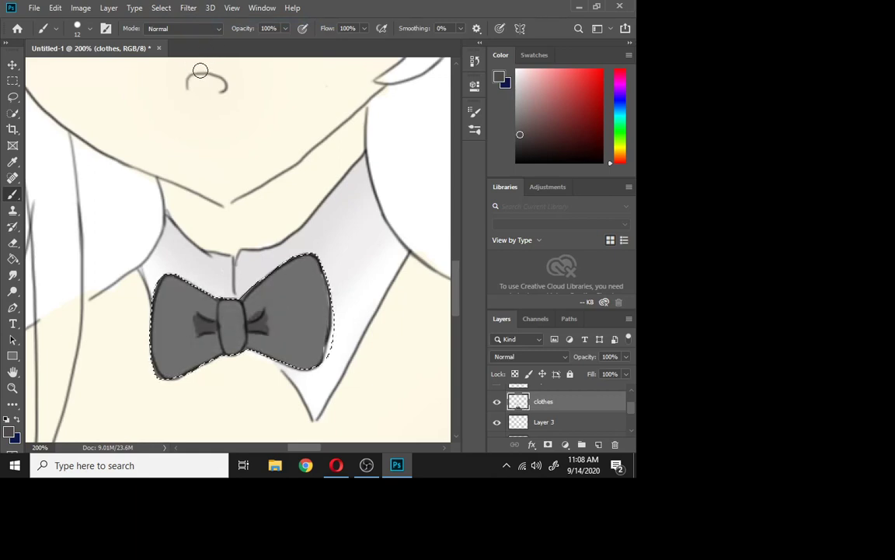
Apply a Gaussian Blur with a radius of 0.1 pixels to the bow tie and clear the selection.
left_click(189, 7)
mouse_move(303, 148)
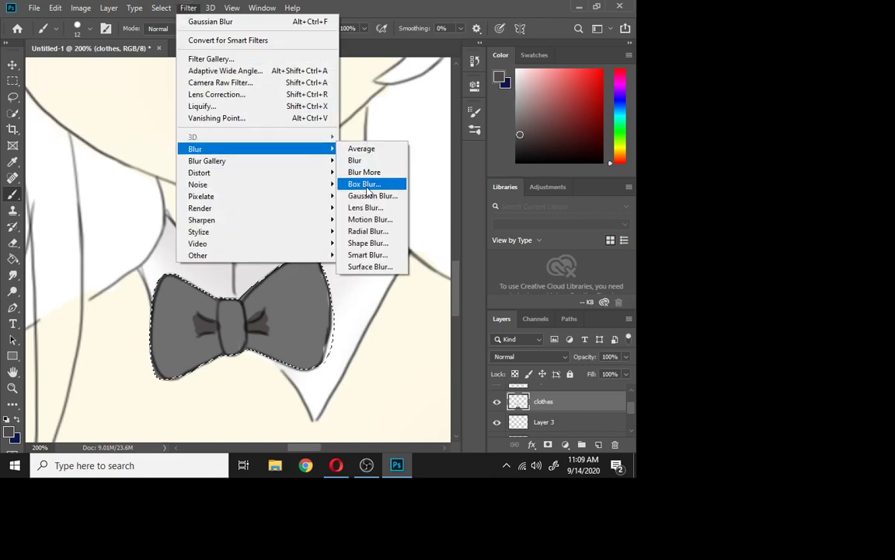
left_click(371, 196)
left_click_drag(368, 285, 355, 292)
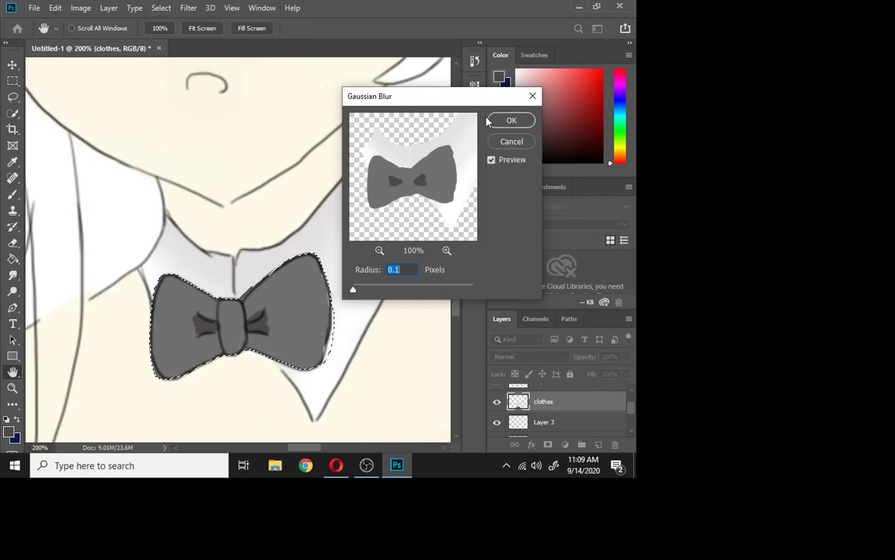
left_click_drag(356, 293, 357, 293)
left_click(507, 120)
key("b")
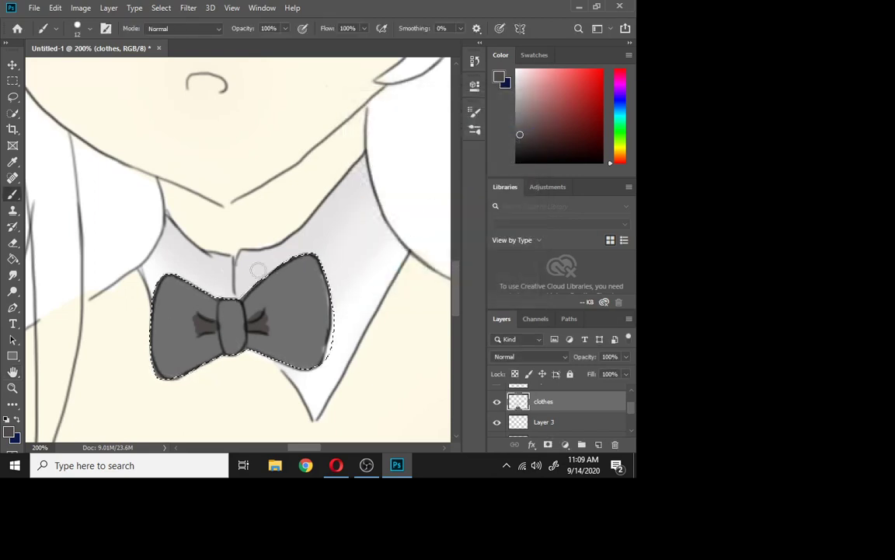
left_click(13, 81)
left_click(133, 279)
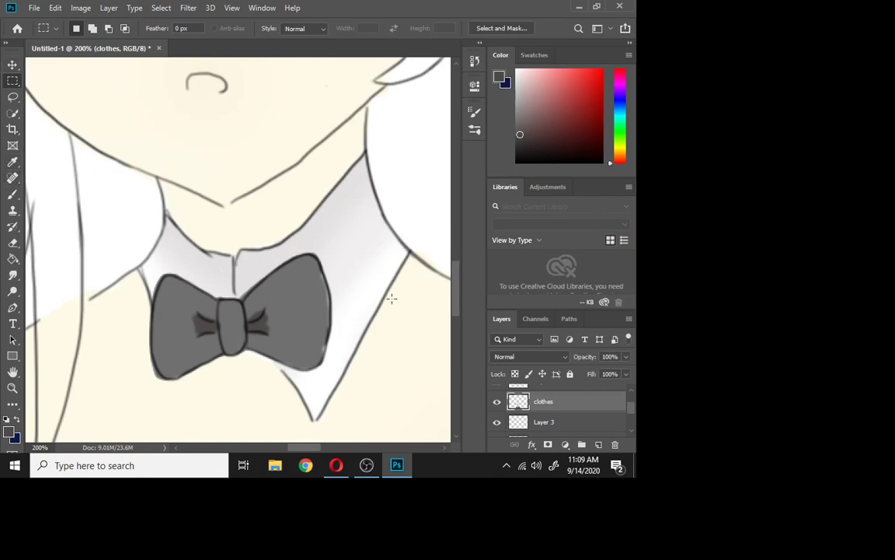
Examine the whole character drawing with the shaded collar and bow tie.
key("z")
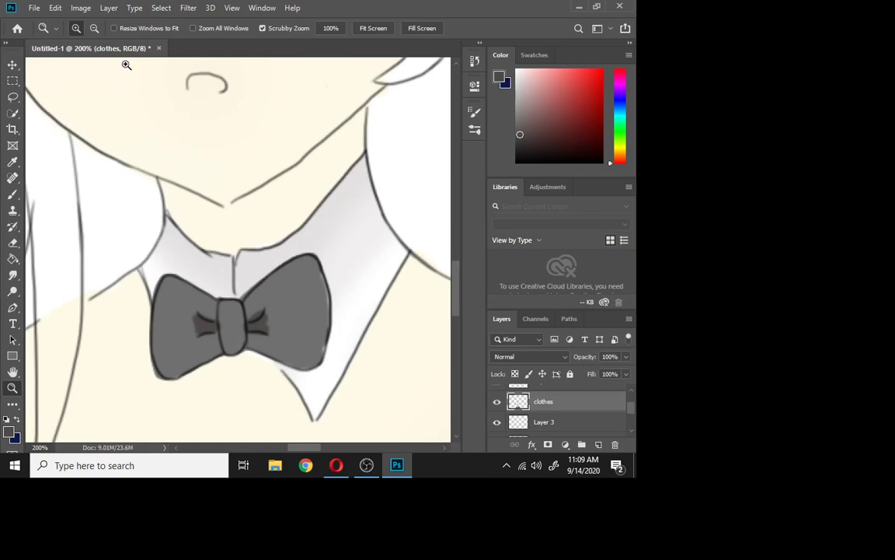
left_click(94, 29)
left_click(167, 165)
left_click(177, 175)
left_click(176, 175)
left_click(157, 167)
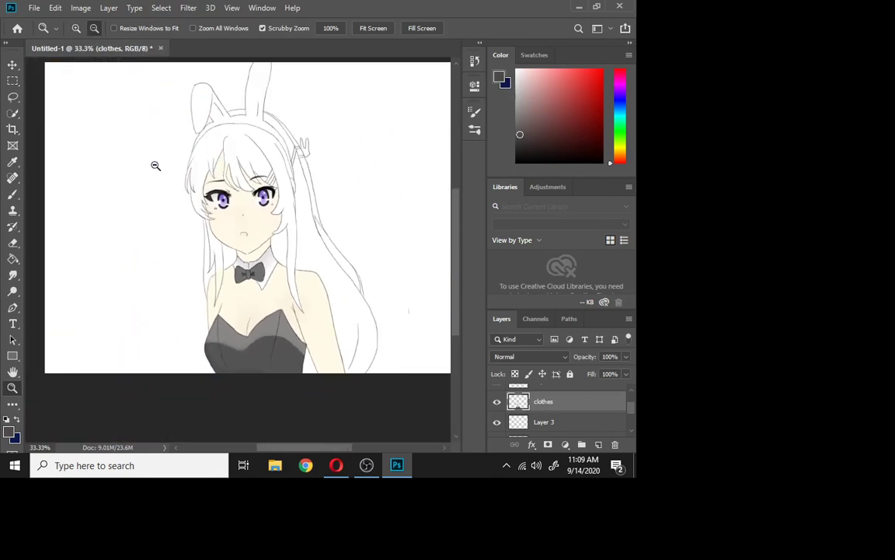
left_click(154, 145)
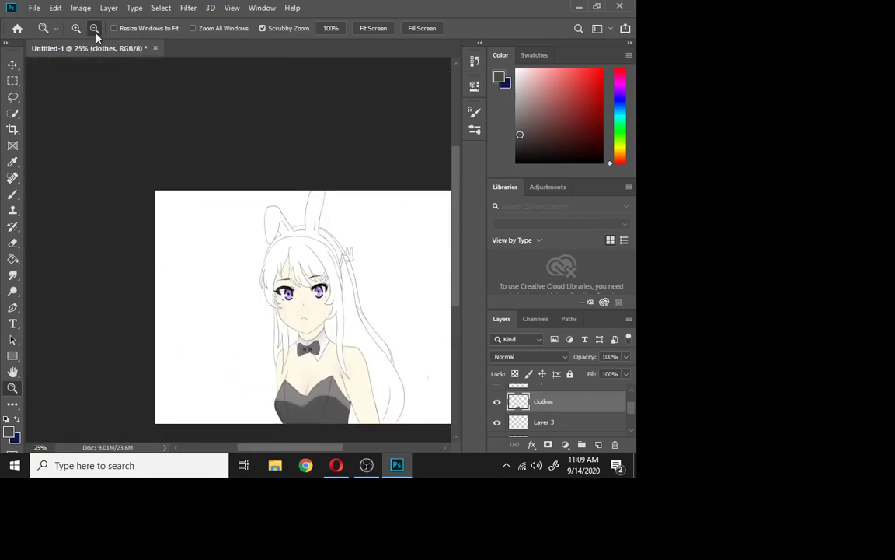
left_click(264, 235)
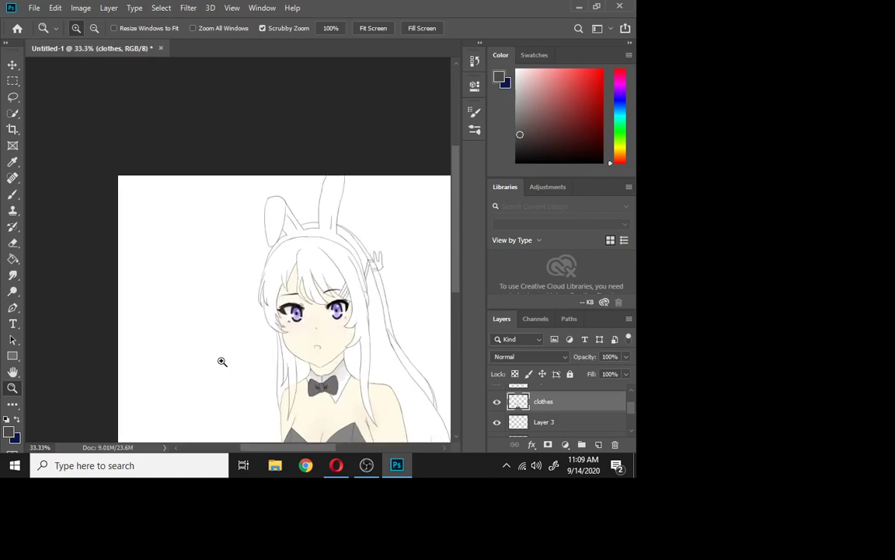
left_click_drag(321, 447, 328, 447)
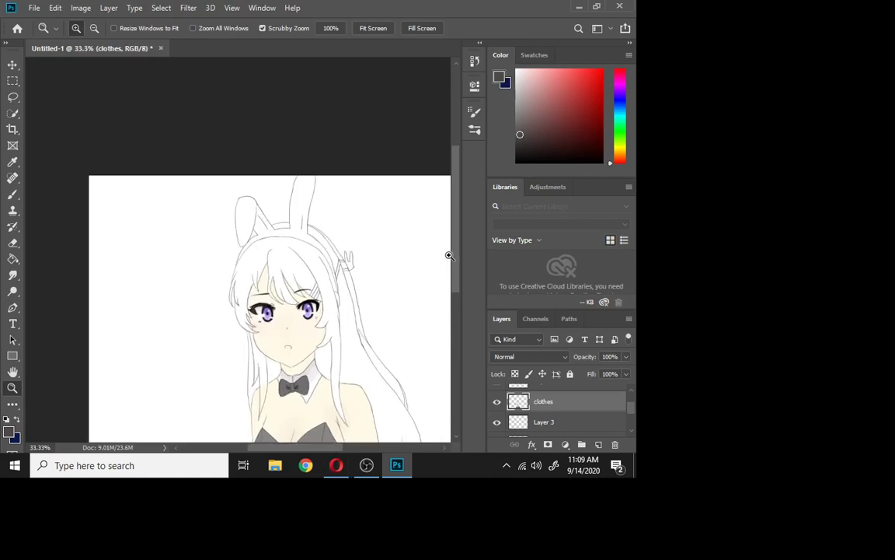
left_click_drag(455, 261, 461, 303)
scroll(461, 307, "up", 1)
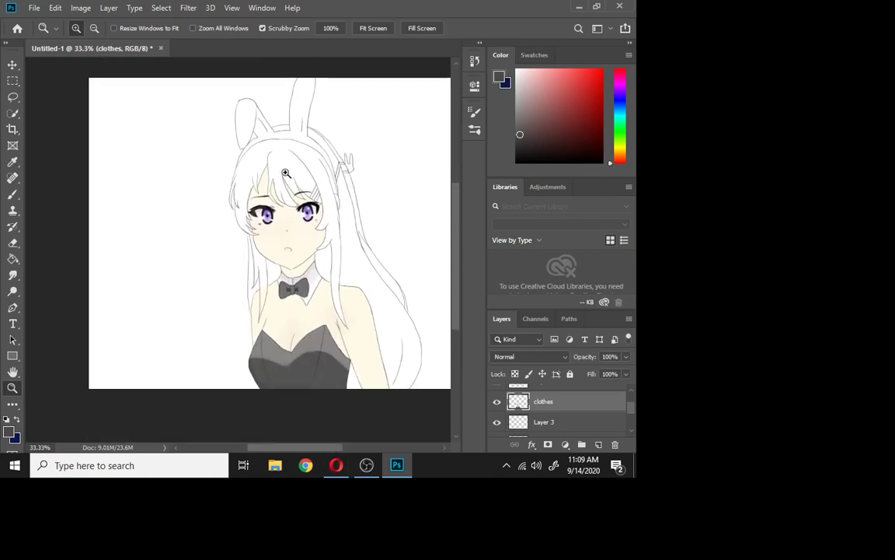
Create a new layer named hair above the clothes layer.
left_click_drag(286, 172, 283, 189)
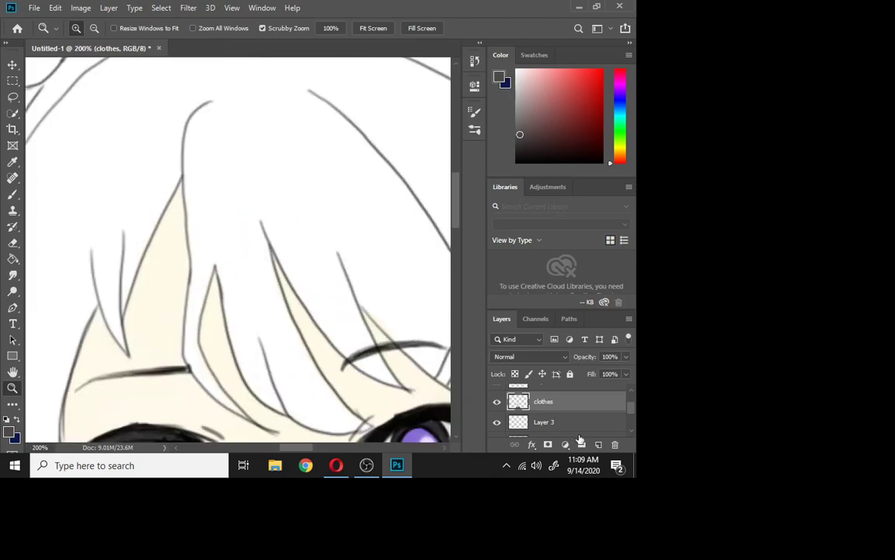
left_click(599, 445)
double_click(543, 400)
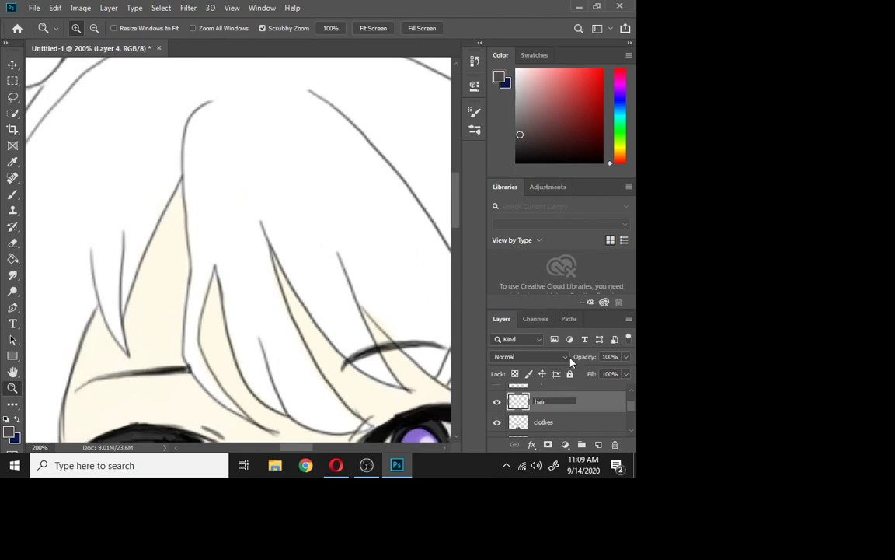
key("Return")
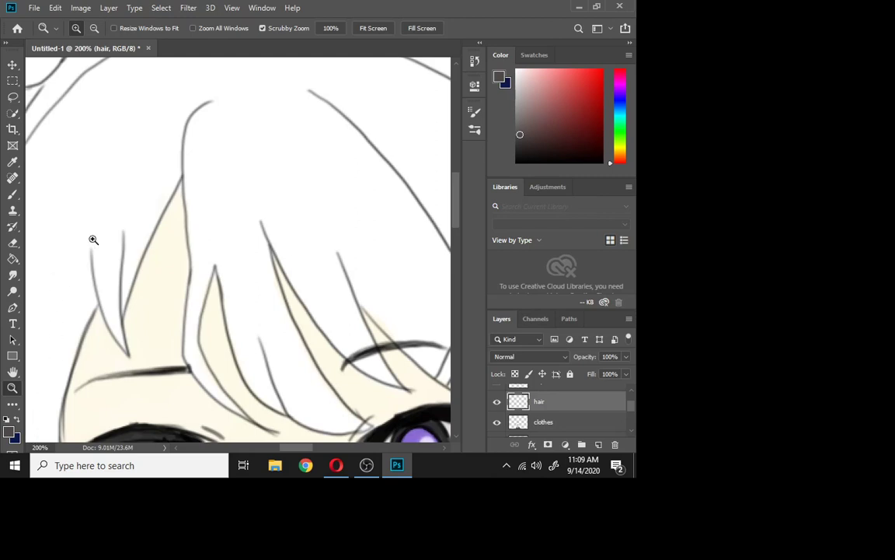
Set the foreground color to a light purplish gray for the hair.
left_click(498, 82)
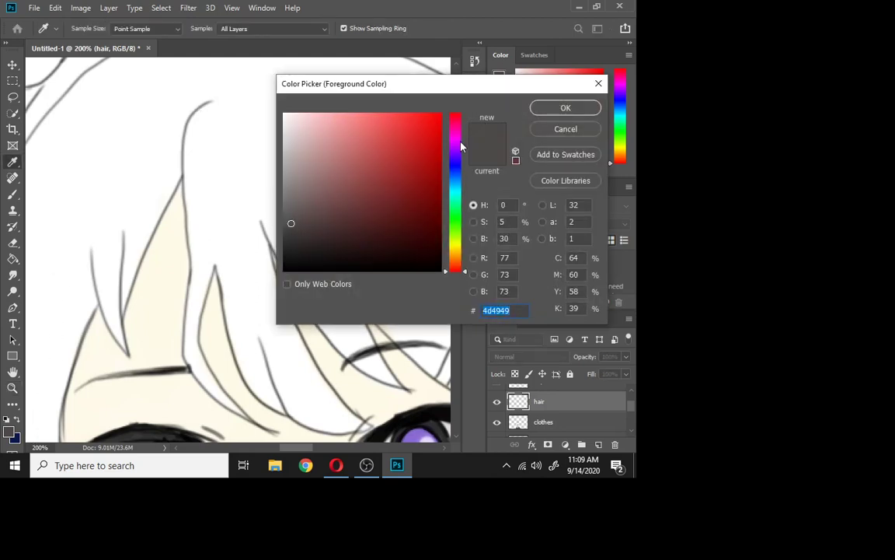
left_click_drag(291, 223, 288, 154)
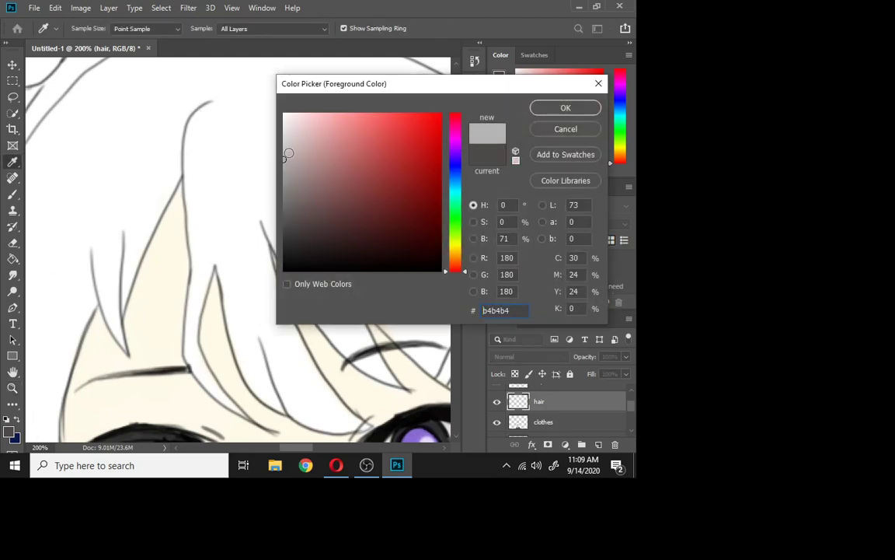
left_click_drag(456, 224, 457, 148)
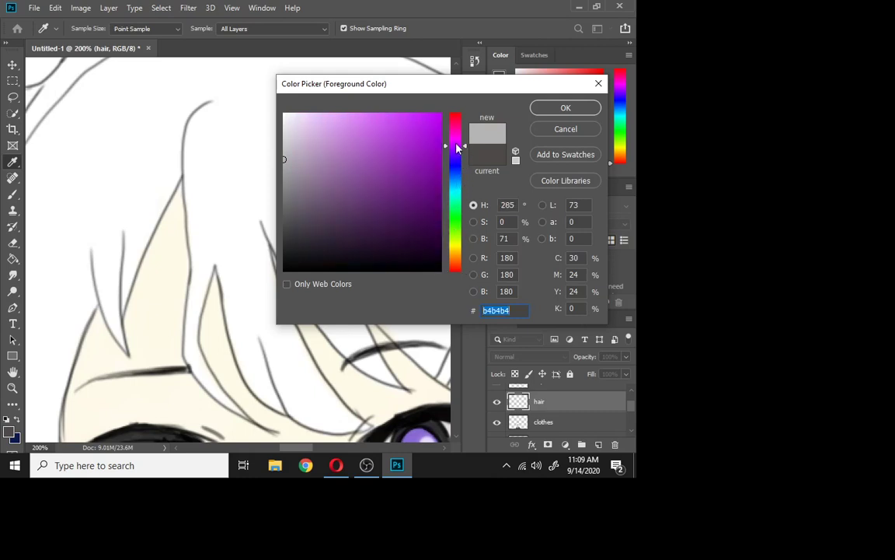
left_click(291, 160)
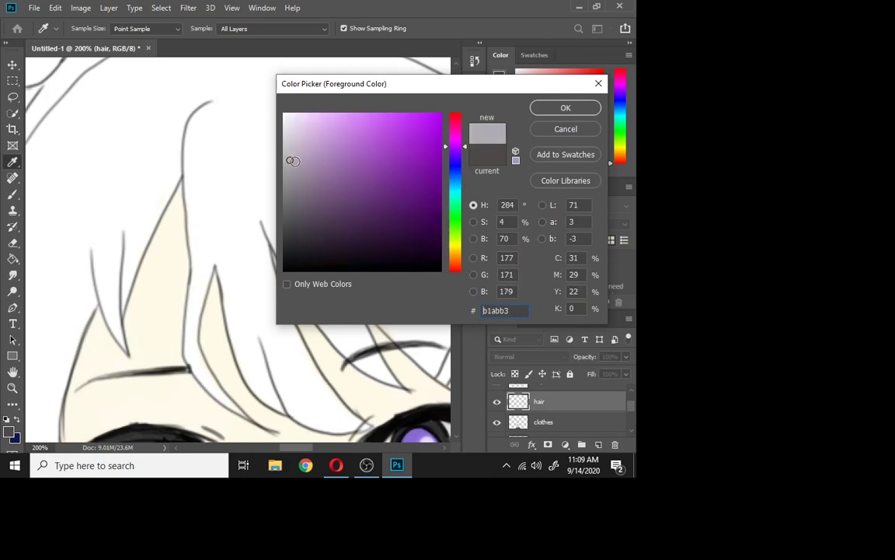
left_click(296, 160)
left_click(565, 108)
key("z")
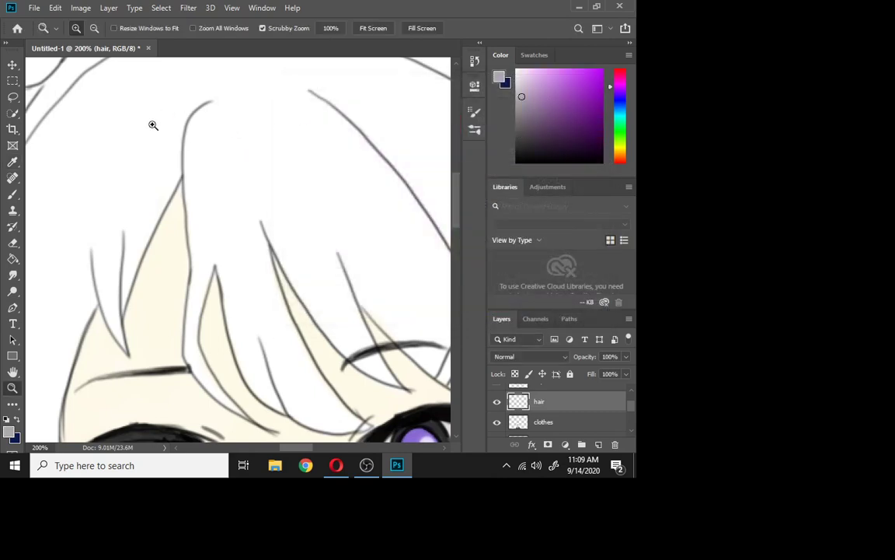
Paint the top of the central bangs and the edges of the neighboring strands light purplish gray with a 12 px brush.
left_click(16, 197)
left_click_drag(212, 131, 249, 221)
mouse_move(195, 145)
left_mouse_down()
mouse_move(212, 106)
mouse_move(188, 143)
mouse_move(195, 122)
mouse_move(189, 158)
mouse_move(202, 115)
mouse_move(203, 179)
mouse_move(235, 234)
mouse_move(220, 133)
mouse_move(299, 291)
mouse_move(283, 252)
mouse_move(336, 341)
mouse_move(288, 263)
mouse_move(365, 370)
mouse_move(318, 316)
mouse_move(336, 342)
mouse_move(381, 379)
mouse_move(331, 335)
mouse_move(365, 366)
left_mouse_up()
mouse_move(334, 252)
left_mouse_down()
mouse_move(356, 342)
mouse_move(328, 301)
left_mouse_up()
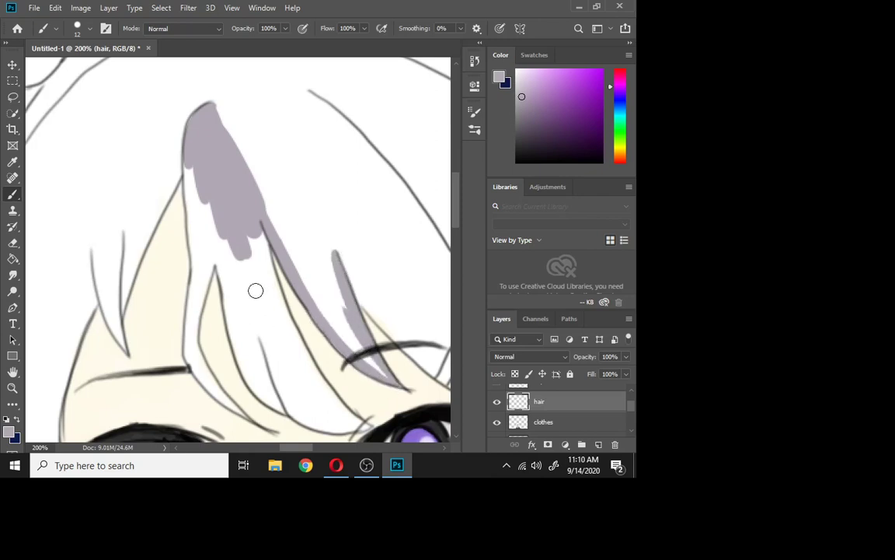
mouse_move(261, 227)
left_mouse_down()
mouse_move(287, 332)
mouse_move(332, 400)
mouse_move(368, 429)
left_mouse_up()
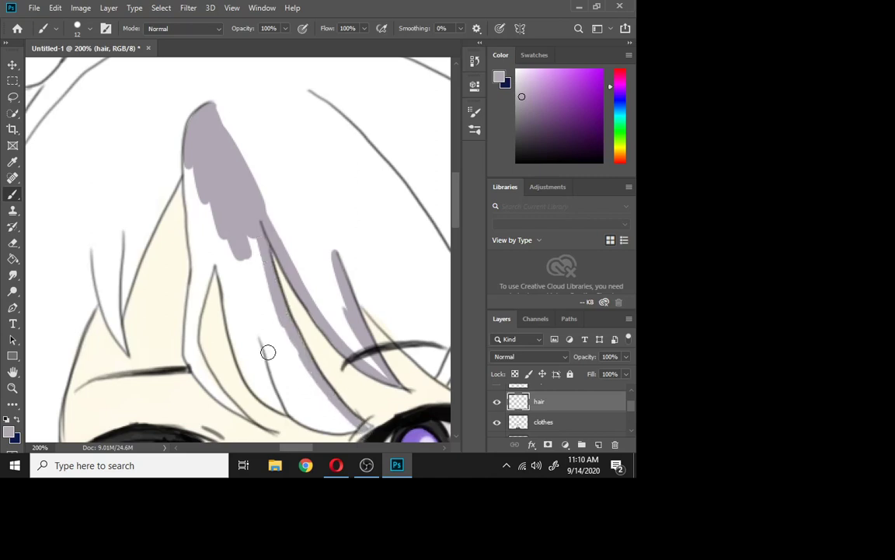
mouse_move(267, 352)
left_mouse_down()
mouse_move(306, 419)
mouse_move(286, 403)
mouse_move(336, 431)
left_mouse_up()
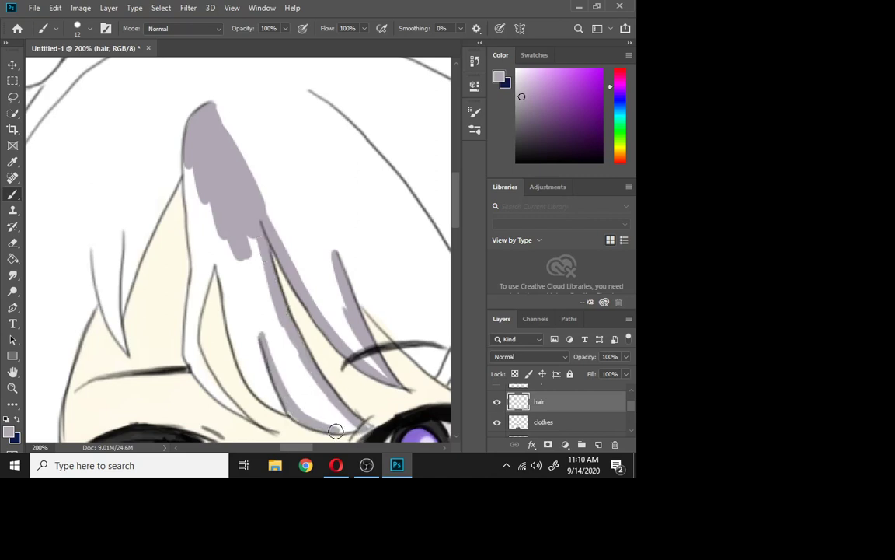
Fill the remaining white areas of the central bangs with the hair color, down to the thin strand tips over the forehead.
mouse_move(311, 388)
left_mouse_down()
mouse_move(308, 400)
mouse_move(300, 372)
mouse_move(302, 379)
left_mouse_up()
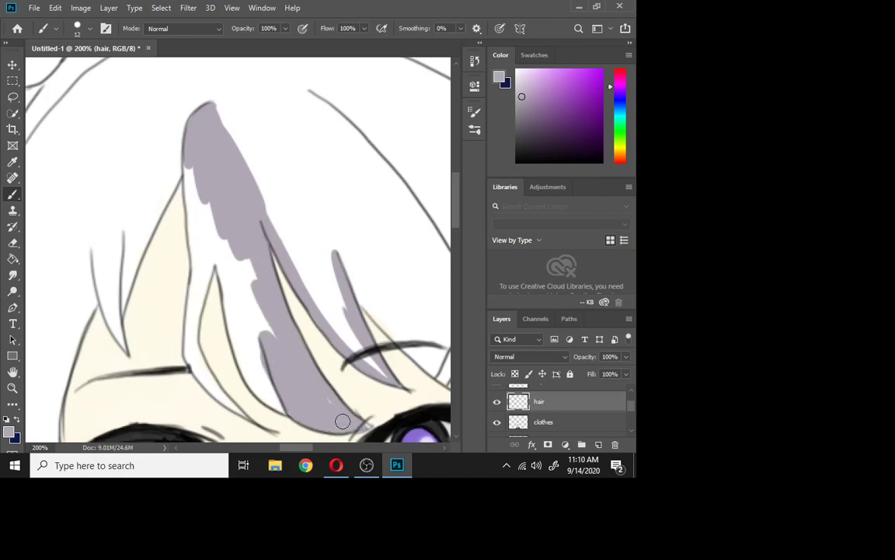
mouse_move(292, 341)
left_mouse_down()
mouse_move(244, 246)
mouse_move(248, 291)
mouse_move(222, 314)
mouse_move(226, 278)
mouse_move(235, 335)
mouse_move(222, 264)
mouse_move(248, 377)
mouse_move(242, 355)
mouse_move(286, 411)
mouse_move(257, 370)
mouse_move(261, 393)
mouse_move(258, 384)
mouse_move(230, 253)
left_mouse_up()
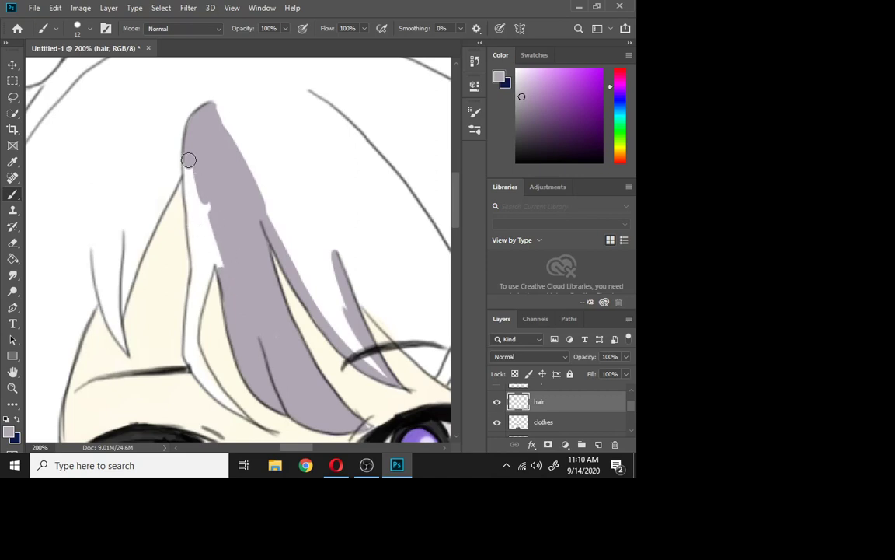
mouse_move(188, 159)
left_mouse_down()
mouse_move(200, 263)
mouse_move(189, 199)
mouse_move(195, 375)
mouse_move(187, 340)
mouse_move(198, 377)
mouse_move(245, 415)
mouse_move(220, 399)
mouse_move(192, 347)
mouse_move(236, 409)
mouse_move(197, 350)
mouse_move(207, 378)
mouse_move(203, 263)
mouse_move(190, 336)
mouse_move(199, 285)
mouse_move(196, 308)
mouse_move(218, 259)
left_mouse_up()
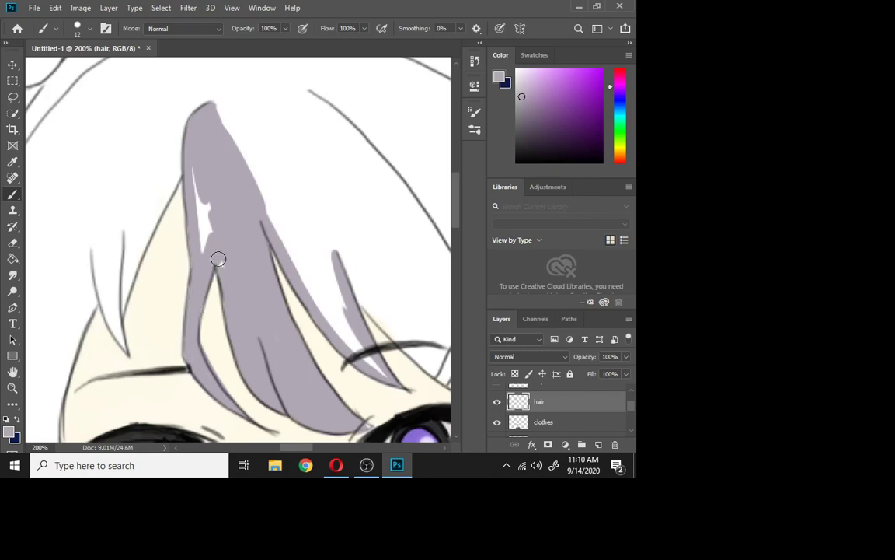
mouse_move(194, 314)
left_mouse_down()
mouse_move(191, 167)
mouse_move(199, 166)
mouse_move(207, 198)
mouse_move(189, 315)
mouse_move(198, 293)
left_mouse_up()
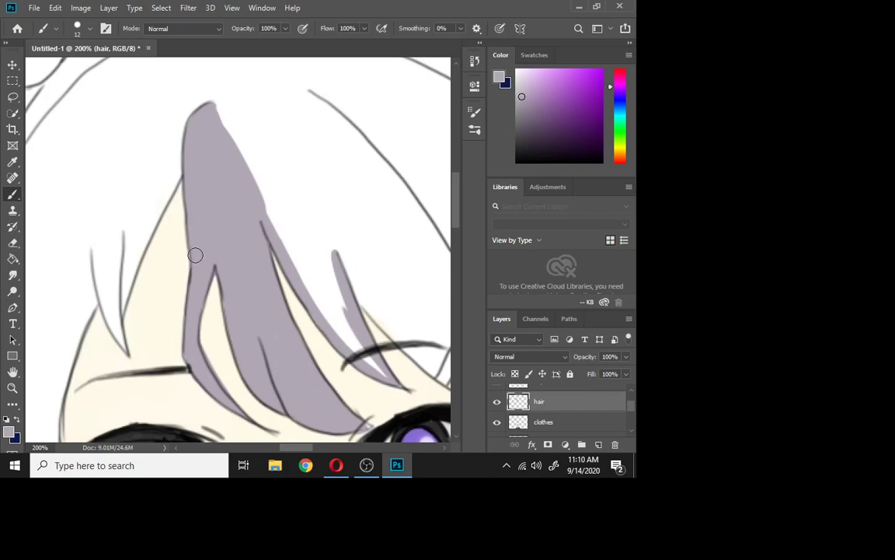
Paint the edges of the bangs above the right-hand eye and fill the hatched section beside them with the hair color.
left_click_drag(303, 447, 314, 447)
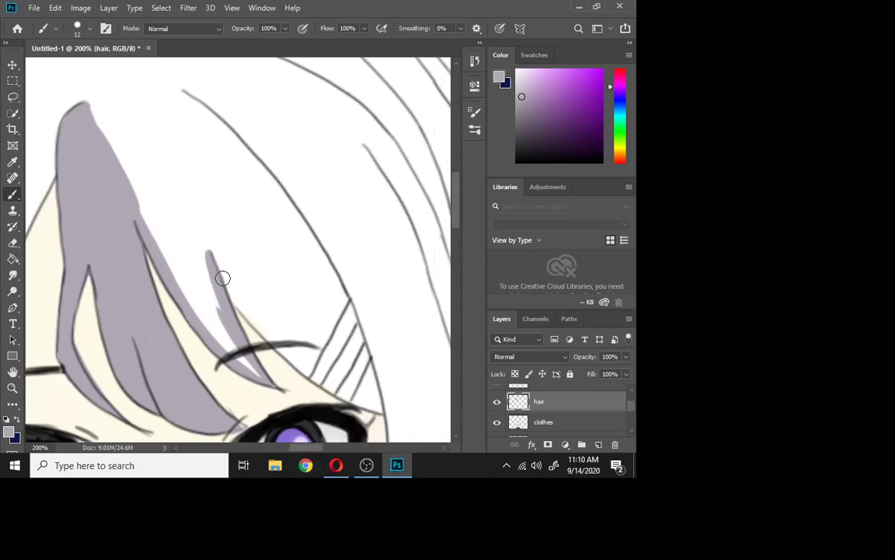
mouse_move(218, 254)
left_mouse_down()
mouse_move(245, 308)
mouse_move(291, 352)
mouse_move(231, 290)
mouse_move(300, 360)
mouse_move(289, 357)
mouse_move(310, 372)
mouse_move(310, 354)
left_mouse_up()
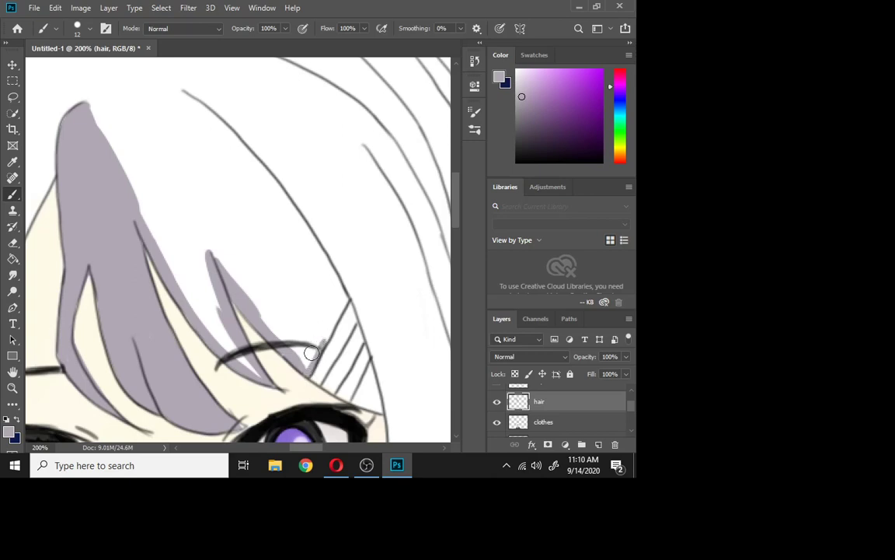
mouse_move(332, 315)
left_mouse_down()
mouse_move(310, 363)
mouse_move(337, 309)
mouse_move(302, 362)
mouse_move(337, 304)
mouse_move(297, 368)
mouse_move(346, 276)
mouse_move(342, 301)
mouse_move(299, 213)
mouse_move(344, 295)
mouse_move(274, 191)
mouse_move(291, 204)
mouse_move(190, 94)
mouse_move(267, 187)
mouse_move(285, 227)
mouse_move(226, 164)
left_mouse_up()
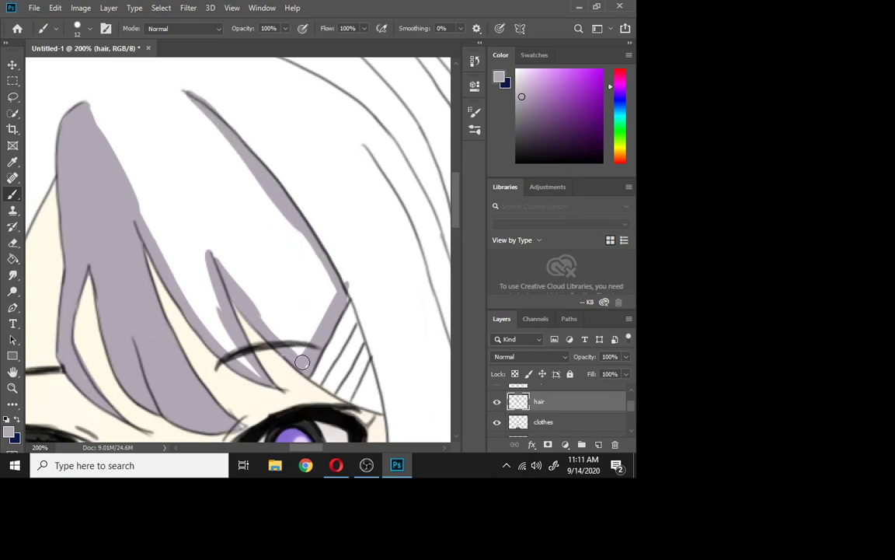
left_click_drag(335, 391, 371, 401)
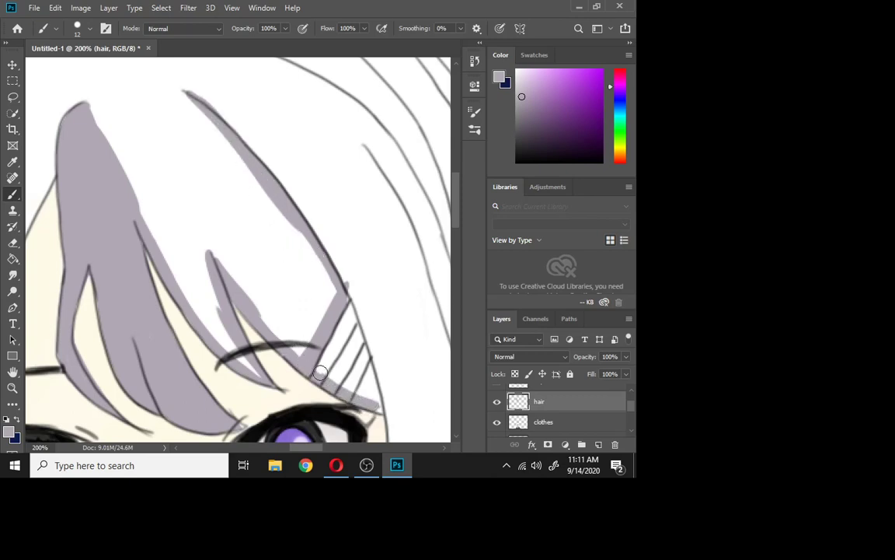
mouse_move(320, 373)
left_mouse_down()
mouse_move(343, 311)
mouse_move(315, 299)
mouse_move(354, 321)
mouse_move(333, 365)
left_mouse_up()
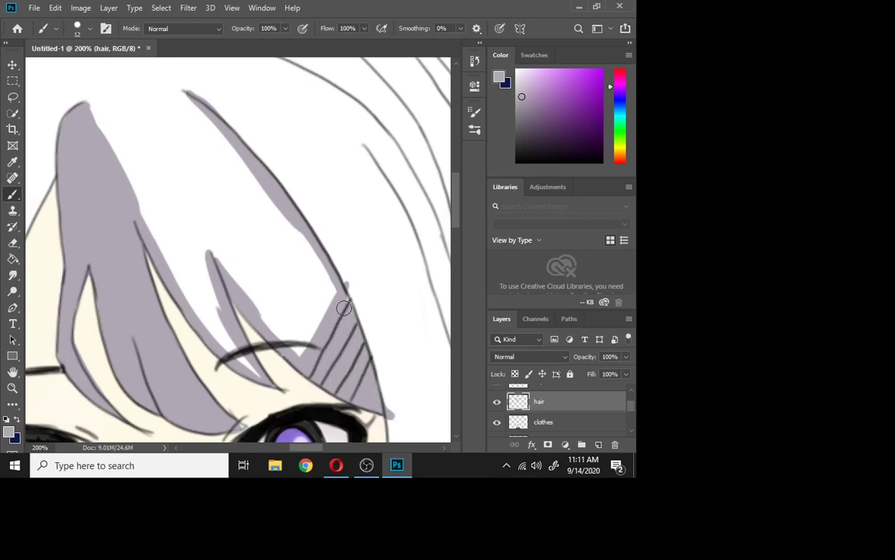
Paint the pointed strands at the left of the forehead and the hair edge rising to the central bangs.
left_click_drag(310, 448, 297, 449)
mouse_move(219, 235)
left_mouse_down()
mouse_move(251, 170)
mouse_move(191, 324)
left_mouse_up()
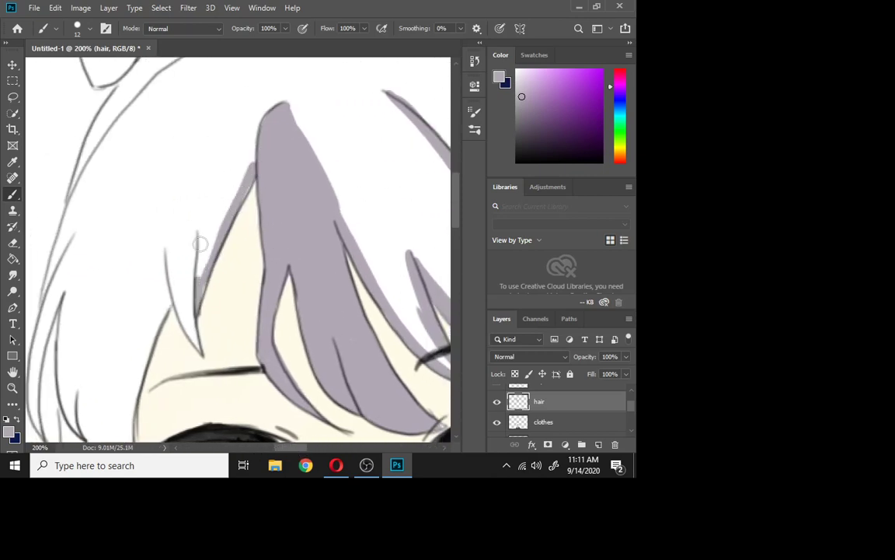
mouse_move(202, 237)
left_mouse_down()
mouse_move(202, 279)
mouse_move(223, 234)
left_mouse_up()
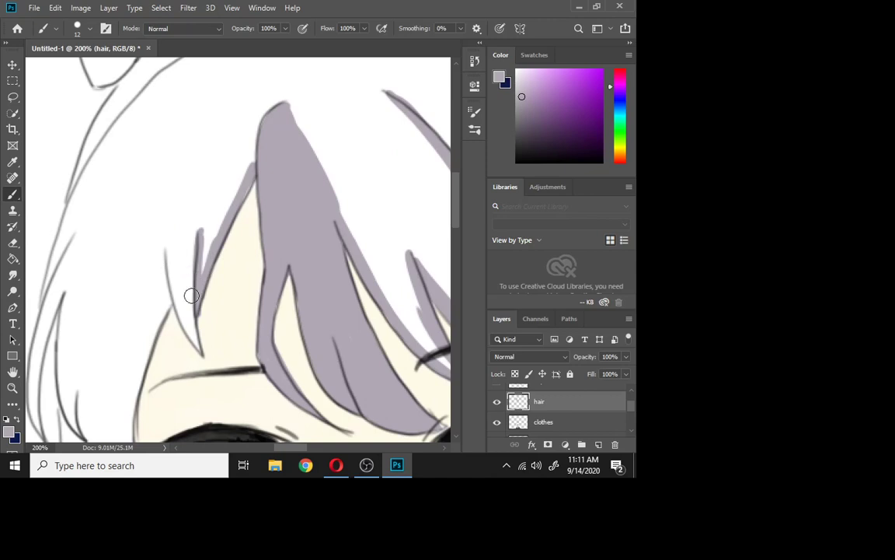
mouse_move(179, 260)
left_mouse_down()
mouse_move(170, 273)
mouse_move(197, 343)
mouse_move(185, 322)
left_mouse_up()
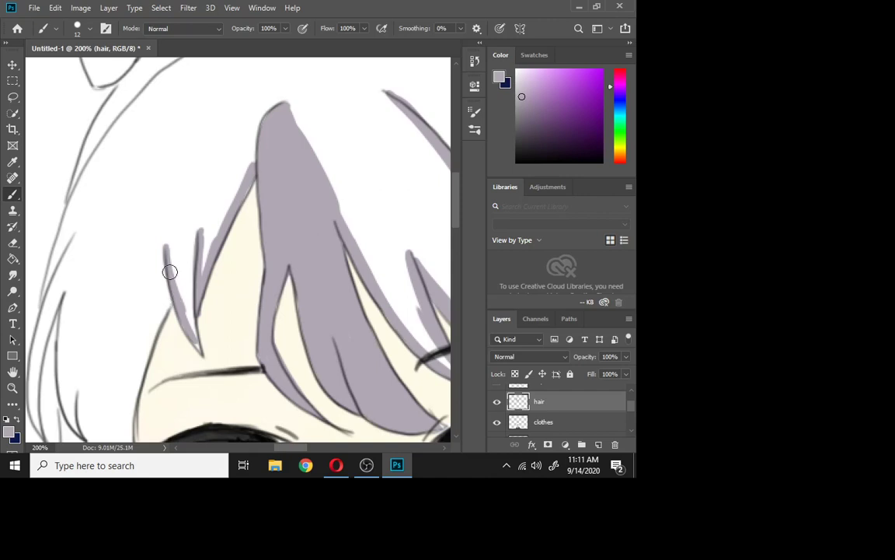
mouse_move(170, 271)
left_mouse_down()
mouse_move(199, 346)
mouse_move(187, 241)
mouse_move(192, 330)
mouse_move(184, 301)
mouse_move(189, 224)
mouse_move(208, 216)
mouse_move(251, 159)
left_mouse_up()
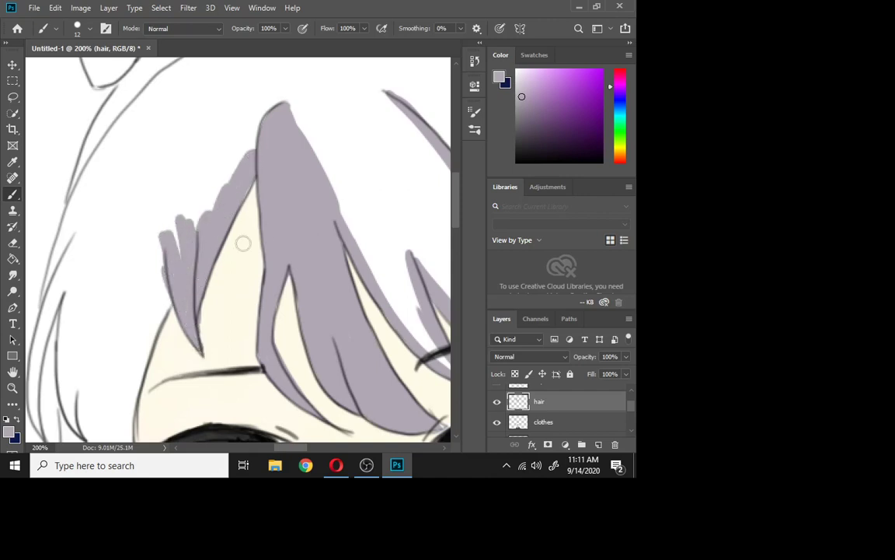
Paint the edges and pointed tips of the side lock beside the left-hand eye with the hair color.
scroll(243, 243, "down", 5)
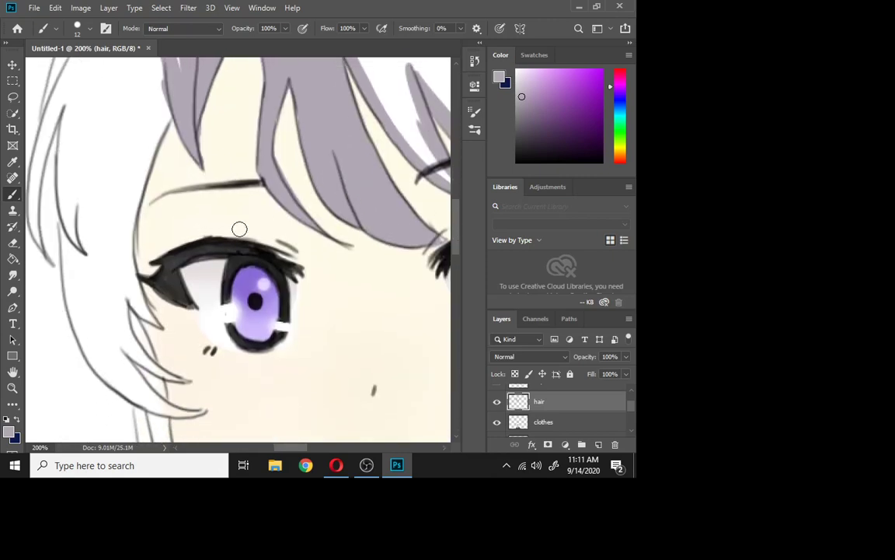
mouse_move(61, 221)
left_mouse_down()
mouse_move(71, 302)
mouse_move(70, 277)
mouse_move(110, 385)
mouse_move(75, 318)
mouse_move(150, 412)
mouse_move(100, 368)
mouse_move(171, 412)
mouse_move(148, 406)
mouse_move(196, 416)
mouse_move(132, 379)
mouse_move(173, 410)
mouse_move(113, 333)
mouse_move(157, 375)
mouse_move(139, 360)
mouse_move(187, 382)
mouse_move(142, 354)
mouse_move(153, 362)
mouse_move(117, 300)
mouse_move(141, 354)
mouse_move(118, 272)
mouse_move(125, 327)
mouse_move(129, 299)
mouse_move(121, 294)
mouse_move(146, 297)
left_mouse_up()
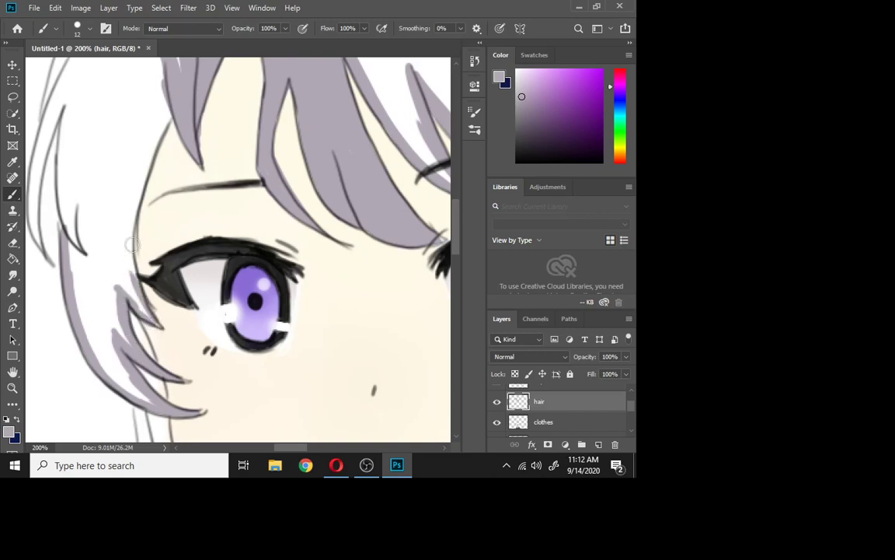
mouse_move(133, 245)
left_mouse_down()
mouse_move(136, 281)
mouse_move(145, 148)
mouse_move(131, 242)
mouse_move(151, 142)
mouse_move(173, 93)
left_mouse_up()
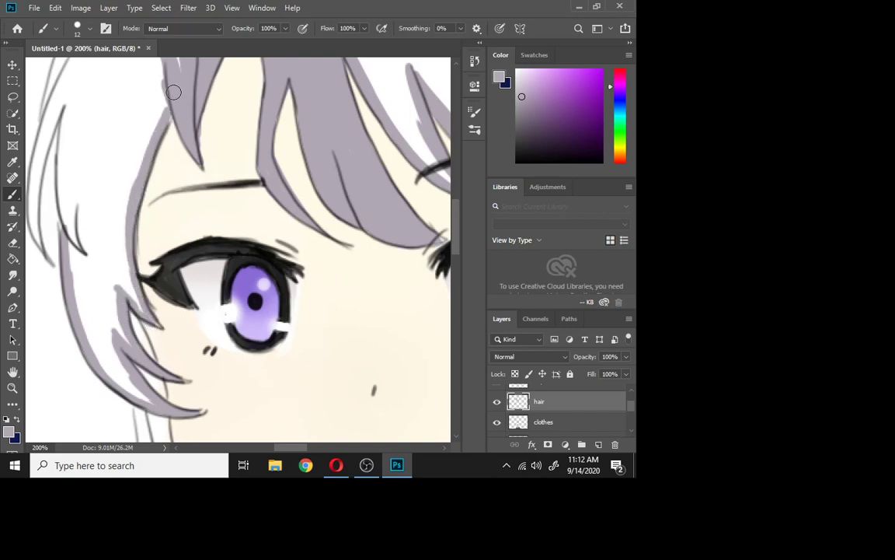
mouse_move(54, 104)
left_mouse_down()
mouse_move(59, 168)
mouse_move(87, 258)
mouse_move(74, 207)
mouse_move(68, 218)
left_mouse_up()
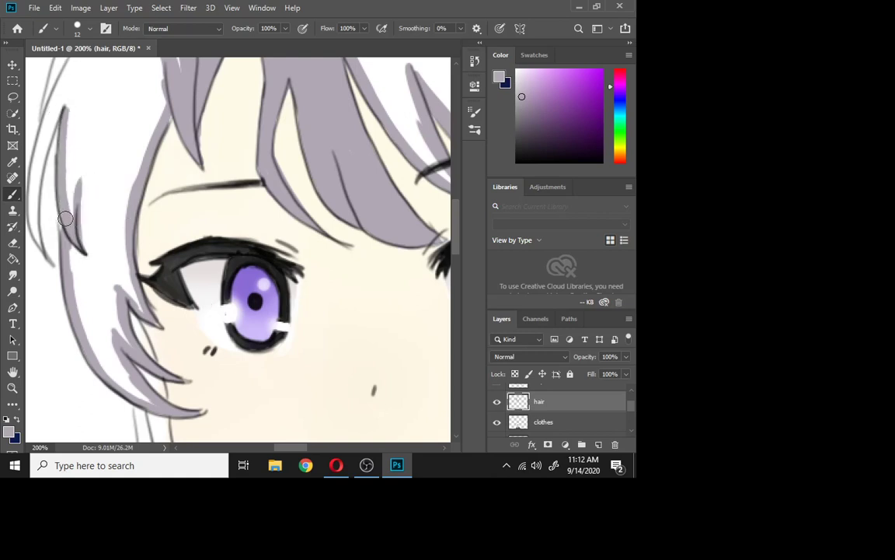
Paint along the outer left outline of the hair, from the loose side strands up to the crown.
left_click_drag(284, 447, 277, 448)
scroll(458, 233, "up", 5)
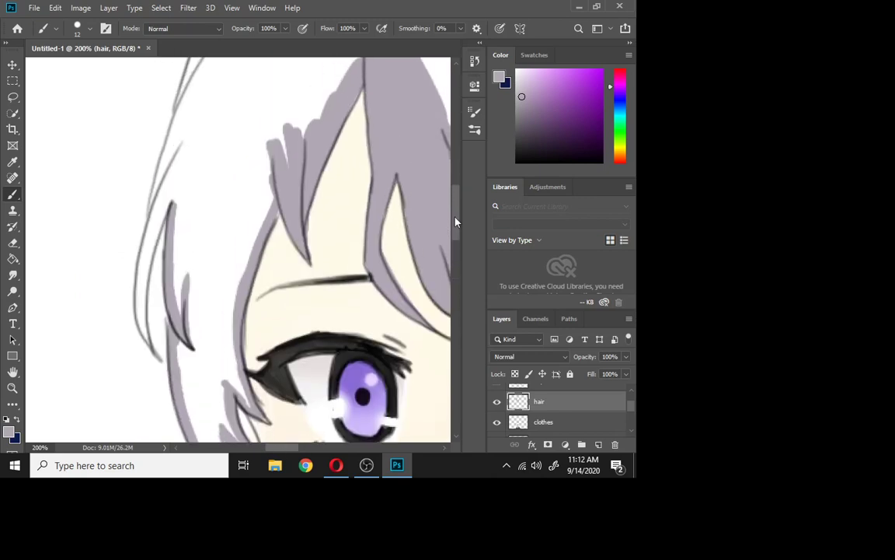
mouse_move(157, 396)
left_mouse_down()
mouse_move(145, 367)
mouse_move(153, 389)
mouse_move(142, 312)
mouse_move(146, 371)
mouse_move(140, 324)
mouse_move(143, 374)
mouse_move(162, 248)
mouse_move(140, 347)
mouse_move(142, 308)
mouse_move(144, 371)
mouse_move(142, 334)
mouse_move(144, 348)
mouse_move(173, 214)
mouse_move(146, 325)
mouse_move(169, 236)
left_mouse_up()
mouse_move(144, 309)
left_mouse_down()
mouse_move(184, 176)
mouse_move(160, 248)
mouse_move(166, 192)
mouse_move(193, 123)
mouse_move(186, 97)
left_mouse_up()
left_click_drag(456, 214, 459, 189)
mouse_move(189, 305)
left_mouse_down()
mouse_move(242, 226)
mouse_move(224, 266)
mouse_move(296, 194)
mouse_move(367, 155)
left_mouse_up()
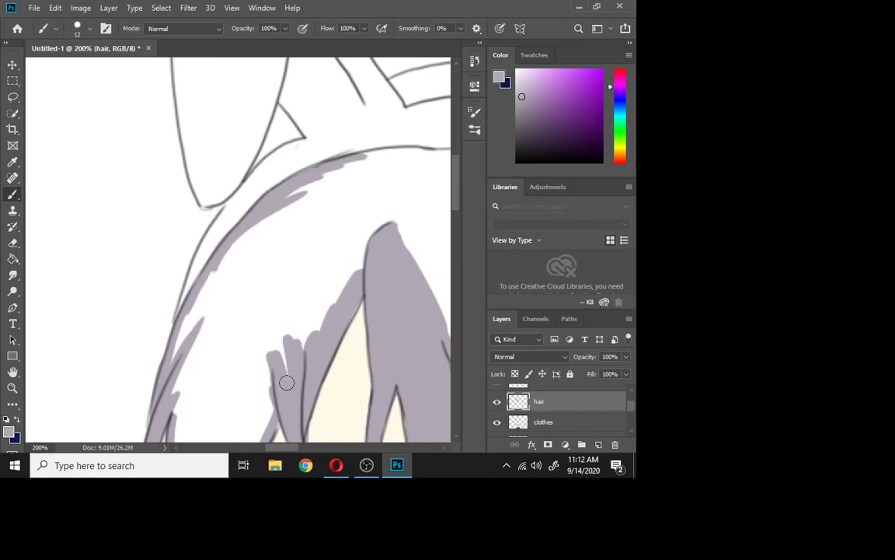
Extend the hair color along the top outline of the head toward the right side of the crown.
left_click_drag(285, 448, 300, 448)
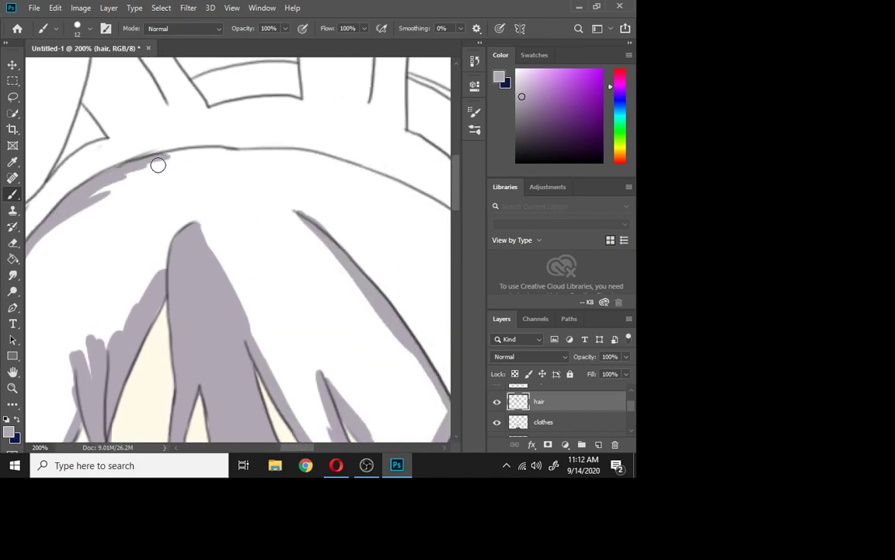
mouse_move(158, 164)
left_mouse_down()
mouse_move(204, 161)
mouse_move(186, 153)
mouse_move(200, 166)
mouse_move(296, 157)
mouse_move(258, 154)
mouse_move(283, 169)
mouse_move(275, 157)
mouse_move(350, 176)
mouse_move(295, 164)
mouse_move(348, 162)
mouse_move(303, 165)
mouse_move(396, 194)
left_mouse_up()
left_click_drag(325, 164, 405, 194)
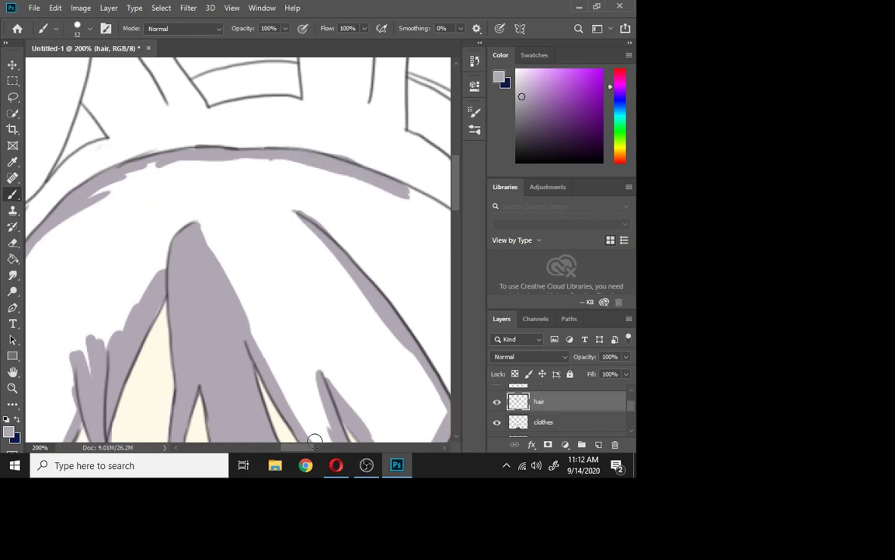
Paint the inner edge of the side hair down past the right-hand eye and around the curled tip at the cheek.
left_click_drag(307, 451, 323, 451)
mouse_move(182, 198)
left_mouse_down()
mouse_move(185, 186)
mouse_move(282, 262)
mouse_move(315, 340)
left_mouse_up()
left_click_drag(454, 196, 459, 235)
mouse_move(237, 108)
left_mouse_down()
mouse_move(263, 230)
mouse_move(284, 222)
mouse_move(285, 308)
mouse_move(273, 336)
left_mouse_up()
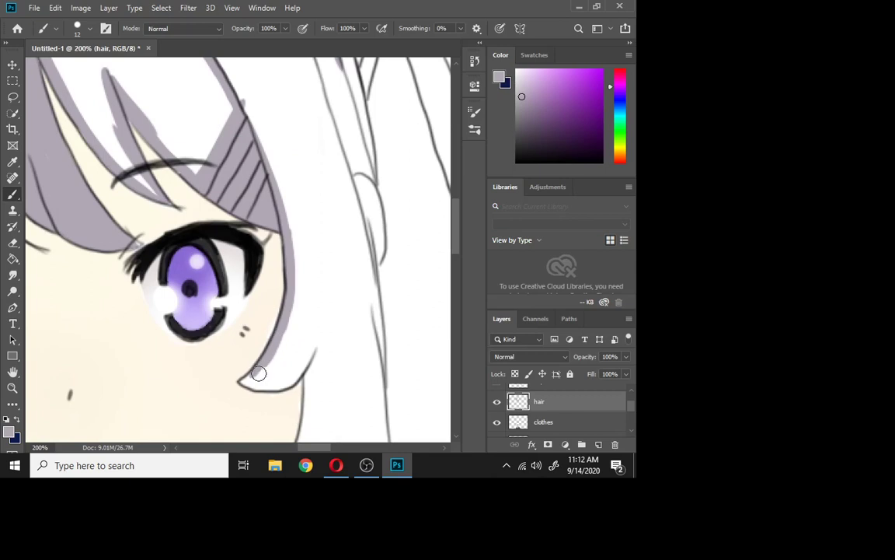
mouse_move(264, 380)
left_mouse_down()
mouse_move(311, 344)
mouse_move(296, 373)
mouse_move(325, 336)
left_mouse_up()
Paint the lower pointed lock beside the right cheek and jaw with the hair color.
mouse_move(456, 224)
left_mouse_down()
mouse_move(461, 271)
mouse_move(458, 251)
left_mouse_up()
mouse_move(298, 196)
left_mouse_down()
mouse_move(306, 219)
mouse_move(303, 193)
mouse_move(300, 266)
left_mouse_up()
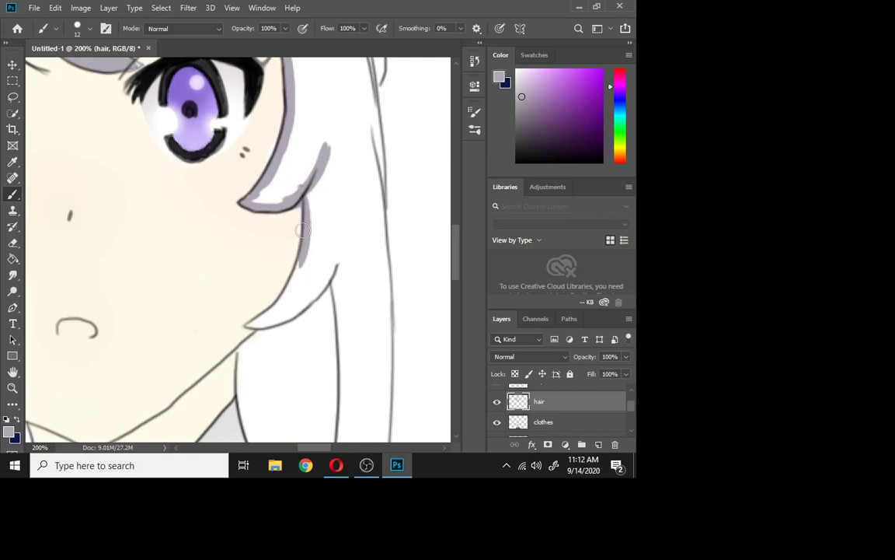
mouse_move(303, 230)
left_mouse_down()
mouse_move(279, 310)
mouse_move(293, 289)
mouse_move(257, 325)
mouse_move(288, 314)
mouse_move(280, 311)
mouse_move(325, 278)
mouse_move(264, 316)
left_mouse_up()
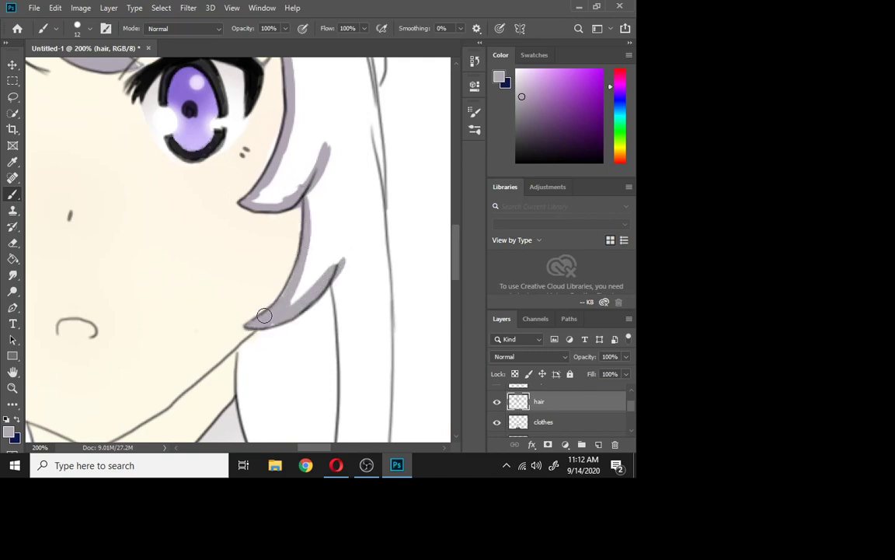
left_click_drag(329, 271, 348, 241)
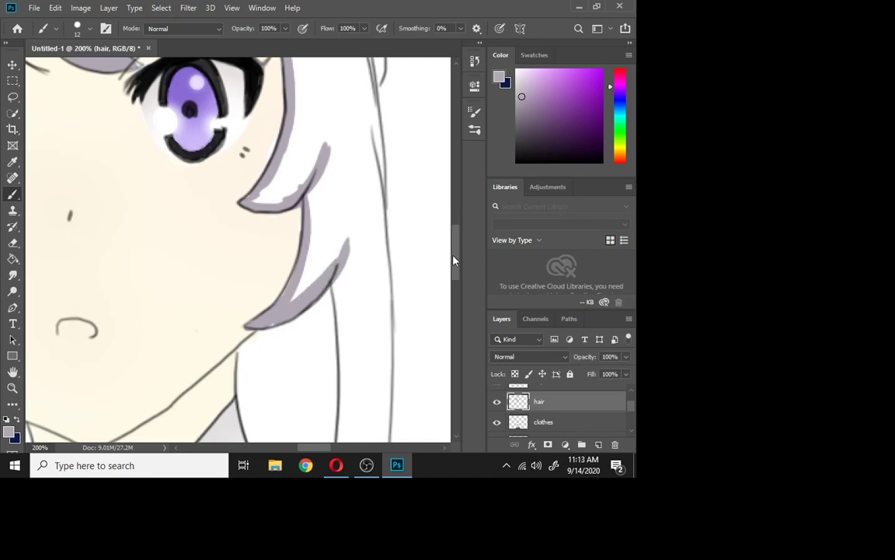
Paint the inner edge of the long right strand from the jaw down past the collar toward its tip.
mouse_move(455, 260)
left_mouse_down()
mouse_move(458, 302)
mouse_move(457, 275)
left_mouse_up()
mouse_move(333, 173)
left_mouse_down()
mouse_move(334, 261)
mouse_move(351, 286)
mouse_move(342, 408)
left_mouse_up()
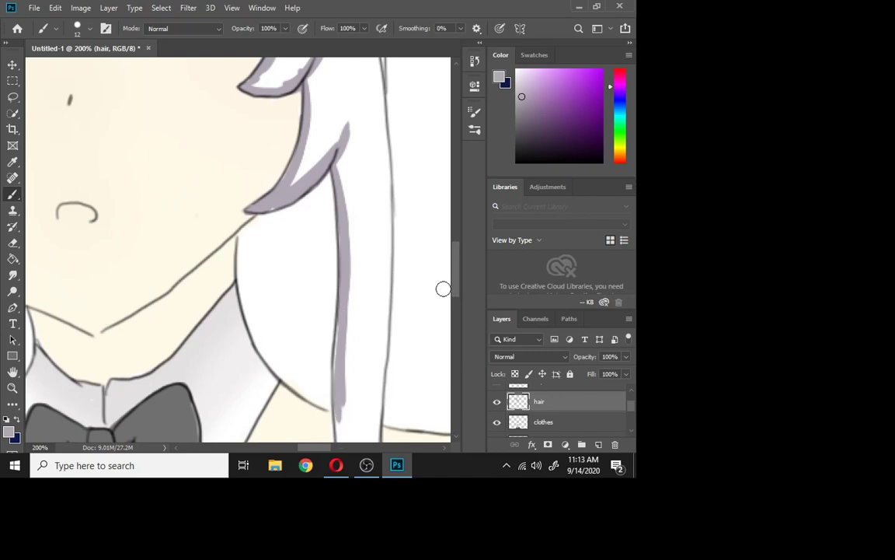
left_click_drag(453, 272, 454, 300)
mouse_move(339, 159)
left_mouse_down()
mouse_move(356, 350)
mouse_move(349, 310)
mouse_move(353, 341)
left_mouse_up()
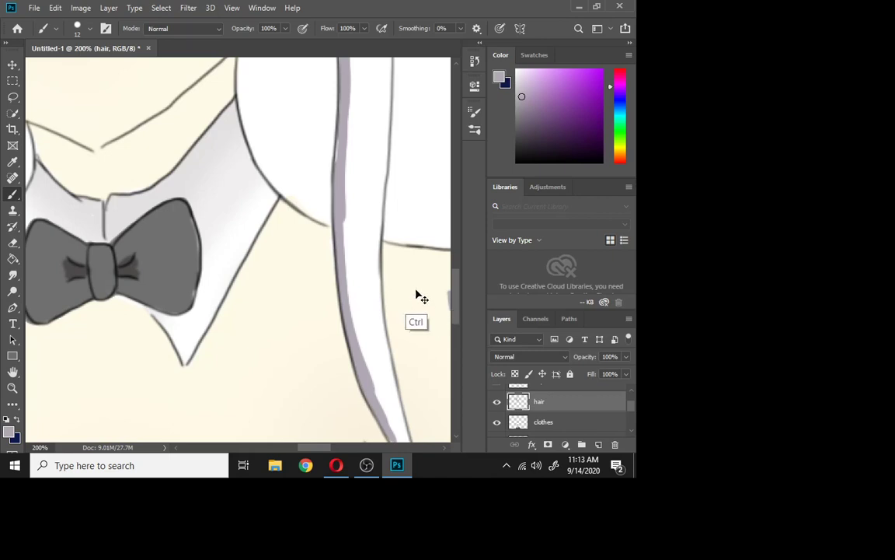
scroll(457, 295, "down", 1)
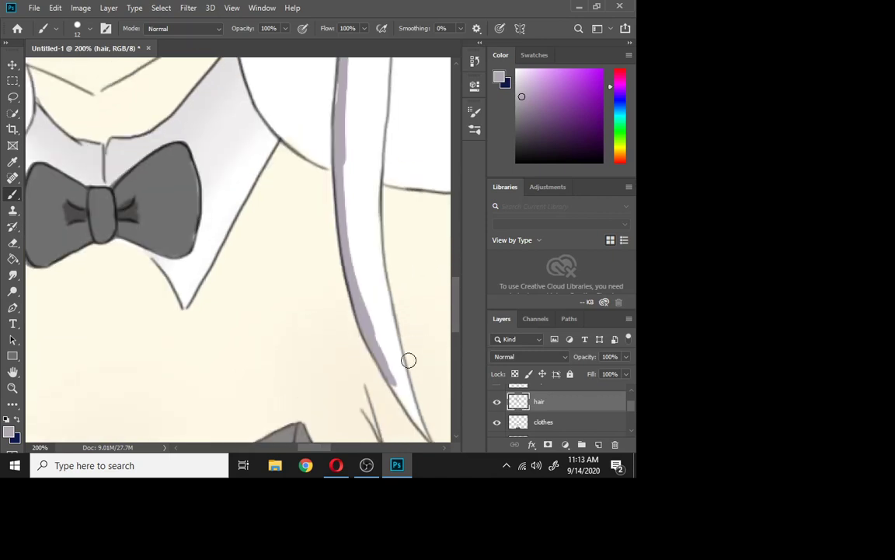
Paint the outer edge of the long right strand from its tip up past the collar to jaw level.
mouse_move(401, 396)
left_mouse_down()
mouse_move(429, 438)
mouse_move(404, 378)
mouse_move(417, 424)
mouse_move(381, 265)
mouse_move(400, 375)
mouse_move(367, 239)
mouse_move(387, 315)
mouse_move(376, 206)
left_mouse_up()
scroll(457, 314, "up", 2)
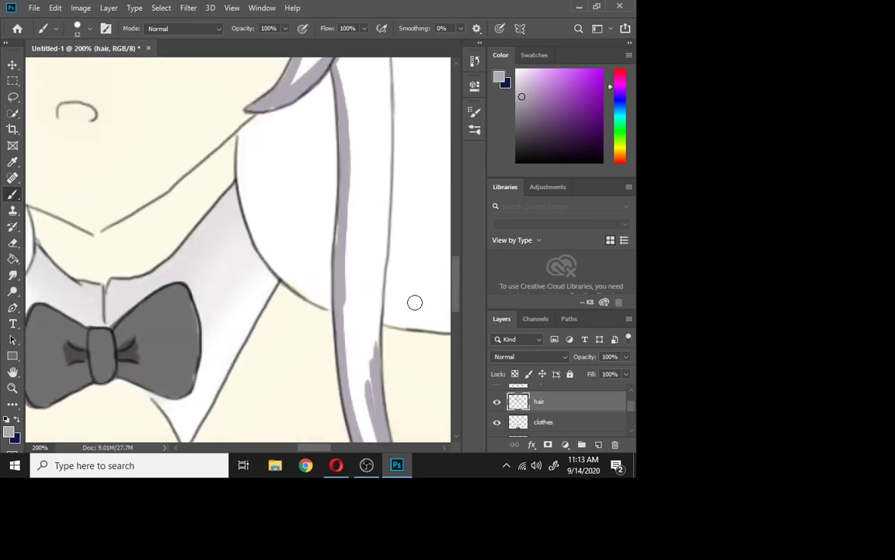
left_click_drag(380, 374, 382, 242)
left_click_drag(383, 191, 384, 155)
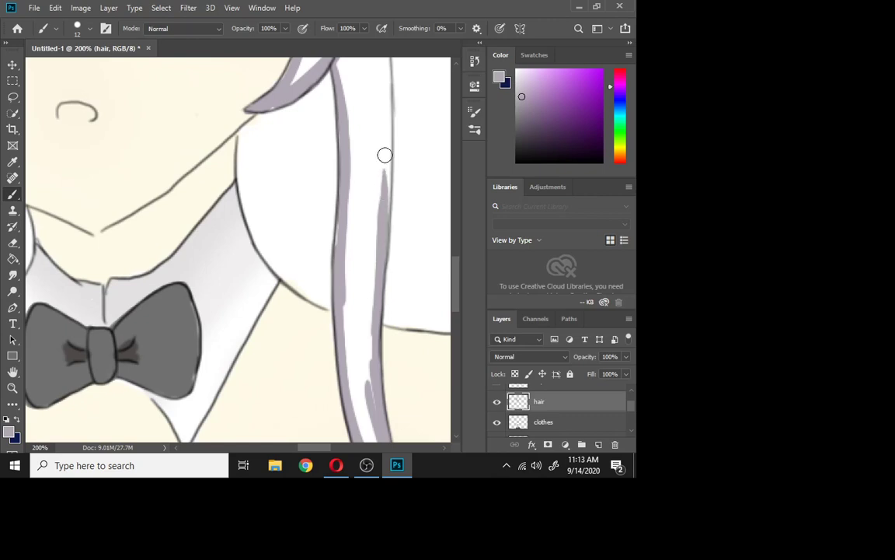
scroll(459, 294, "up", 2)
left_click_drag(384, 350, 384, 268)
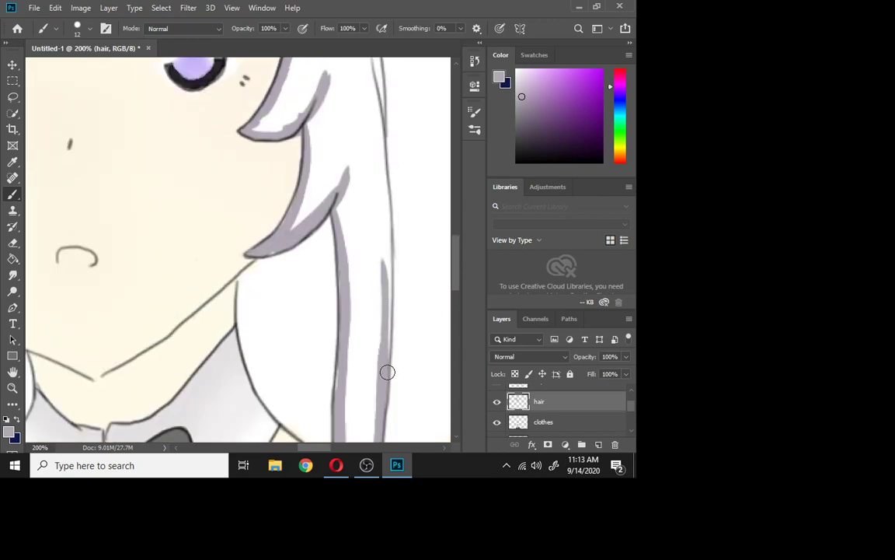
left_click_drag(387, 372, 380, 253)
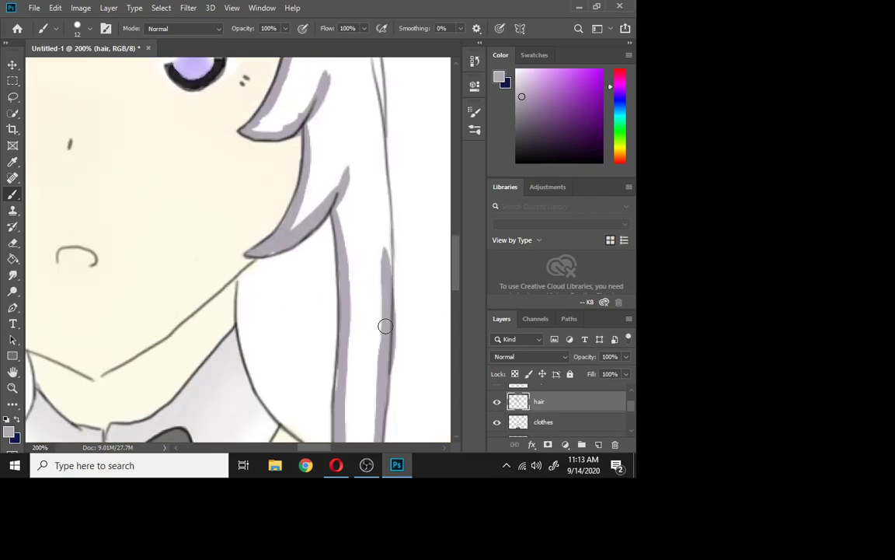
Extend the hair color up the outer edge of the right side hair from the jaw to beside the right-hand eye.
left_click(12, 242)
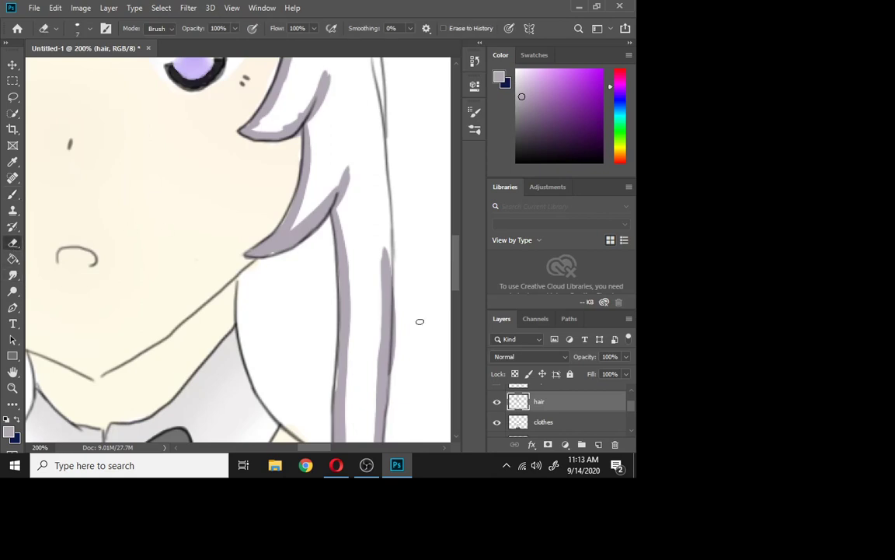
left_click(12, 195)
left_click_drag(380, 276, 375, 69)
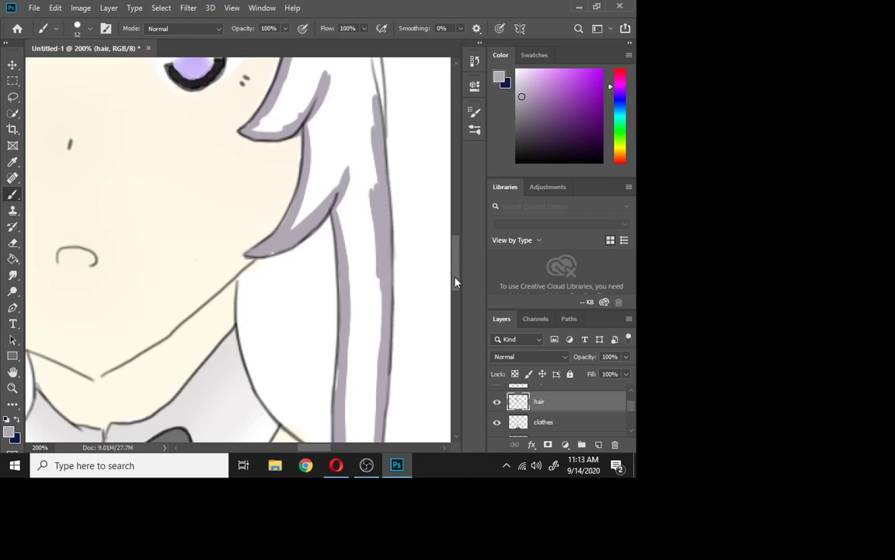
left_click_drag(455, 272, 455, 232)
mouse_move(374, 323)
left_mouse_down()
mouse_move(356, 232)
mouse_move(377, 317)
mouse_move(363, 229)
mouse_move(380, 327)
mouse_move(354, 161)
mouse_move(371, 245)
mouse_move(351, 140)
left_mouse_up()
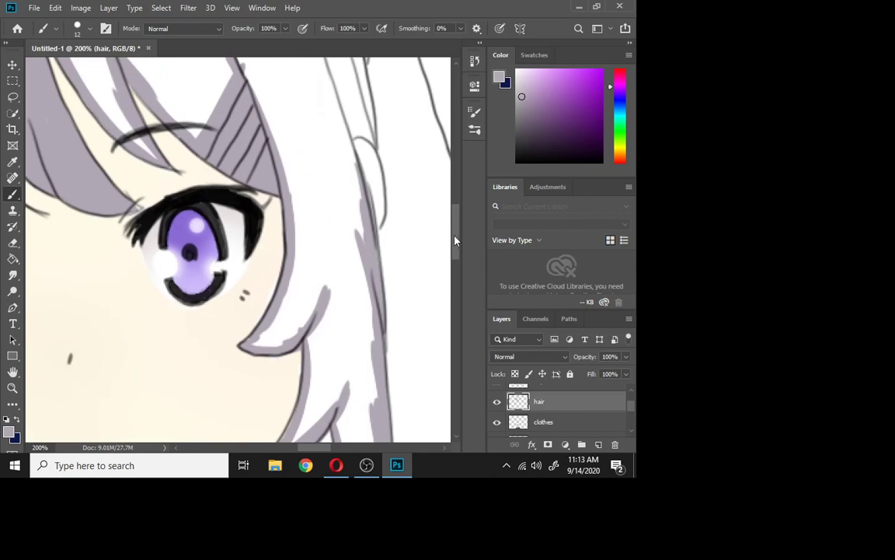
Paint along the inner strand line and outer outline on the right side of the head to close the hair border.
left_click_drag(455, 241, 455, 208)
left_click_drag(365, 401, 272, 150)
left_click_drag(280, 211, 264, 136)
mouse_move(306, 232)
left_mouse_down()
mouse_move(359, 356)
mouse_move(352, 353)
mouse_move(370, 359)
mouse_move(344, 270)
left_mouse_up()
mouse_move(374, 353)
left_mouse_down()
mouse_move(329, 204)
mouse_move(362, 265)
left_mouse_up()
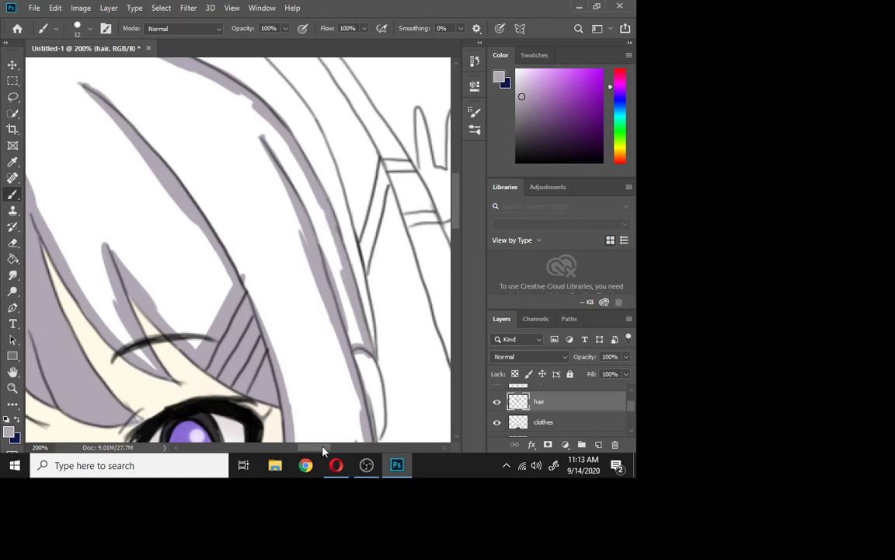
Fill the enclosed white interior of the hair with the purplish-gray color using the Paint Bucket.
left_click_drag(326, 448, 296, 447)
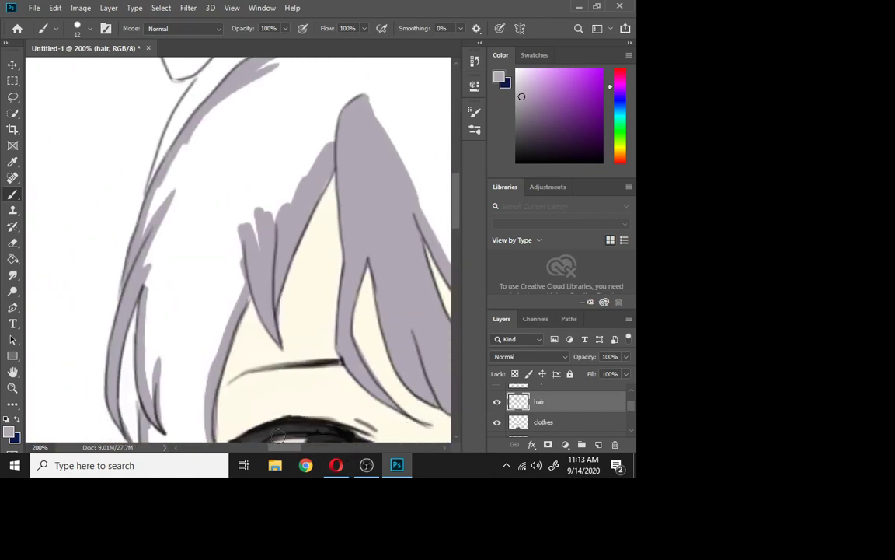
left_click(12, 259)
left_click(176, 255)
Brush over the thin white gaps in the left side hair, from beside the forehead down to the pointed cheek locks.
left_click(13, 194)
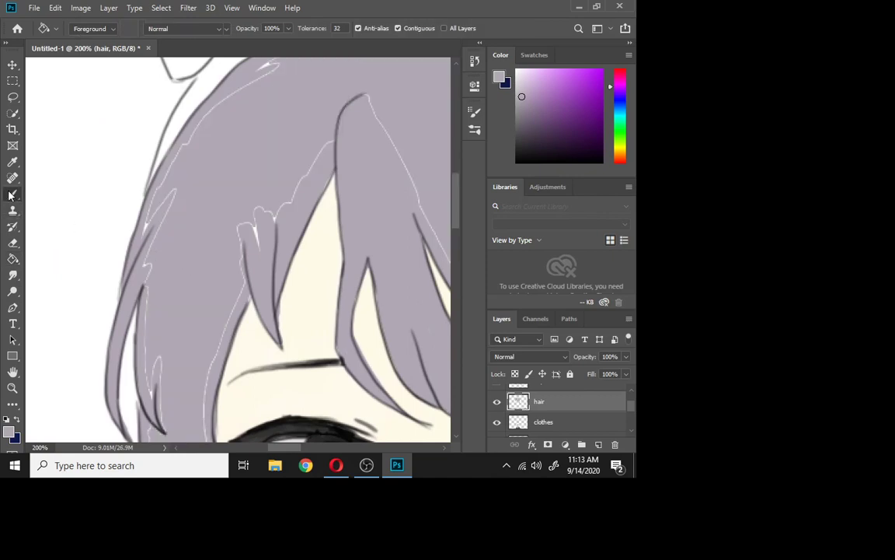
left_click_drag(166, 186, 202, 126)
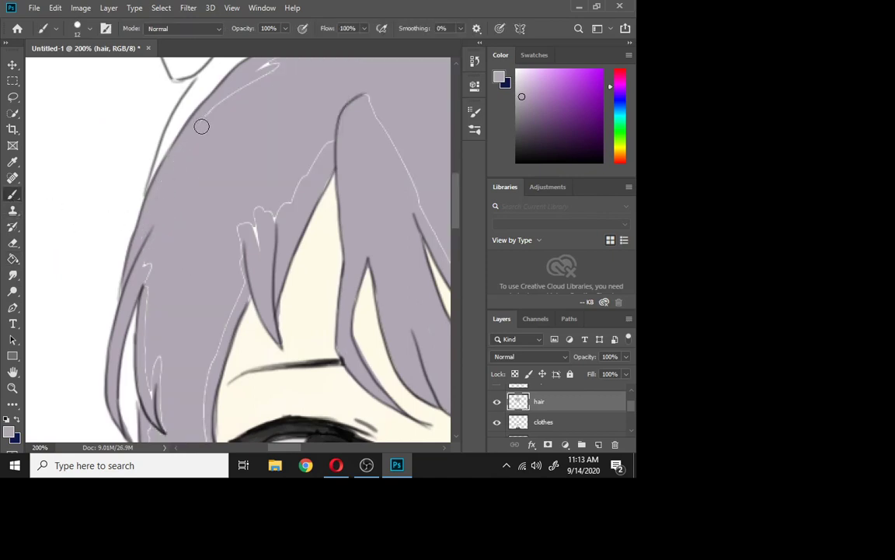
mouse_move(235, 200)
left_mouse_down()
mouse_move(283, 199)
mouse_move(326, 151)
left_mouse_up()
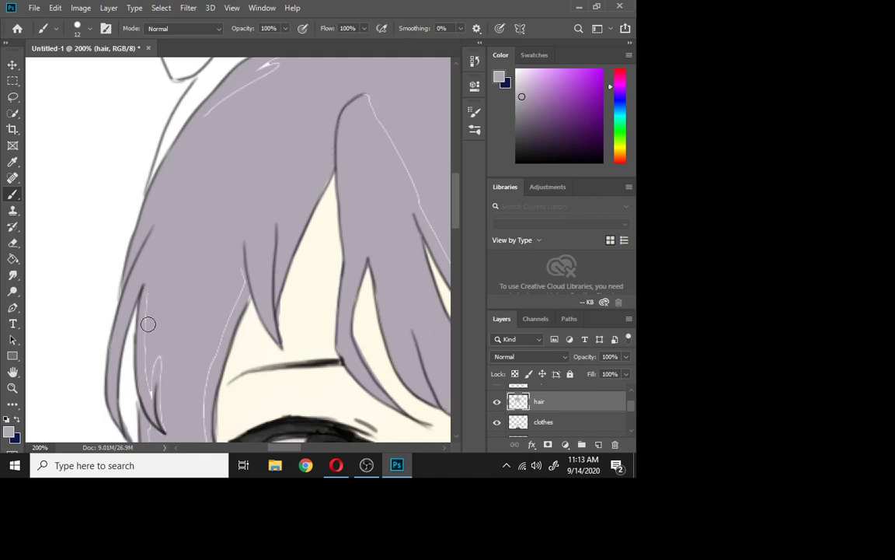
left_click_drag(148, 324, 152, 328)
scroll(457, 204, "down", 5)
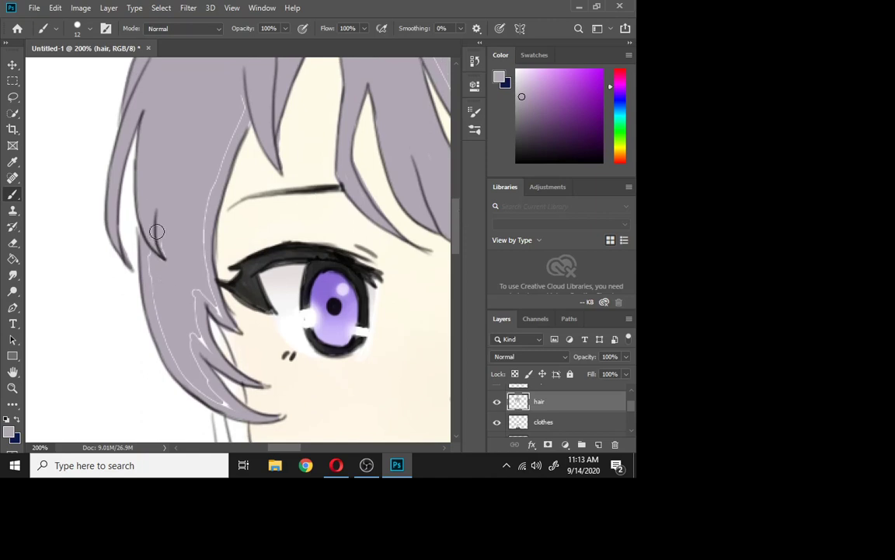
mouse_move(150, 238)
left_mouse_down()
mouse_move(164, 312)
mouse_move(199, 381)
mouse_move(190, 330)
mouse_move(200, 292)
mouse_move(188, 250)
mouse_move(244, 90)
left_mouse_up()
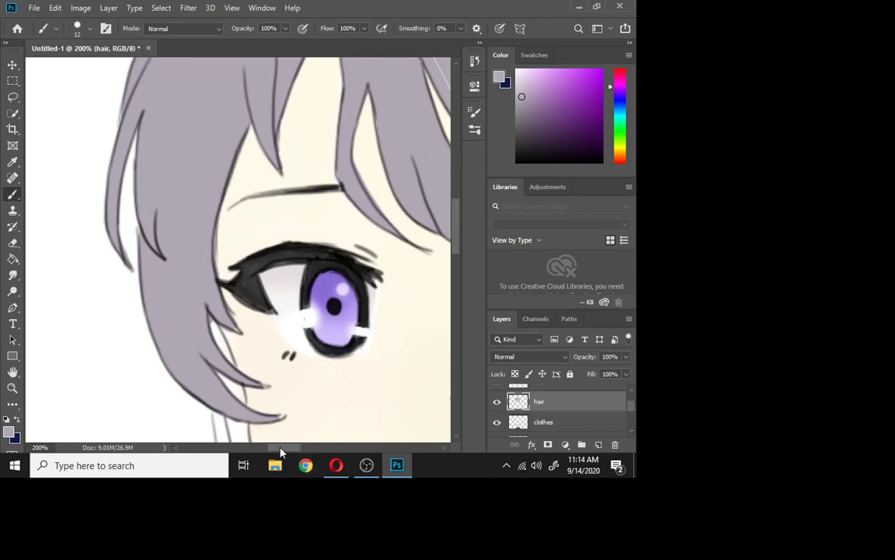
Brush over the white gaps left by the fill in the bangs and along the parting toward the hair clip.
left_click_drag(281, 449, 304, 420)
left_click_drag(454, 243, 455, 224)
mouse_move(98, 59)
left_mouse_down()
mouse_move(253, 312)
mouse_move(230, 206)
mouse_move(280, 266)
left_mouse_up()
mouse_move(351, 266)
left_mouse_down()
mouse_move(314, 194)
mouse_move(236, 91)
left_mouse_up()
scroll(404, 167, "up", 5)
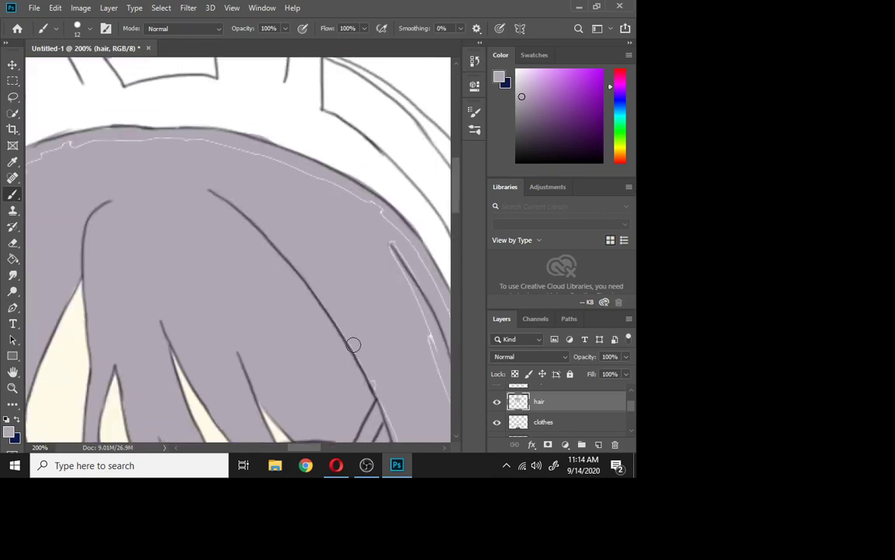
Cover the white gaps in the curled tip and lower pointed lock beside the right cheek with the hair color.
scroll(454, 207, "down", 8)
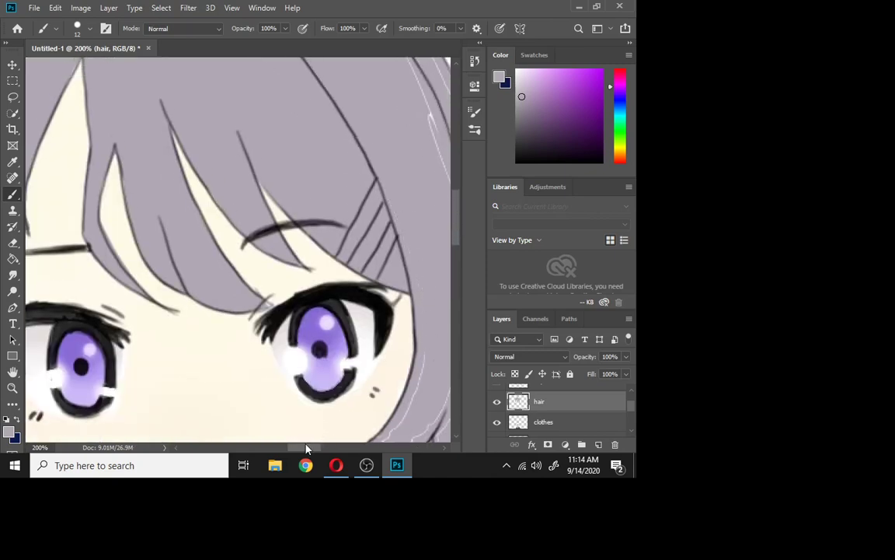
left_click_drag(306, 449, 318, 431)
scroll(457, 222, "down", 5)
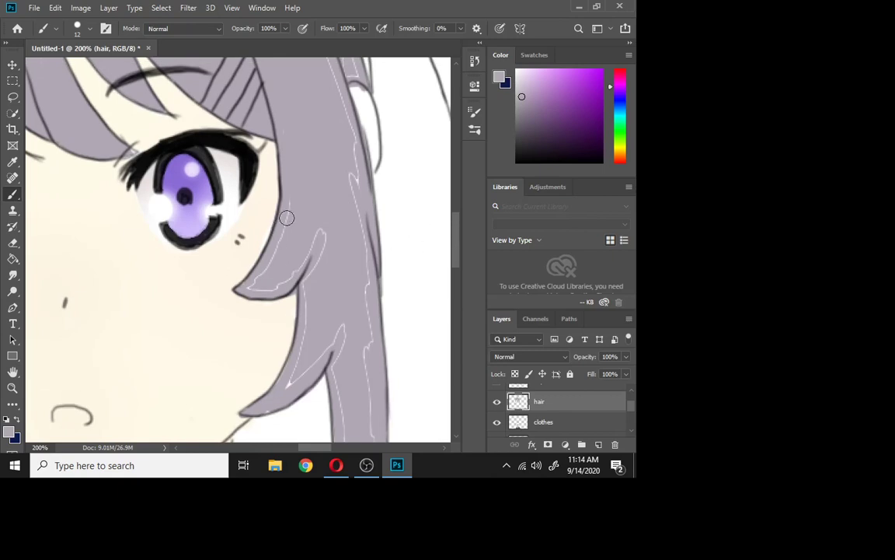
mouse_move(270, 273)
left_mouse_down()
mouse_move(292, 259)
mouse_move(320, 282)
left_mouse_up()
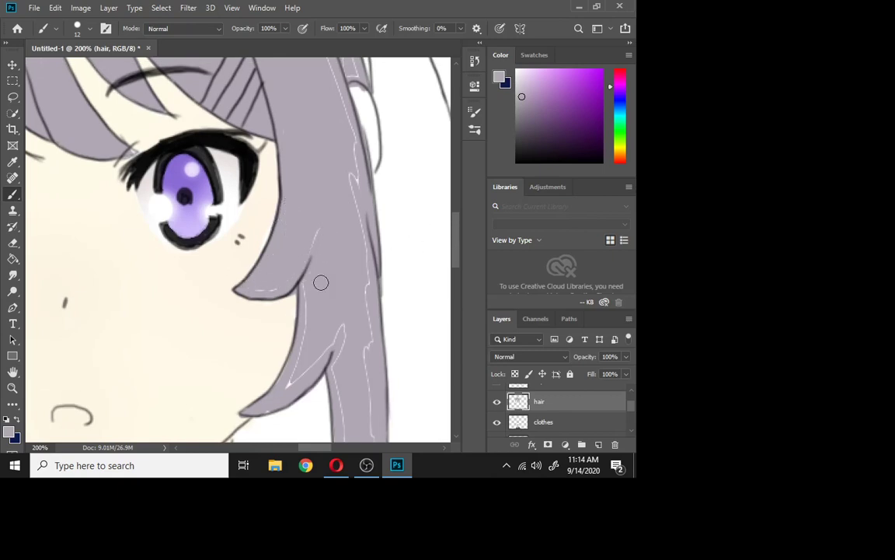
mouse_move(307, 350)
left_mouse_down()
mouse_move(289, 388)
mouse_move(320, 269)
left_mouse_up()
left_click_drag(347, 174, 356, 216)
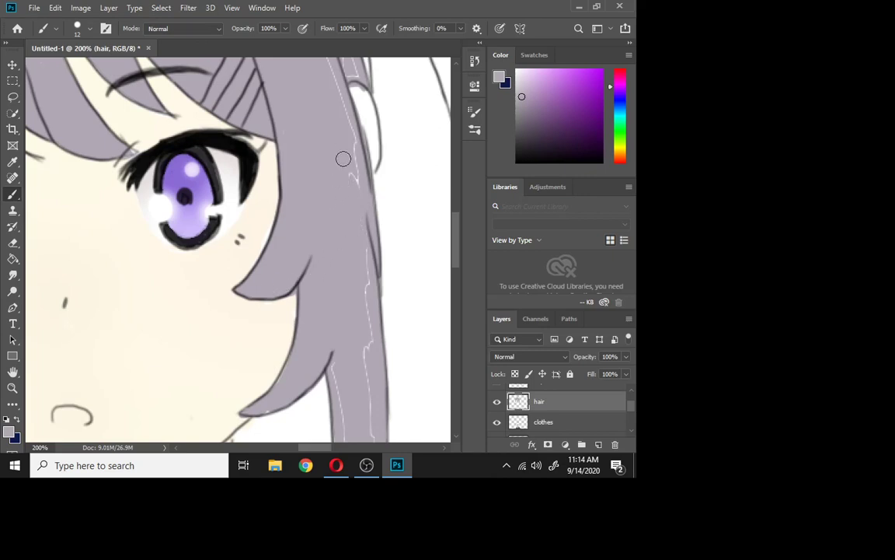
Brush over the white lines along the outer side hair and down the long right strand past the collar.
left_click_drag(350, 140, 362, 340)
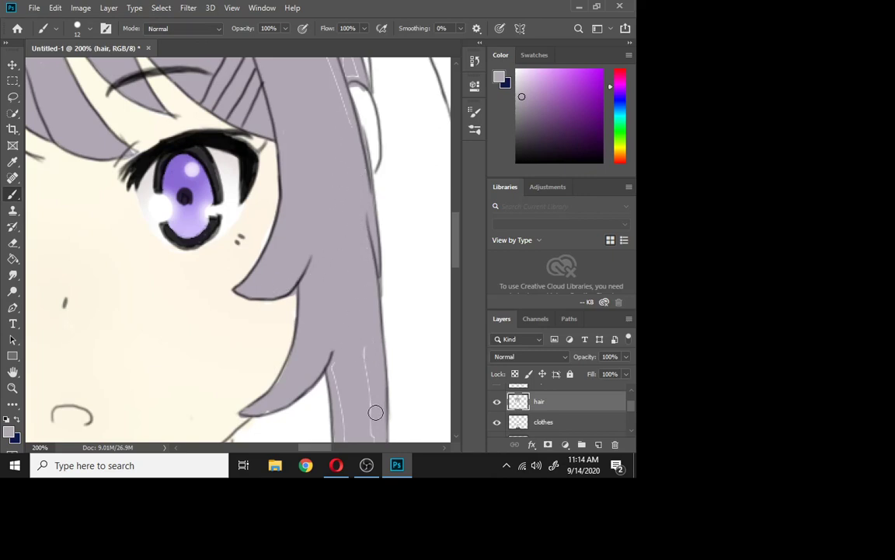
left_click_drag(375, 412, 350, 419)
scroll(455, 245, "down", 5)
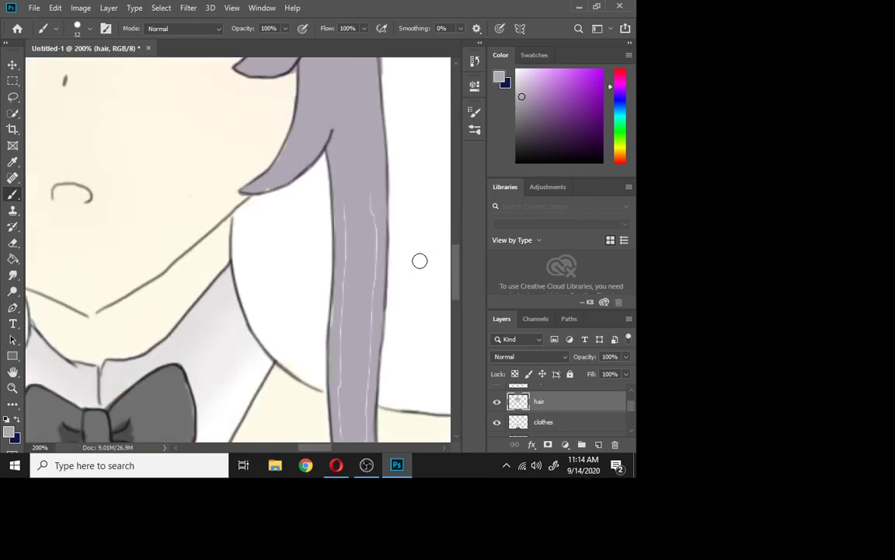
mouse_move(345, 223)
left_mouse_down()
mouse_move(336, 354)
mouse_move(361, 338)
mouse_move(376, 276)
mouse_move(380, 314)
mouse_move(355, 425)
left_mouse_up()
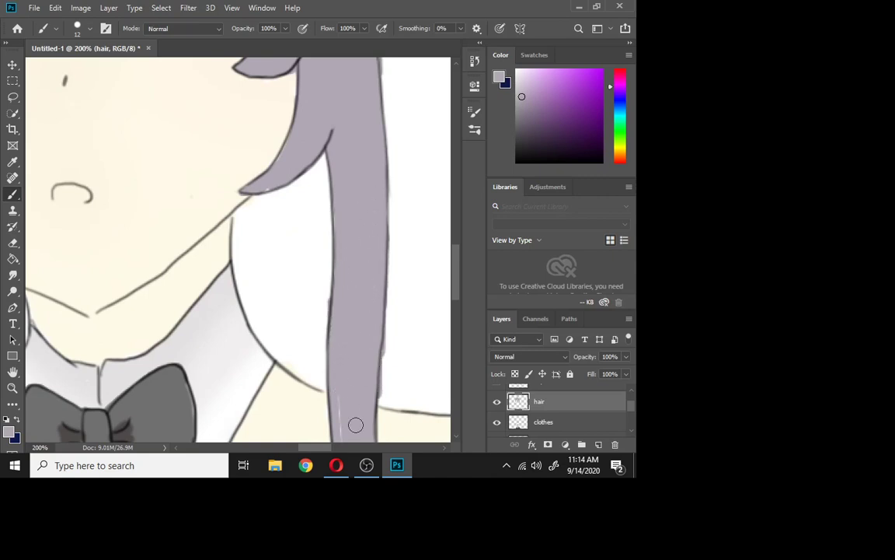
scroll(458, 262, "down", 3)
mouse_move(352, 213)
left_mouse_down()
mouse_move(353, 258)
mouse_move(346, 256)
mouse_move(370, 311)
mouse_move(370, 358)
left_mouse_up()
Cover the white gaps in the hair along the right side of the head above the eye.
scroll(407, 246, "up", 10)
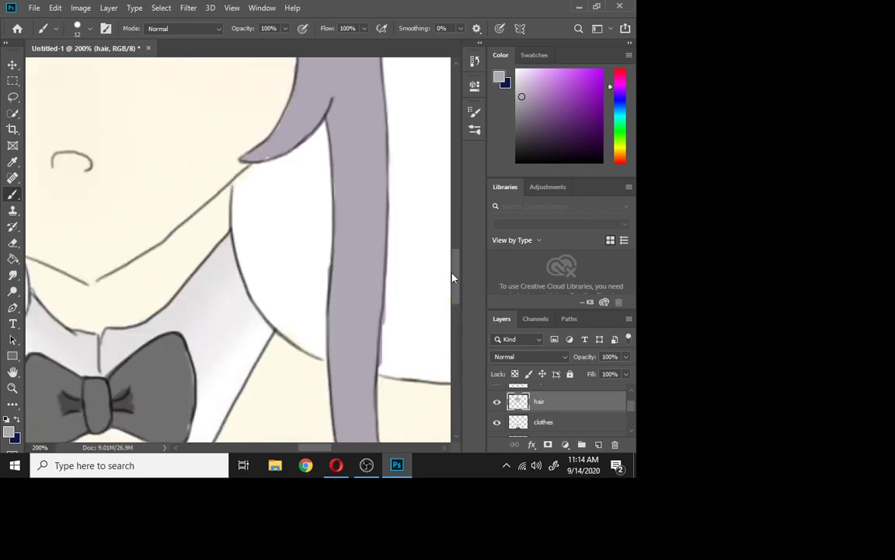
scroll(354, 208, "down", 1)
mouse_move(296, 163)
left_mouse_down()
mouse_move(347, 301)
mouse_move(304, 182)
mouse_move(333, 240)
mouse_move(293, 125)
mouse_move(291, 92)
mouse_move(273, 104)
left_mouse_up()
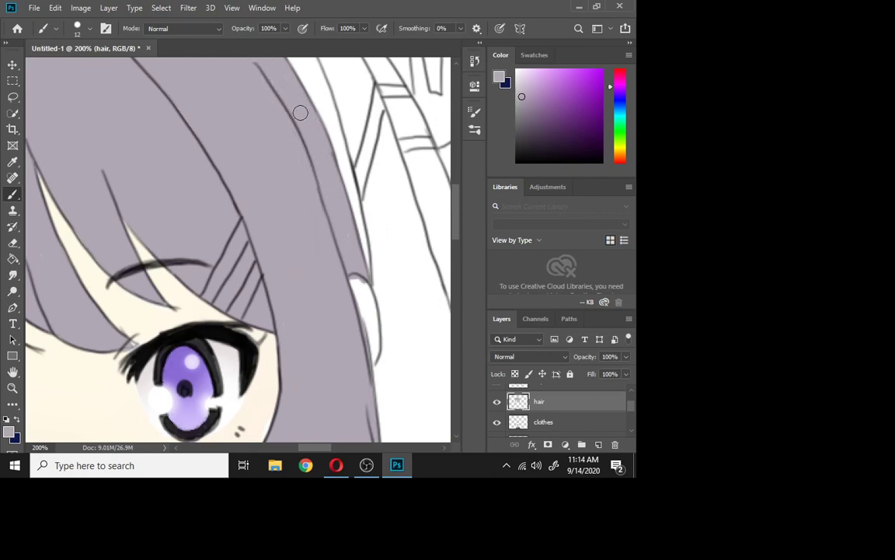
Brush over the remaining white line along the top of the head, from the right crown to the upper left.
left_click_drag(455, 223, 452, 205)
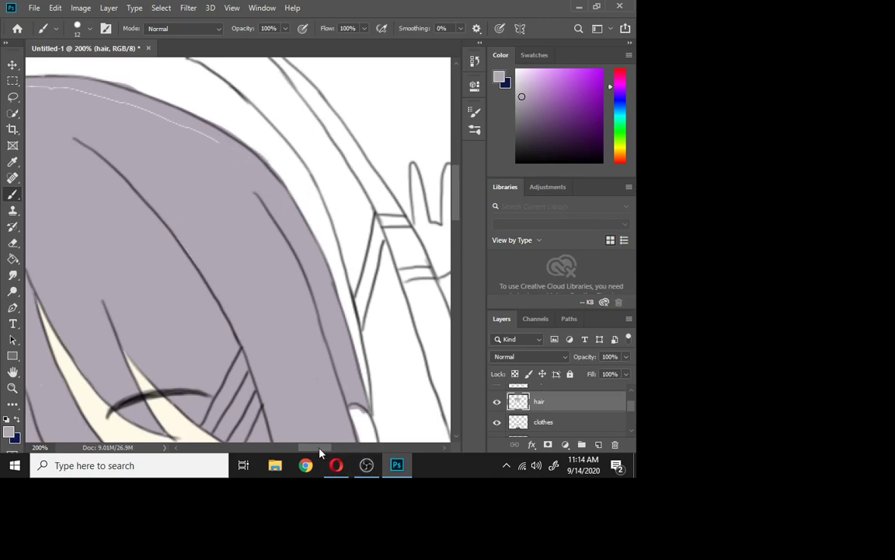
left_click_drag(319, 448, 300, 450)
left_click_drag(108, 104, 104, 111)
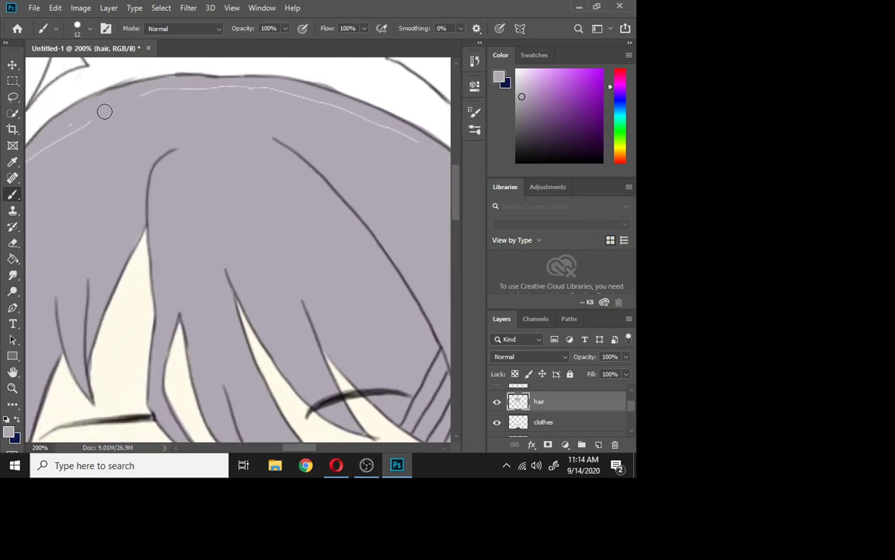
left_click_drag(159, 89, 190, 87)
mouse_move(278, 93)
left_mouse_down()
mouse_move(297, 111)
mouse_move(424, 150)
mouse_move(319, 113)
left_mouse_up()
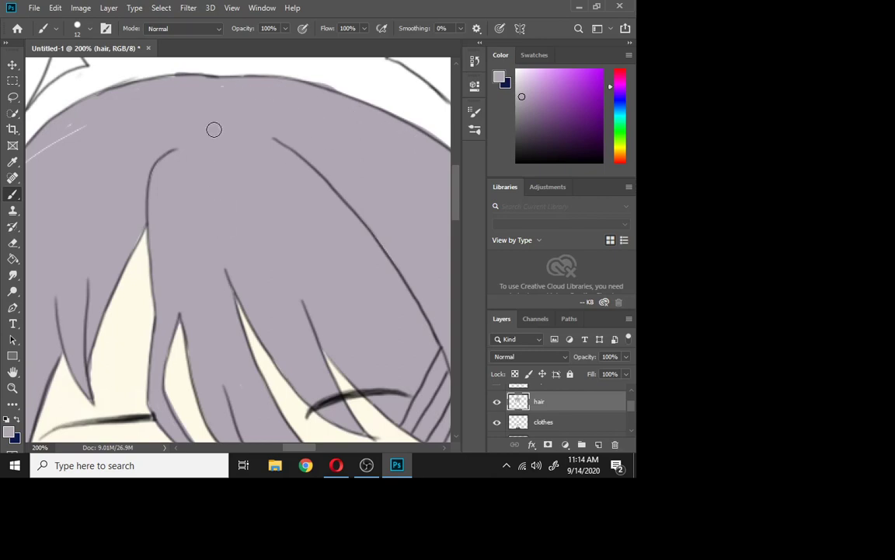
scroll(233, 365, "left", 5)
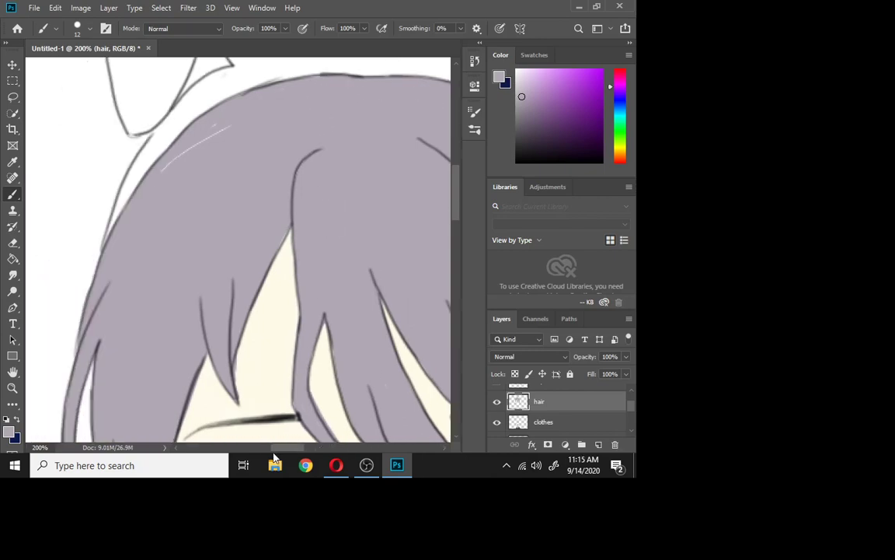
left_click_drag(272, 140, 234, 161)
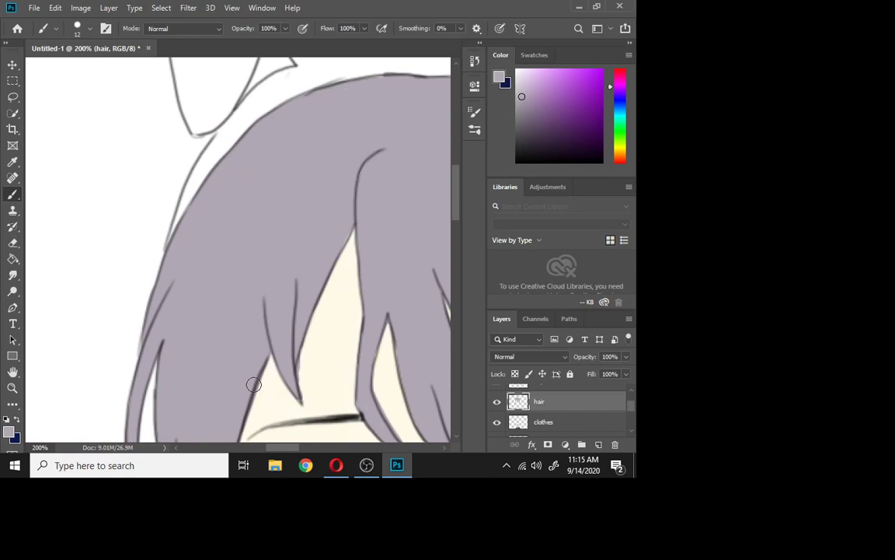
Outline and fill the back hair section between the jaw, collar and long right strand with the hair color.
left_click_drag(280, 451, 314, 448)
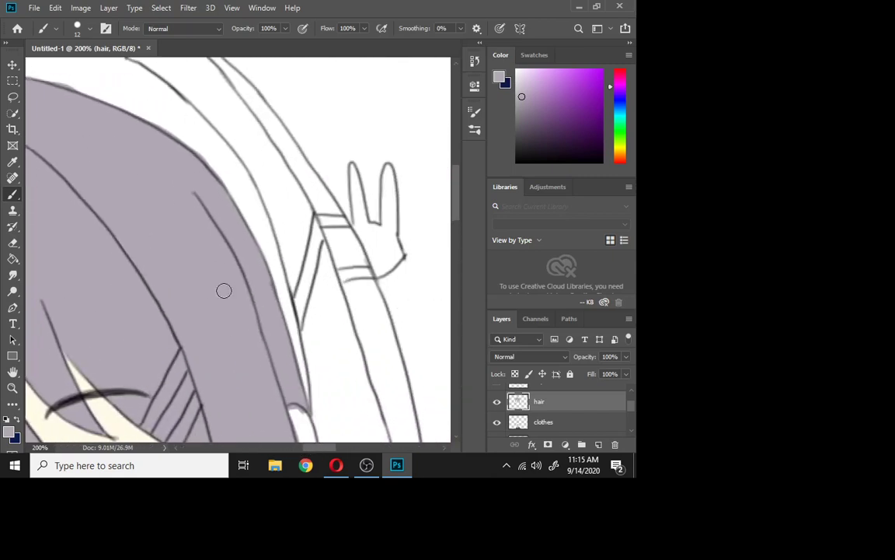
left_click_drag(457, 194, 455, 270)
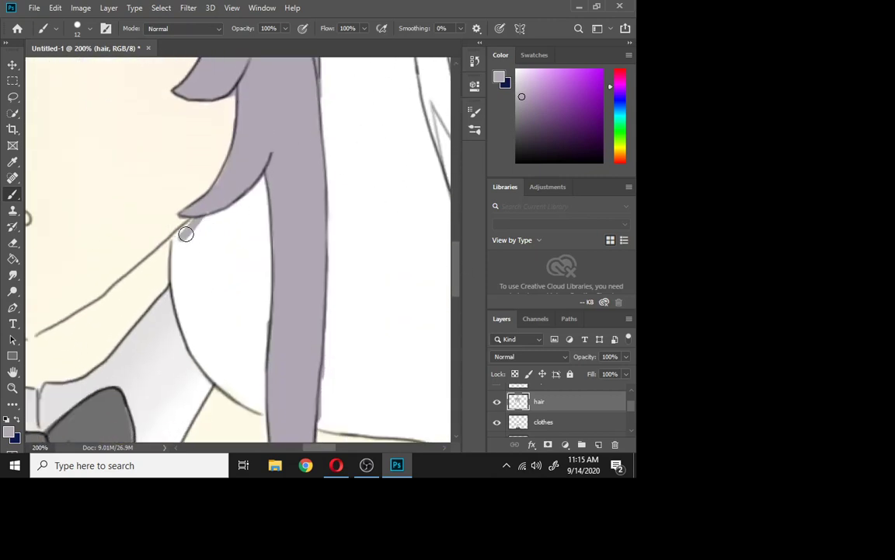
mouse_move(180, 240)
left_mouse_down()
mouse_move(182, 314)
mouse_move(175, 246)
mouse_move(202, 347)
mouse_move(177, 287)
mouse_move(207, 350)
mouse_move(188, 333)
mouse_move(234, 393)
mouse_move(222, 377)
mouse_move(267, 411)
left_mouse_up()
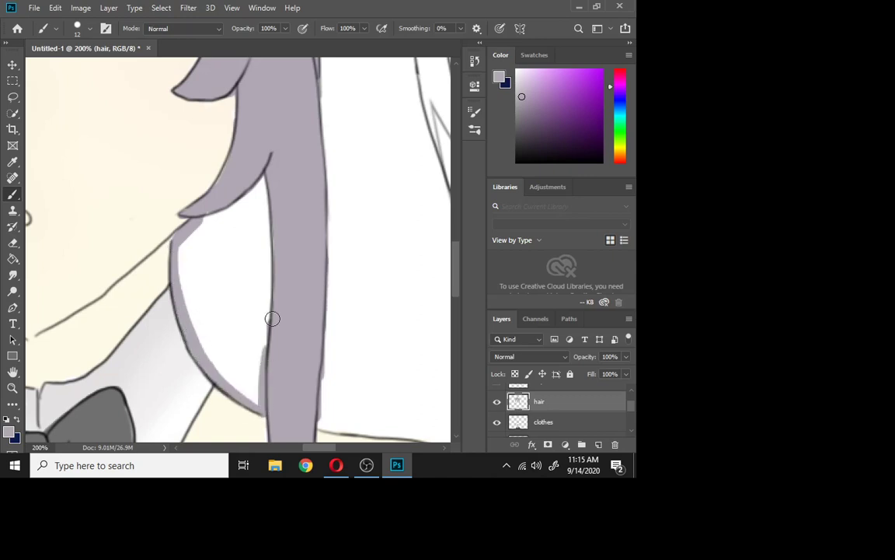
mouse_move(180, 247)
left_mouse_down()
mouse_move(219, 354)
mouse_move(248, 397)
mouse_move(194, 314)
mouse_move(181, 255)
mouse_move(257, 191)
mouse_move(198, 251)
mouse_move(212, 311)
mouse_move(259, 394)
mouse_move(265, 203)
mouse_move(238, 204)
mouse_move(202, 250)
mouse_move(246, 360)
mouse_move(253, 199)
mouse_move(206, 249)
mouse_move(242, 337)
mouse_move(237, 220)
mouse_move(213, 252)
mouse_move(225, 285)
mouse_move(224, 242)
mouse_move(244, 218)
left_mouse_up()
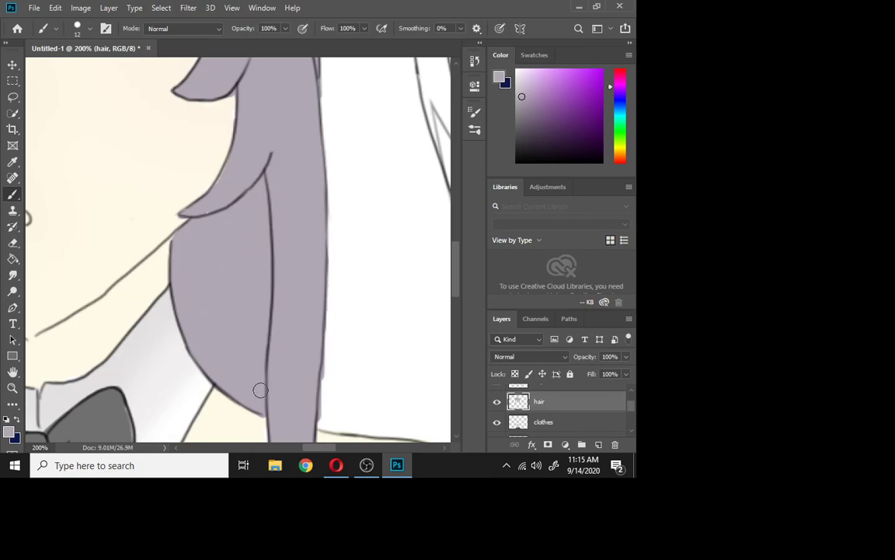
Brush the hair color along the bottom tip, inner strand line and arm side of the long back hair, erasing spill outside its outer edge.
left_click_drag(311, 450, 350, 450)
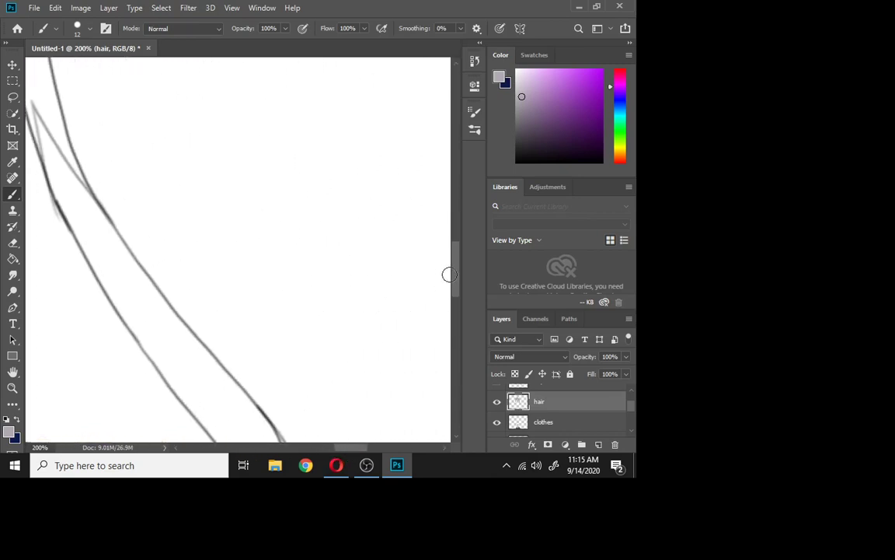
left_click_drag(454, 274, 464, 364)
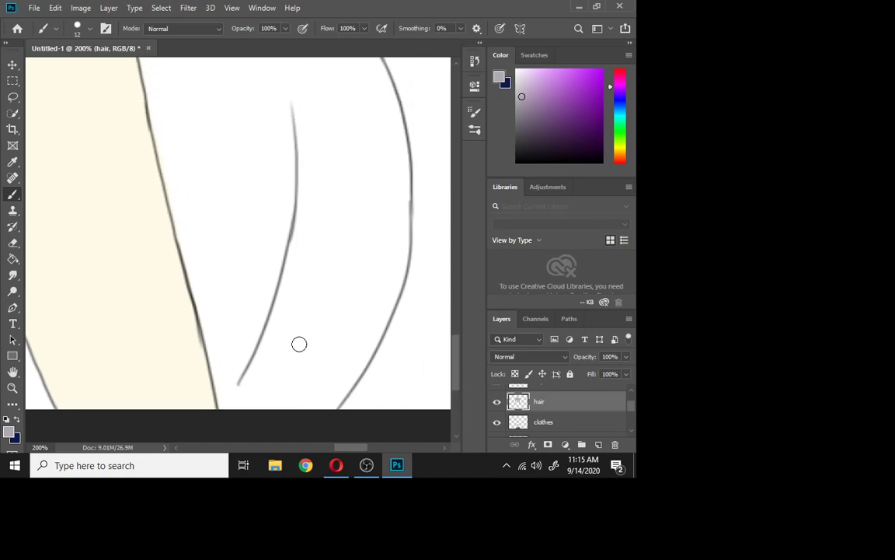
mouse_move(218, 405)
left_mouse_down()
mouse_move(264, 339)
mouse_move(229, 402)
mouse_move(265, 395)
mouse_move(238, 408)
mouse_move(336, 400)
mouse_move(360, 351)
left_mouse_up()
mouse_move(239, 371)
left_mouse_down()
mouse_move(280, 180)
mouse_move(265, 311)
mouse_move(294, 109)
mouse_move(285, 247)
mouse_move(288, 133)
left_mouse_up()
mouse_move(220, 344)
left_mouse_down()
mouse_move(195, 295)
mouse_move(218, 375)
mouse_move(194, 278)
mouse_move(225, 412)
mouse_move(194, 261)
mouse_move(209, 318)
mouse_move(195, 196)
mouse_move(165, 177)
mouse_move(144, 76)
mouse_move(161, 144)
left_mouse_up()
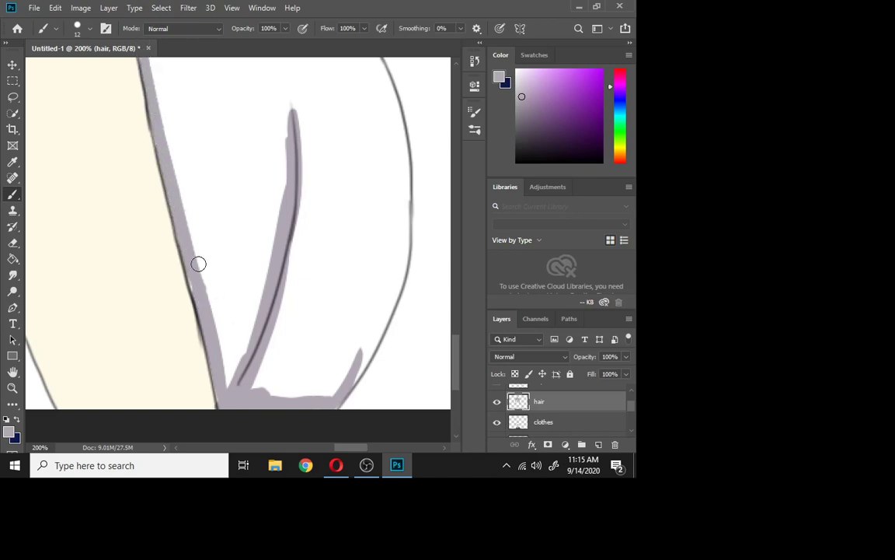
mouse_move(334, 407)
left_mouse_down()
mouse_move(367, 348)
mouse_move(402, 216)
mouse_move(395, 293)
mouse_move(375, 335)
mouse_move(396, 235)
mouse_move(392, 269)
left_mouse_up()
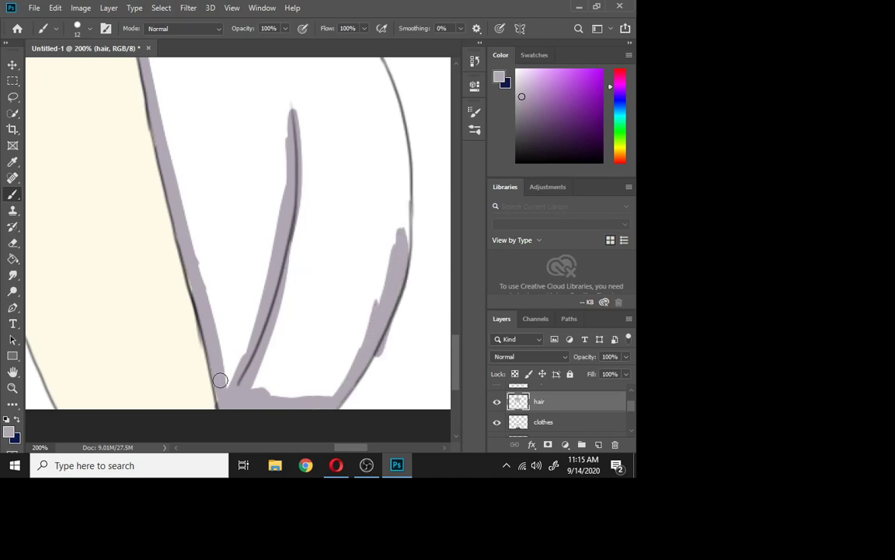
left_click(10, 246)
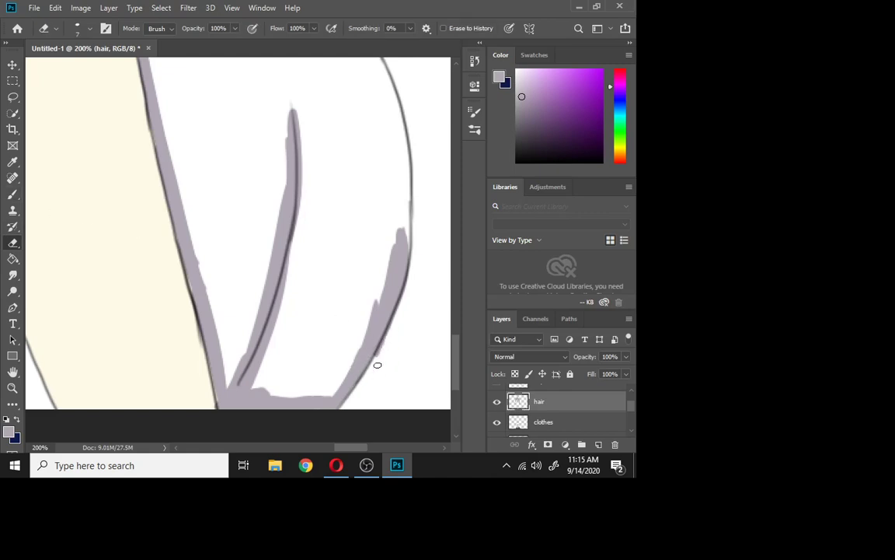
Extend the hair-color border up the lower outer edge of the back hair and along the upper arm.
left_click(13, 194)
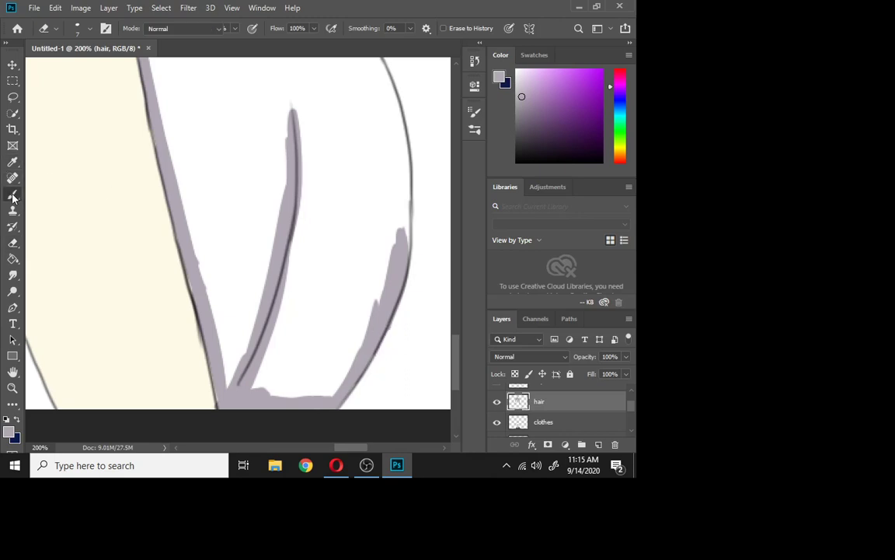
left_click_drag(401, 224, 395, 152)
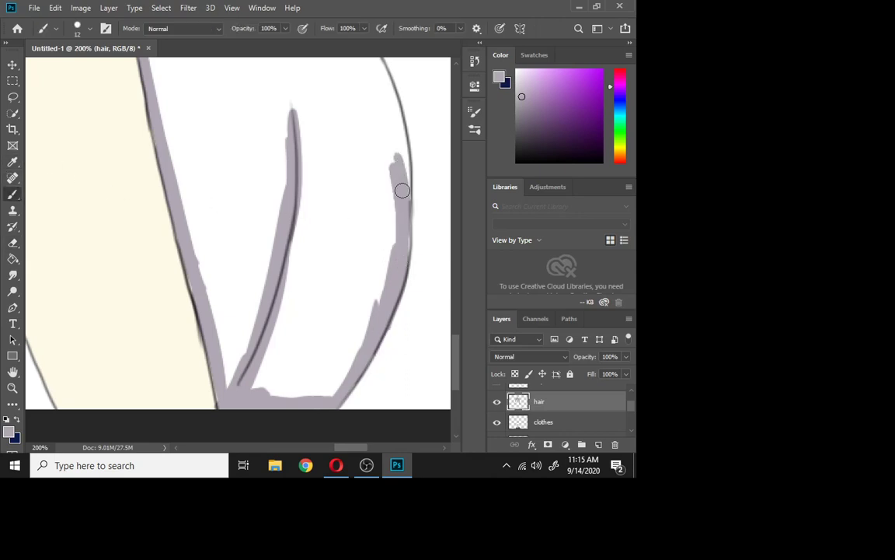
left_click_drag(455, 363, 454, 343)
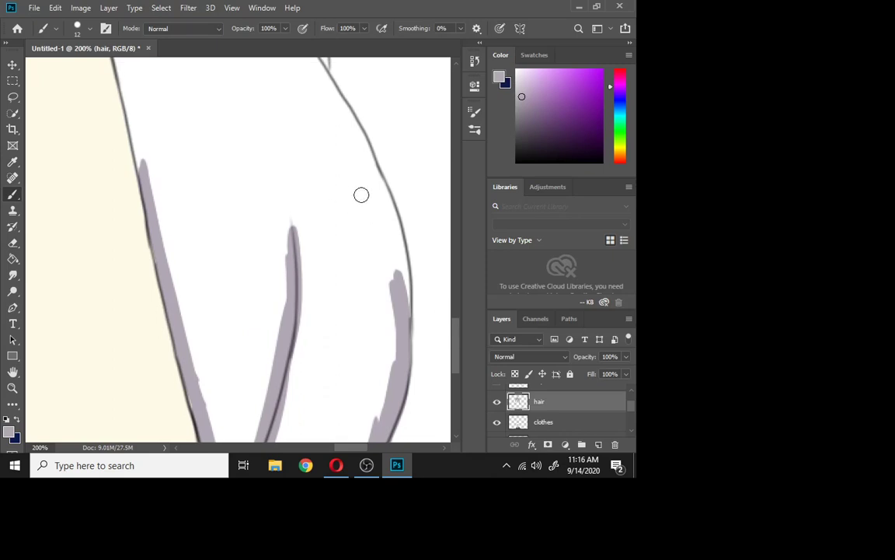
mouse_move(357, 166)
left_mouse_down()
mouse_move(406, 326)
mouse_move(402, 262)
mouse_move(375, 180)
mouse_move(353, 120)
mouse_move(326, 94)
left_mouse_up()
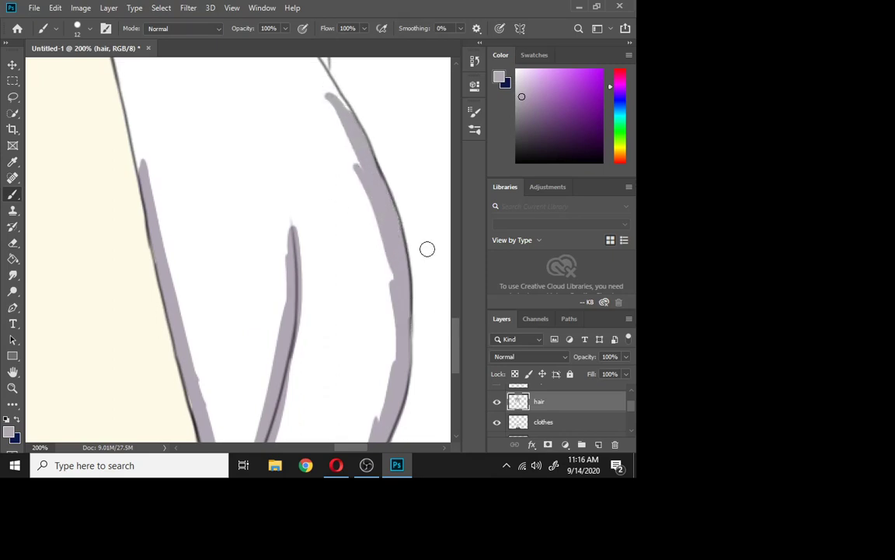
left_click_drag(454, 344, 455, 317)
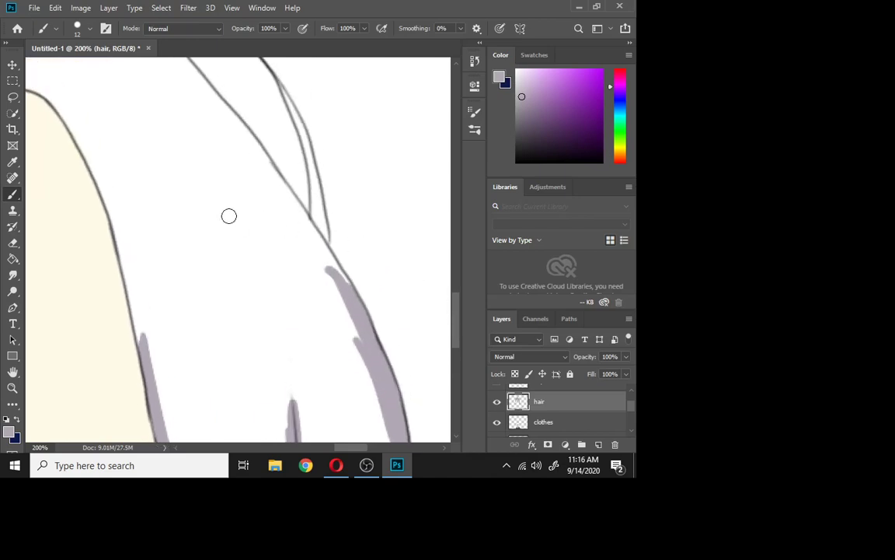
mouse_move(309, 242)
left_mouse_down()
mouse_move(338, 280)
mouse_move(226, 109)
left_mouse_up()
mouse_move(146, 359)
left_mouse_down()
mouse_move(108, 213)
mouse_move(115, 196)
mouse_move(130, 272)
mouse_move(92, 125)
left_mouse_up()
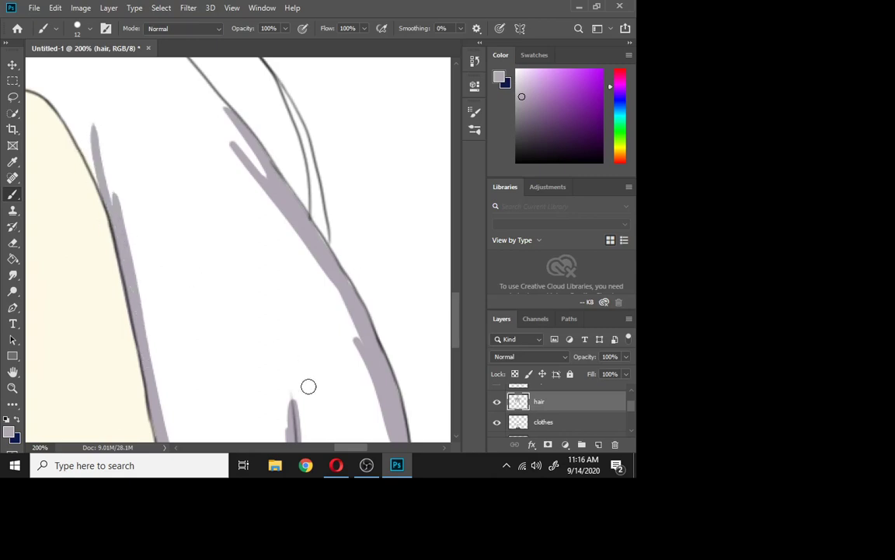
Continue the hair-color border up the back hair's outer edge beside the shoulder and erase the paint outside the line.
left_click_drag(354, 449, 346, 449)
left_click_drag(459, 320, 453, 300)
mouse_move(303, 257)
left_mouse_down()
mouse_move(265, 217)
mouse_move(373, 356)
left_mouse_up()
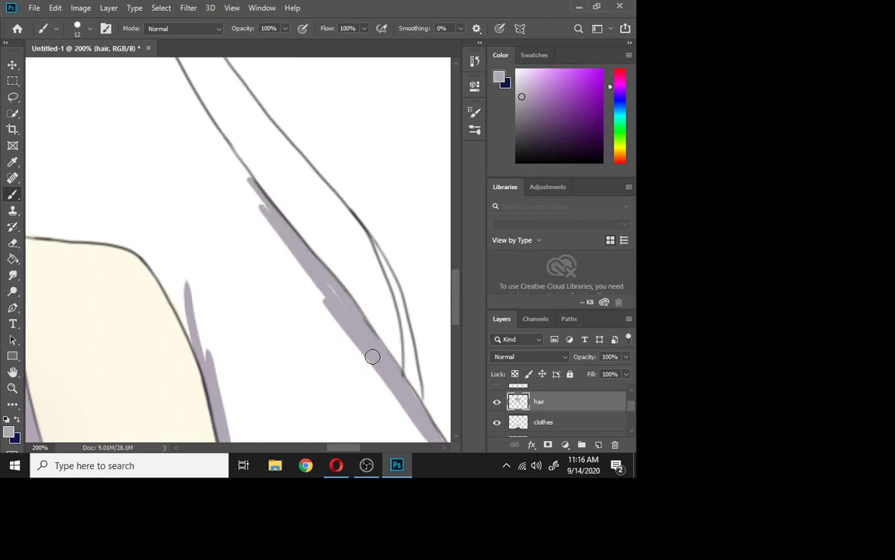
mouse_move(231, 142)
left_mouse_down()
mouse_move(324, 274)
mouse_move(211, 116)
mouse_move(310, 279)
left_mouse_up()
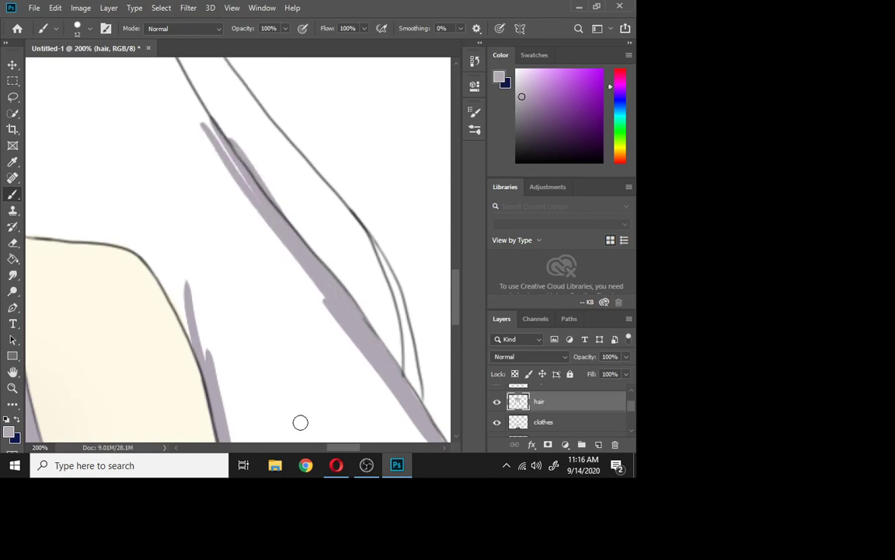
left_click_drag(343, 448, 342, 448)
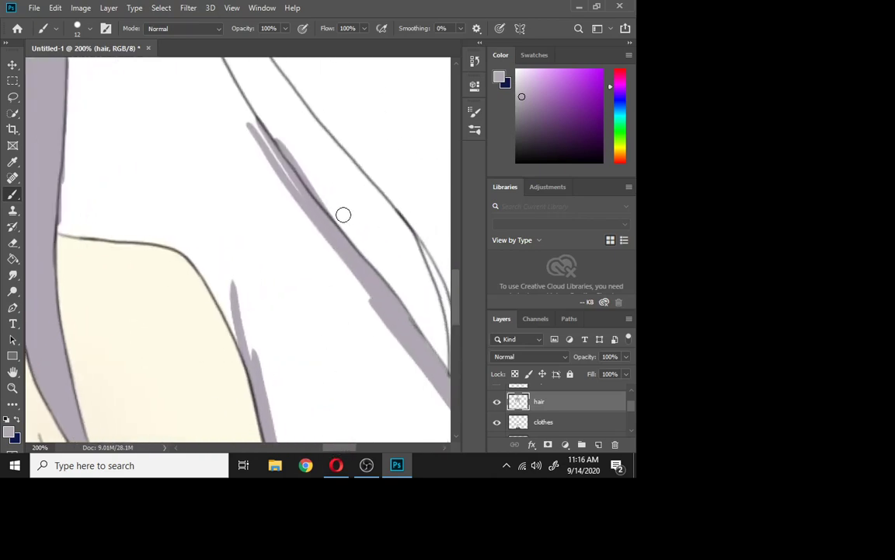
left_click(13, 242)
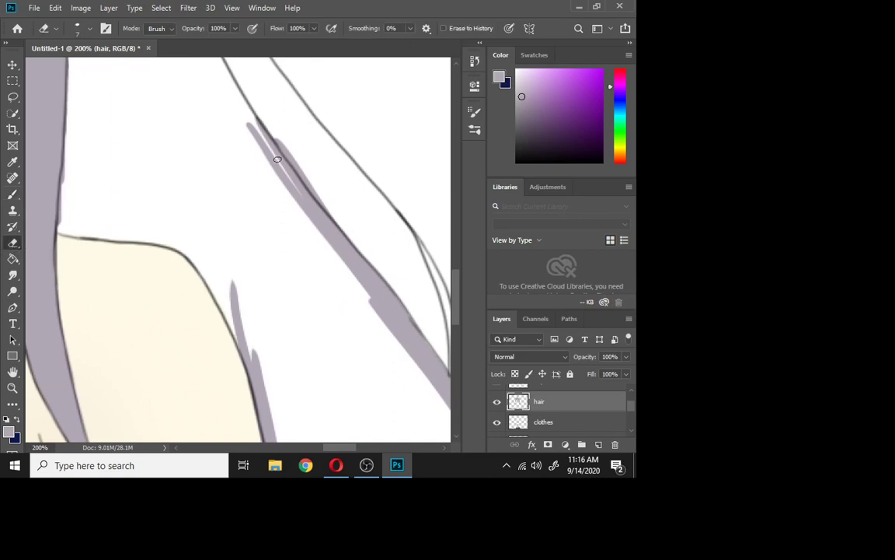
mouse_move(316, 188)
left_mouse_down()
mouse_move(256, 132)
mouse_move(302, 173)
left_mouse_up()
Brush a hair-color border along the top of the shoulder, from the long side strand down to the arm border.
left_click(12, 195)
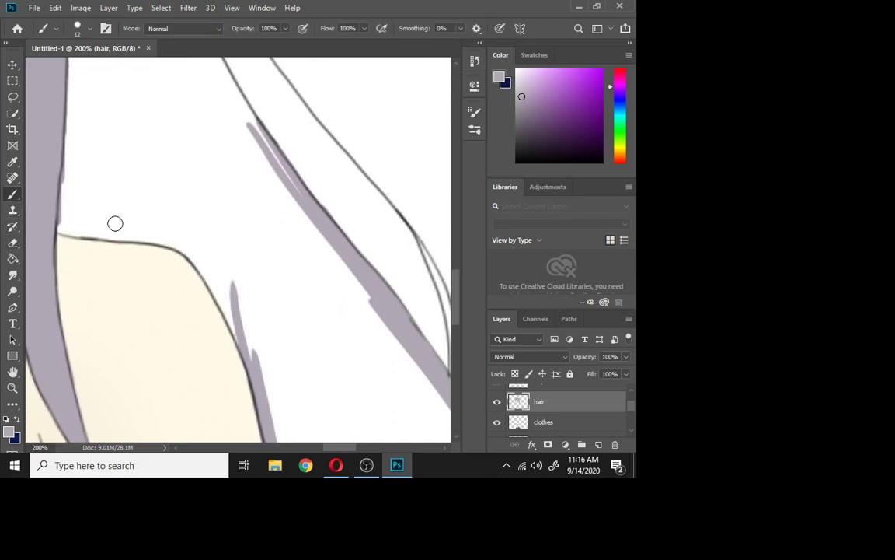
mouse_move(66, 224)
left_mouse_down()
mouse_move(109, 226)
mouse_move(52, 227)
mouse_move(163, 236)
mouse_move(134, 236)
mouse_move(201, 276)
left_mouse_up()
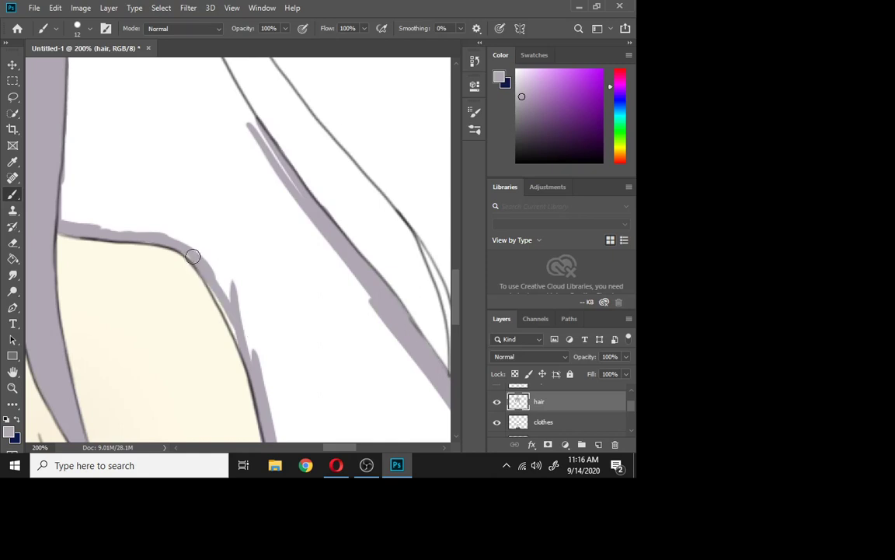
left_click_drag(172, 233, 237, 326)
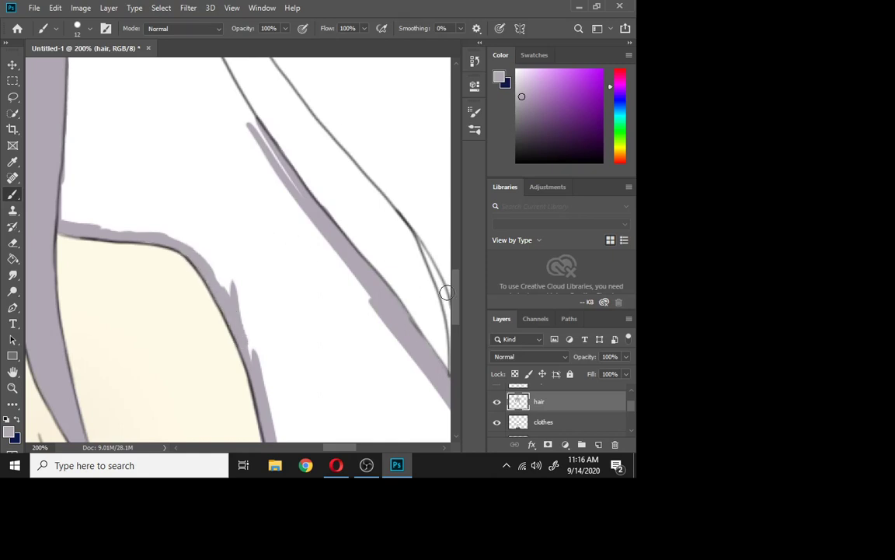
Extend the hair-color border up the back hair's outer line from above the shoulder to beside the face.
mouse_move(454, 294)
left_mouse_down()
mouse_move(441, 230)
mouse_move(454, 280)
left_mouse_up()
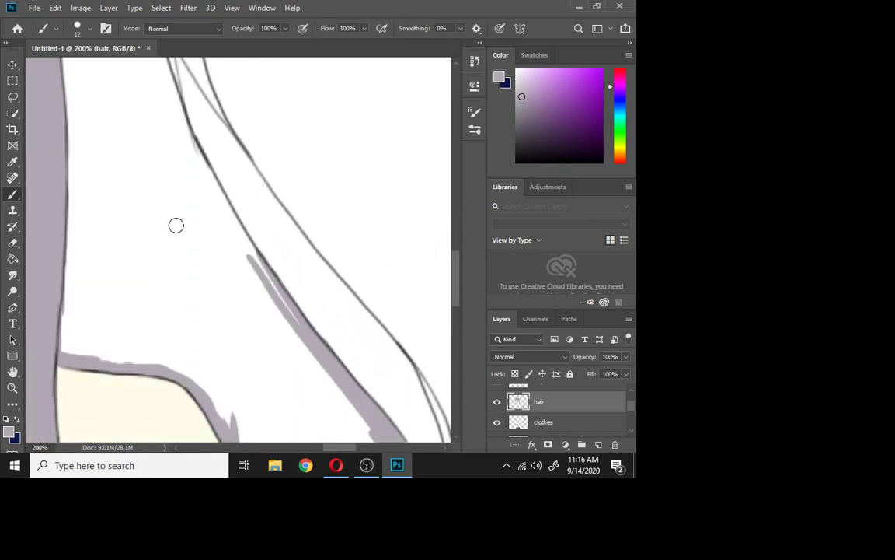
left_click_drag(208, 181, 288, 310)
mouse_move(188, 157)
left_mouse_down()
mouse_move(253, 274)
mouse_move(180, 124)
mouse_move(276, 287)
left_mouse_up()
mouse_move(456, 274)
left_mouse_down()
mouse_move(454, 239)
mouse_move(455, 248)
left_mouse_up()
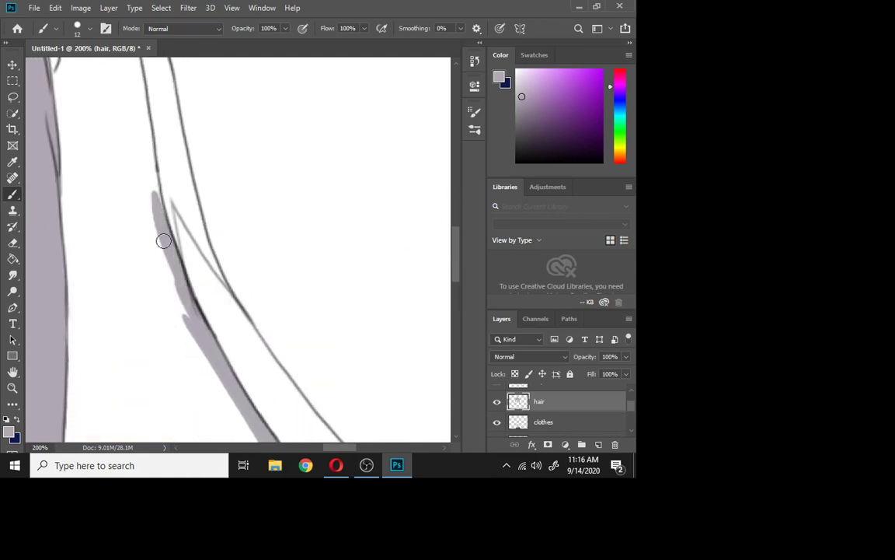
left_click_drag(165, 241, 141, 140)
left_click_drag(455, 254, 454, 229)
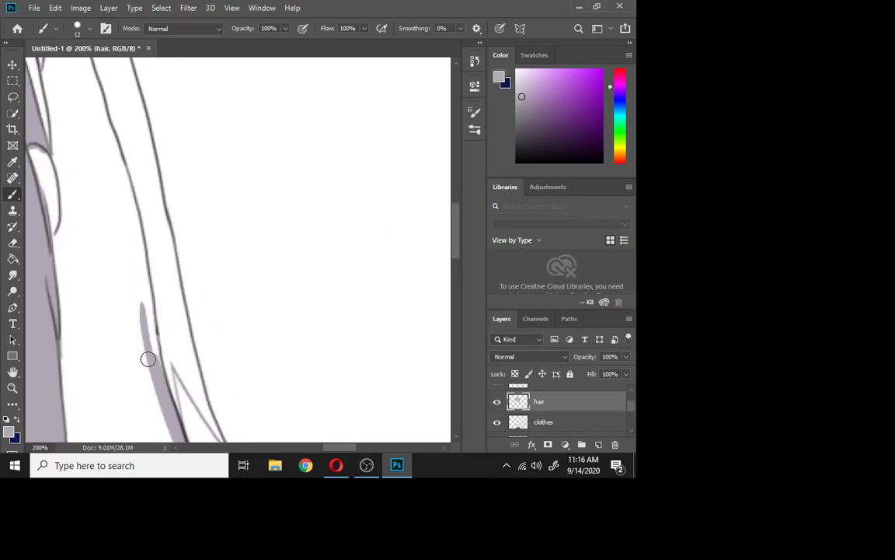
mouse_move(150, 339)
left_mouse_down()
mouse_move(142, 275)
mouse_move(157, 369)
mouse_move(129, 246)
mouse_move(142, 262)
mouse_move(146, 300)
mouse_move(116, 181)
left_mouse_up()
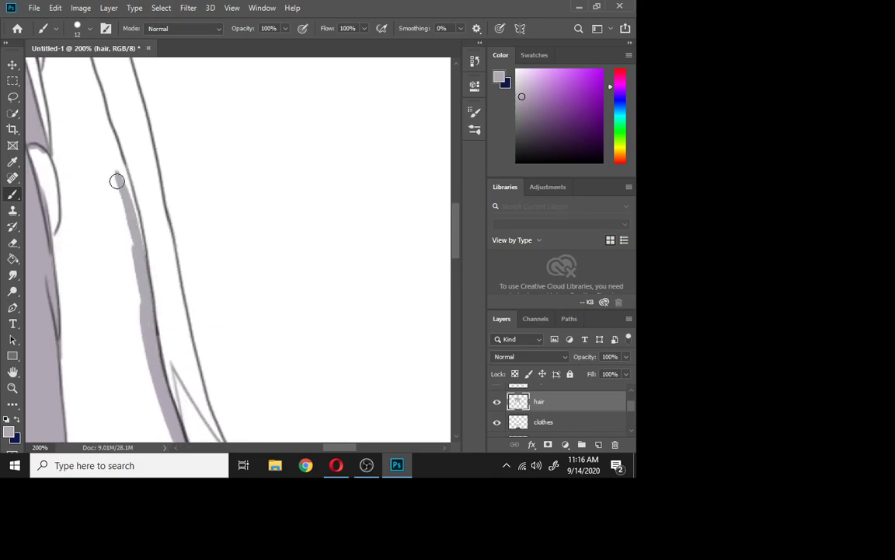
Close the back hair's border with hair color below the bunny-shaped ornament and around the small white loop beside the head.
left_click_drag(331, 450, 311, 448)
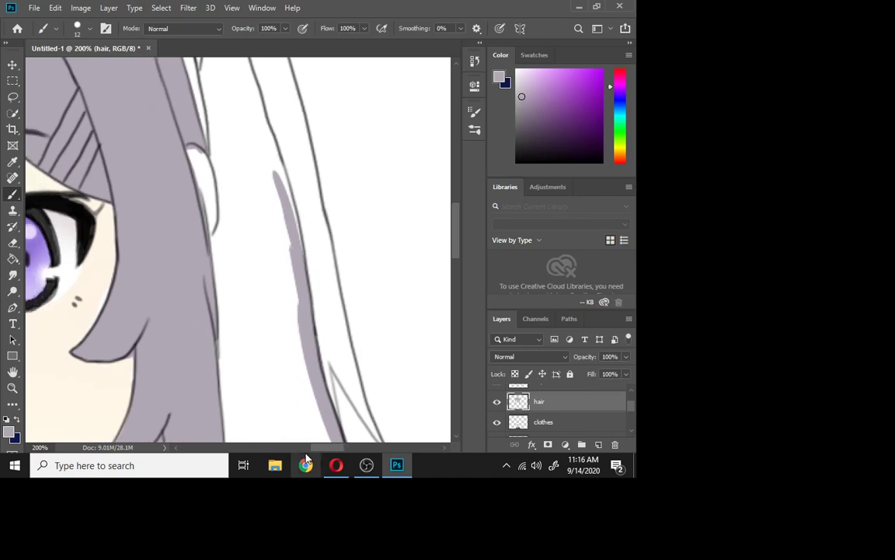
left_click_drag(454, 244, 454, 204)
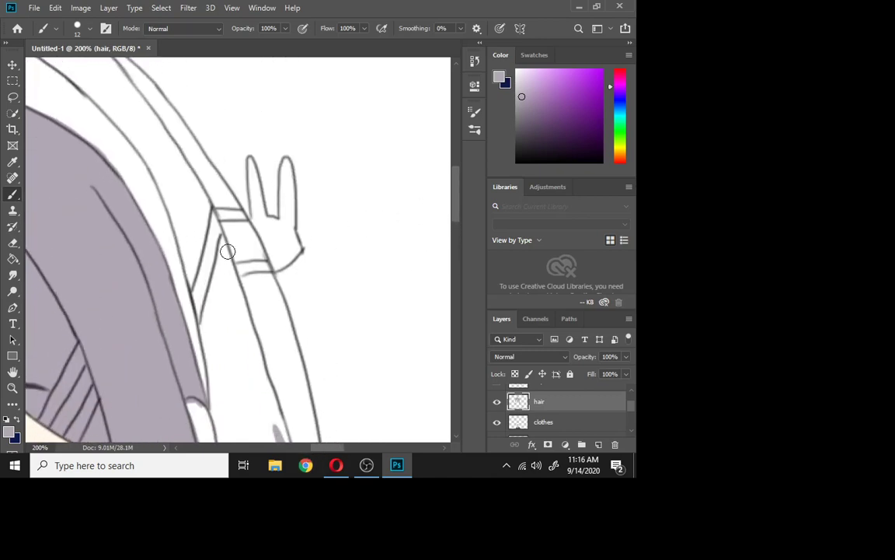
mouse_move(224, 242)
left_mouse_down()
mouse_move(281, 434)
mouse_move(222, 240)
mouse_move(213, 400)
mouse_move(266, 343)
left_mouse_up()
left_click_drag(430, 195, 459, 216)
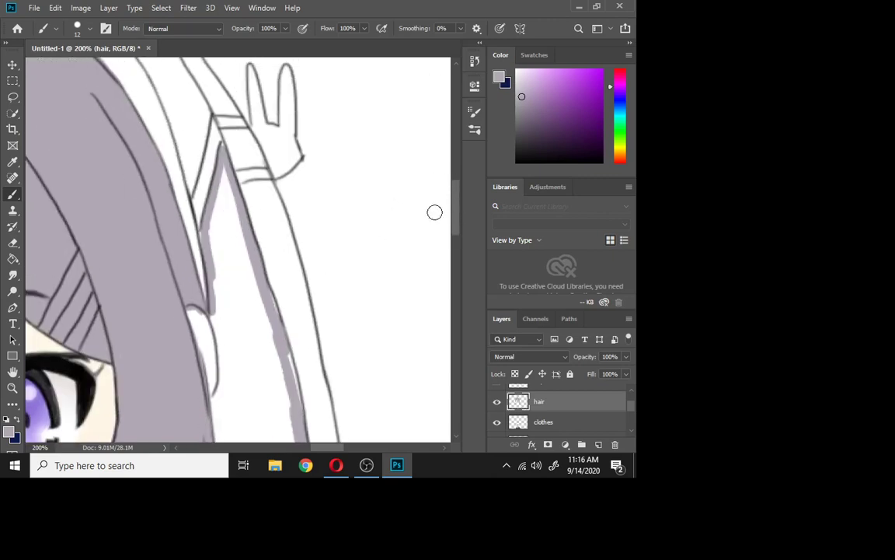
left_click_drag(453, 190, 454, 234)
mouse_move(222, 227)
left_mouse_down()
mouse_move(218, 209)
mouse_move(226, 276)
mouse_move(204, 257)
mouse_move(213, 214)
mouse_move(200, 283)
left_mouse_up()
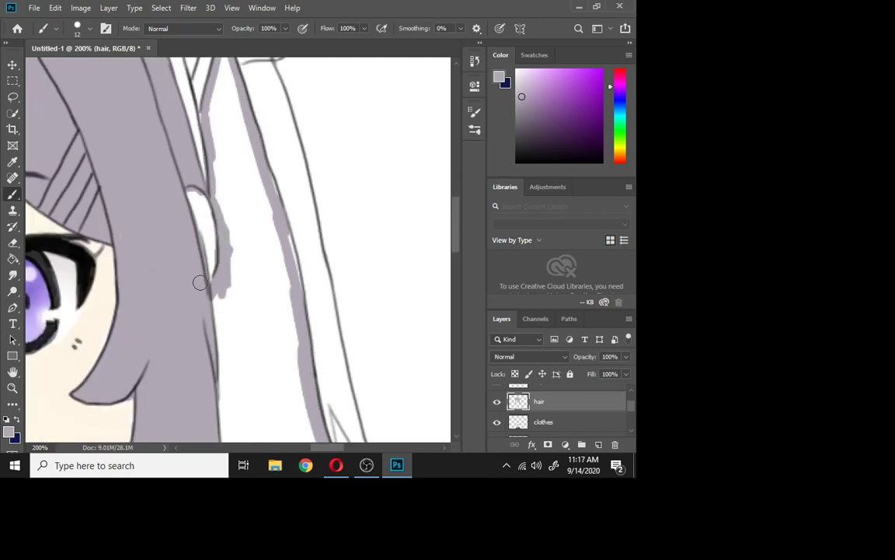
Fill the outlined back hair section with the hair color using the Paint Bucket, and undo the extra second fill.
left_click(12, 243)
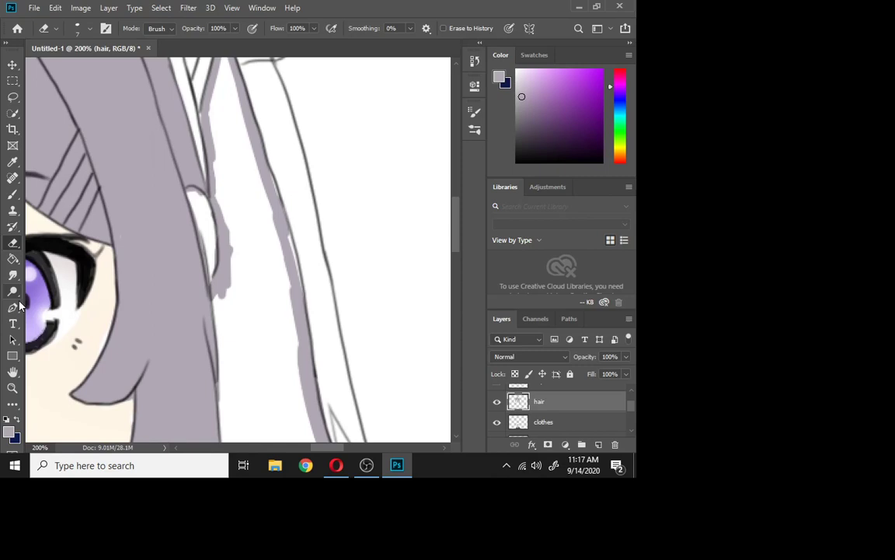
left_click(12, 260)
left_click(230, 346)
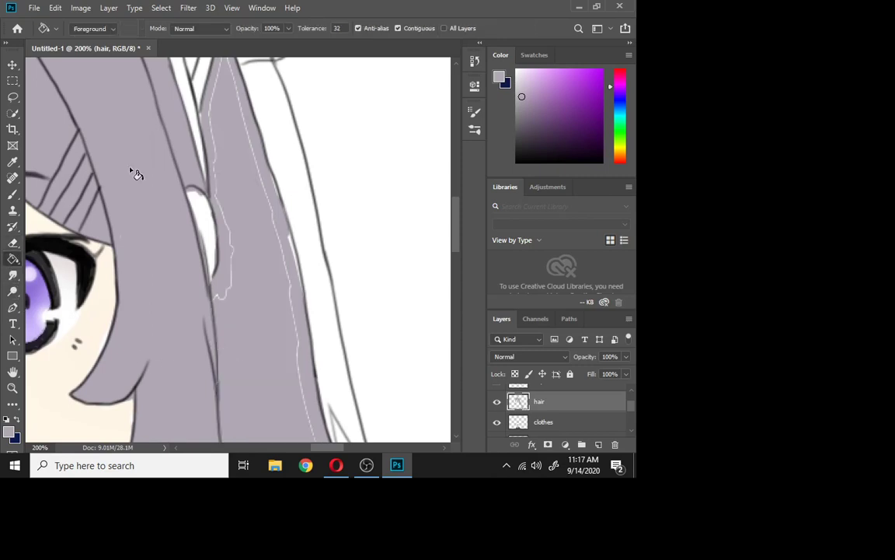
left_click(249, 356)
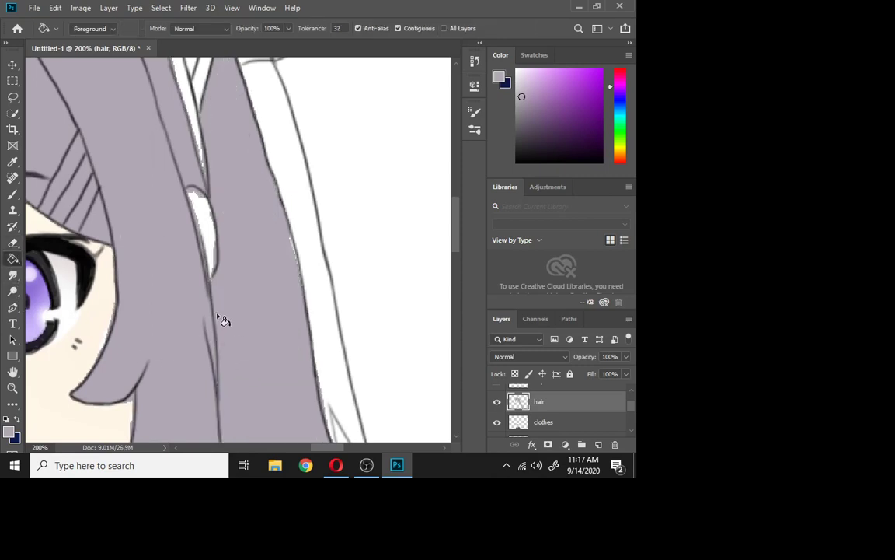
key("ctrl+z")
Brush over the white lines left in the upper back hair, from below the ornament down beside the long side strand.
left_click(12, 195)
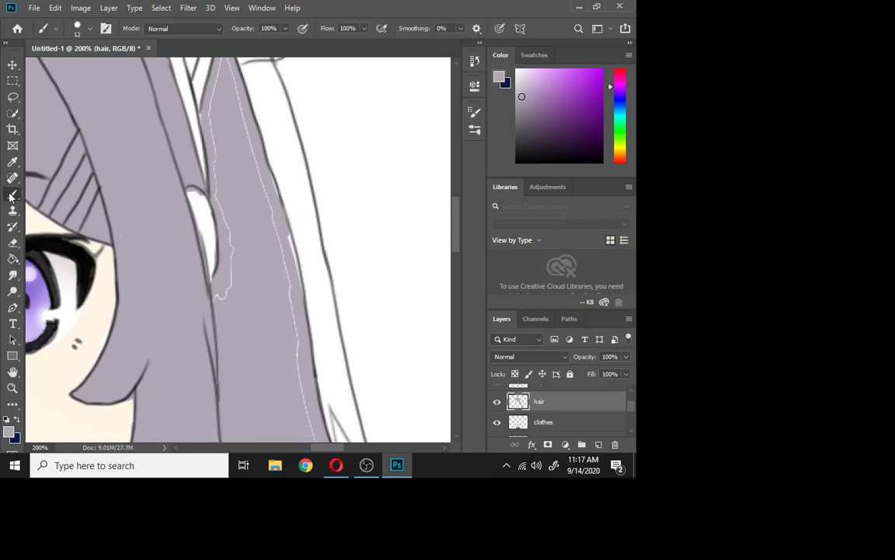
left_click_drag(220, 196, 226, 288)
mouse_move(217, 170)
left_mouse_down()
mouse_move(216, 77)
mouse_move(257, 170)
left_mouse_up()
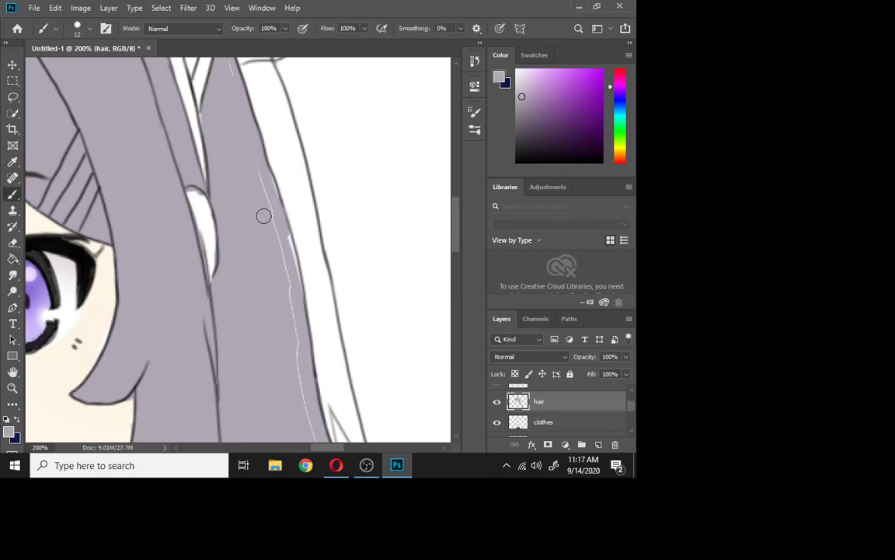
mouse_move(274, 244)
left_mouse_down()
mouse_move(300, 300)
mouse_move(280, 214)
mouse_move(294, 314)
left_mouse_up()
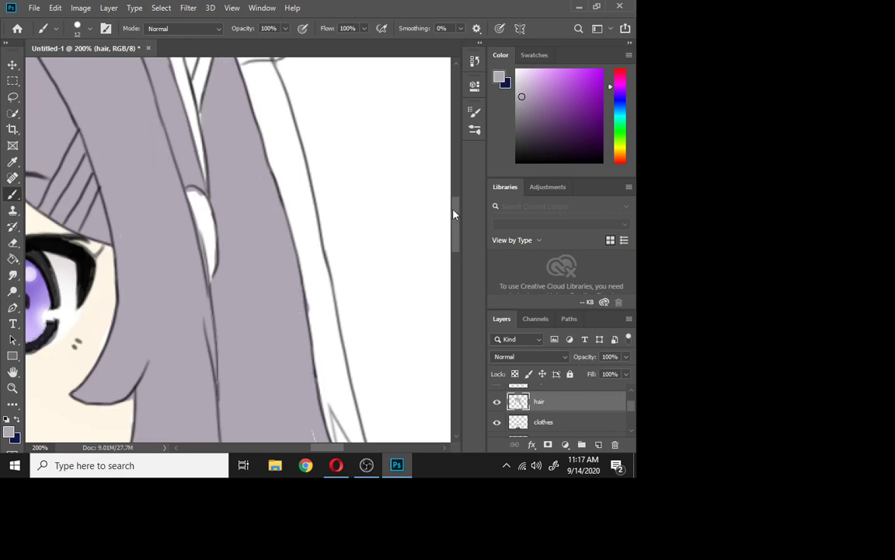
left_click_drag(454, 212, 457, 248)
mouse_move(349, 254)
left_mouse_down()
mouse_move(364, 354)
mouse_move(331, 286)
left_mouse_up()
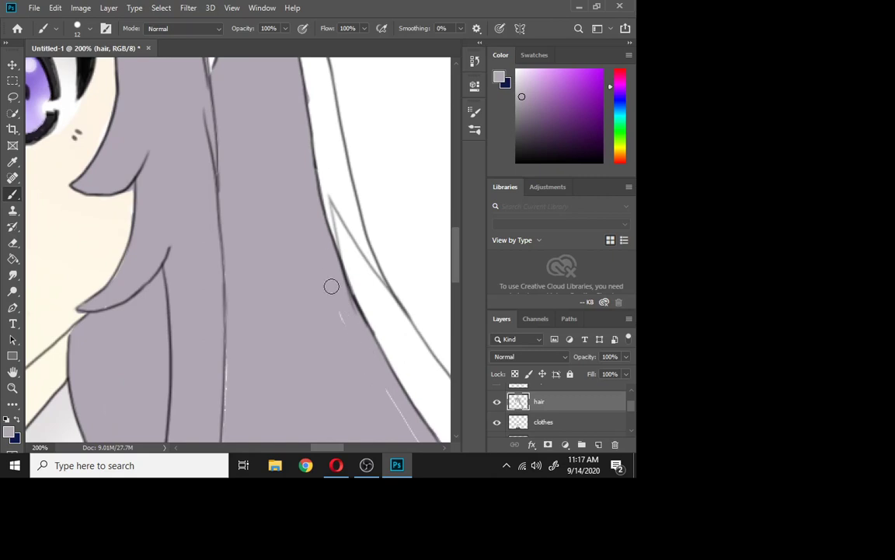
left_click_drag(235, 310, 214, 381)
Brush hair color over the white lines left along the back hair's outer edge, beside the shoulder.
left_click_drag(327, 448, 335, 449)
left_click_drag(457, 255, 461, 299)
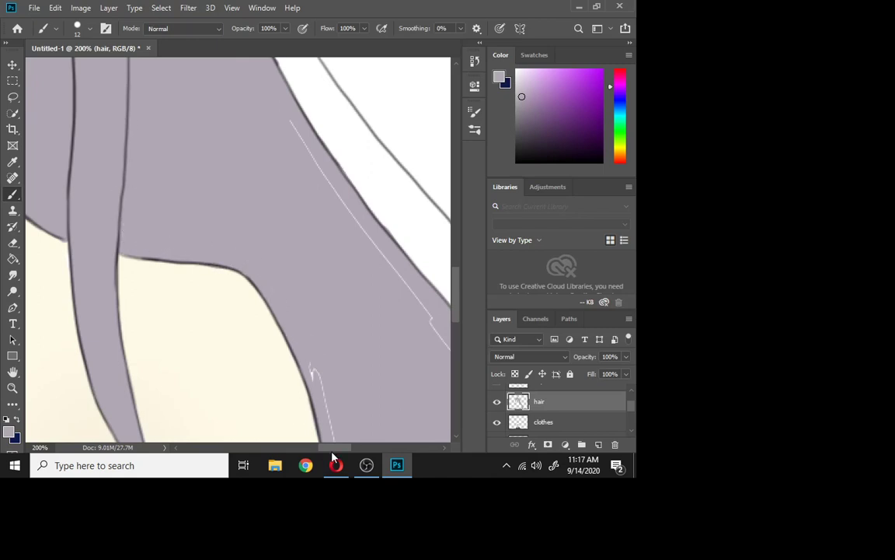
left_click_drag(332, 448, 339, 449)
left_click_drag(227, 180, 420, 435)
left_click_drag(455, 282, 458, 319)
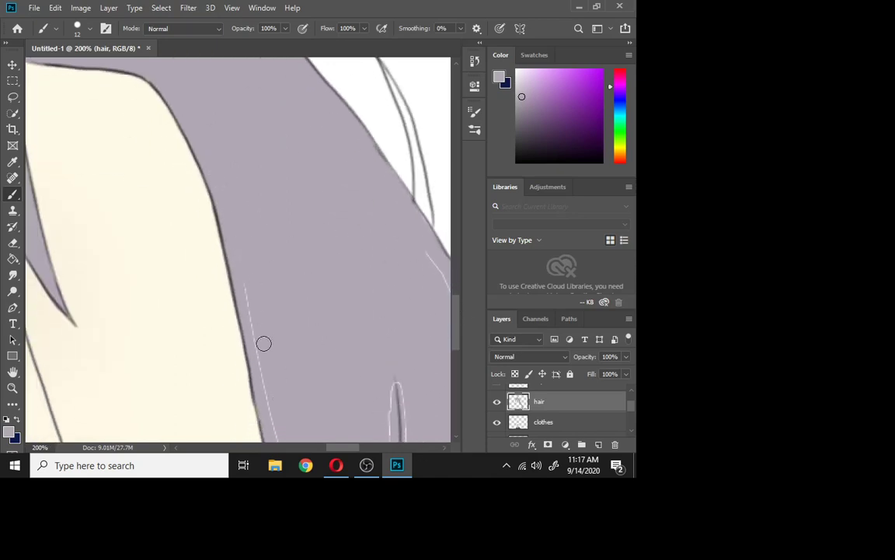
Brush over the remaining white lines in the lower back hair, around the inner strand line and along the outer curve to the canvas edge.
left_click_drag(340, 448, 352, 449)
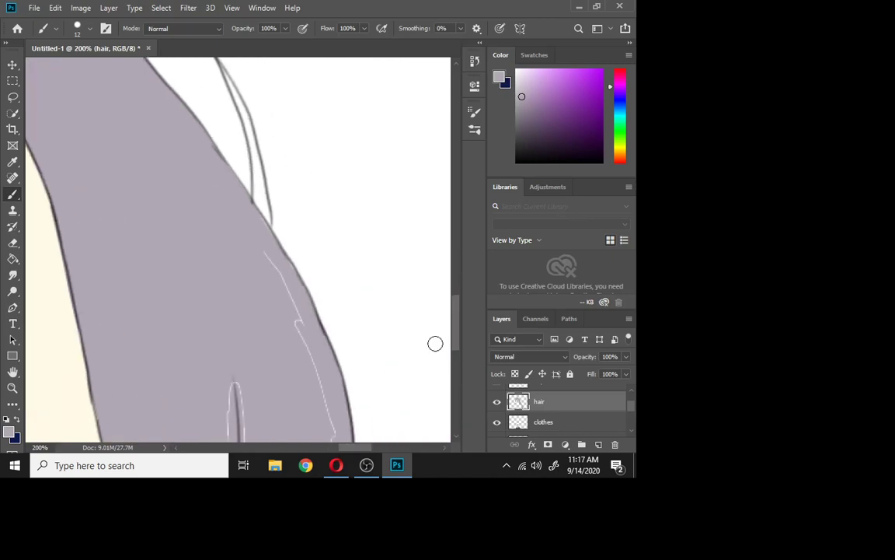
left_click_drag(453, 328, 457, 375)
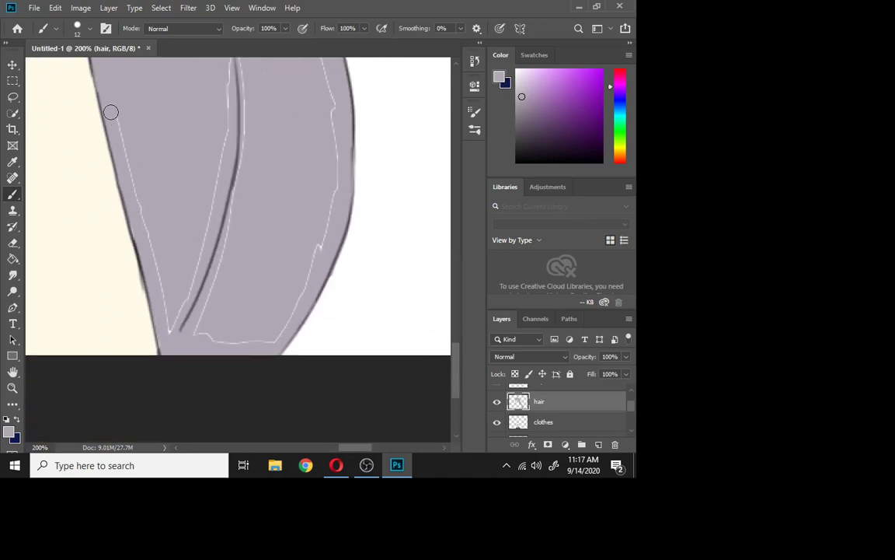
mouse_move(111, 113)
left_mouse_down()
mouse_move(185, 326)
mouse_move(162, 292)
mouse_move(196, 268)
mouse_move(234, 81)
left_mouse_up()
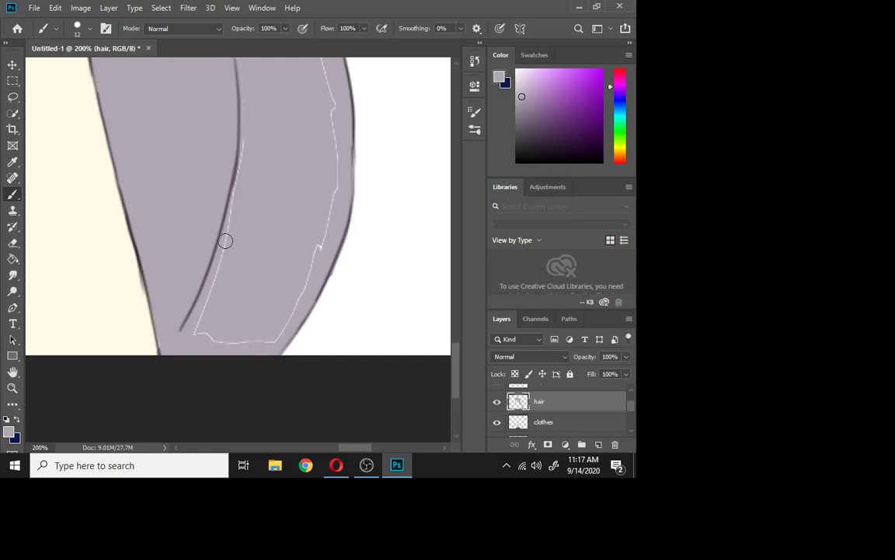
left_click_drag(225, 241, 205, 301)
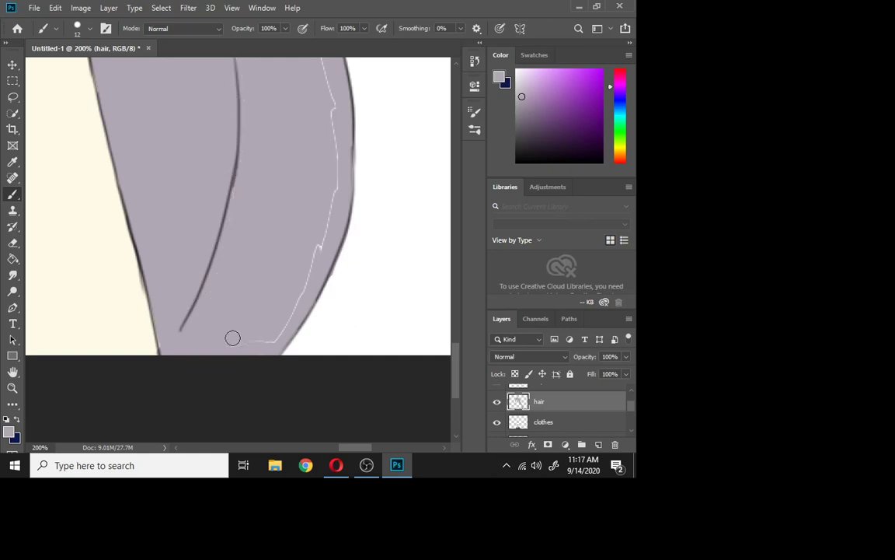
mouse_move(233, 338)
left_mouse_down()
mouse_move(300, 291)
mouse_move(335, 167)
left_mouse_up()
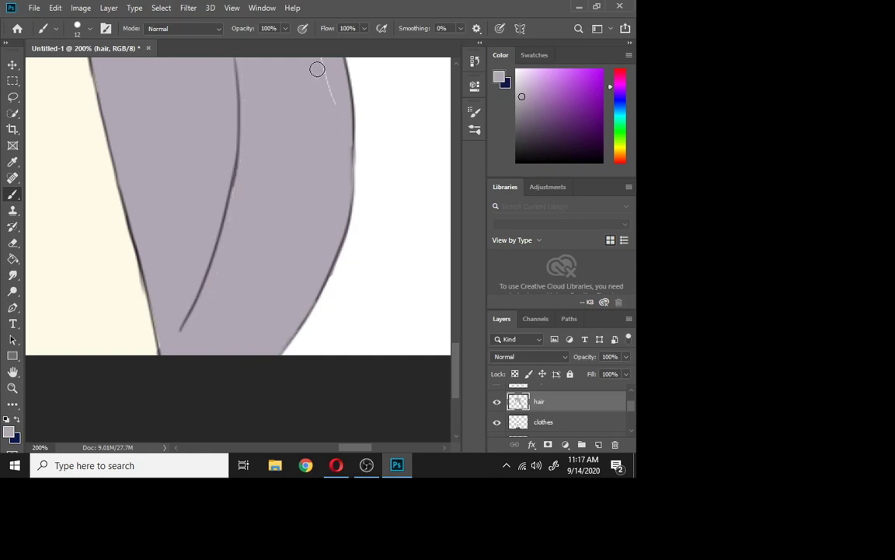
left_click_drag(460, 386, 451, 345)
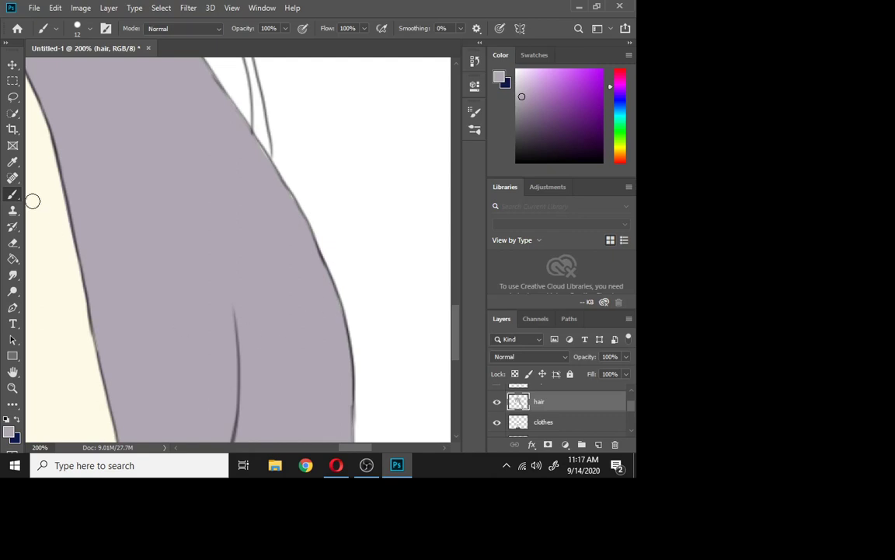
Examine the whole drawing for leftover marks and get a close view of the stray mark beside the lower back hair.
left_click(12, 387)
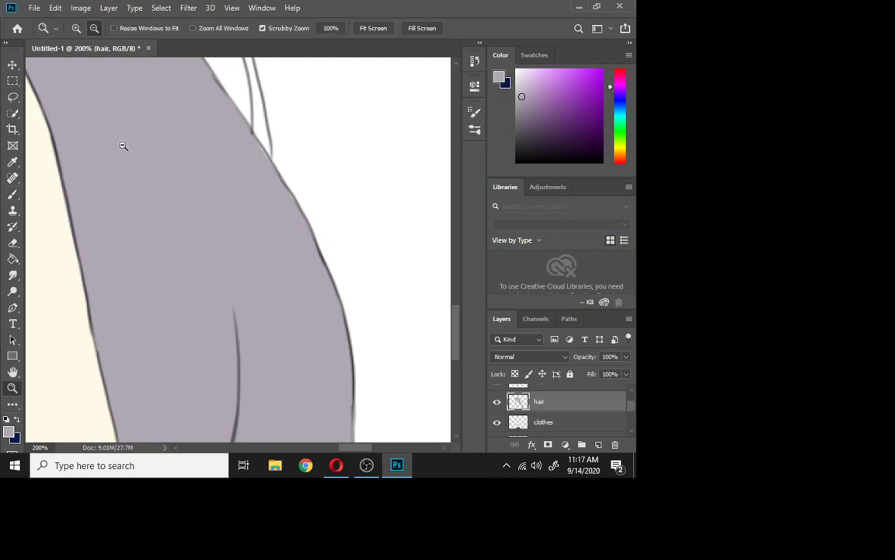
left_click(138, 201)
left_click(138, 202)
left_click(120, 177)
left_click(77, 160)
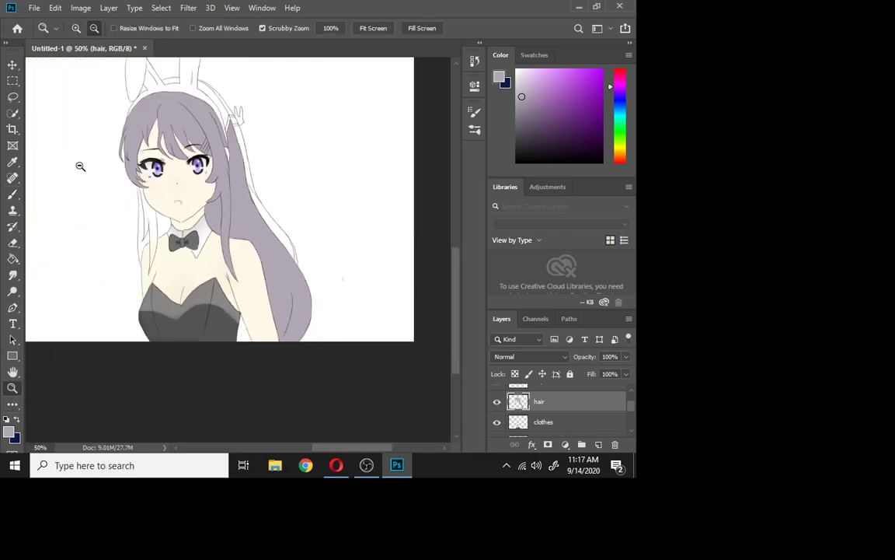
left_click(12, 242)
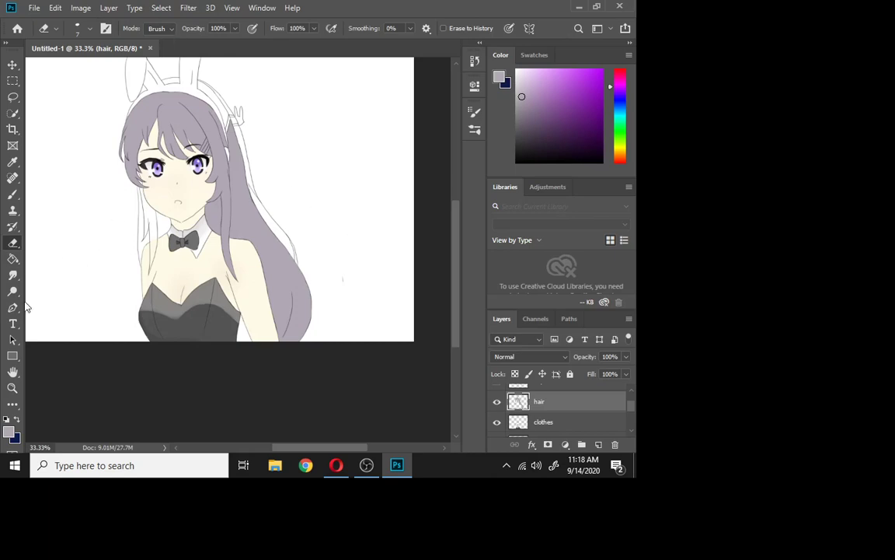
left_click(12, 387)
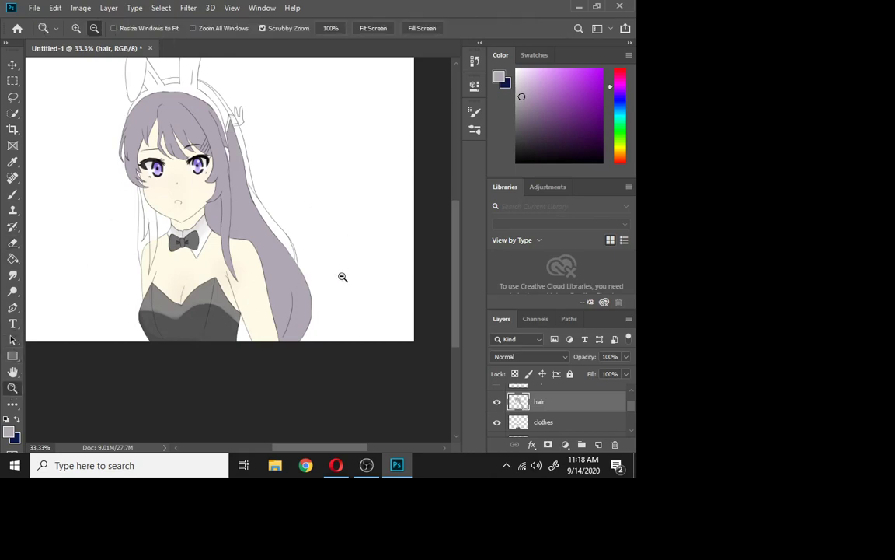
left_click_drag(322, 278, 195, 222)
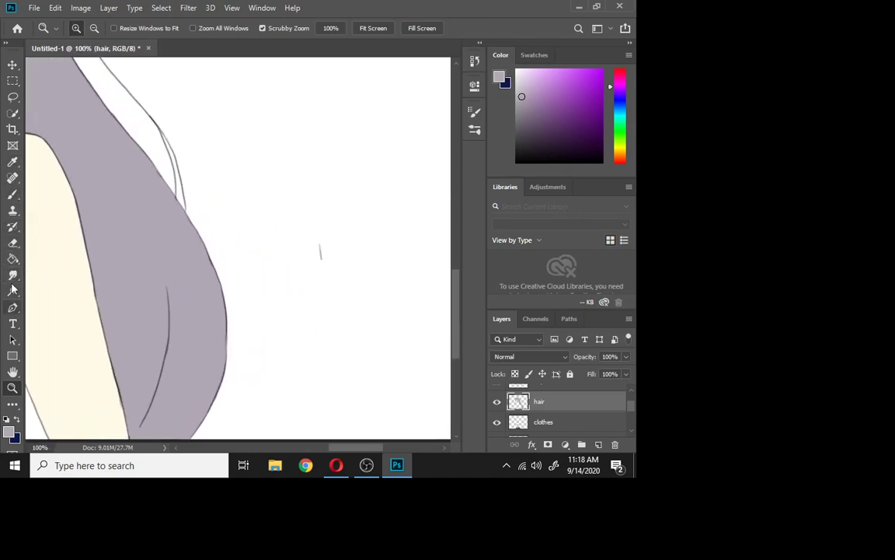
Toggle layer visibility to find which layer holds the stray mark, and erase the mark on Layer 2.
left_click(12, 242)
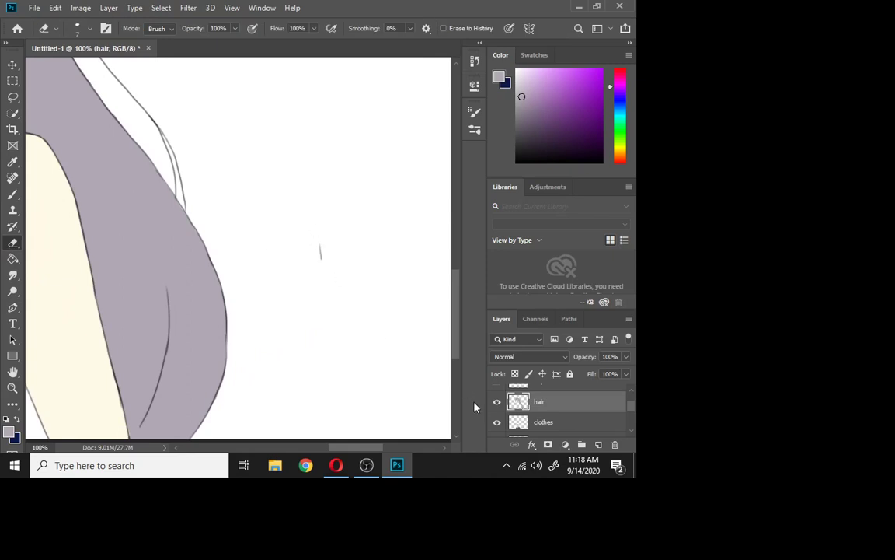
left_click(496, 401)
left_click(497, 401)
left_click_drag(634, 410, 633, 417)
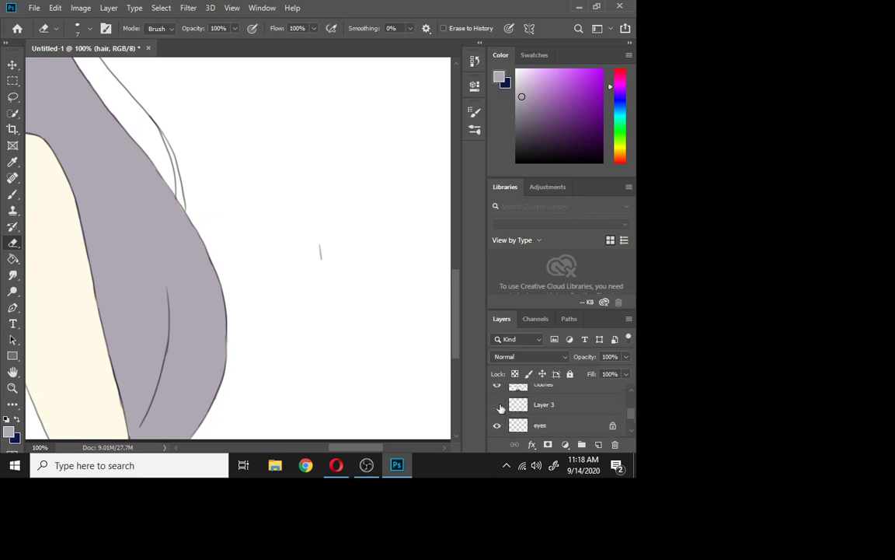
left_click_drag(632, 413, 630, 396)
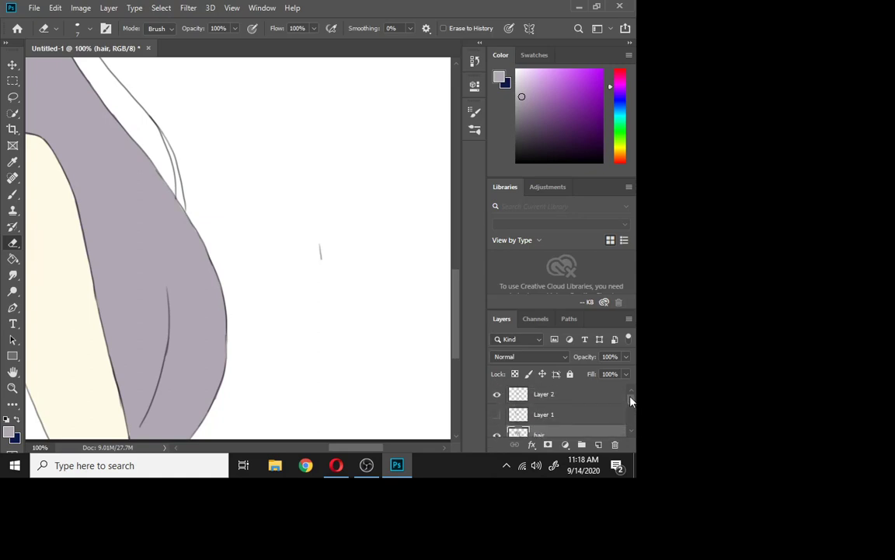
left_click(498, 414)
left_click(498, 414)
left_click(497, 414)
left_click(497, 415)
left_click(497, 394)
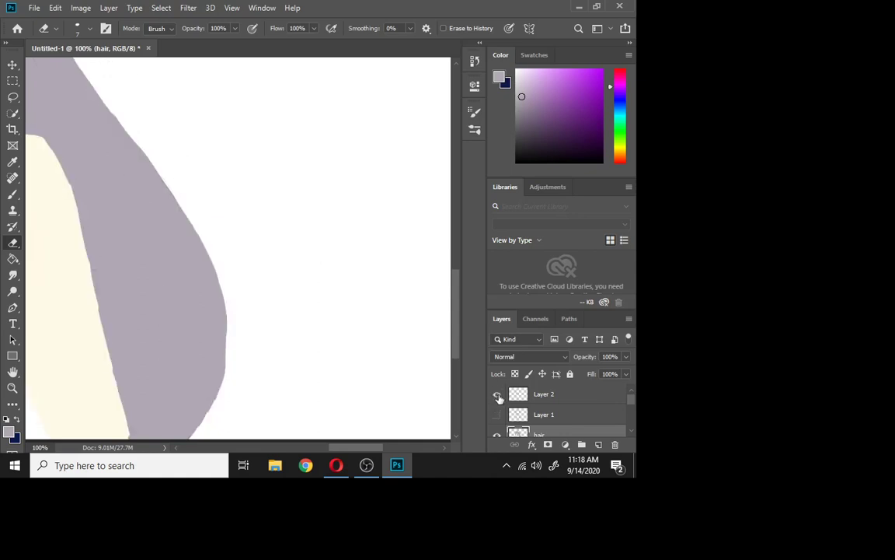
left_click(497, 395)
left_click(537, 394)
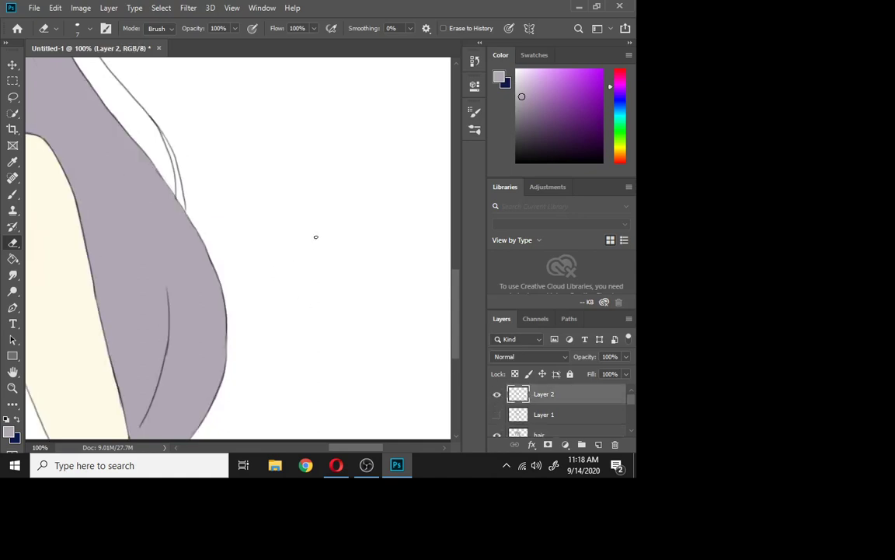
On the hair layer, paint the narrow strand beside the cheek down to its tip and the top of the strand under the jaw.
left_click(560, 432)
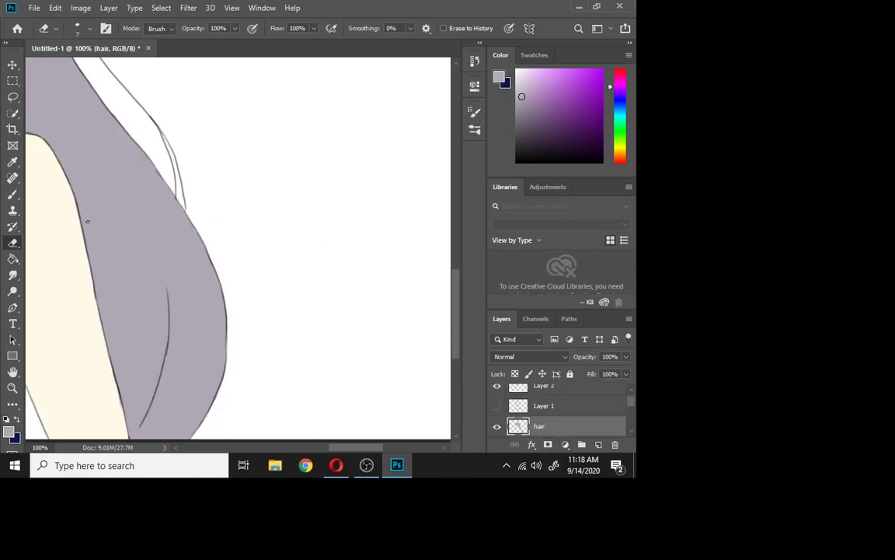
key("b")
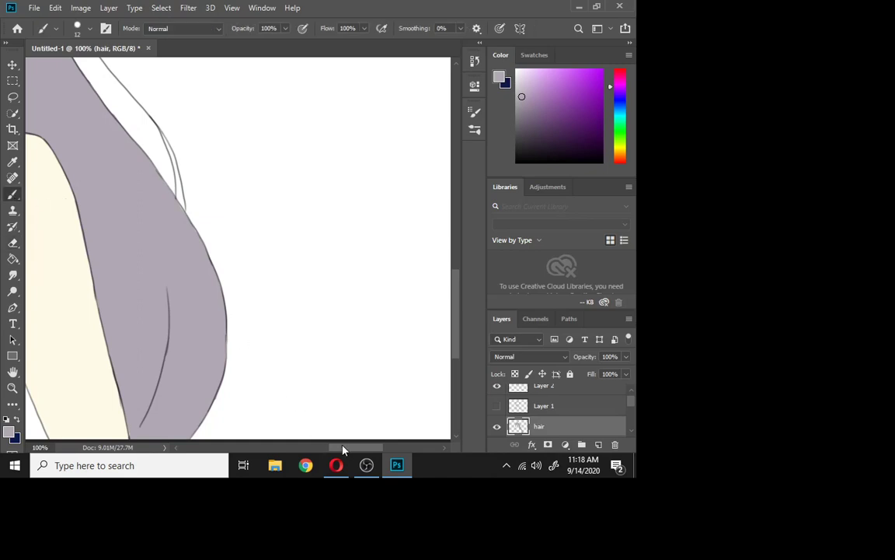
mouse_move(343, 450)
left_mouse_down()
mouse_move(266, 434)
mouse_move(281, 426)
left_mouse_up()
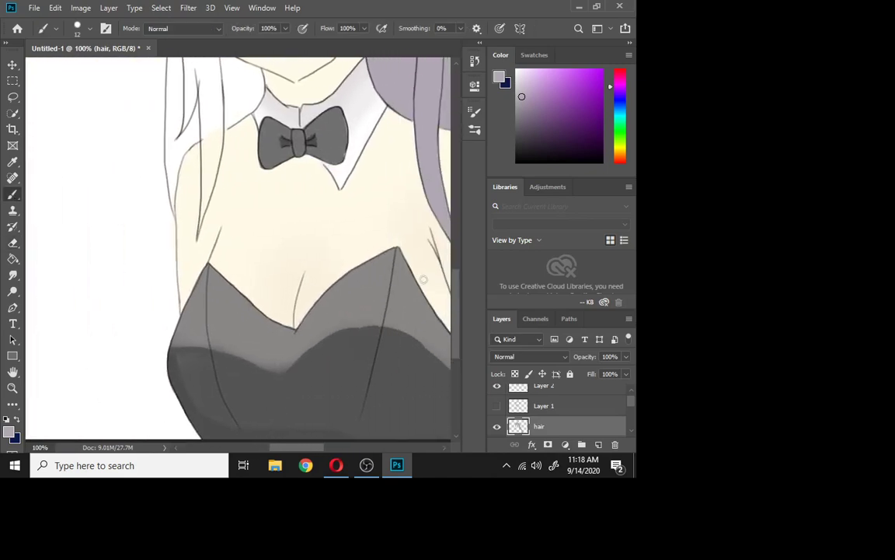
left_click_drag(462, 283, 447, 239)
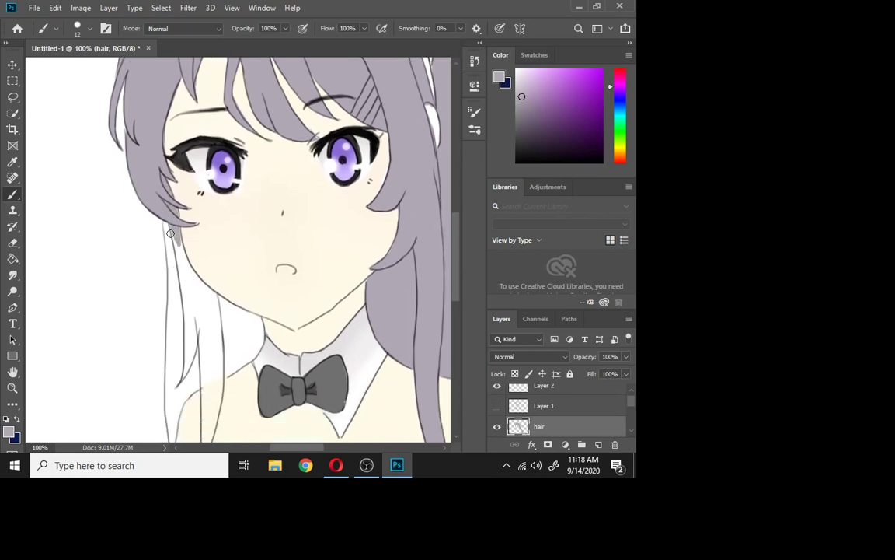
left_click_drag(170, 233, 187, 314)
left_click_drag(176, 260, 188, 361)
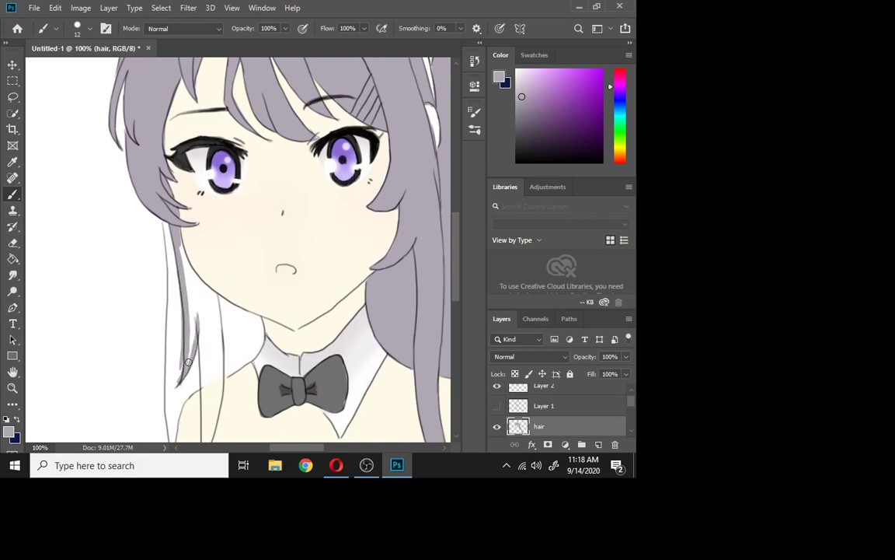
left_click_drag(190, 318, 193, 332)
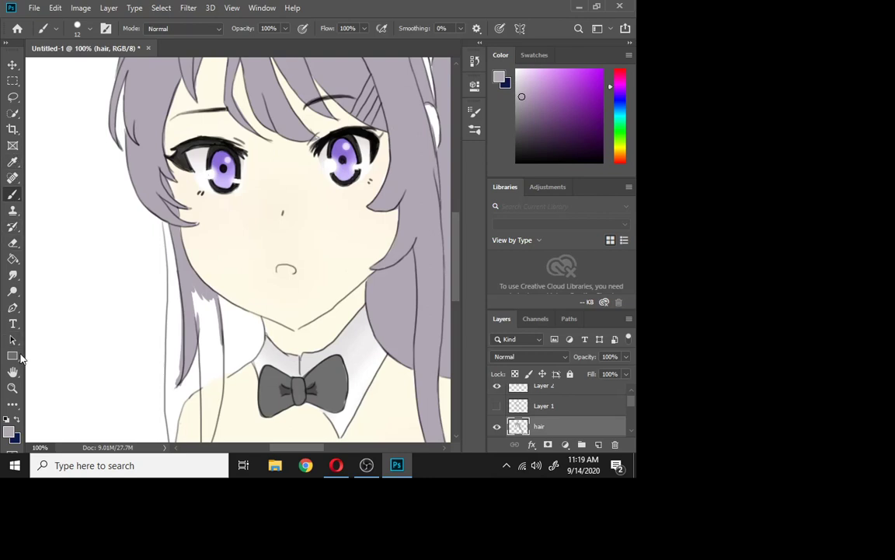
Zoom in on the unpainted hair strands hanging below the cheek, over the shoulder.
left_click(13, 387)
left_click(93, 29)
left_click(188, 261)
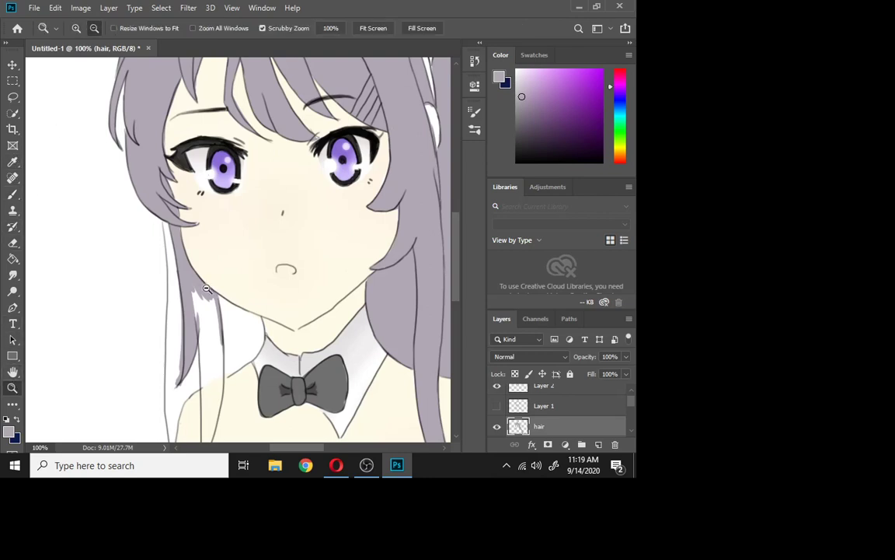
left_click(76, 29)
left_click(204, 371)
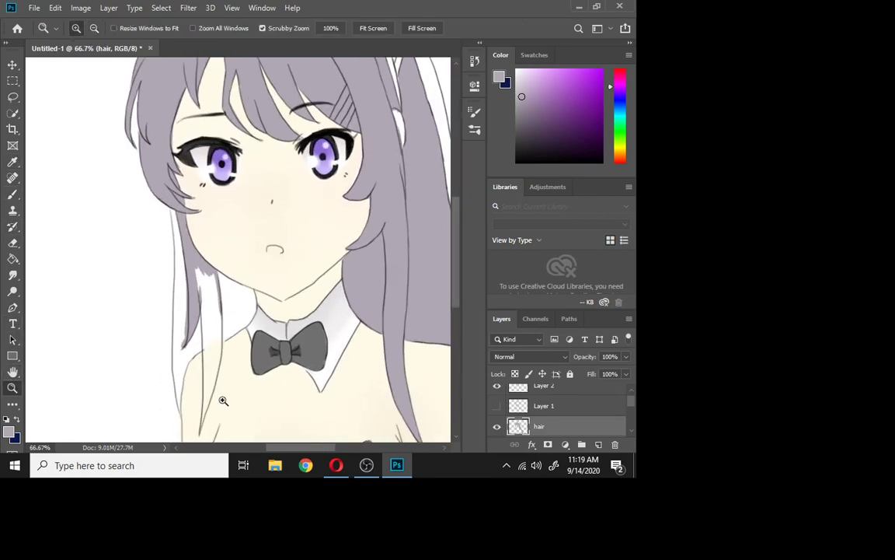
Paint the front hair strand hanging beside the collar in greyish purple on the hair layer, down to its pointed tip.
left_click(219, 396)
left_click(12, 195)
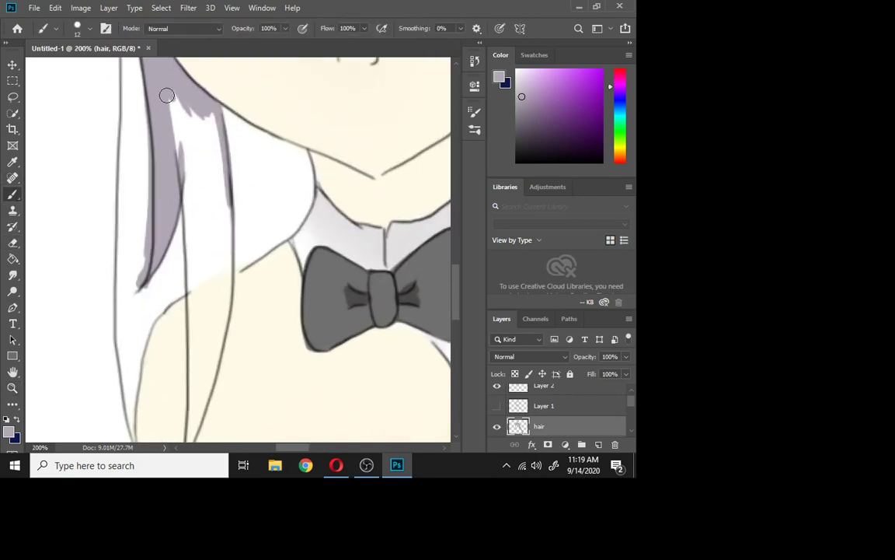
mouse_move(160, 91)
left_mouse_down()
mouse_move(169, 86)
mouse_move(195, 187)
mouse_move(213, 208)
mouse_move(221, 184)
mouse_move(153, 224)
mouse_move(198, 334)
mouse_move(188, 262)
mouse_move(195, 346)
mouse_move(204, 216)
mouse_move(218, 266)
mouse_move(220, 214)
mouse_move(227, 253)
mouse_move(220, 314)
mouse_move(206, 290)
mouse_move(207, 312)
mouse_move(243, 255)
left_mouse_up()
left_click_drag(455, 287, 456, 304)
left_click_drag(196, 263, 206, 253)
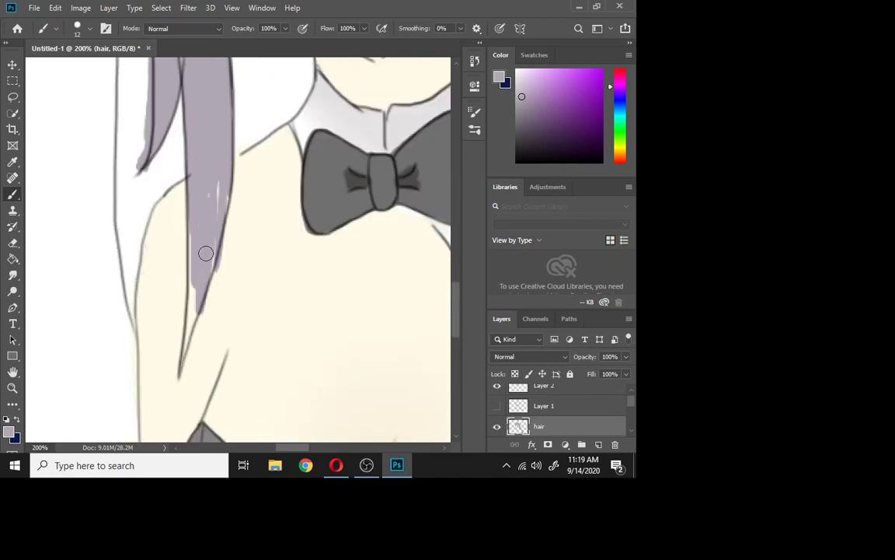
mouse_move(221, 214)
left_mouse_down()
mouse_move(190, 314)
mouse_move(185, 212)
left_mouse_up()
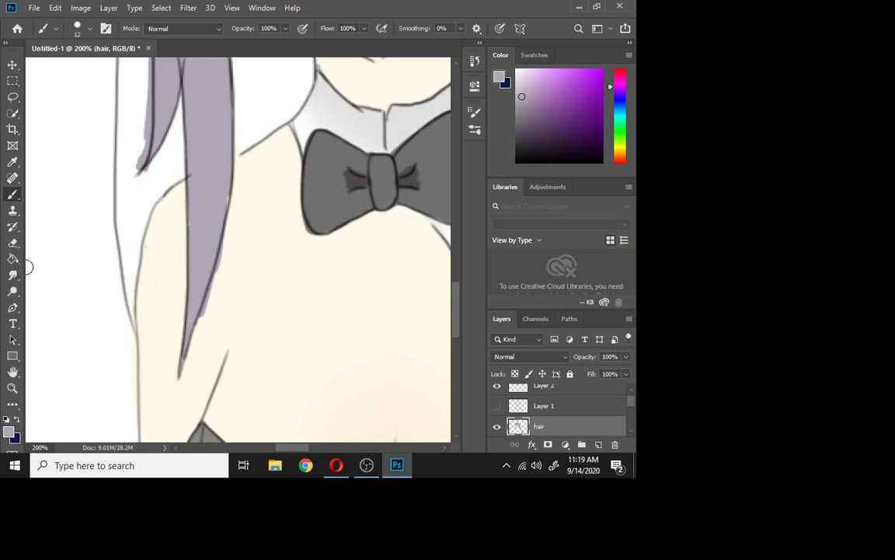
Erase the purple overspill along the inner edge of the front strand's lower end.
left_click(12, 243)
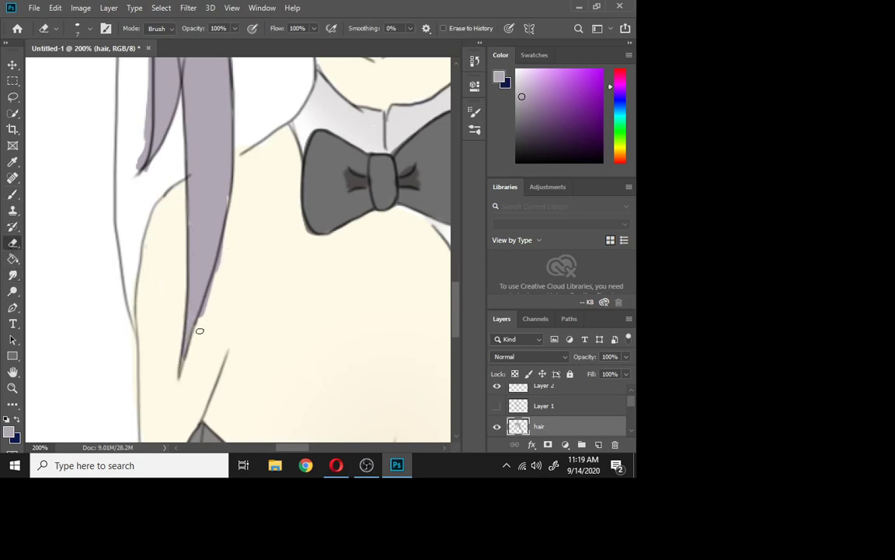
left_click_drag(211, 286, 229, 219)
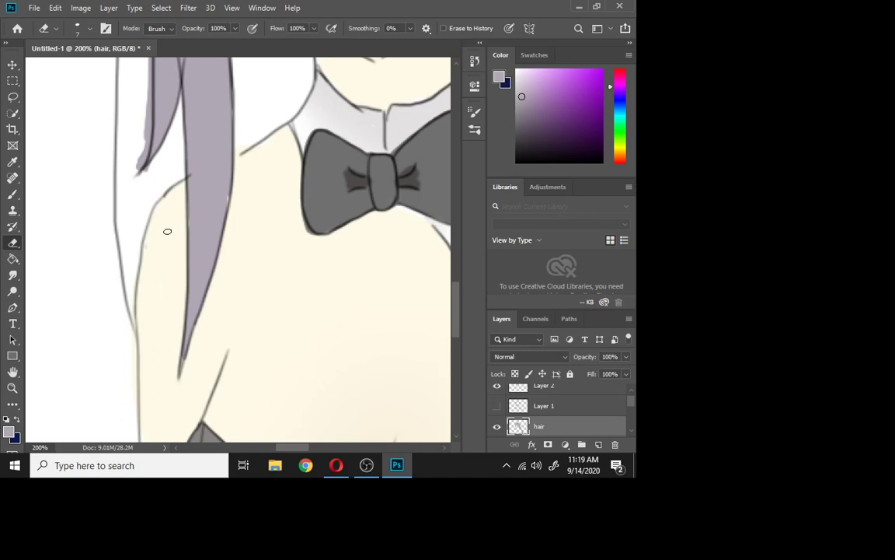
left_click(13, 210)
left_click(224, 211)
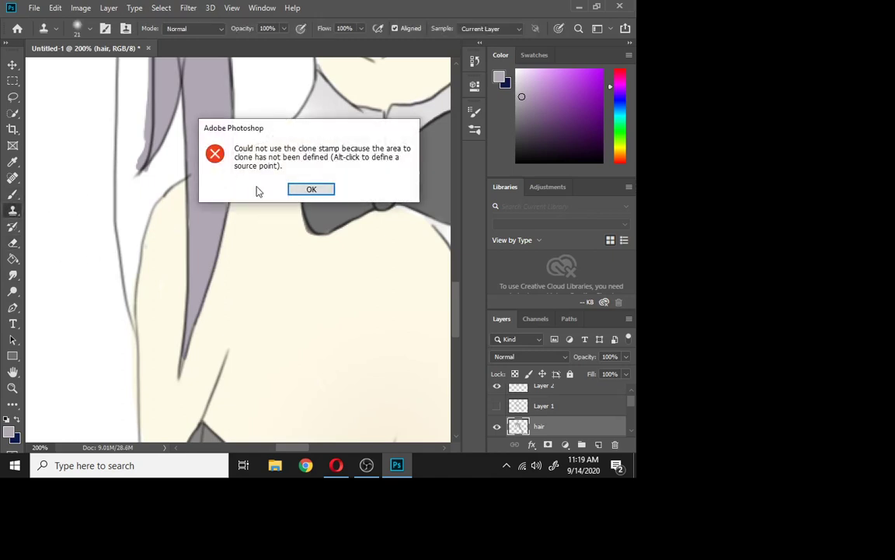
left_click(308, 192)
Fill the white hair area between the front strand, the jawline and the collar with the same greyish purple.
left_click(12, 194)
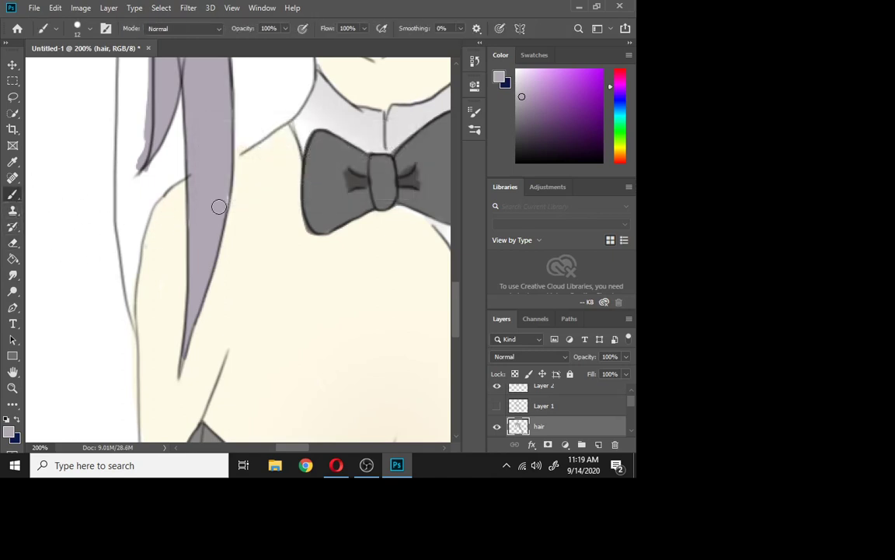
left_click_drag(459, 319, 456, 292)
mouse_move(203, 175)
left_mouse_down()
mouse_move(278, 238)
mouse_move(211, 191)
mouse_move(227, 205)
mouse_move(290, 241)
mouse_move(217, 197)
mouse_move(225, 204)
mouse_move(283, 232)
mouse_move(211, 190)
mouse_move(300, 242)
mouse_move(221, 220)
left_mouse_up()
mouse_move(304, 245)
left_mouse_down()
mouse_move(307, 284)
mouse_move(305, 268)
mouse_move(284, 324)
mouse_move(300, 296)
mouse_move(261, 337)
mouse_move(229, 352)
mouse_move(244, 271)
left_mouse_up()
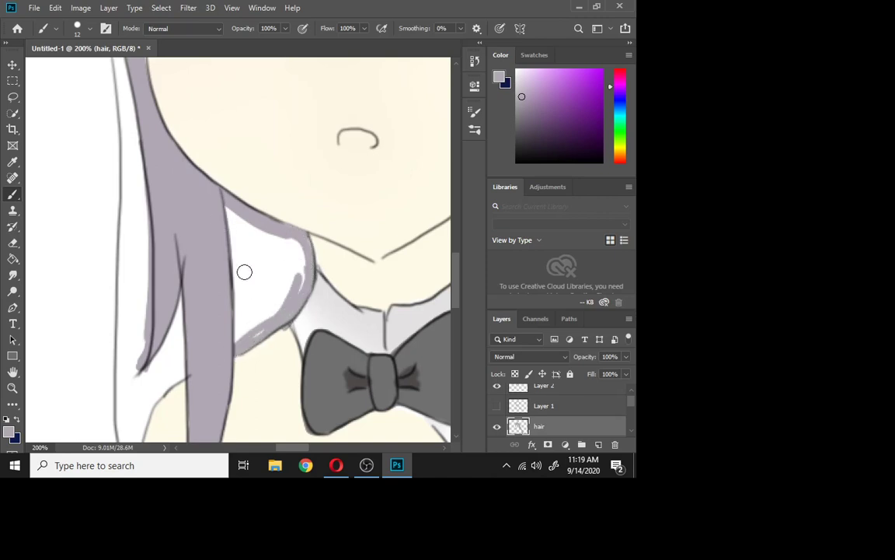
mouse_move(225, 222)
left_mouse_down()
mouse_move(241, 317)
mouse_move(224, 203)
mouse_move(231, 339)
mouse_move(248, 320)
mouse_move(243, 295)
mouse_move(268, 276)
mouse_move(291, 276)
mouse_move(257, 269)
mouse_move(239, 243)
left_mouse_up()
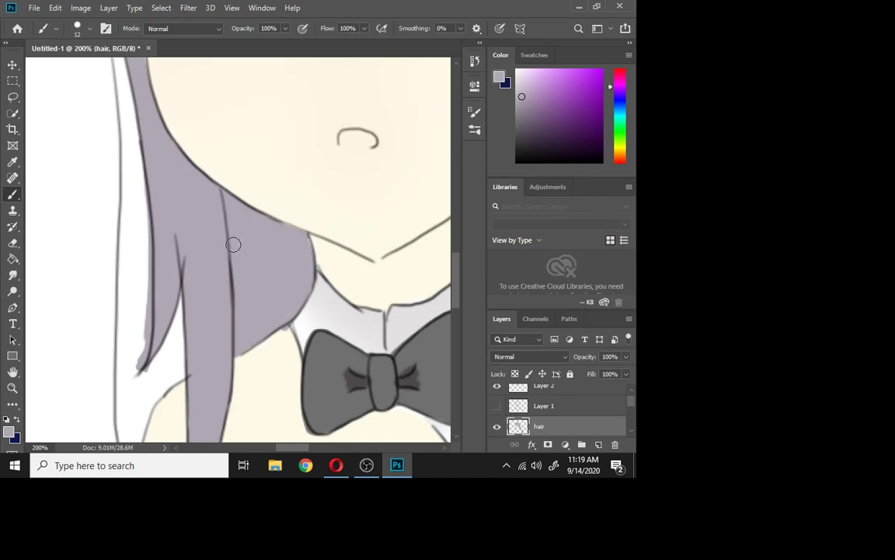
Fill the outermost hair strand with greyish purple, from the shoulder curve and lower tip up to the cheek locks.
left_click_drag(181, 370, 192, 366)
left_click_drag(298, 452, 294, 452)
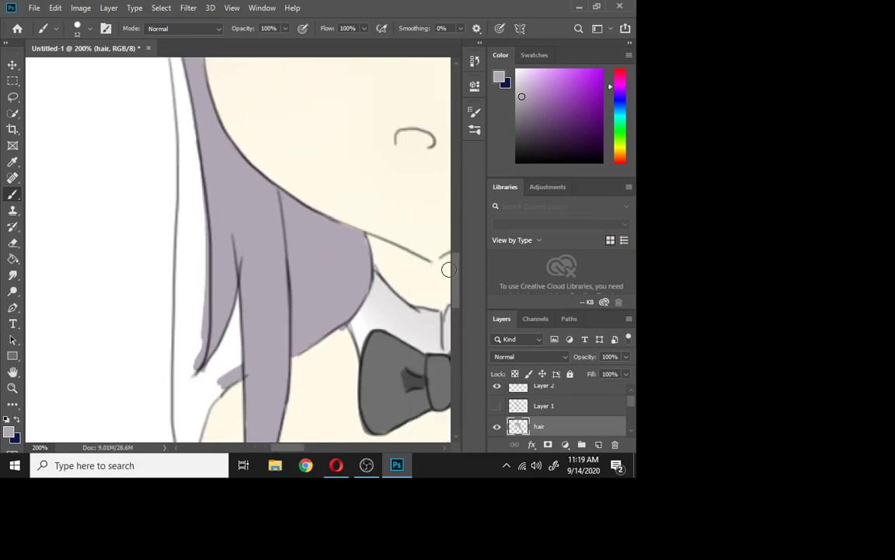
left_click_drag(459, 280, 460, 300)
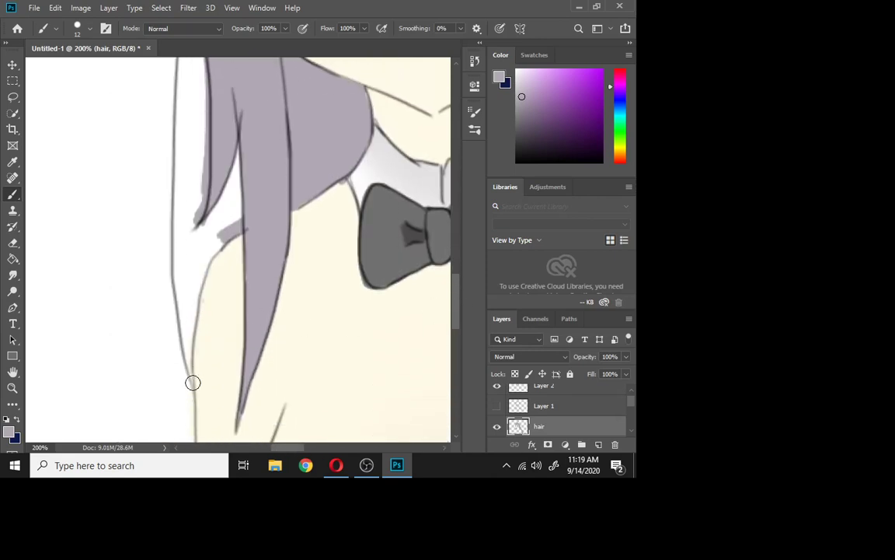
mouse_move(192, 383)
left_mouse_down()
mouse_move(185, 344)
mouse_move(213, 254)
mouse_move(196, 281)
left_mouse_up()
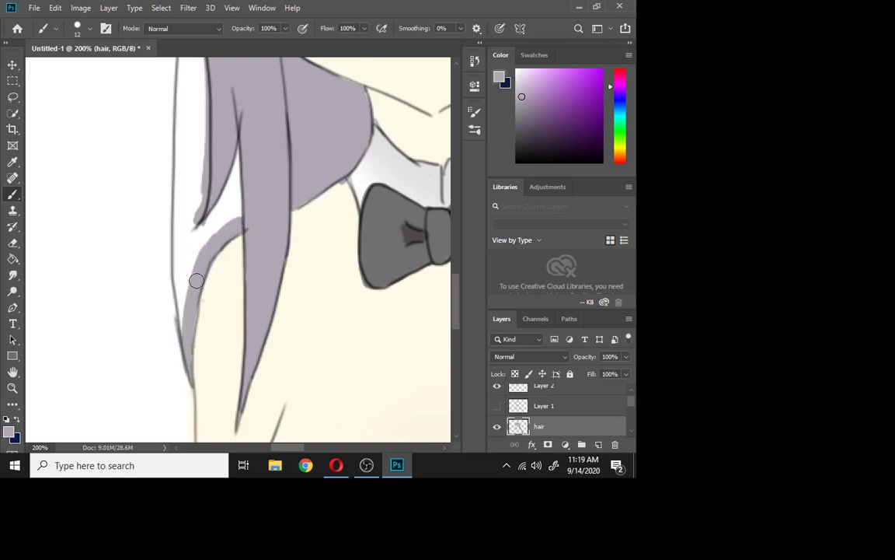
mouse_move(185, 353)
left_mouse_down()
mouse_move(180, 213)
mouse_move(182, 329)
mouse_move(191, 160)
mouse_move(205, 168)
mouse_move(219, 150)
mouse_move(241, 213)
left_mouse_up()
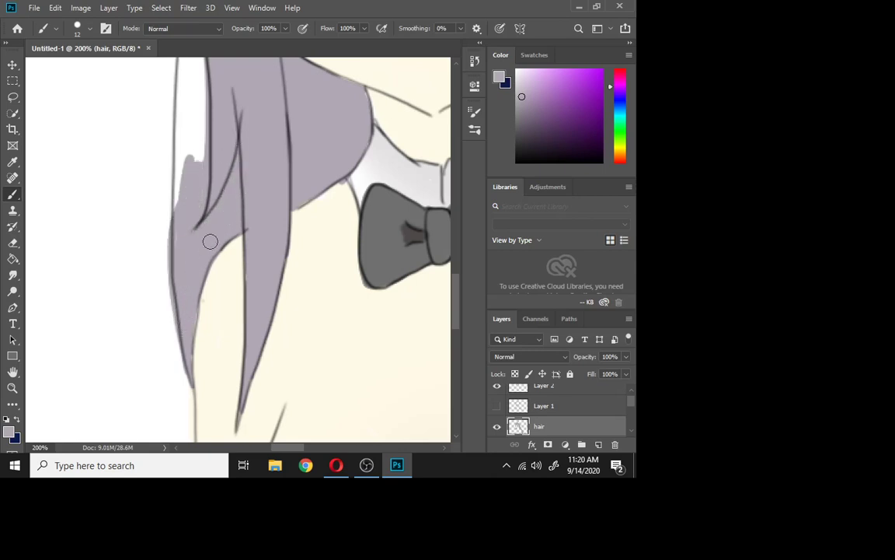
mouse_move(209, 242)
left_mouse_down()
mouse_move(186, 182)
mouse_move(180, 233)
mouse_move(180, 194)
left_mouse_up()
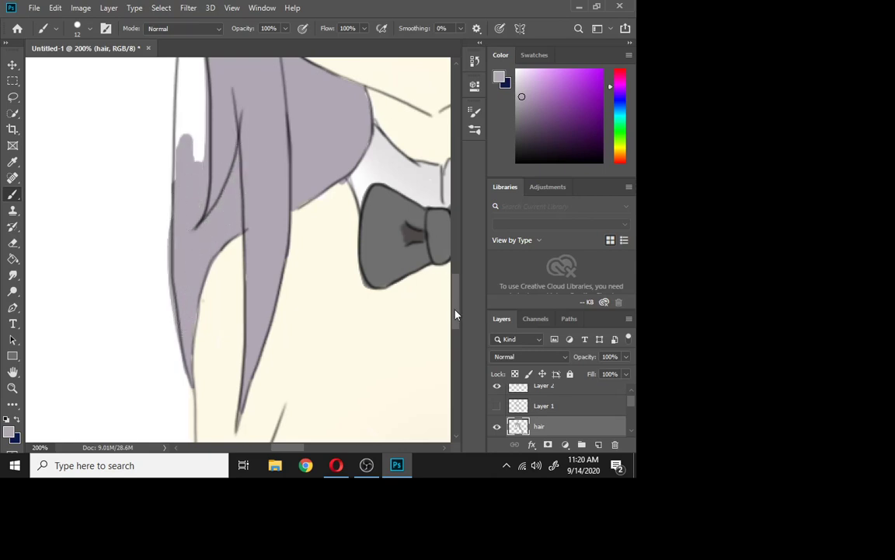
left_click_drag(456, 315, 454, 282)
mouse_move(187, 180)
left_mouse_down()
mouse_move(175, 105)
mouse_move(217, 380)
mouse_move(200, 332)
mouse_move(190, 199)
mouse_move(194, 372)
mouse_move(187, 202)
mouse_move(183, 400)
mouse_move(181, 153)
left_mouse_up()
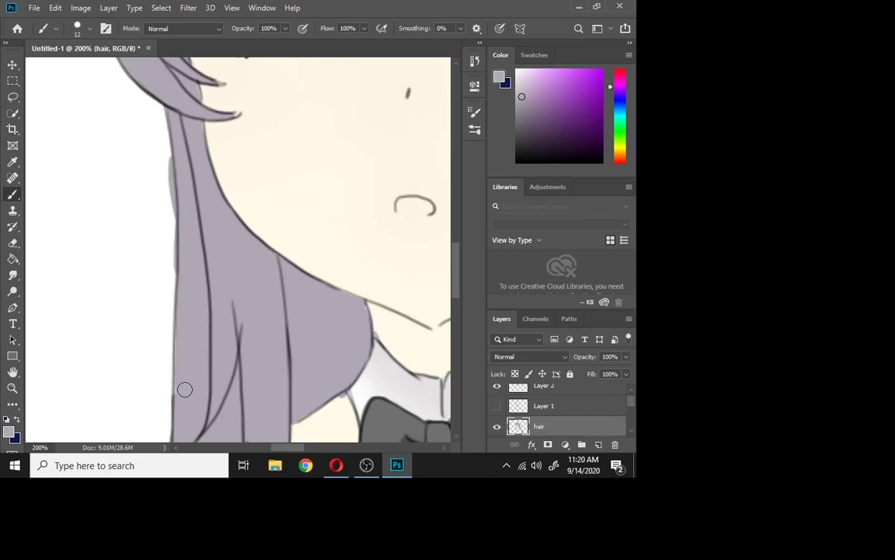
left_click_drag(184, 390, 178, 356)
Erase the purple overspill outside the outermost strand's outline, next to the white background.
left_click(14, 242)
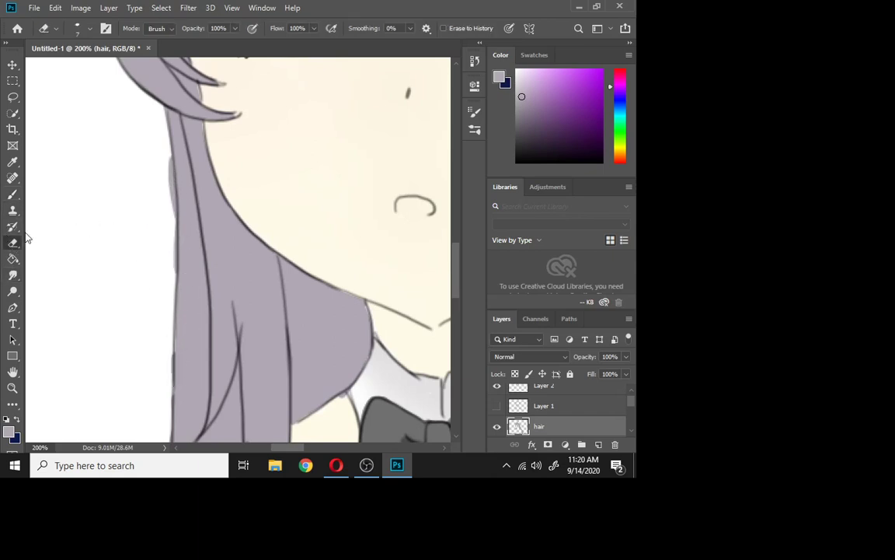
left_click_drag(167, 153, 169, 289)
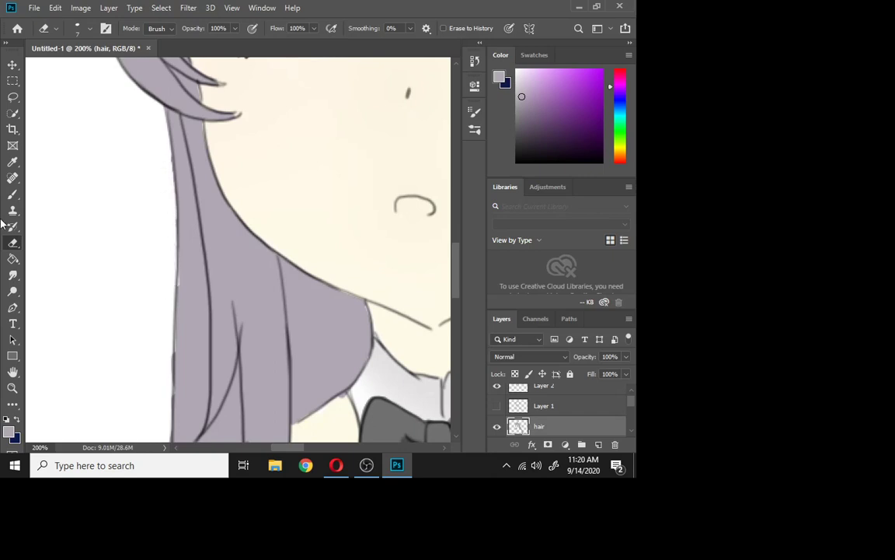
left_click(12, 194)
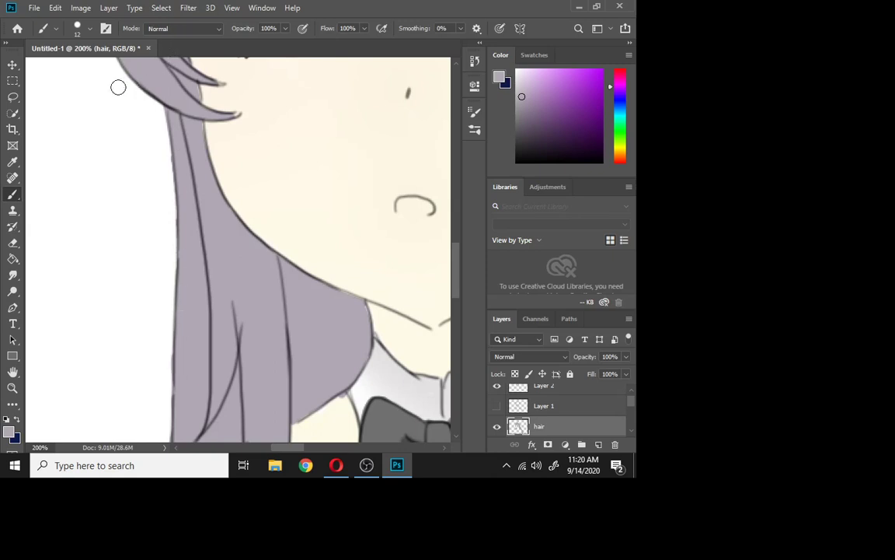
Fill the small hair section behind the headband, between the two bunny ears, with greyish purple.
left_click(12, 388)
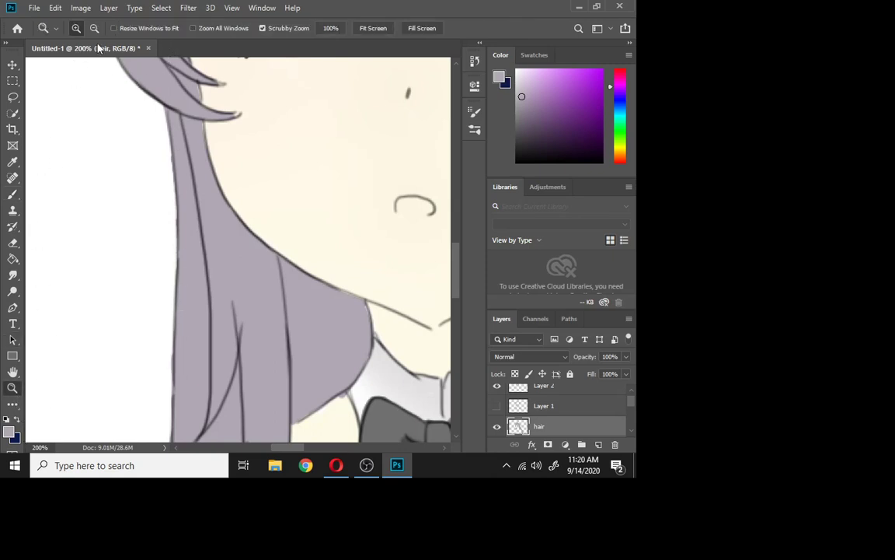
left_click(162, 235)
left_click(162, 235)
left_click(162, 235)
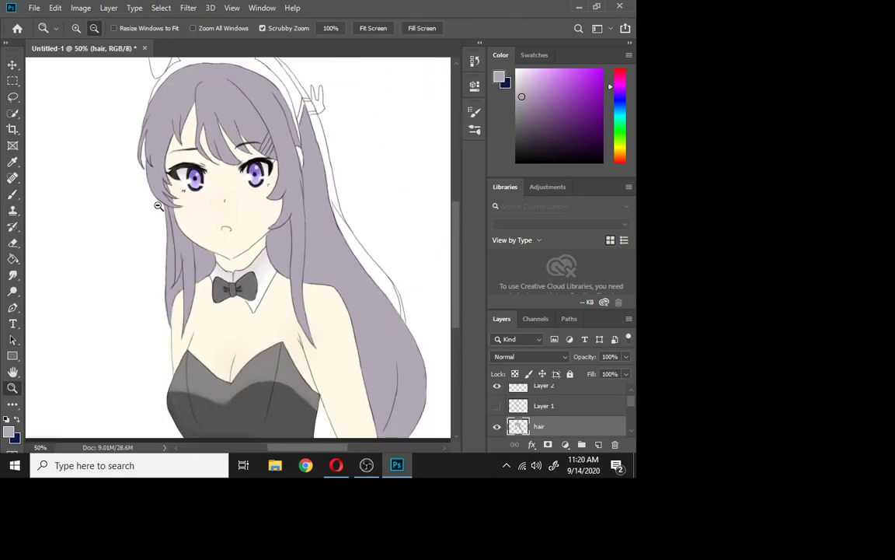
left_click(157, 191)
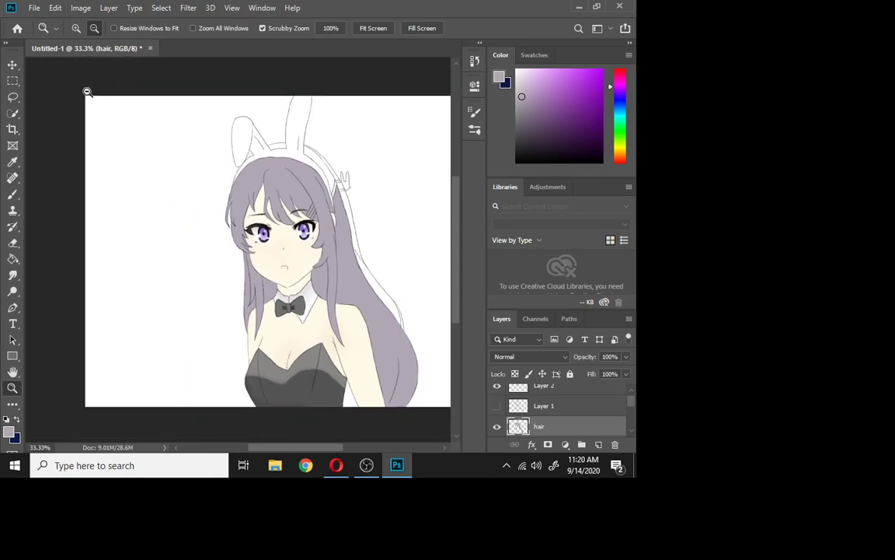
left_click(264, 162)
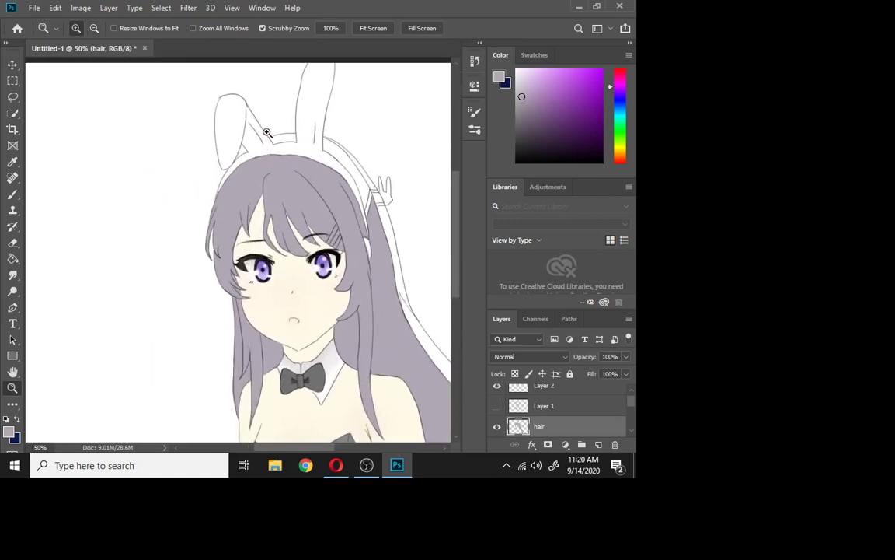
left_click(311, 123)
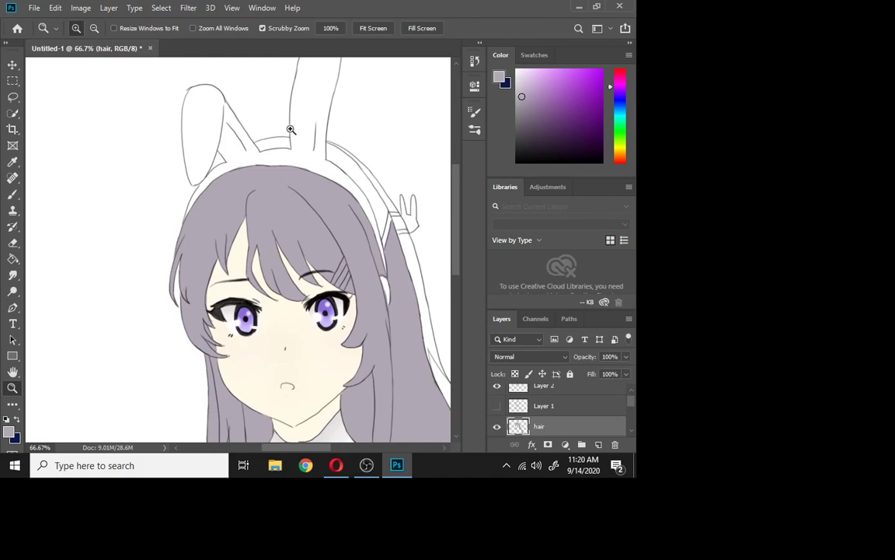
left_click(262, 134)
left_click(252, 136)
left_click(130, 185)
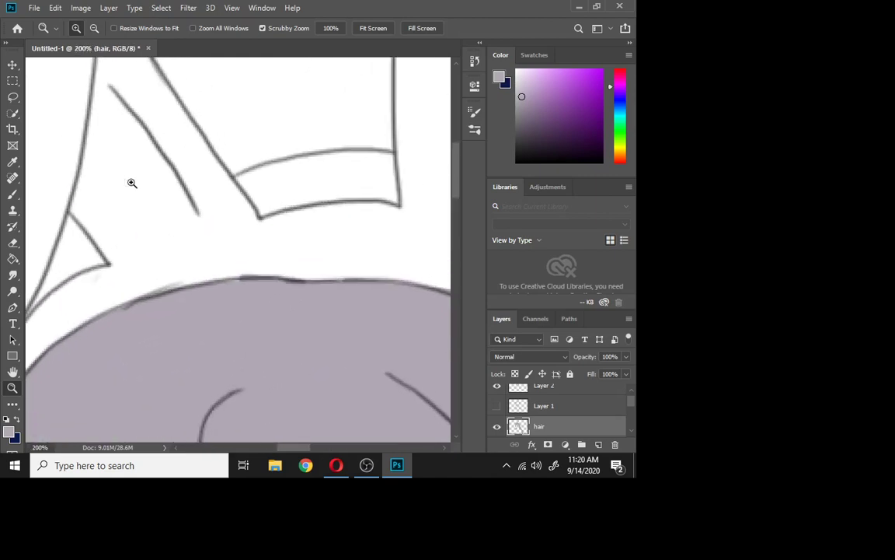
left_click(12, 194)
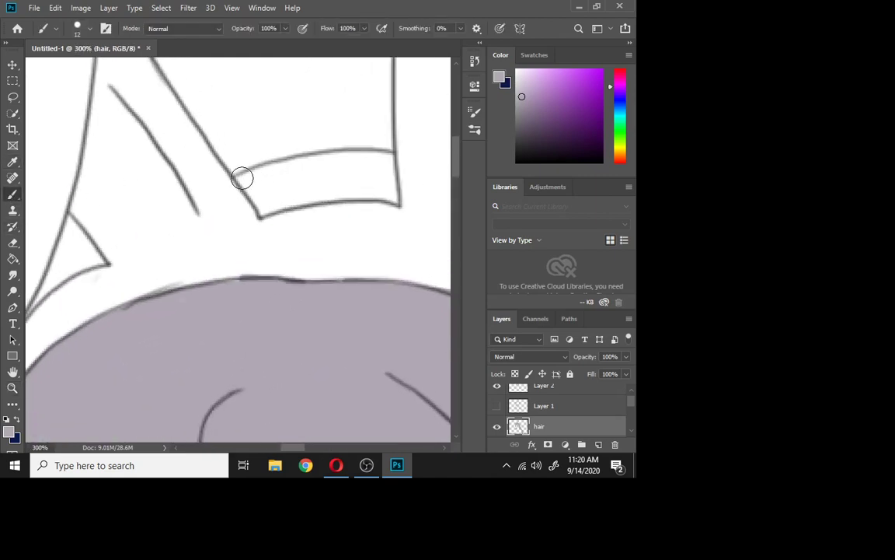
mouse_move(240, 178)
left_mouse_down()
mouse_move(265, 212)
mouse_move(330, 198)
mouse_move(292, 199)
mouse_move(343, 199)
mouse_move(363, 185)
mouse_move(338, 199)
mouse_move(390, 201)
mouse_move(368, 190)
mouse_move(348, 198)
mouse_move(388, 201)
mouse_move(370, 193)
mouse_move(398, 205)
mouse_move(383, 153)
mouse_move(390, 157)
mouse_move(355, 154)
mouse_move(338, 166)
mouse_move(255, 178)
mouse_move(297, 161)
mouse_move(247, 182)
mouse_move(295, 171)
mouse_move(335, 177)
mouse_move(364, 161)
mouse_move(375, 167)
mouse_move(348, 180)
left_mouse_up()
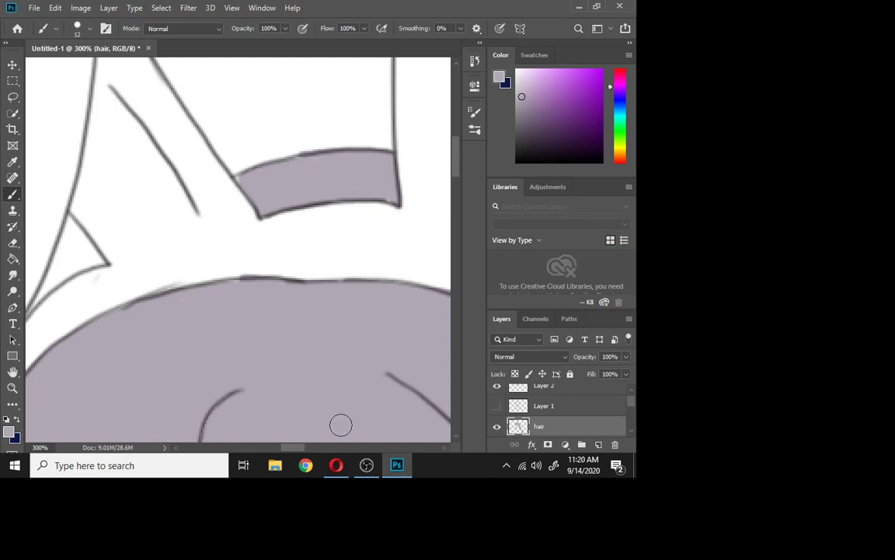
Fill the curved hair section behind the headband with greyish purple, from the upright ear down to the hair tie.
left_click_drag(301, 449, 322, 449)
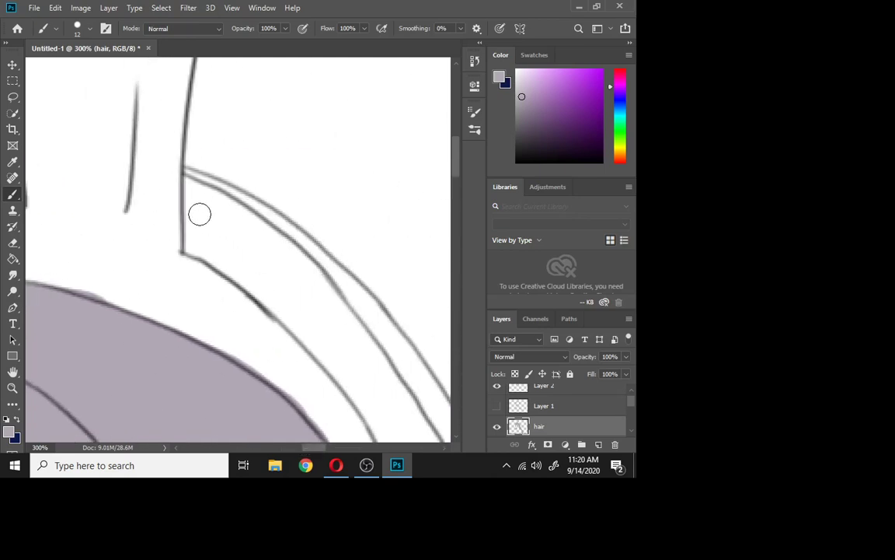
mouse_move(192, 228)
left_mouse_down()
mouse_move(189, 192)
mouse_move(192, 251)
mouse_move(193, 182)
mouse_move(254, 216)
mouse_move(200, 193)
mouse_move(188, 204)
mouse_move(224, 270)
mouse_move(206, 255)
mouse_move(300, 340)
mouse_move(208, 236)
mouse_move(265, 278)
mouse_move(260, 254)
mouse_move(196, 198)
mouse_move(328, 294)
mouse_move(276, 234)
left_mouse_up()
mouse_move(276, 281)
left_mouse_down()
mouse_move(345, 370)
mouse_move(339, 364)
mouse_move(272, 292)
mouse_move(308, 339)
mouse_move(369, 382)
mouse_move(313, 297)
mouse_move(384, 365)
left_mouse_up()
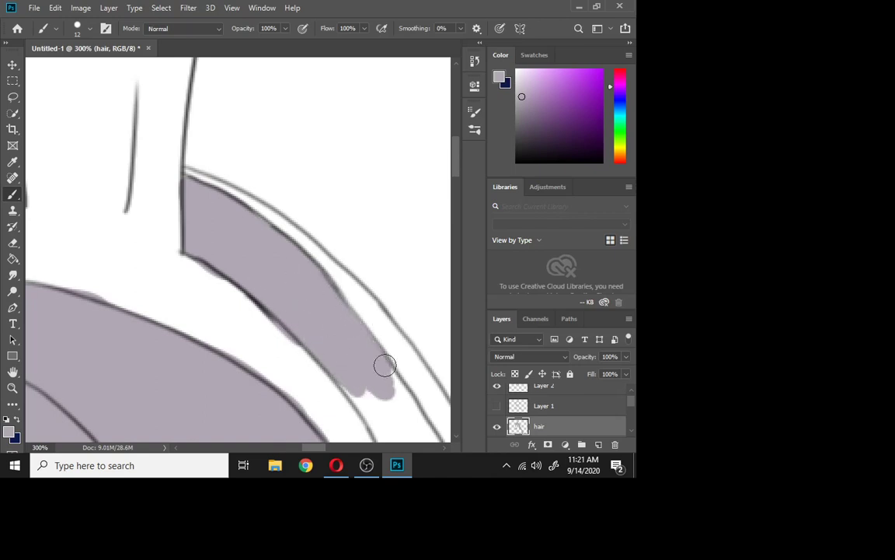
mouse_move(454, 158)
left_mouse_down()
mouse_move(461, 184)
mouse_move(455, 178)
left_mouse_up()
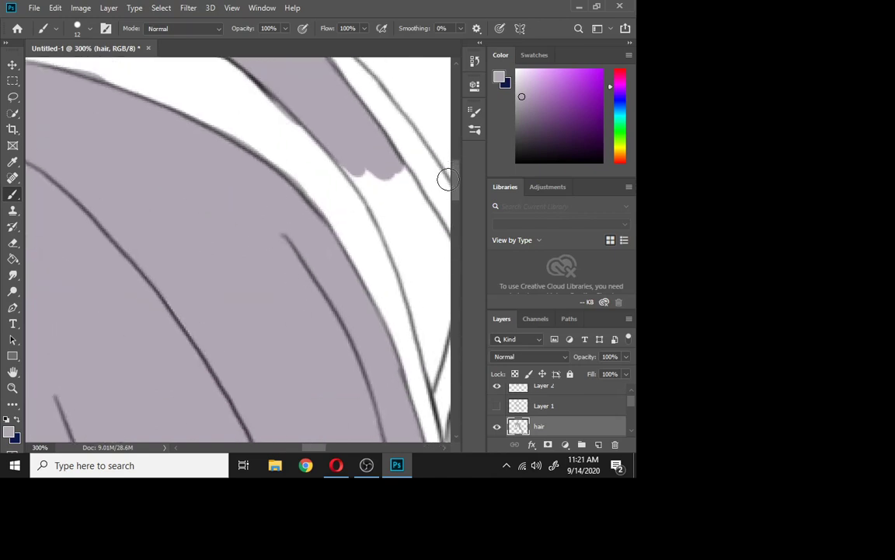
mouse_move(374, 183)
left_mouse_down()
mouse_move(396, 224)
mouse_move(417, 231)
left_mouse_up()
left_click_drag(315, 450, 319, 450)
mouse_move(319, 268)
left_mouse_down()
mouse_move(291, 208)
mouse_move(320, 296)
mouse_move(347, 340)
mouse_move(352, 274)
mouse_move(346, 356)
mouse_move(357, 252)
mouse_move(366, 272)
mouse_move(304, 175)
mouse_move(316, 206)
left_mouse_up()
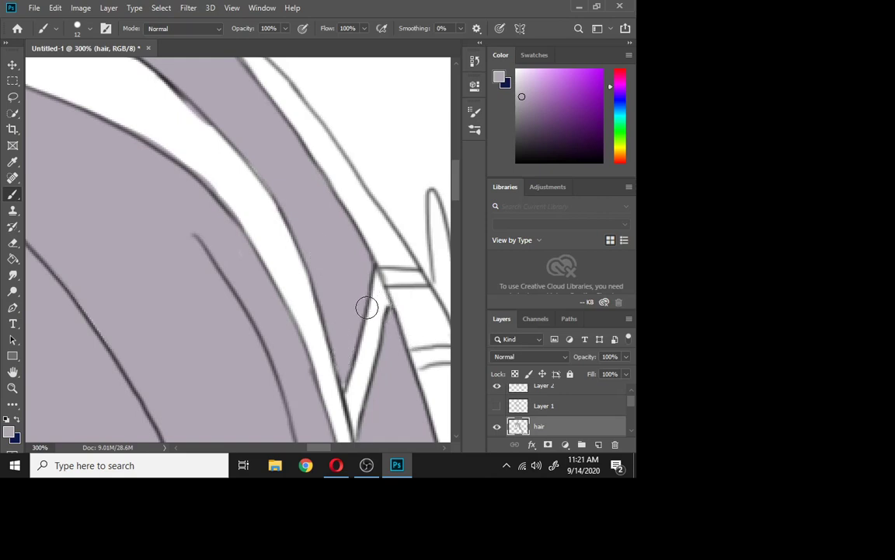
Examine the hair colouring across the whole figure for areas that are still unpainted.
key("z")
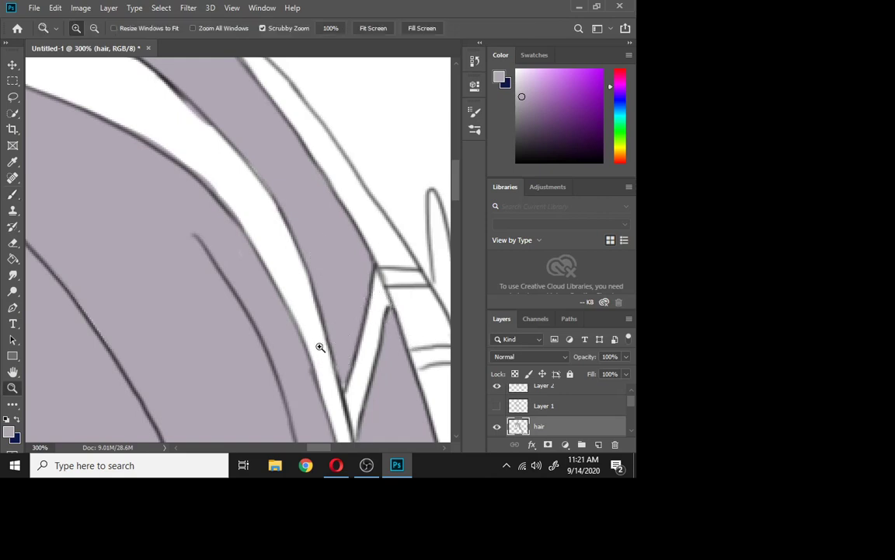
left_click(94, 28)
left_click(186, 202)
left_click(183, 207)
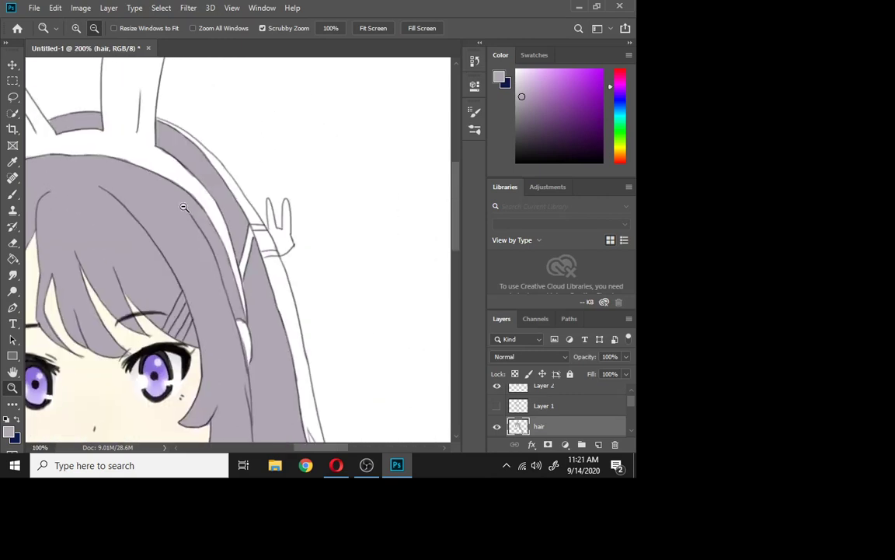
left_click(183, 207)
left_click(144, 329)
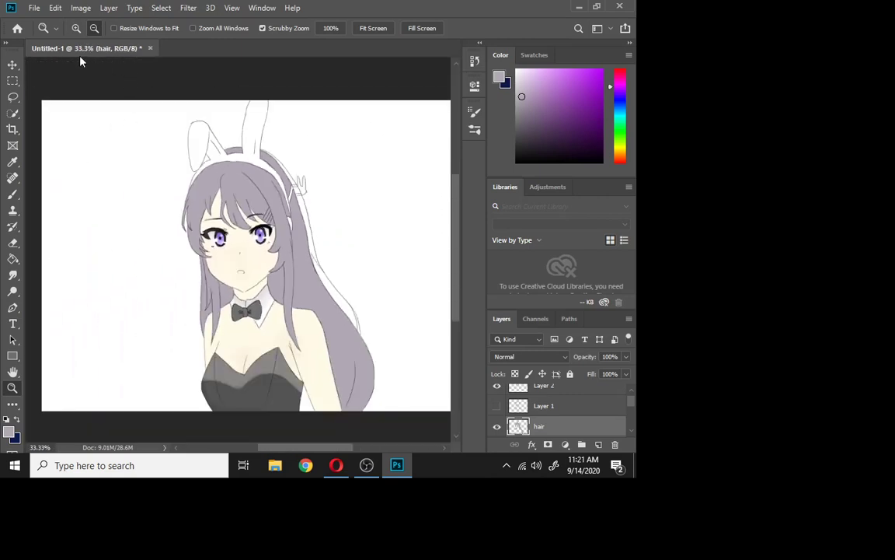
left_click(75, 29)
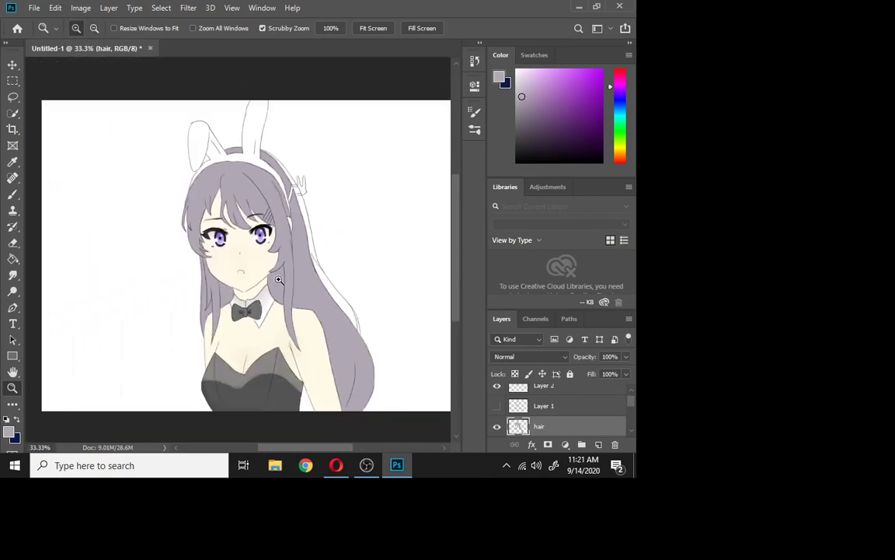
left_click(333, 286)
left_click(238, 75)
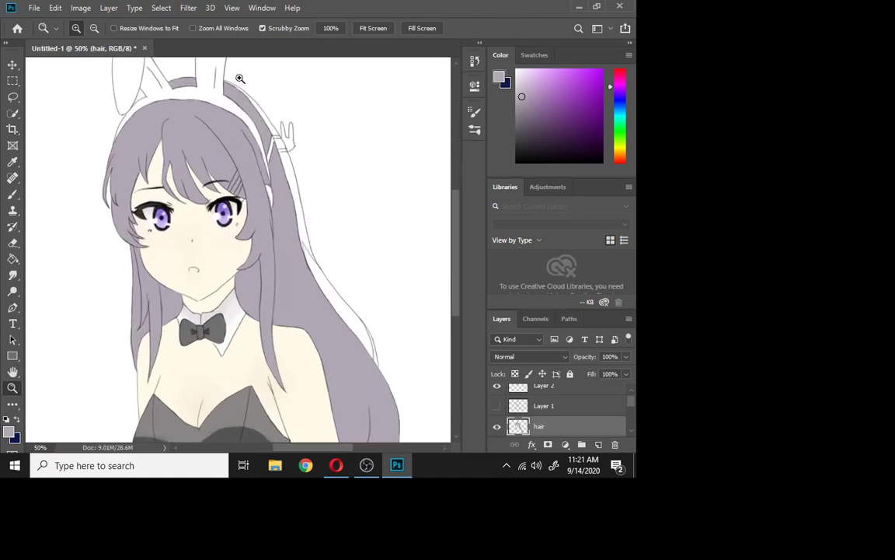
Fill the narrow outer hair strip behind the headband with greyish purple, from the upright ear down through the gap in the hair tie.
left_click(263, 106)
left_click(271, 113)
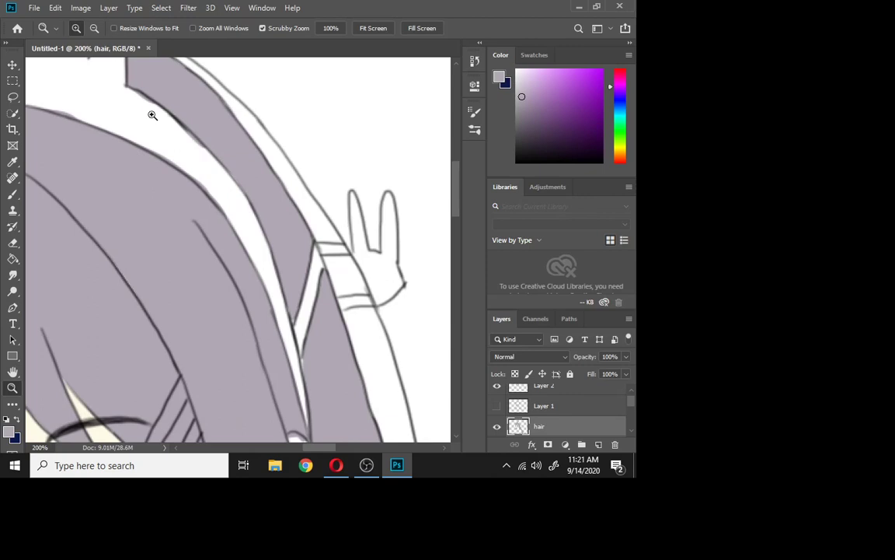
left_click(12, 194)
left_click_drag(456, 190, 457, 185)
left_click_drag(137, 119, 198, 155)
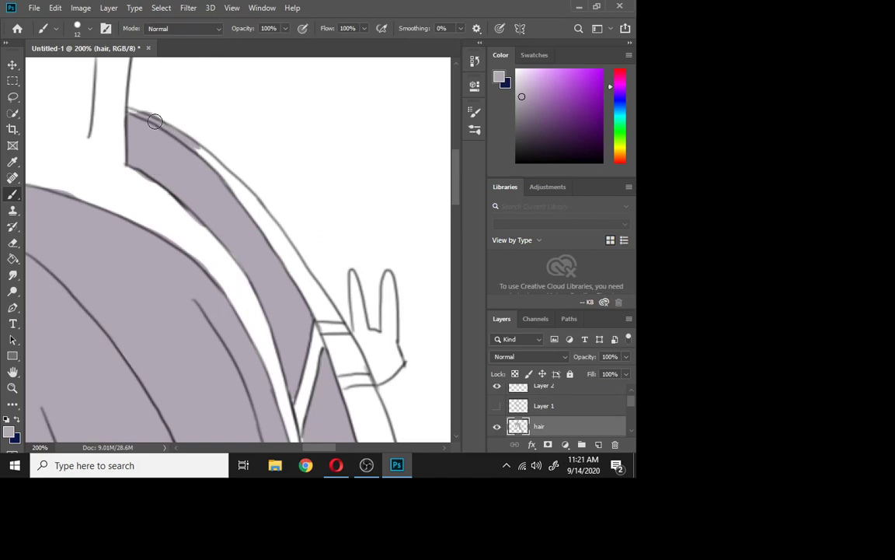
mouse_move(200, 153)
left_mouse_down()
mouse_move(258, 225)
mouse_move(194, 147)
mouse_move(241, 207)
mouse_move(220, 169)
mouse_move(259, 259)
mouse_move(255, 213)
mouse_move(226, 187)
mouse_move(304, 281)
left_mouse_up()
mouse_move(244, 189)
left_mouse_down()
mouse_move(313, 312)
mouse_move(335, 324)
mouse_move(293, 255)
mouse_move(288, 263)
mouse_move(310, 296)
mouse_move(302, 277)
mouse_move(336, 320)
mouse_move(325, 311)
mouse_move(320, 349)
mouse_move(329, 345)
mouse_move(341, 374)
mouse_move(349, 341)
mouse_move(356, 356)
mouse_move(341, 338)
mouse_move(364, 375)
left_mouse_up()
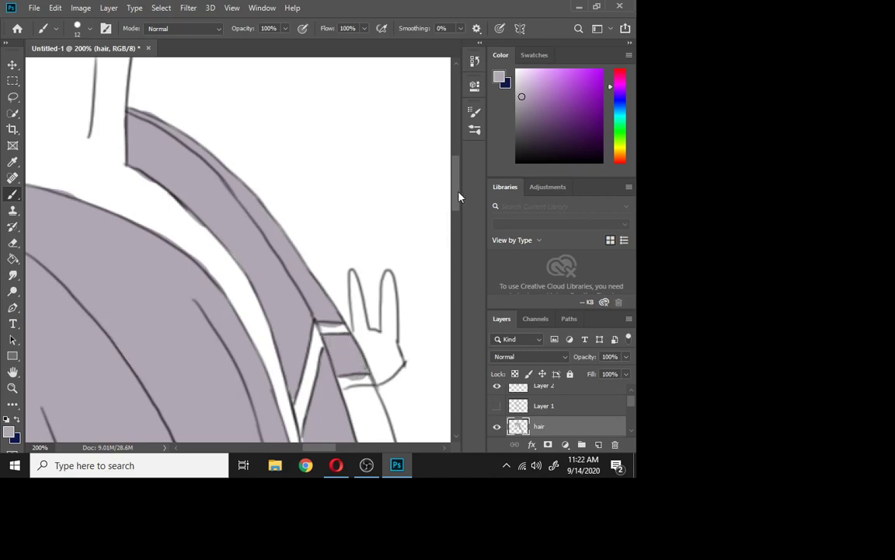
Fill the outer strand below the hair tie with greyish purple, down to where it tapers beside the long back hair.
left_click_drag(459, 192, 461, 216)
mouse_move(347, 153)
left_mouse_down()
mouse_move(381, 225)
mouse_move(342, 120)
mouse_move(382, 165)
mouse_move(381, 154)
mouse_move(353, 122)
mouse_move(402, 251)
mouse_move(400, 219)
mouse_move(387, 182)
mouse_move(391, 286)
mouse_move(378, 223)
mouse_move(394, 269)
left_mouse_up()
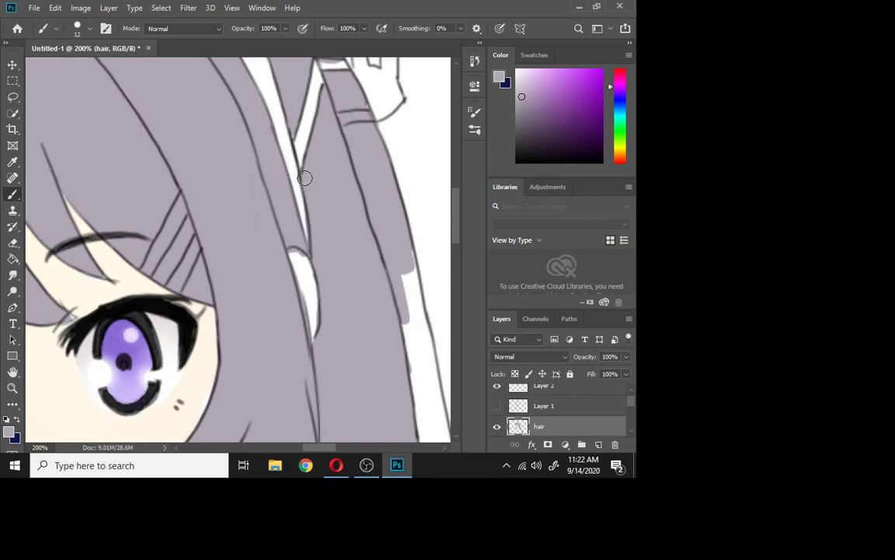
left_click_drag(328, 451, 333, 452)
mouse_move(350, 346)
left_mouse_down()
mouse_move(356, 317)
mouse_move(360, 412)
mouse_move(351, 363)
mouse_move(359, 318)
left_mouse_up()
left_click_drag(456, 214, 459, 252)
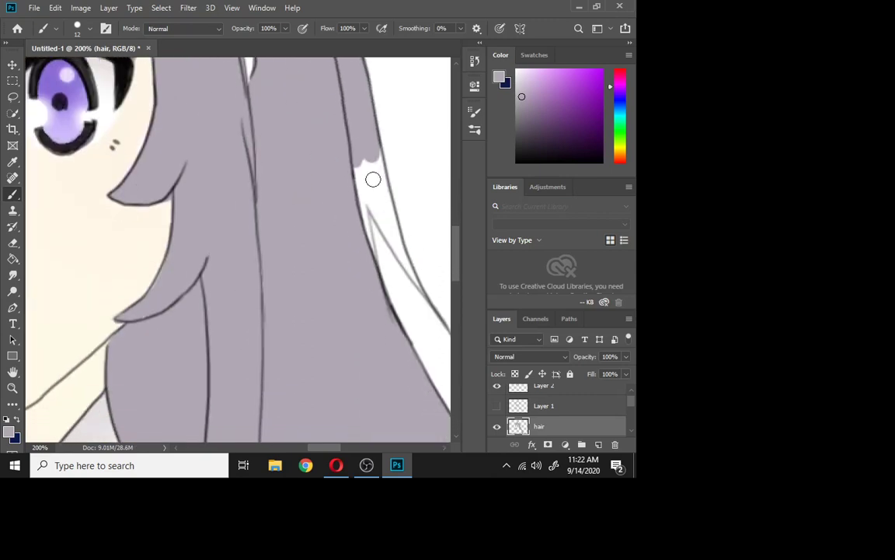
left_click_drag(351, 146, 377, 258)
mouse_move(363, 163)
left_mouse_down()
mouse_move(370, 202)
mouse_move(385, 181)
mouse_move(370, 204)
mouse_move(362, 175)
mouse_move(400, 255)
left_mouse_up()
mouse_move(363, 188)
left_mouse_down()
mouse_move(427, 297)
mouse_move(369, 153)
mouse_move(412, 272)
mouse_move(363, 158)
mouse_move(368, 144)
mouse_move(402, 251)
mouse_move(378, 150)
mouse_move(401, 330)
left_mouse_up()
scroll(305, 403, "right", 5)
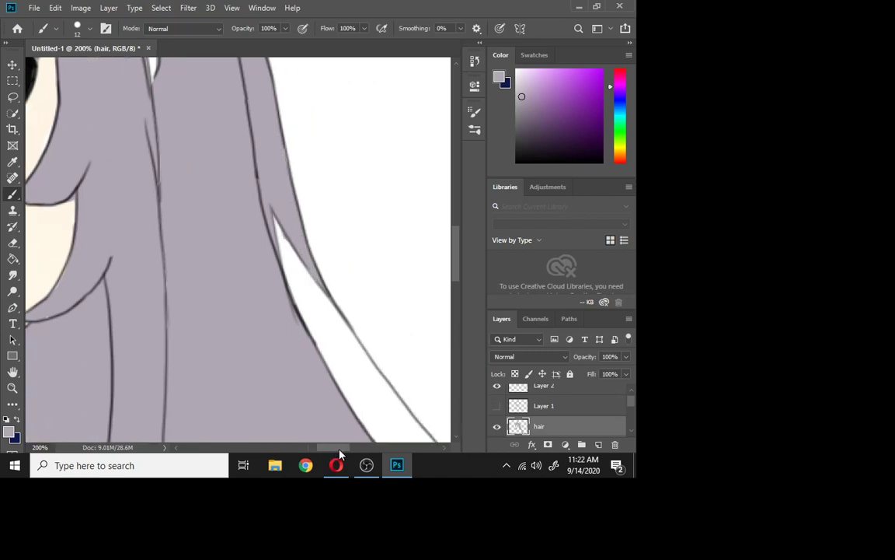
Fill the thin curved sliver at the lower end of the loose outer strand with greyish purple.
left_click_drag(455, 263, 456, 314)
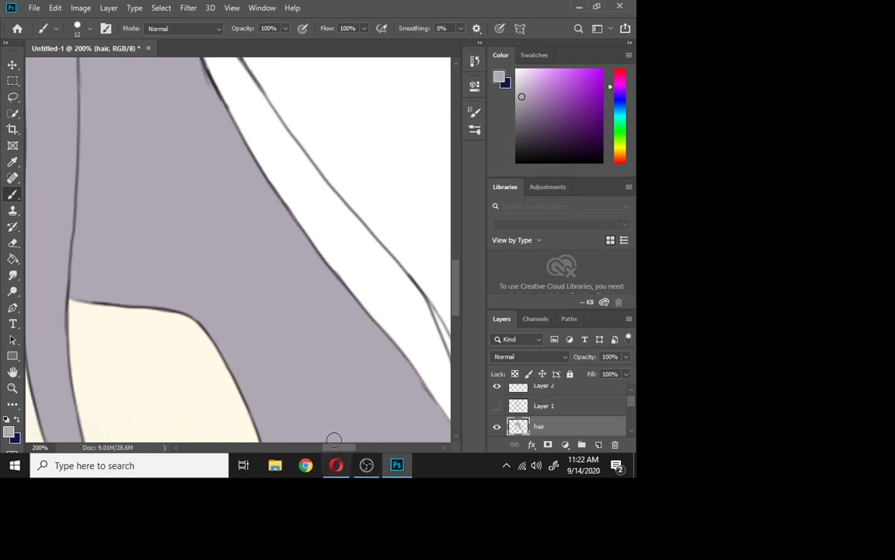
left_click_drag(332, 443, 354, 448)
left_click_drag(458, 295, 458, 311)
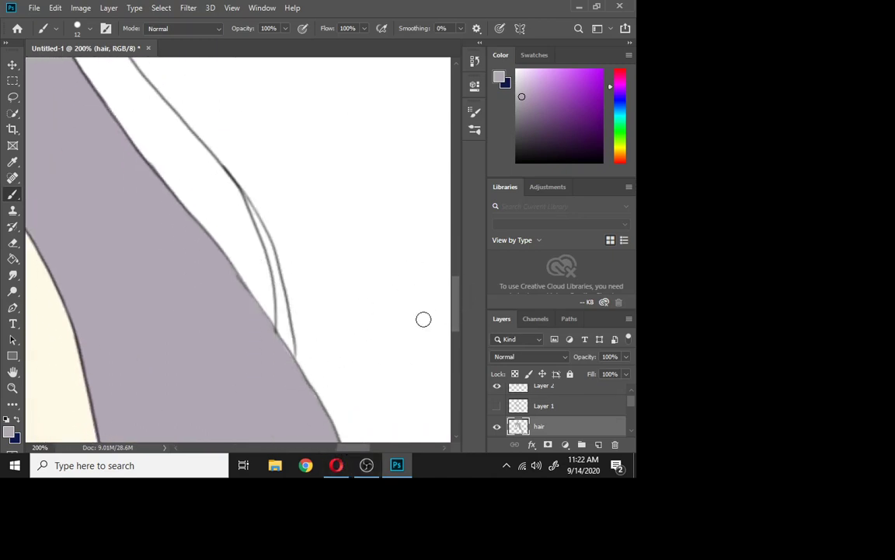
mouse_move(282, 354)
left_mouse_down()
mouse_move(280, 318)
mouse_move(290, 364)
mouse_move(281, 307)
mouse_move(278, 346)
mouse_move(277, 272)
left_mouse_up()
mouse_move(297, 318)
left_mouse_down()
mouse_move(248, 201)
mouse_move(275, 269)
left_mouse_up()
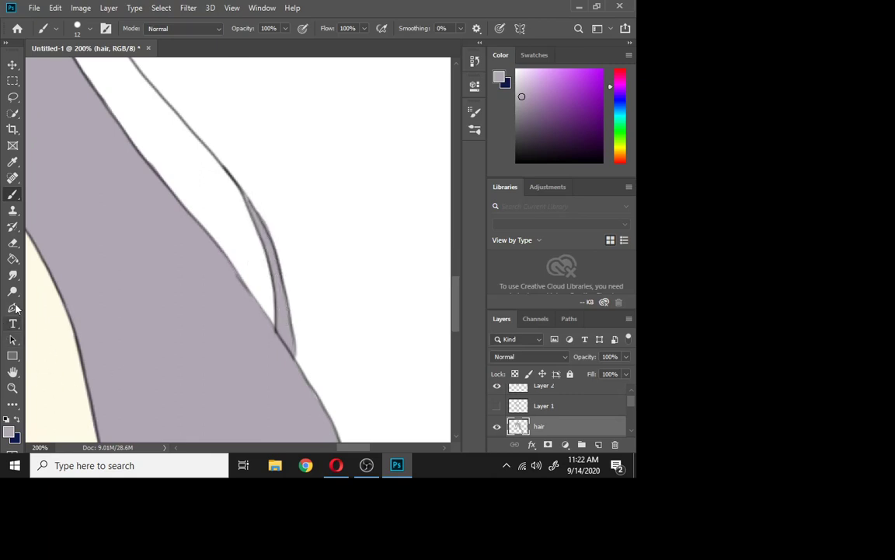
Check the hair colouring across the whole figure and lock the transparent pixels of the hair layer.
left_click(13, 387)
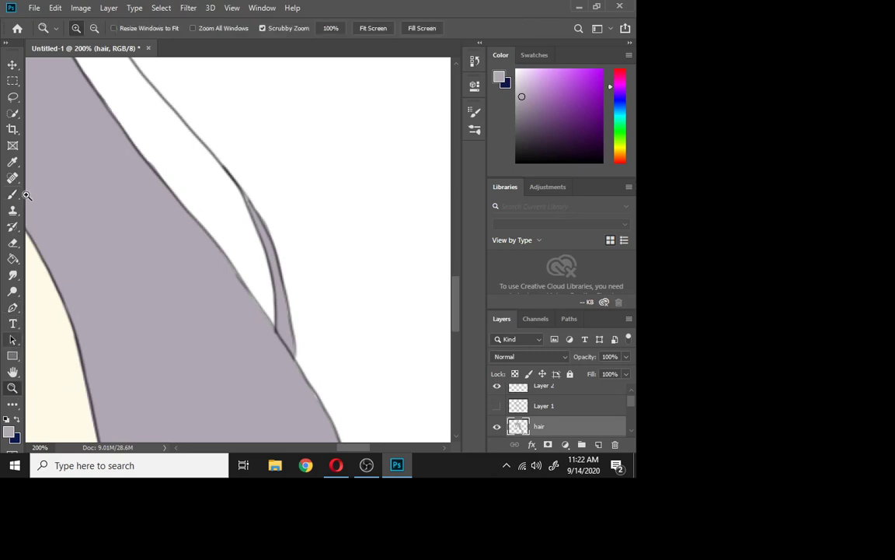
left_click(94, 28)
left_click(102, 143)
left_click(102, 143)
left_click(157, 234)
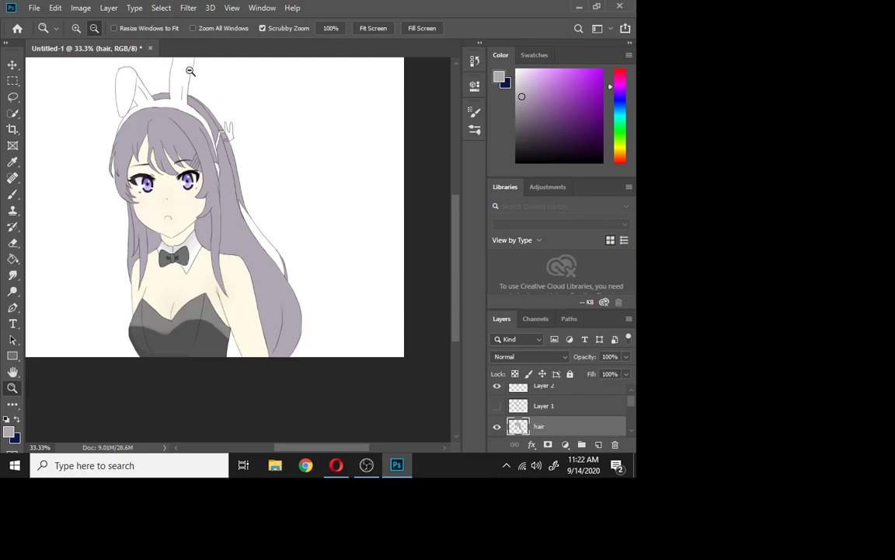
left_click(76, 29)
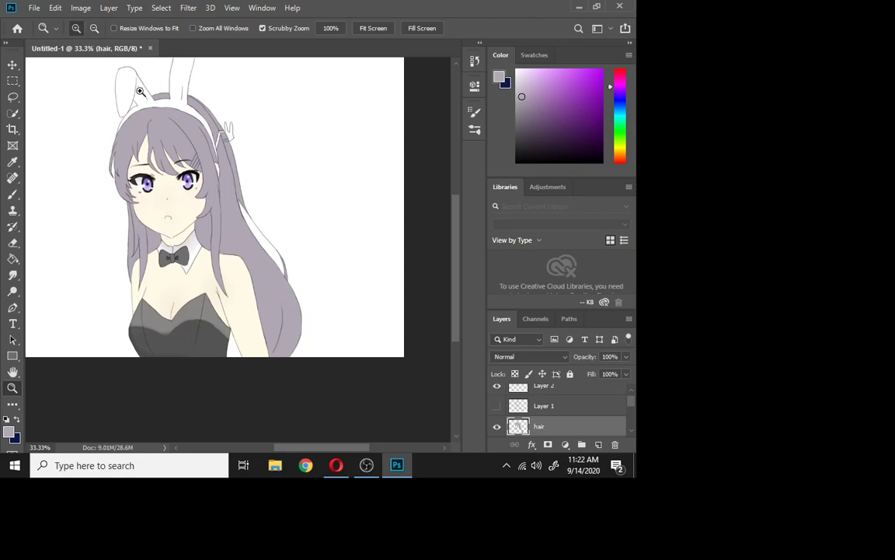
left_click(129, 85)
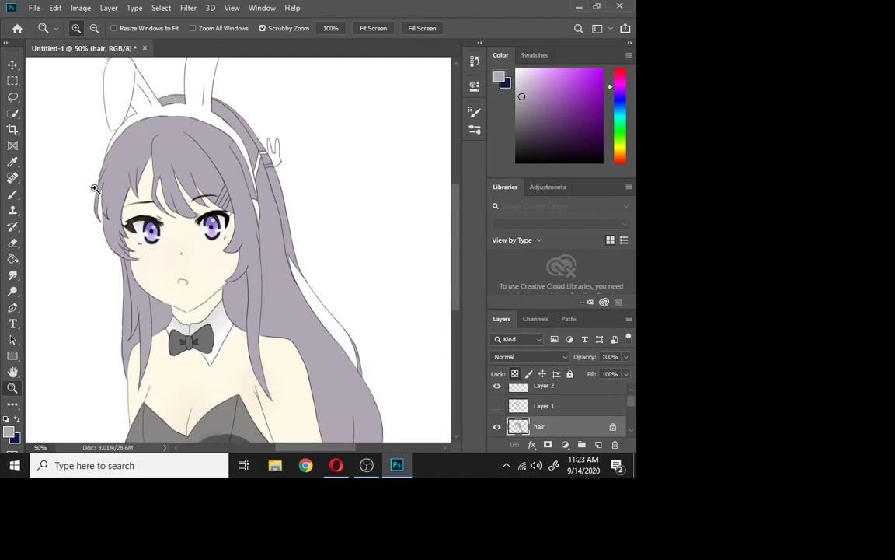
Set the foreground colour to a darker greyish purple for shading the hair around the fringe.
left_click_drag(94, 188, 158, 196)
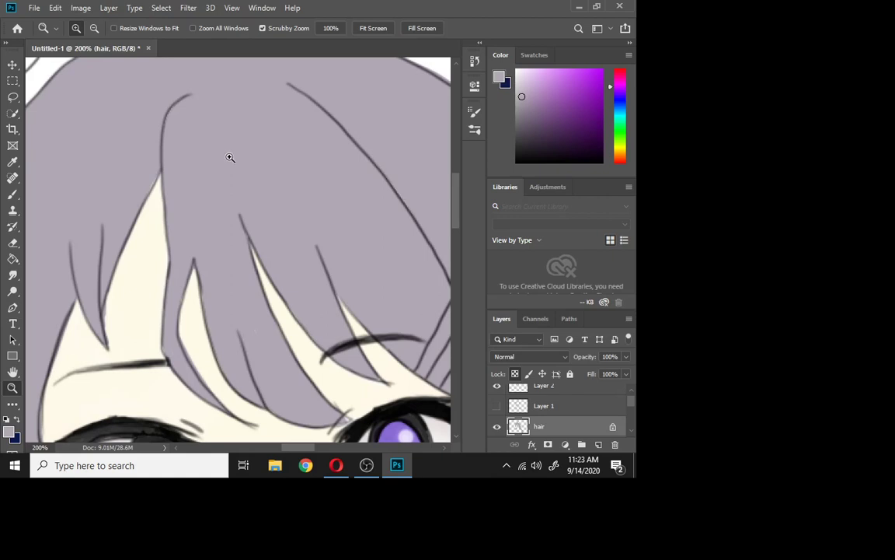
left_click(9, 436)
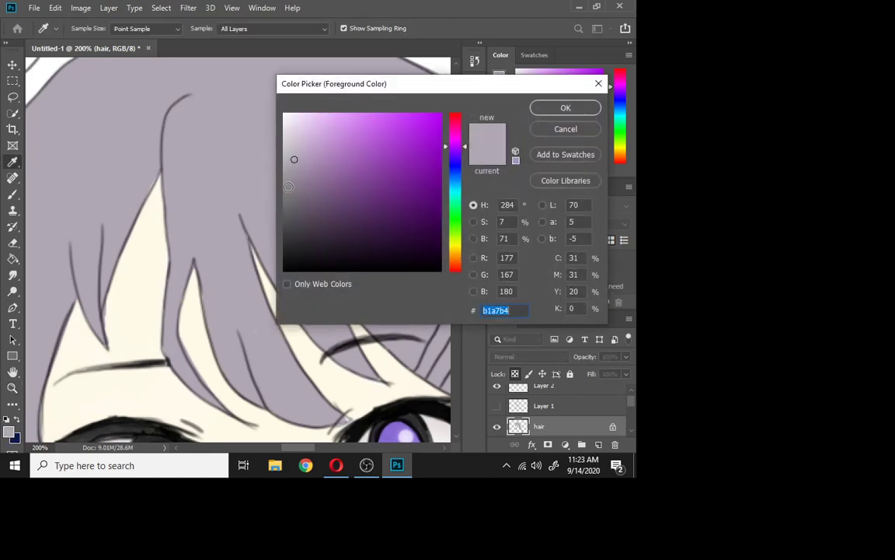
left_click(257, 178)
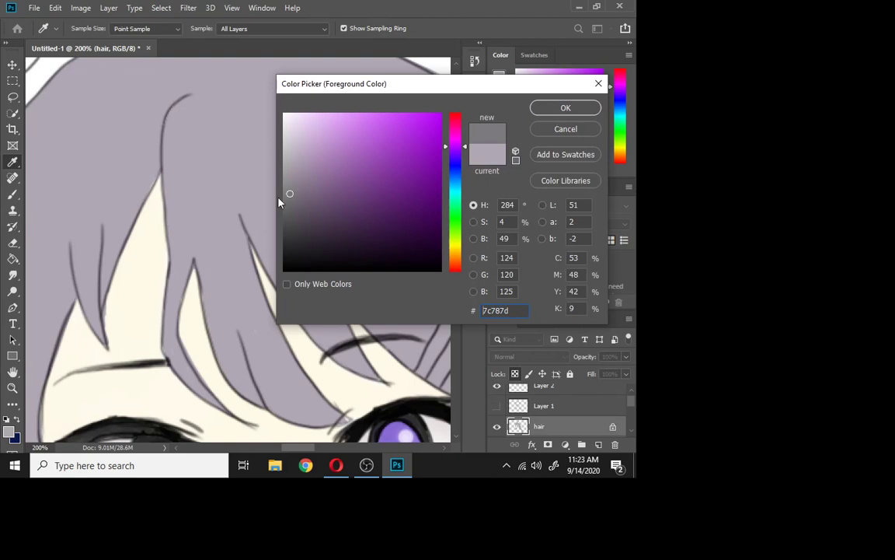
left_click(296, 194)
left_click(554, 108)
key("z")
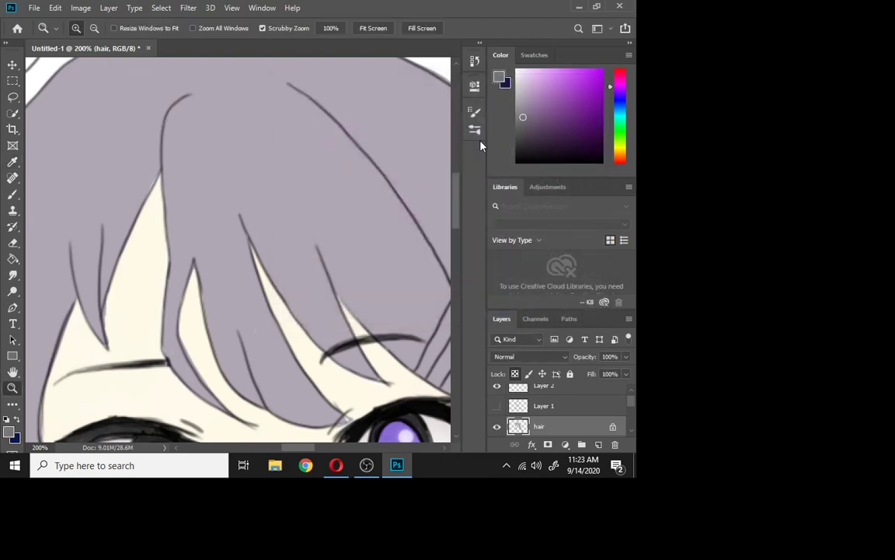
Paint a dark shadow along the fringe edge beside the forehead gap, from the parting down to the lock's tip.
left_click(13, 194)
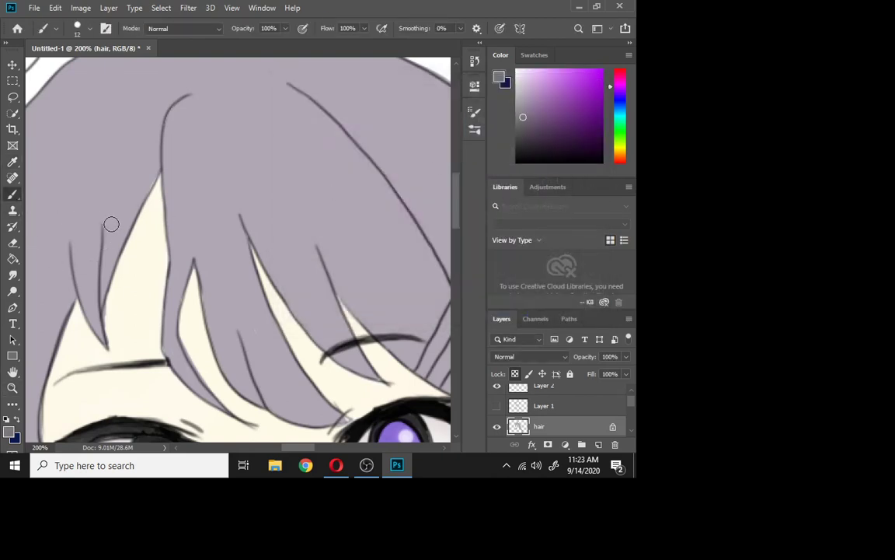
mouse_move(95, 271)
left_mouse_down()
mouse_move(110, 208)
mouse_move(152, 174)
left_mouse_up()
left_click_drag(122, 245, 153, 178)
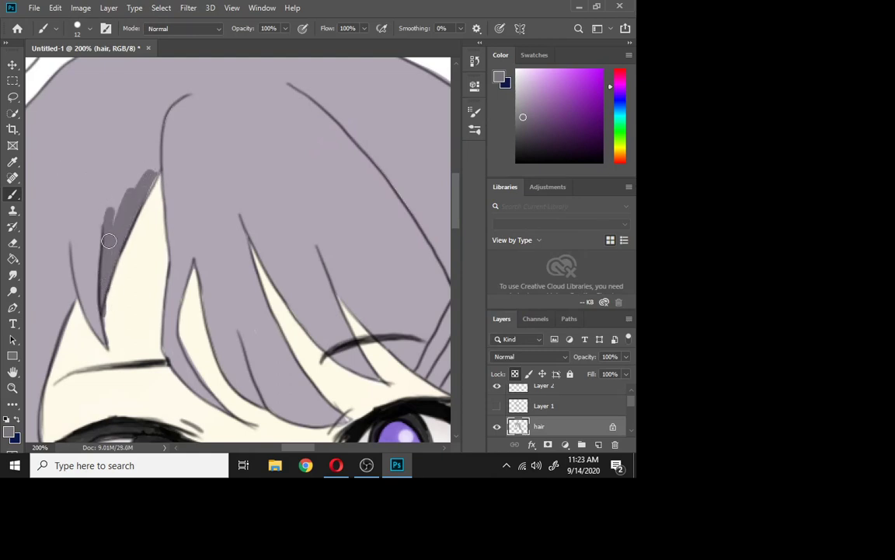
mouse_move(109, 241)
left_mouse_down()
mouse_move(148, 156)
mouse_move(106, 234)
mouse_move(133, 166)
mouse_move(104, 233)
mouse_move(150, 143)
left_mouse_up()
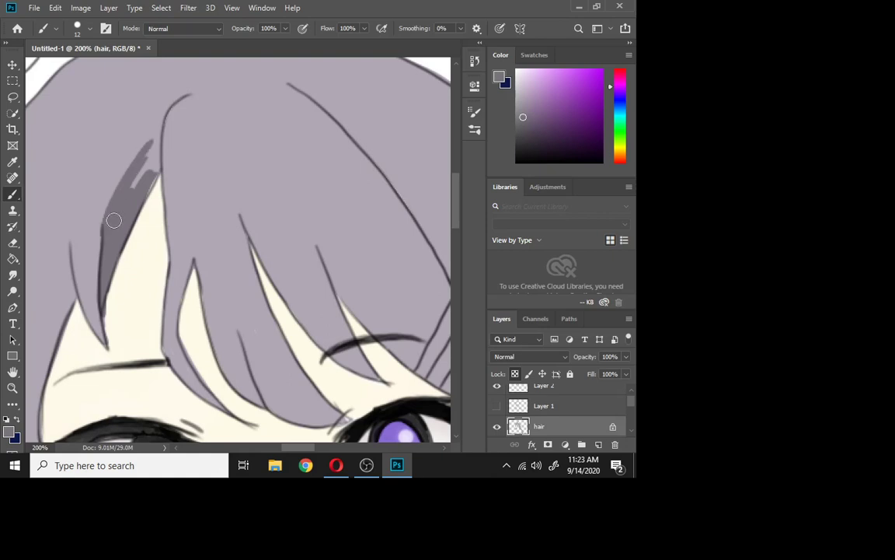
mouse_move(113, 220)
left_mouse_down()
mouse_move(159, 130)
mouse_move(153, 178)
mouse_move(142, 145)
left_mouse_up()
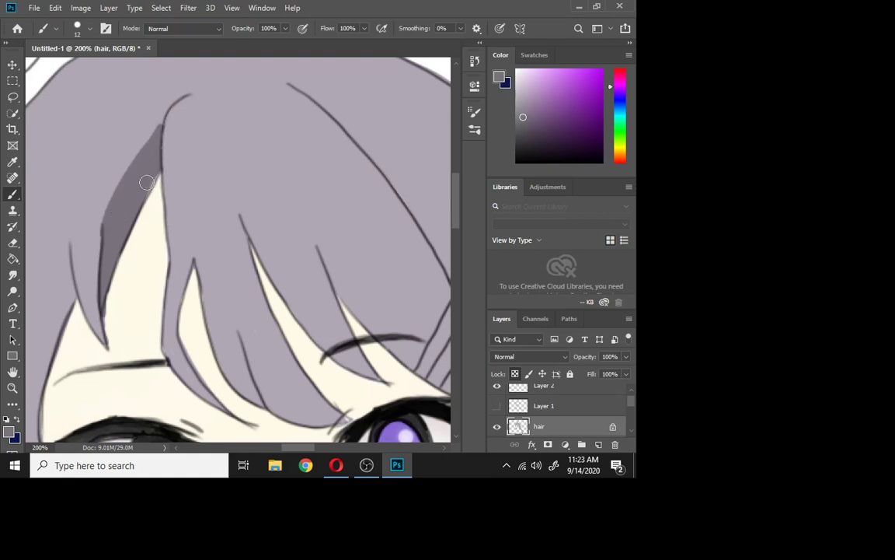
Shade the pointed lock in the middle of the fringe and the thin curved lock beside it with the darker greyish purple.
left_click_drag(241, 336, 289, 417)
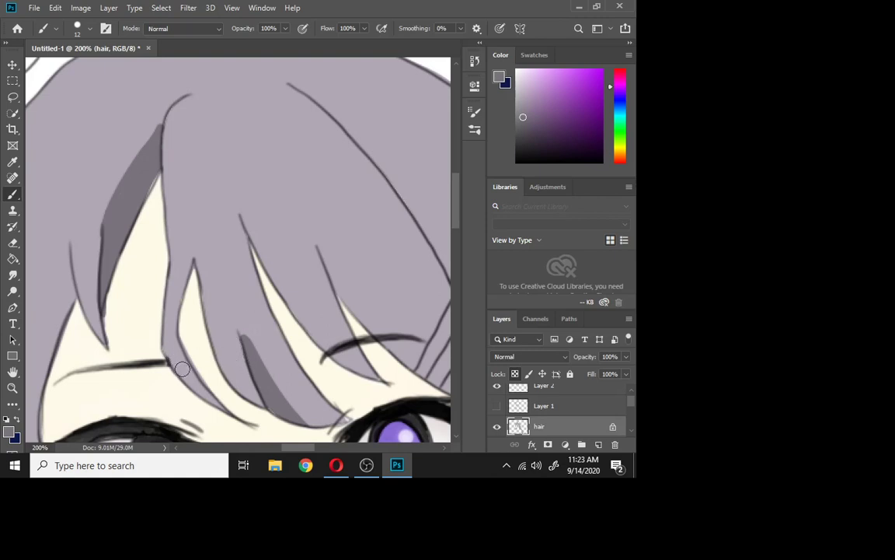
mouse_move(183, 375)
left_mouse_down()
mouse_move(226, 418)
mouse_move(223, 412)
left_mouse_up()
left_click_drag(185, 347, 195, 383)
left_click_drag(178, 328, 185, 375)
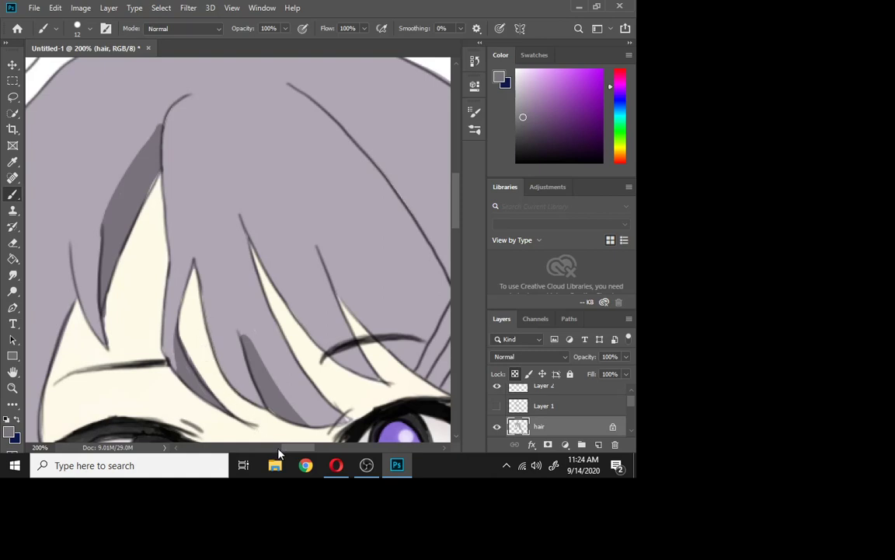
Paint a diagonal dark shadow down the side of the fringe, through the hair clip lines to the tip above the eye.
left_click_drag(284, 448, 298, 449)
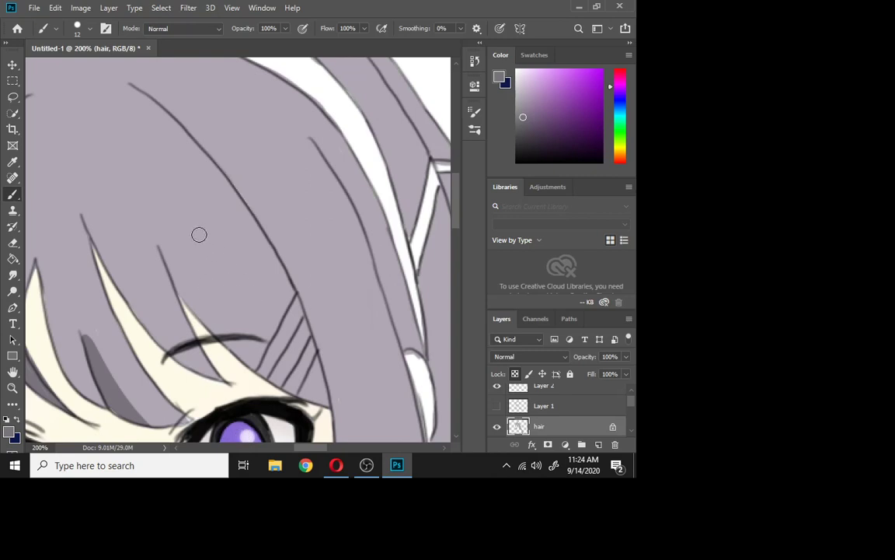
left_click_drag(200, 235, 309, 368)
mouse_move(212, 251)
left_mouse_down()
mouse_move(272, 339)
mouse_move(312, 376)
left_mouse_up()
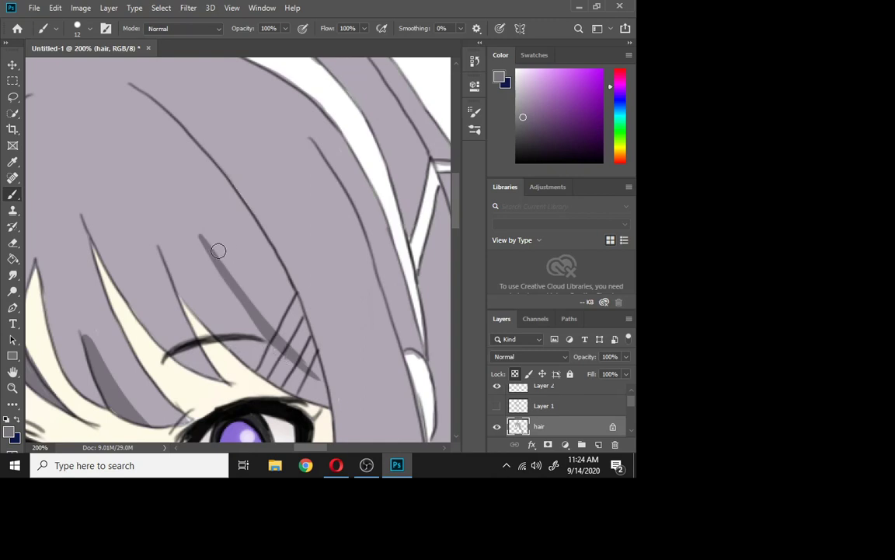
left_click_drag(208, 242, 272, 318)
mouse_move(230, 282)
left_mouse_down()
mouse_move(286, 333)
mouse_move(295, 365)
mouse_move(324, 392)
left_mouse_up()
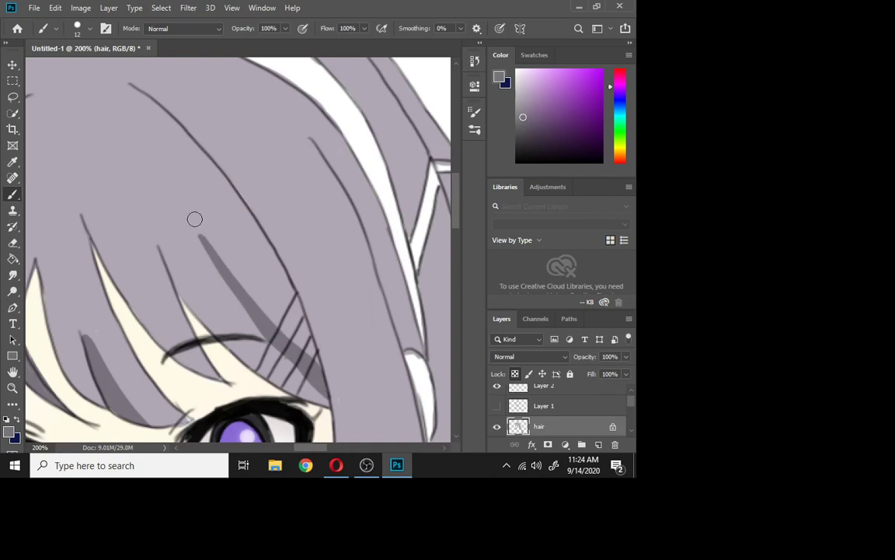
left_click_drag(194, 219, 286, 352)
Shade the inner edge of the side lock along the face, from the forehead down past the outer corner of the eye.
left_click_drag(310, 448, 289, 441)
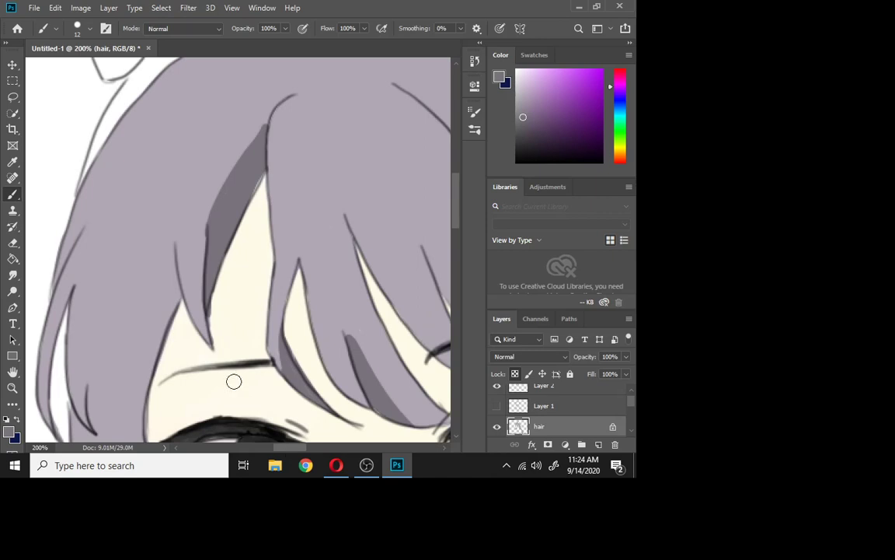
left_click_drag(455, 211, 455, 226)
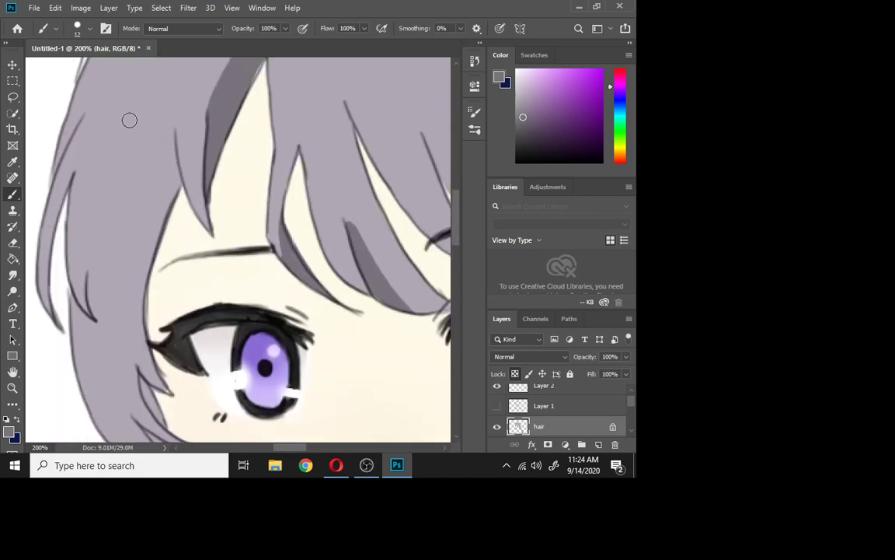
mouse_move(170, 137)
left_mouse_down()
mouse_move(158, 289)
mouse_move(171, 148)
mouse_move(176, 207)
mouse_move(172, 154)
left_mouse_up()
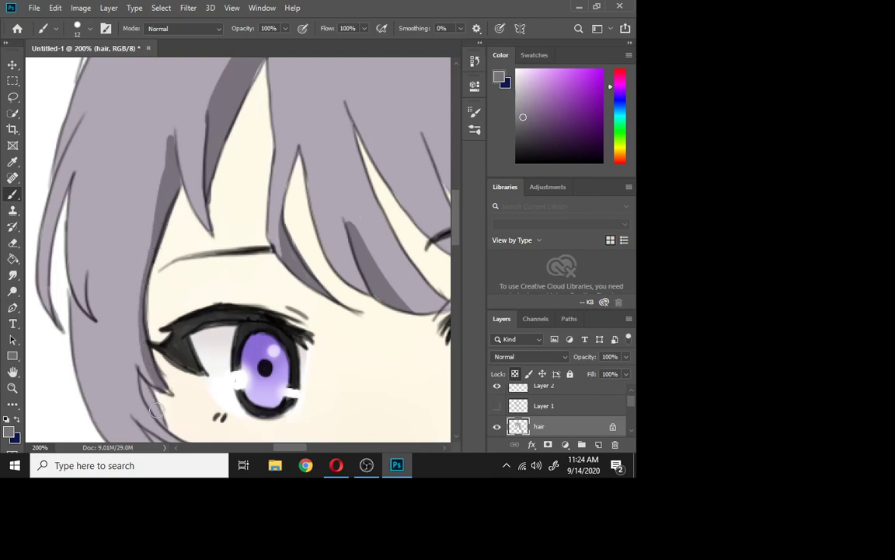
left_click_drag(157, 410, 137, 352)
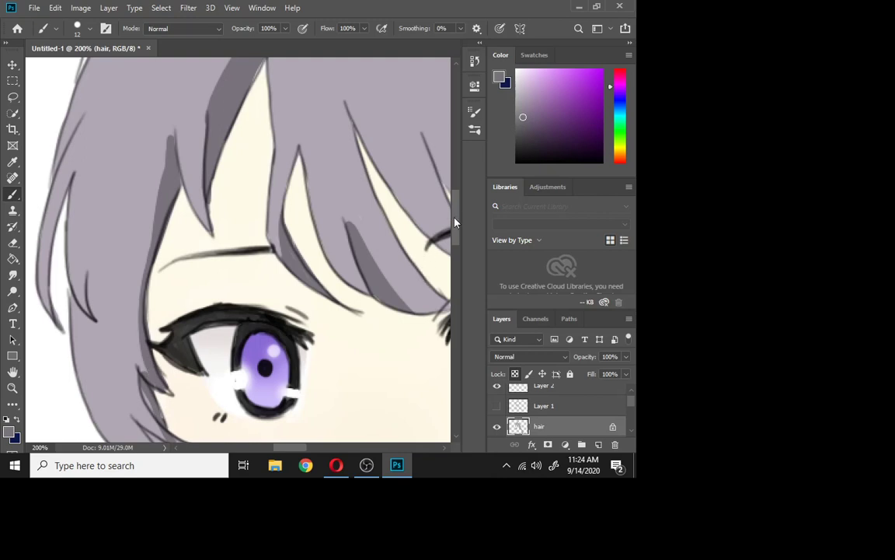
Shade the pointed tips of the side lock on the cheek with the darker greyish purple.
left_click_drag(457, 220, 459, 245)
mouse_move(139, 220)
left_mouse_down()
mouse_move(192, 278)
mouse_move(151, 245)
mouse_move(172, 258)
mouse_move(147, 213)
mouse_move(156, 250)
mouse_move(139, 254)
mouse_move(190, 306)
left_mouse_up()
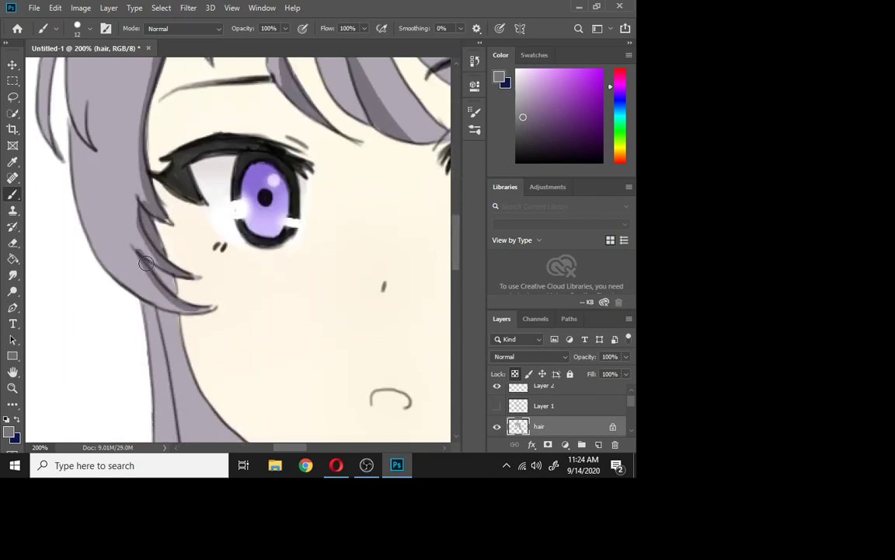
left_click_drag(149, 273, 213, 308)
mouse_move(144, 257)
left_mouse_down()
mouse_move(181, 308)
mouse_move(140, 295)
mouse_move(172, 307)
left_mouse_up()
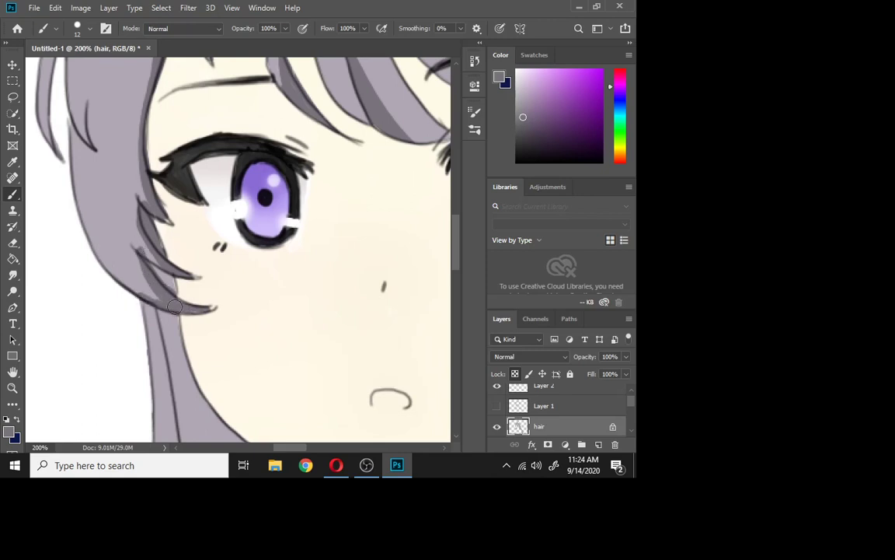
left_click_drag(150, 260, 169, 282)
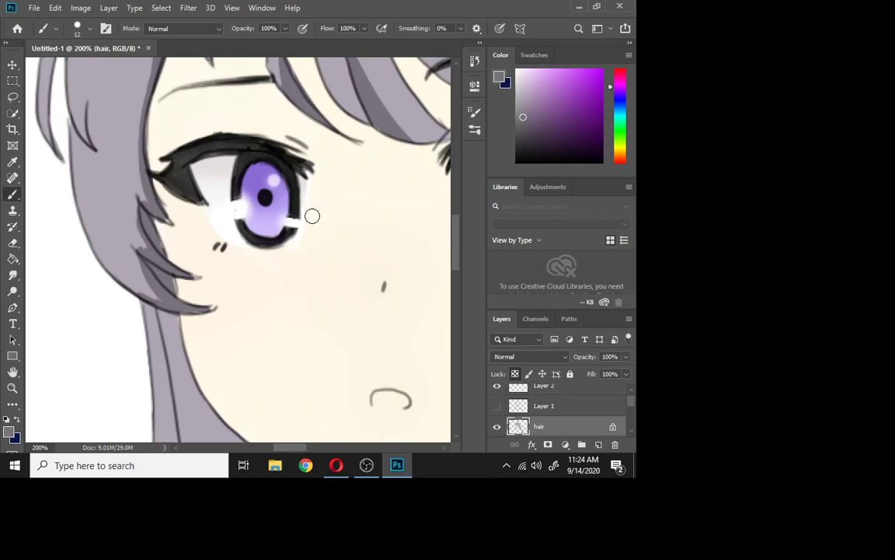
Fill the hair section under the jaw, between the long side strand and the collar, with the darker greyish purple.
left_click_drag(454, 224, 465, 272)
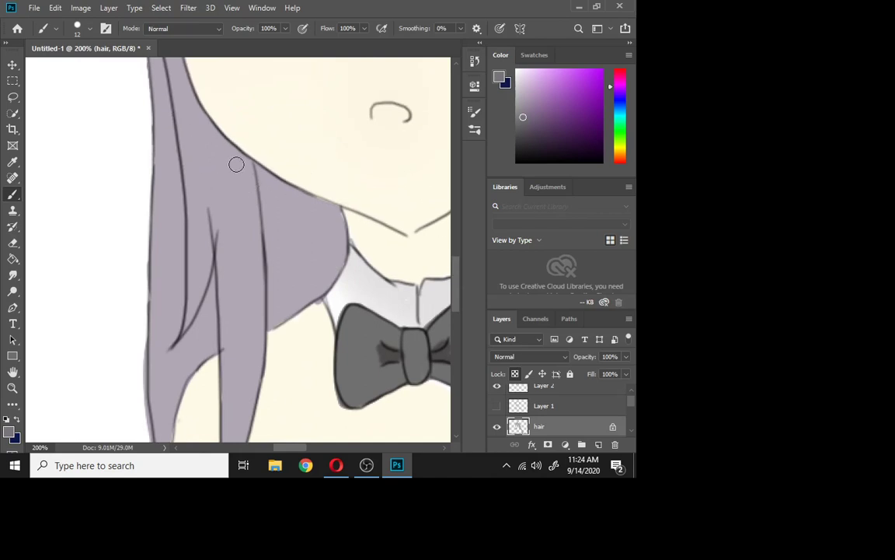
mouse_move(260, 171)
left_mouse_down()
mouse_move(278, 262)
mouse_move(262, 171)
mouse_move(272, 233)
mouse_move(280, 166)
mouse_move(281, 272)
mouse_move(299, 183)
mouse_move(307, 257)
mouse_move(353, 266)
left_mouse_up()
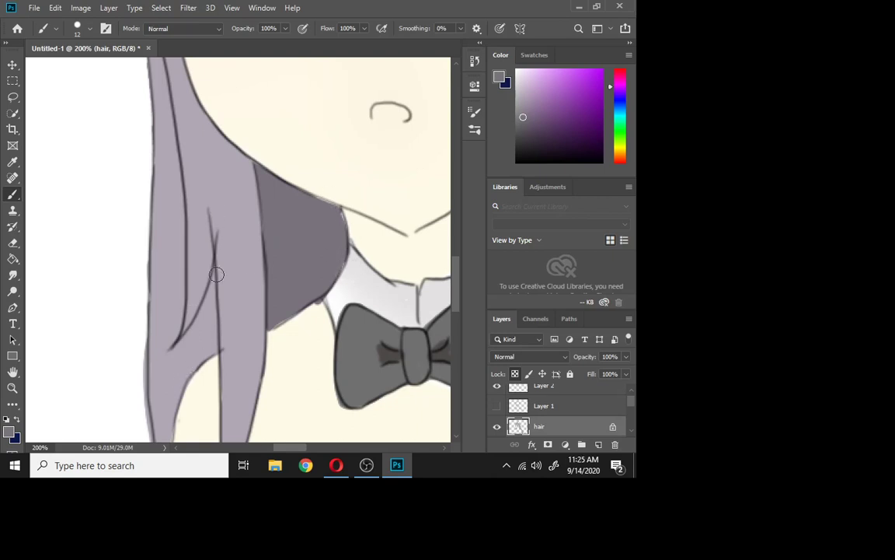
Fill the narrow gap between the long side strands near the shoulder with the darker greyish purple.
mouse_move(212, 280)
left_mouse_down()
mouse_move(213, 335)
mouse_move(211, 280)
mouse_move(176, 414)
mouse_move(204, 308)
mouse_move(179, 413)
mouse_move(194, 353)
mouse_move(191, 377)
mouse_move(199, 367)
mouse_move(204, 307)
mouse_move(179, 351)
mouse_move(197, 330)
mouse_move(187, 302)
left_mouse_up()
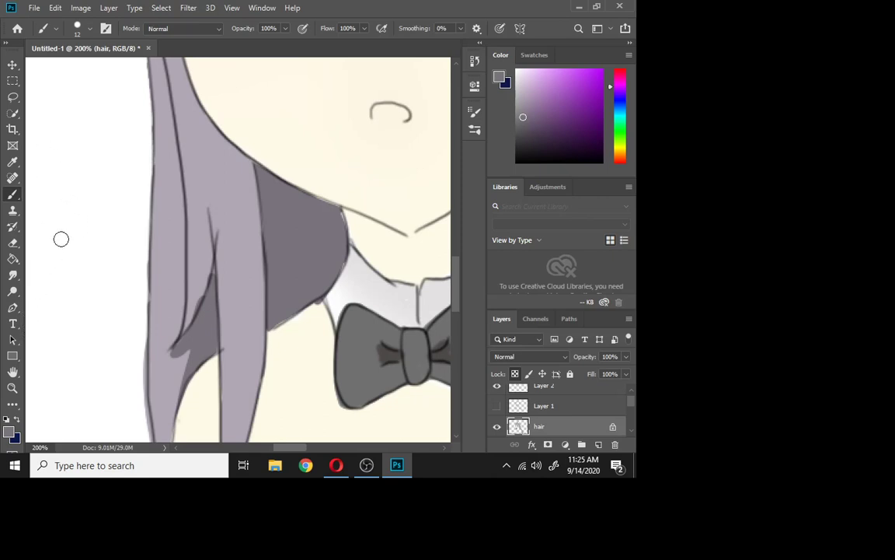
key("z")
left_click(168, 99)
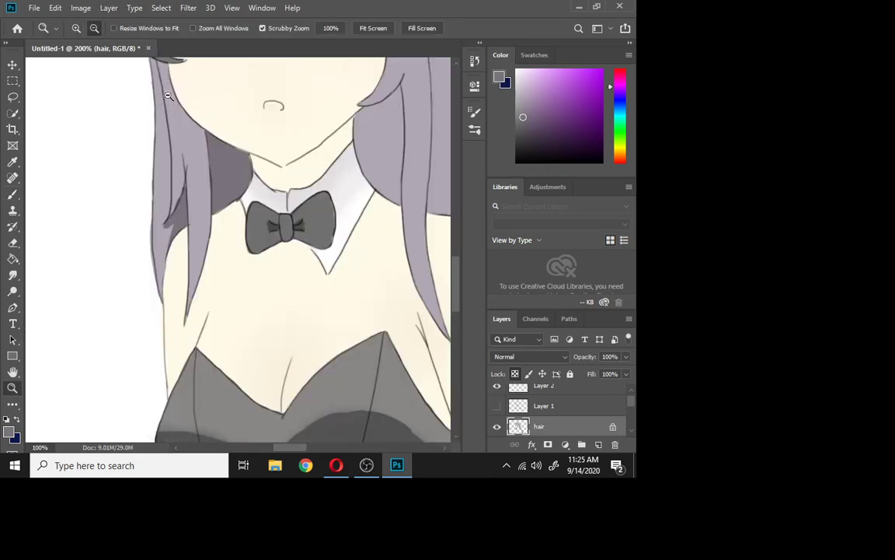
left_click(168, 101)
left_click(167, 102)
left_click(173, 106)
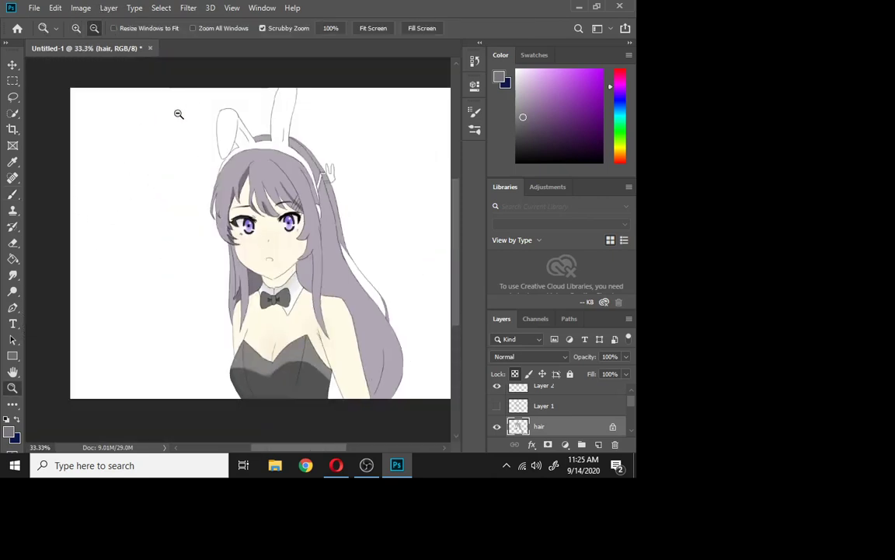
Shade the hair beside the collar and the section above the shoulder, on either side of the long front strand, with the darker greyish purple.
left_click(75, 29)
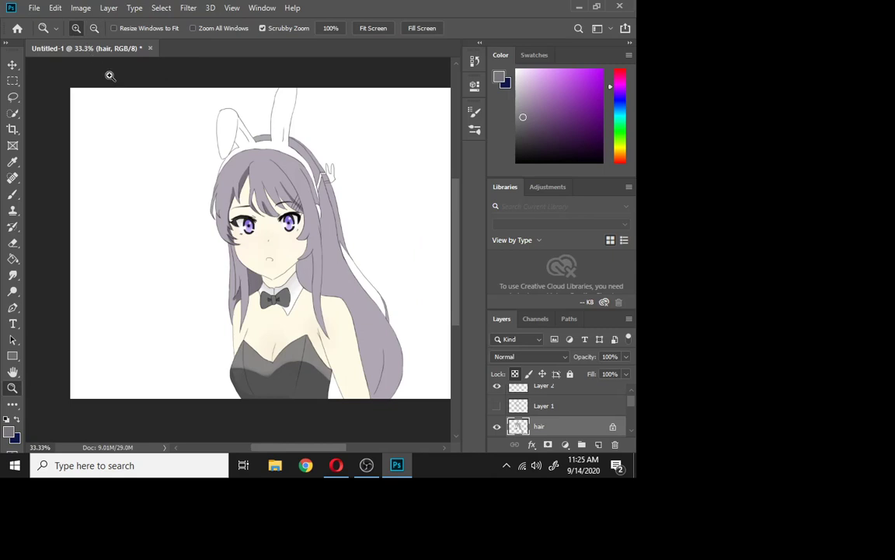
left_click(305, 221)
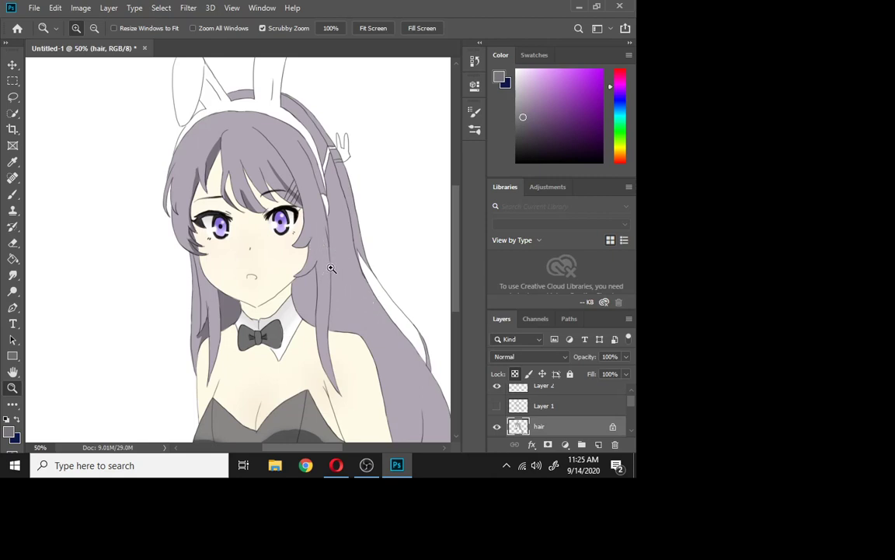
left_click(12, 194)
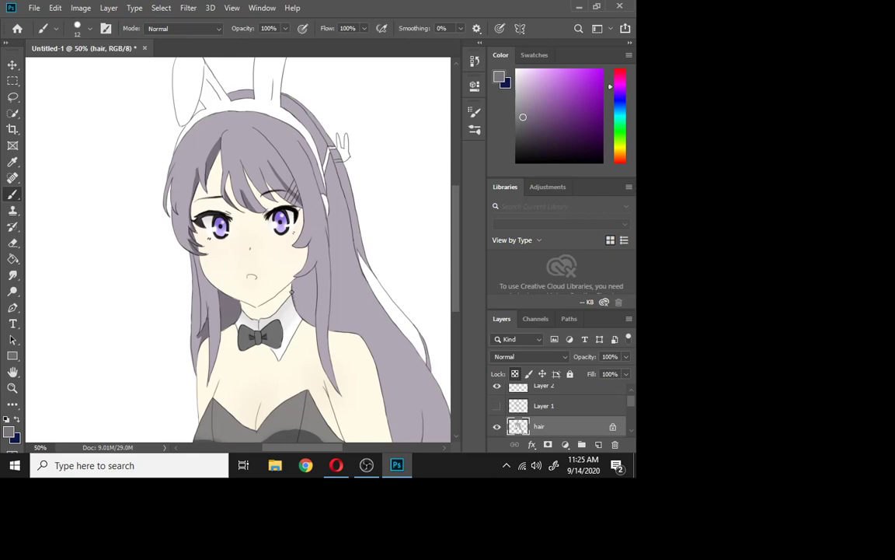
left_click_drag(291, 292, 312, 318)
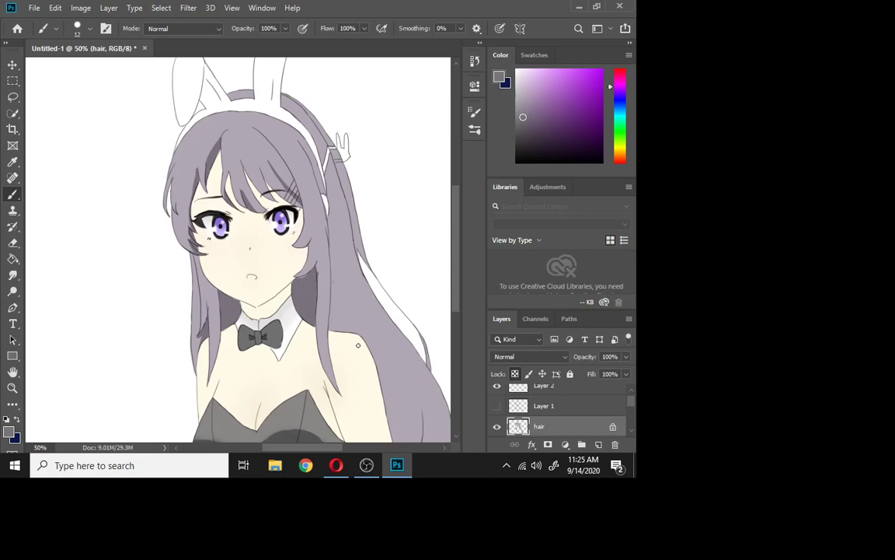
left_click_drag(334, 282, 345, 332)
mouse_move(335, 299)
left_mouse_down()
mouse_move(340, 331)
mouse_move(331, 331)
left_mouse_up()
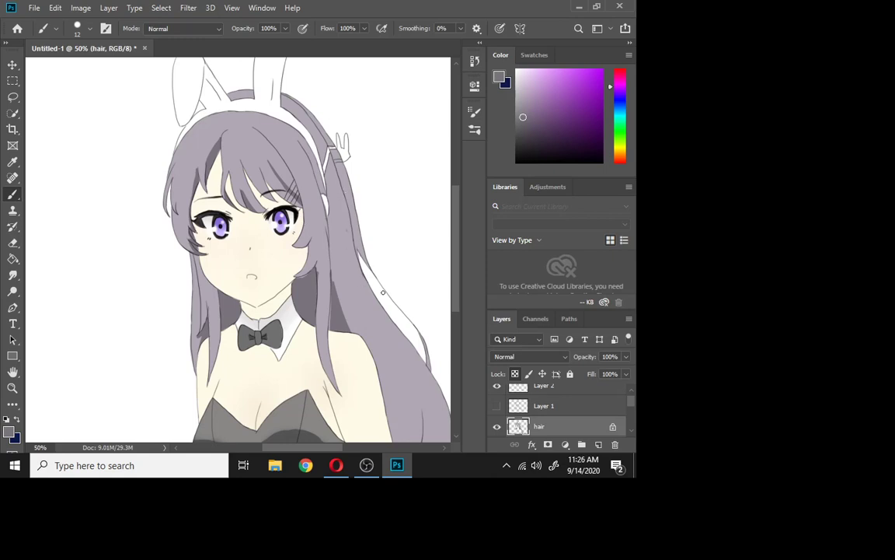
Paint a dark shadow on the long back hair along the outer edge of the arm, extending from beside the front strand to the canvas edge.
left_click_drag(458, 253, 467, 278)
left_click_drag(328, 449, 339, 447)
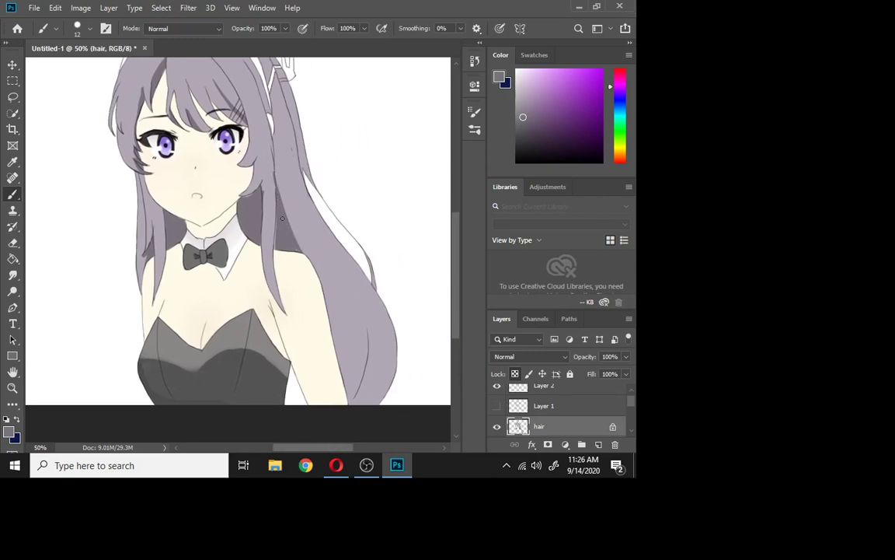
mouse_move(331, 300)
left_mouse_down()
mouse_move(345, 377)
mouse_move(328, 297)
mouse_move(343, 356)
mouse_move(307, 259)
mouse_move(353, 387)
mouse_move(331, 323)
left_mouse_up()
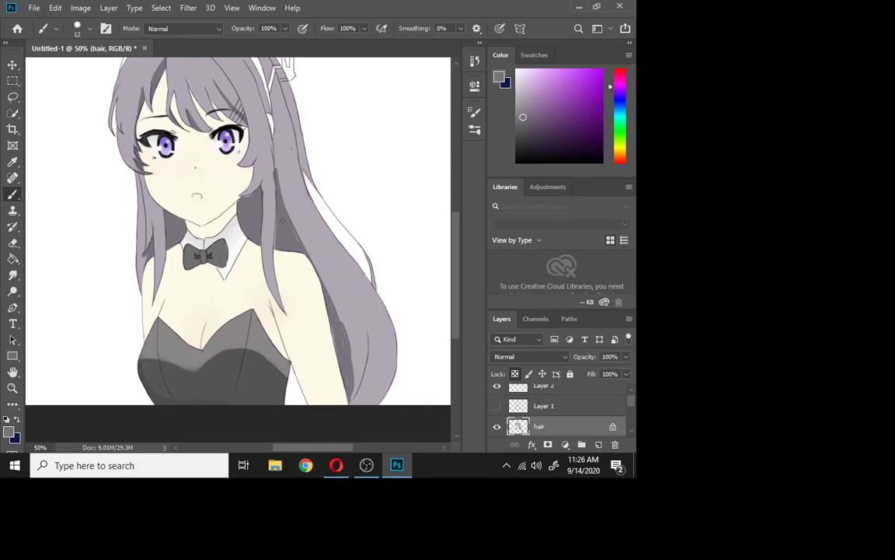
mouse_move(271, 137)
left_mouse_down()
mouse_move(269, 214)
mouse_move(260, 167)
mouse_move(281, 184)
mouse_move(309, 269)
mouse_move(306, 287)
left_mouse_up()
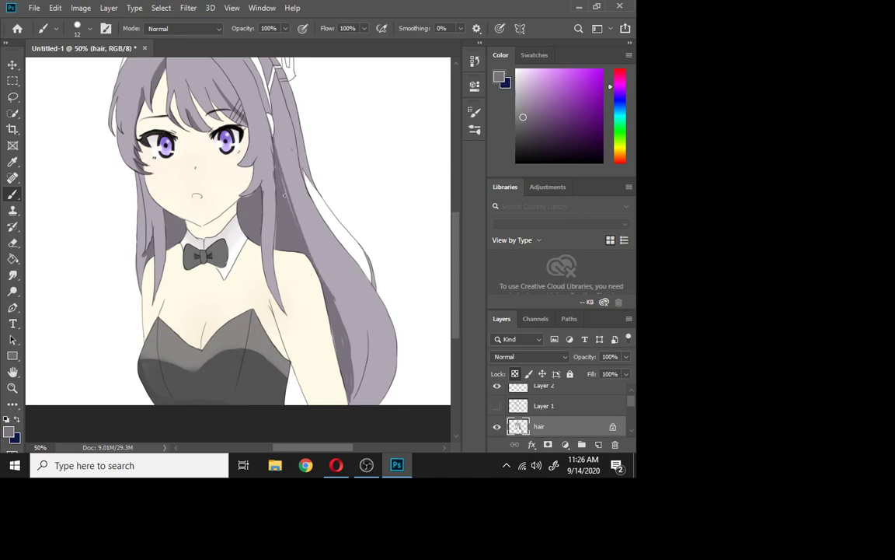
mouse_move(281, 184)
left_mouse_down()
mouse_move(345, 317)
mouse_move(324, 280)
mouse_move(351, 380)
mouse_move(356, 344)
mouse_move(352, 373)
left_mouse_up()
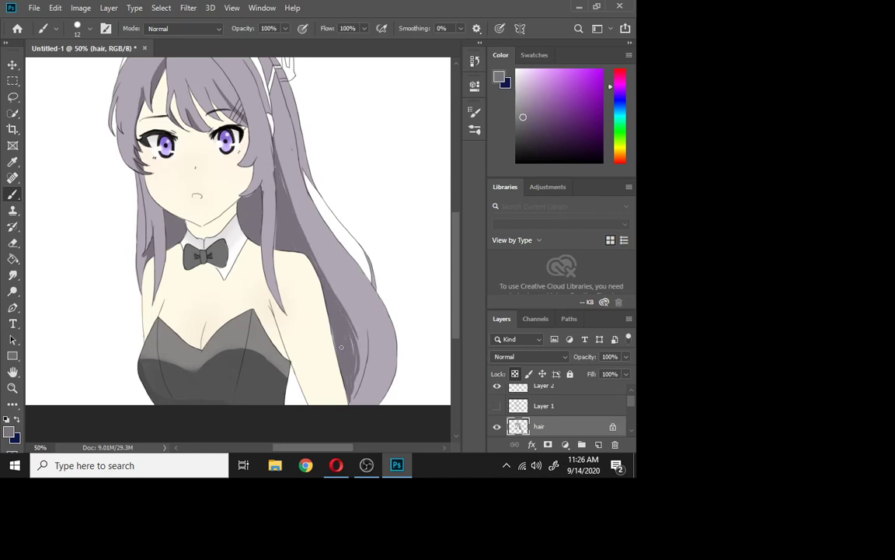
mouse_move(354, 327)
left_mouse_down()
mouse_move(349, 377)
mouse_move(354, 400)
left_mouse_up()
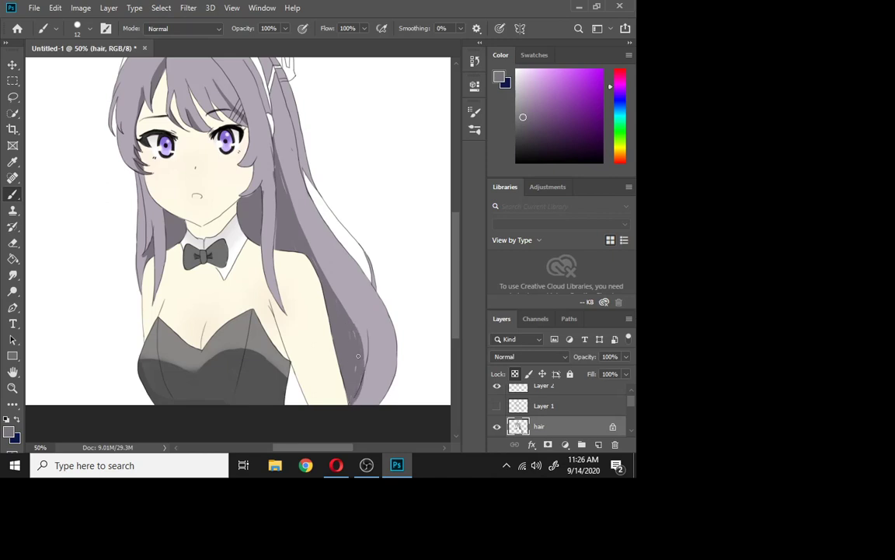
left_click_drag(362, 376, 352, 321)
Define the outer boundary of the back hair shadow with one long curve and fill the remaining light gaps inside it.
mouse_move(272, 165)
left_mouse_down()
mouse_move(272, 192)
mouse_move(356, 334)
left_mouse_up()
left_click_drag(344, 294, 349, 303)
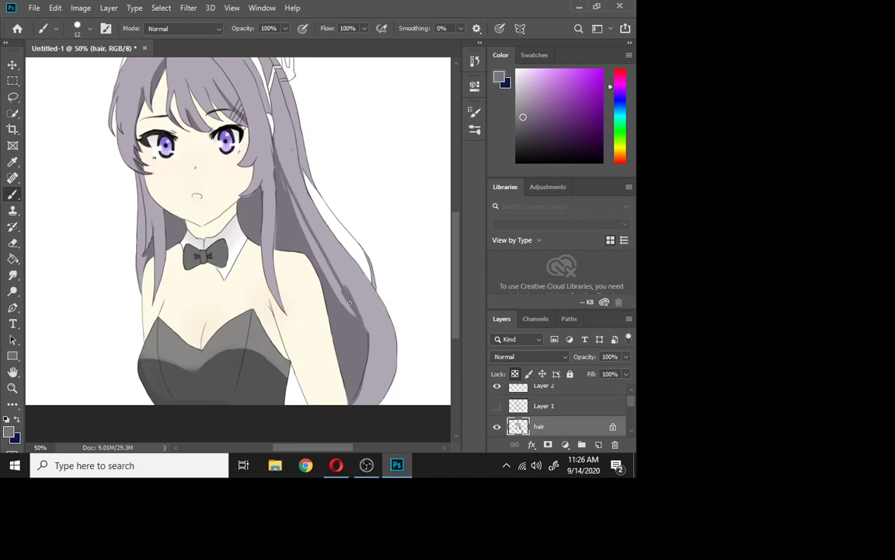
mouse_move(331, 265)
left_mouse_down()
mouse_move(357, 304)
mouse_move(285, 178)
left_mouse_up()
left_click_drag(350, 308, 311, 245)
left_click_drag(311, 245, 351, 320)
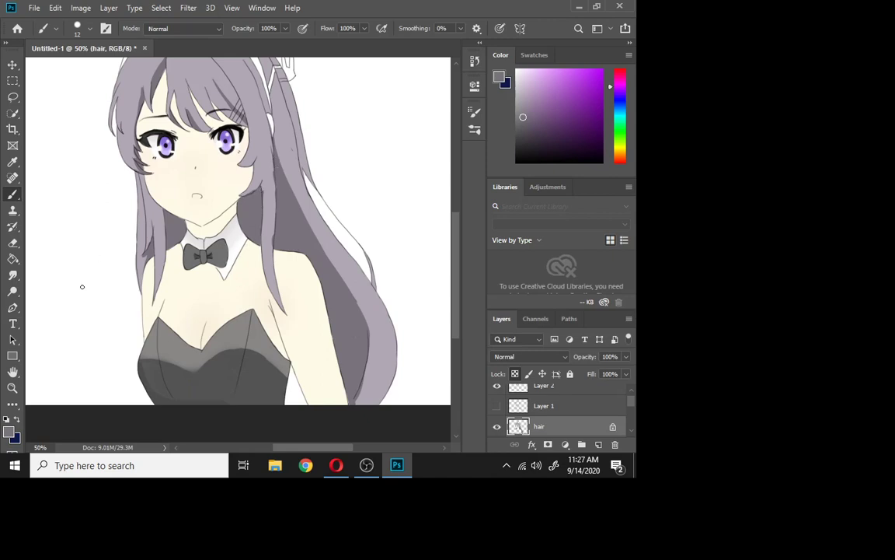
Fill the light gaps along the line between the long front strand and the back hair shadow with the darker tone.
key("z")
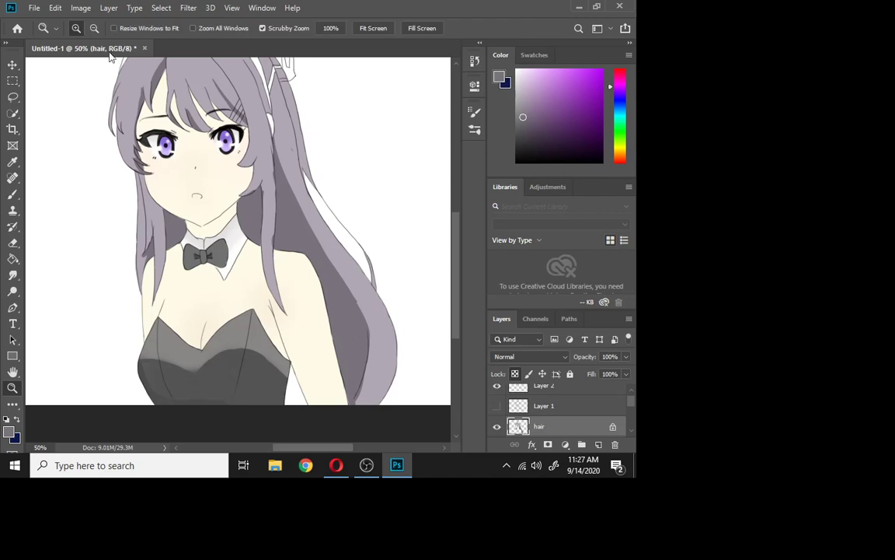
left_click_drag(230, 200, 303, 114)
left_click(300, 124)
left_click(294, 147)
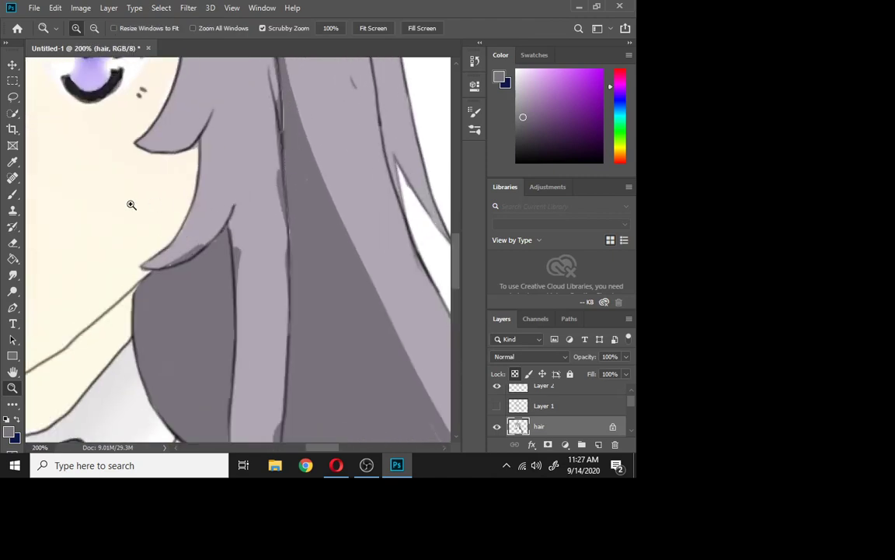
left_click(13, 200)
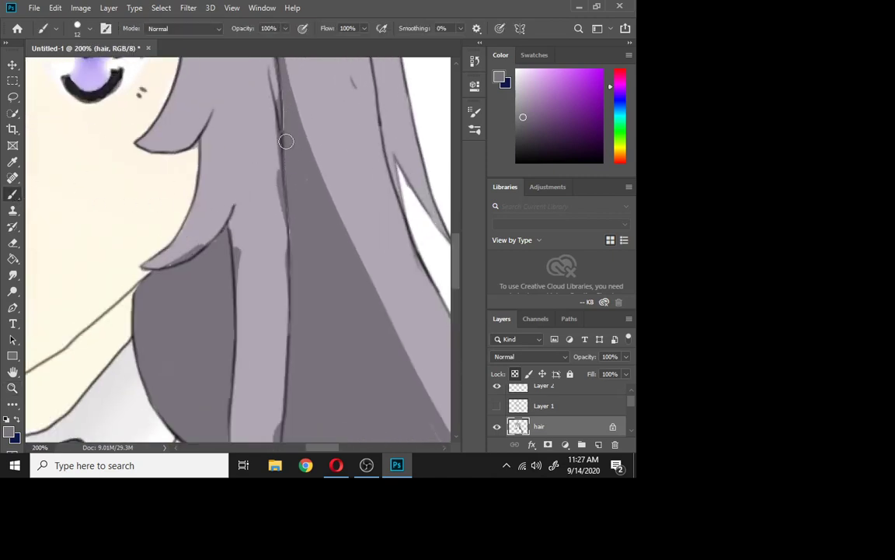
left_click_drag(280, 144, 289, 226)
Sample the light base hair colour and paint over the dark spills on the cheek lock tip and long front strand.
left_click(13, 162)
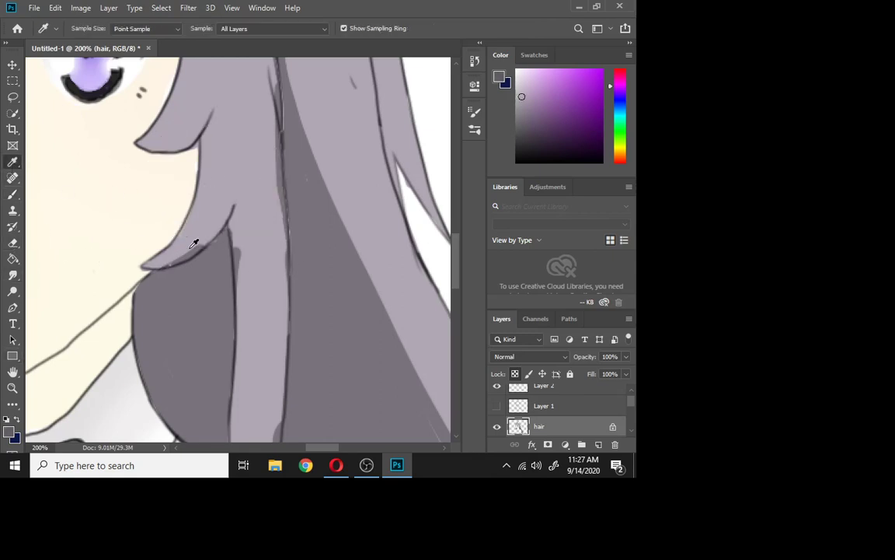
left_click(170, 232)
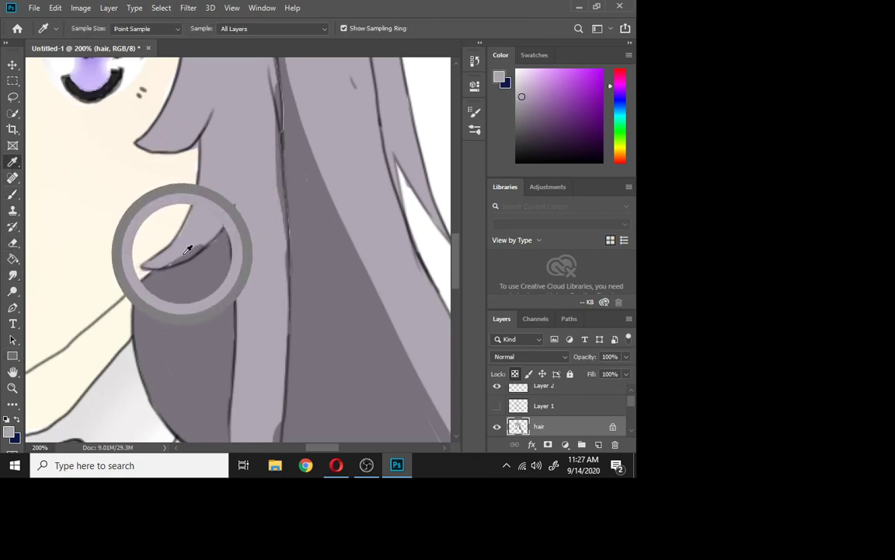
left_click(12, 194)
mouse_move(171, 262)
left_mouse_down()
mouse_move(191, 238)
mouse_move(203, 243)
mouse_move(157, 263)
mouse_move(223, 205)
mouse_move(246, 271)
mouse_move(241, 246)
left_mouse_up()
mouse_move(269, 84)
left_mouse_down()
mouse_move(282, 189)
mouse_move(272, 90)
mouse_move(288, 274)
mouse_move(281, 309)
left_mouse_up()
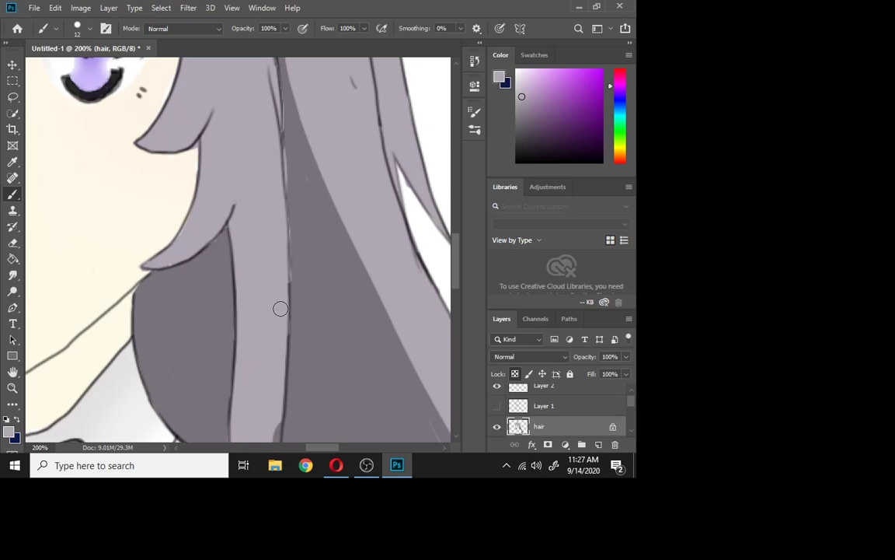
scroll(461, 285, "down", 5)
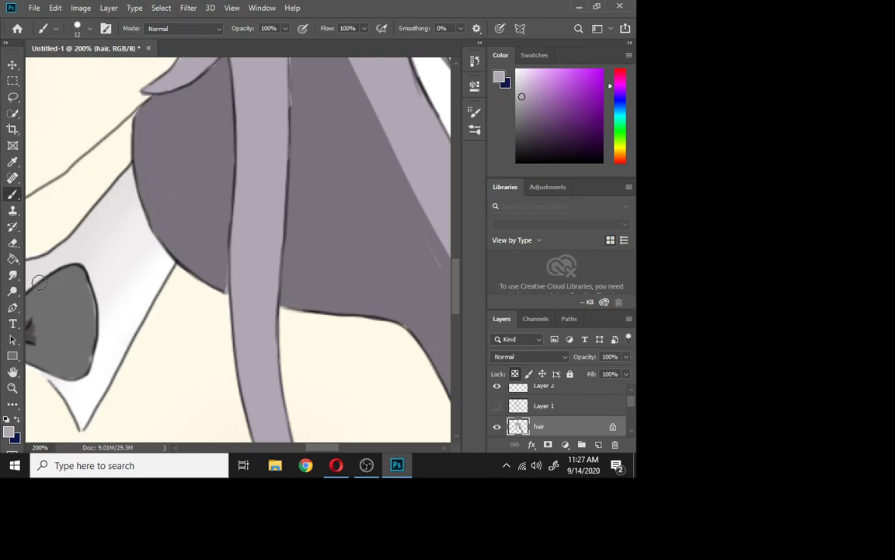
Set the brush colour to a pale greyish lilac, lighter than the hair base, for painting highlights on the head.
key("z")
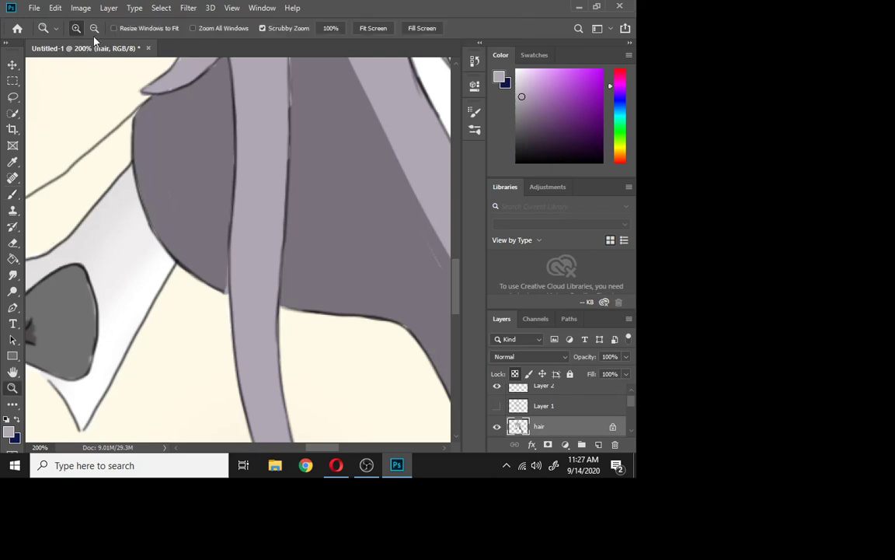
left_click(154, 141, "alt")
left_click(146, 136, "alt")
left_click(139, 131, "alt")
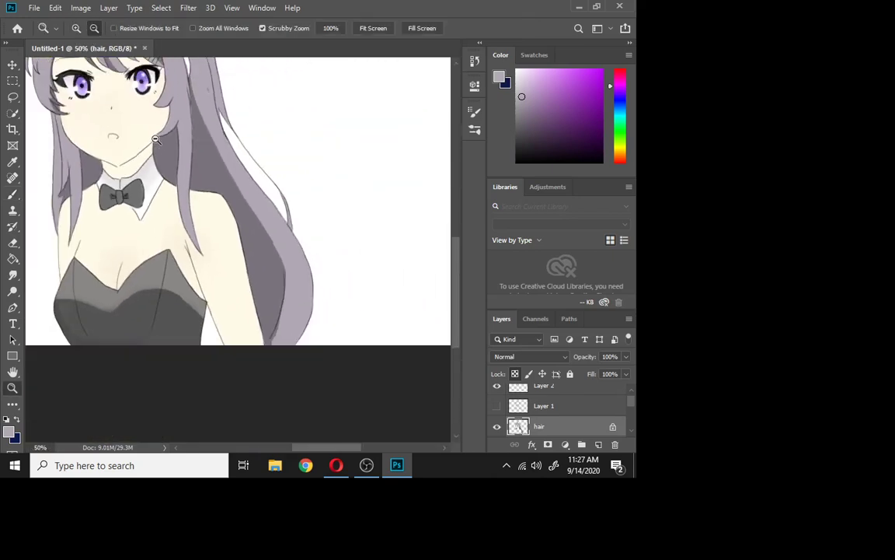
left_click_drag(454, 279, 444, 254)
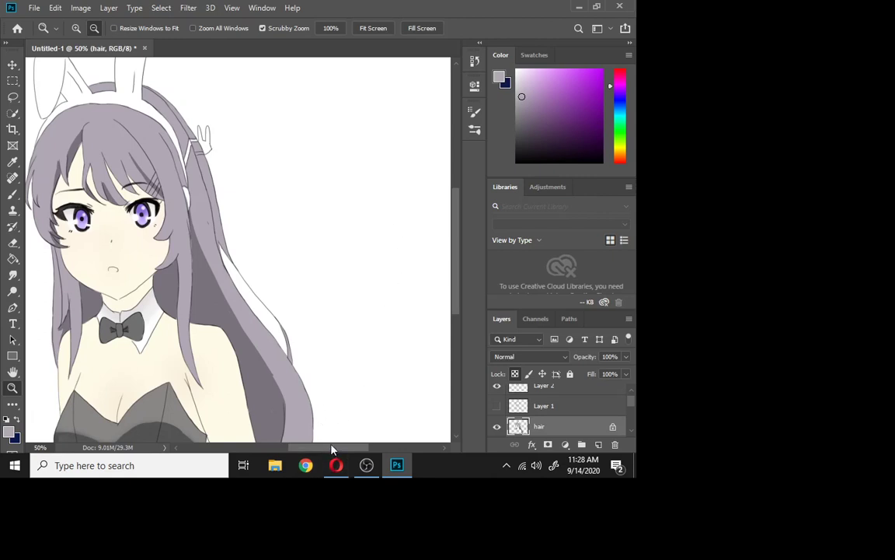
scroll(297, 401, "left", 3)
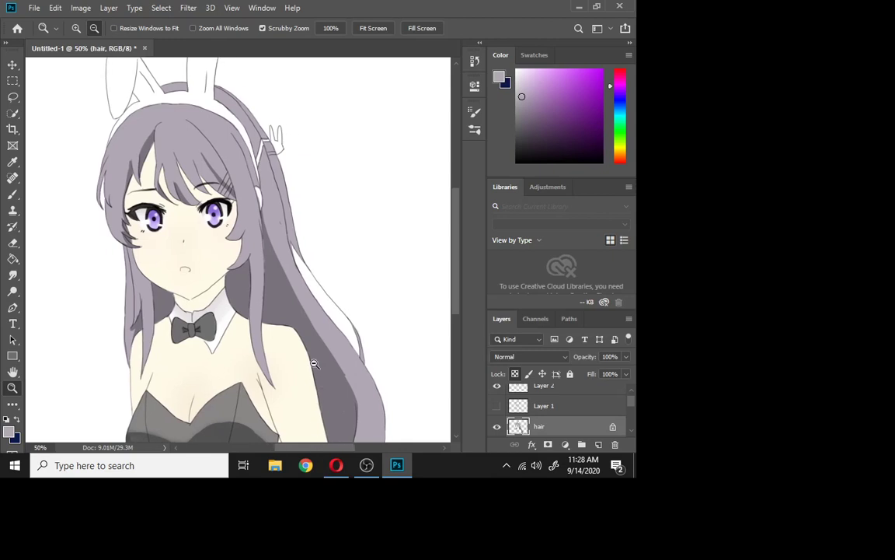
left_click(76, 28)
left_click(127, 140)
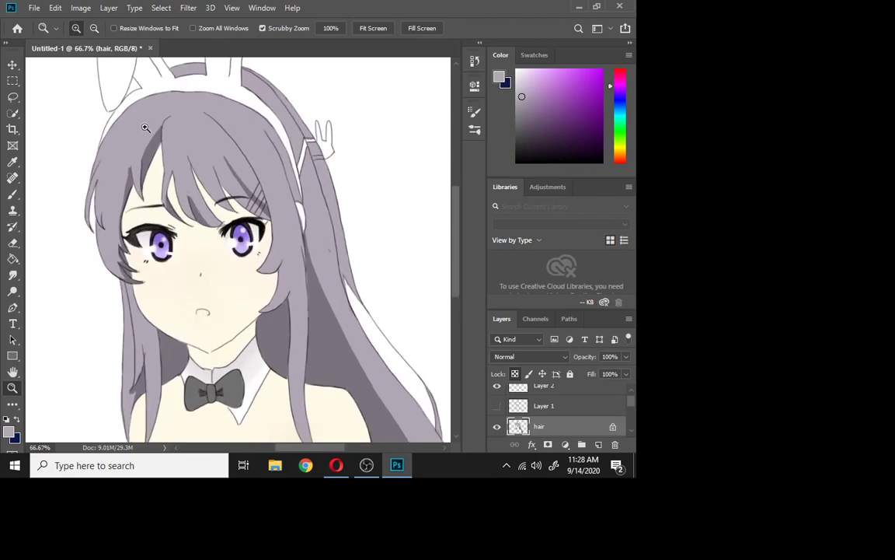
left_click(131, 118)
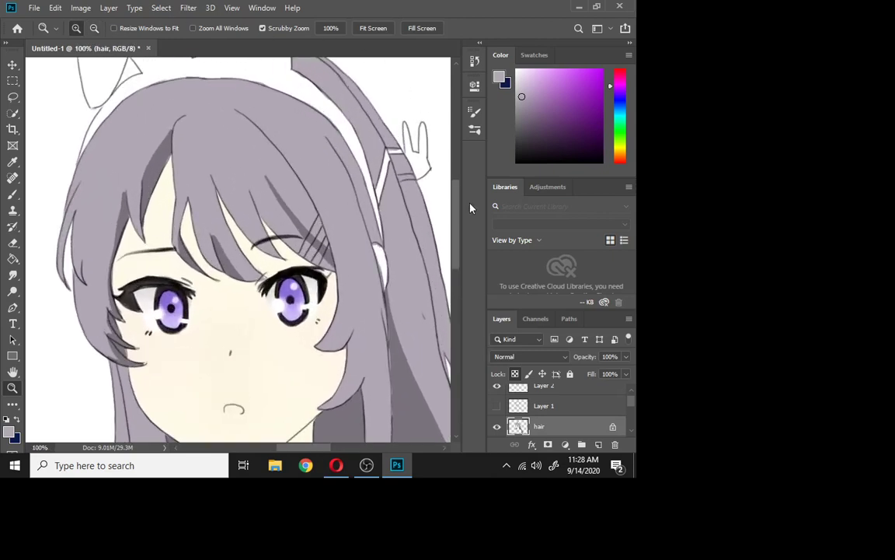
scroll(456, 223, "up", 3)
left_click_drag(517, 78, 519, 82)
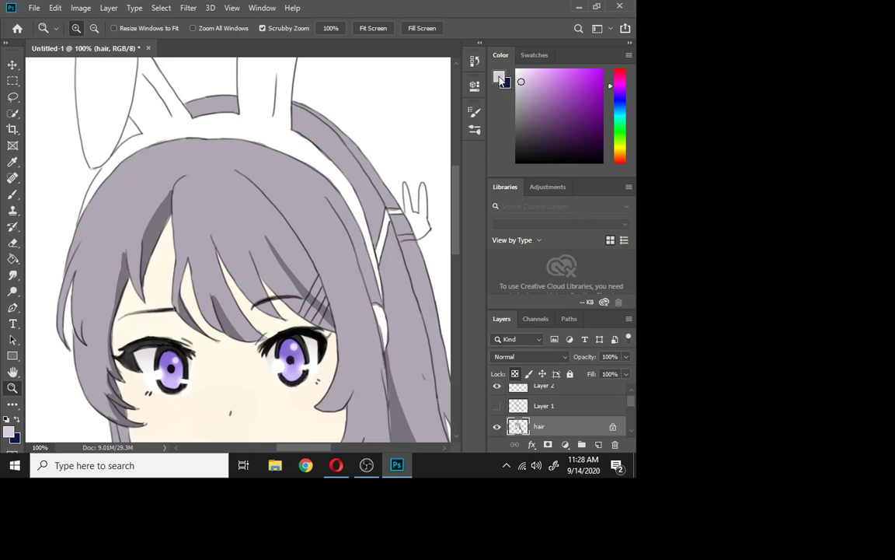
left_click(500, 79)
left_click(545, 106)
left_click(12, 194)
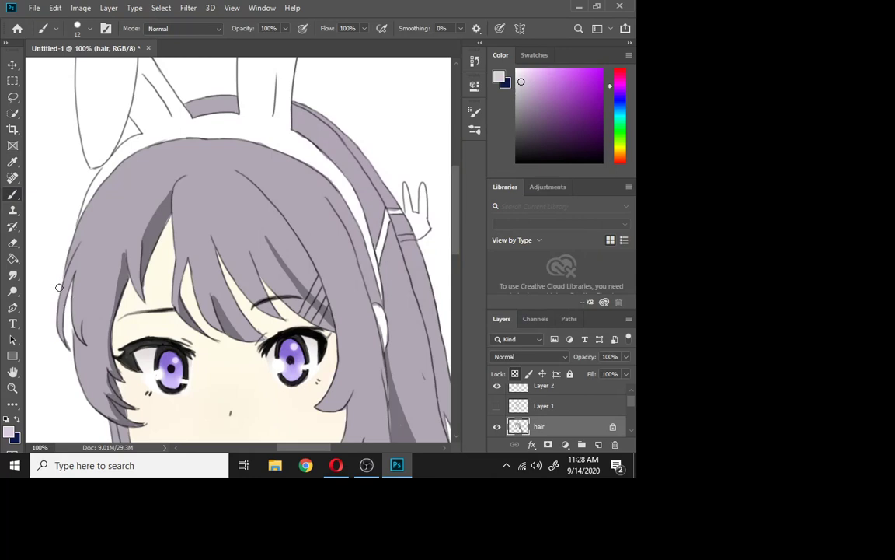
Paint pale lilac highlights down the outer side lock and in jagged streaks across the crown on both sides of the parting.
left_click_drag(74, 259, 61, 308)
left_click_drag(76, 240, 60, 347)
mouse_move(65, 300)
left_mouse_down()
mouse_move(79, 231)
mouse_move(62, 251)
left_mouse_up()
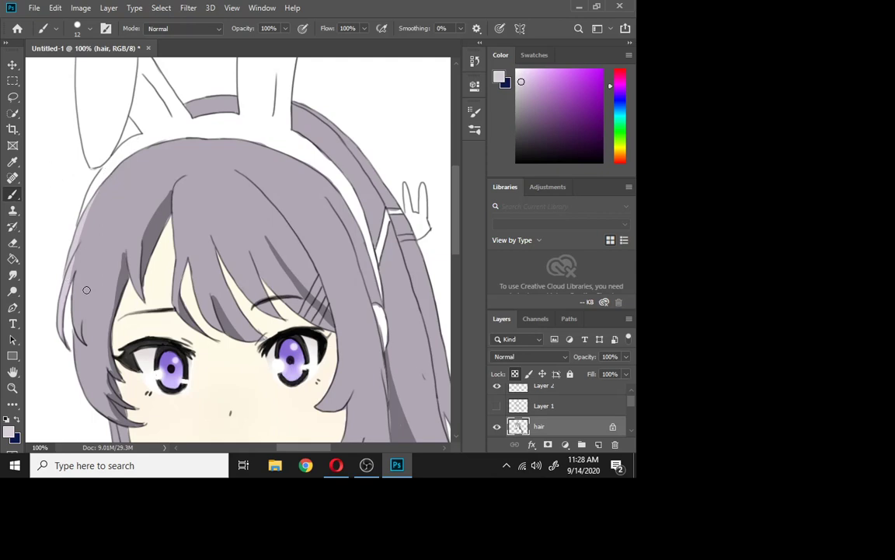
mouse_move(92, 232)
left_mouse_down()
mouse_move(68, 281)
mouse_move(95, 193)
mouse_move(91, 239)
mouse_move(94, 192)
mouse_move(81, 220)
mouse_move(94, 191)
mouse_move(88, 225)
mouse_move(94, 212)
mouse_move(98, 228)
mouse_move(100, 188)
mouse_move(100, 212)
mouse_move(126, 206)
mouse_move(121, 234)
mouse_move(117, 223)
mouse_move(93, 237)
mouse_move(90, 224)
mouse_move(100, 232)
mouse_move(104, 224)
mouse_move(96, 235)
mouse_move(115, 212)
left_mouse_up()
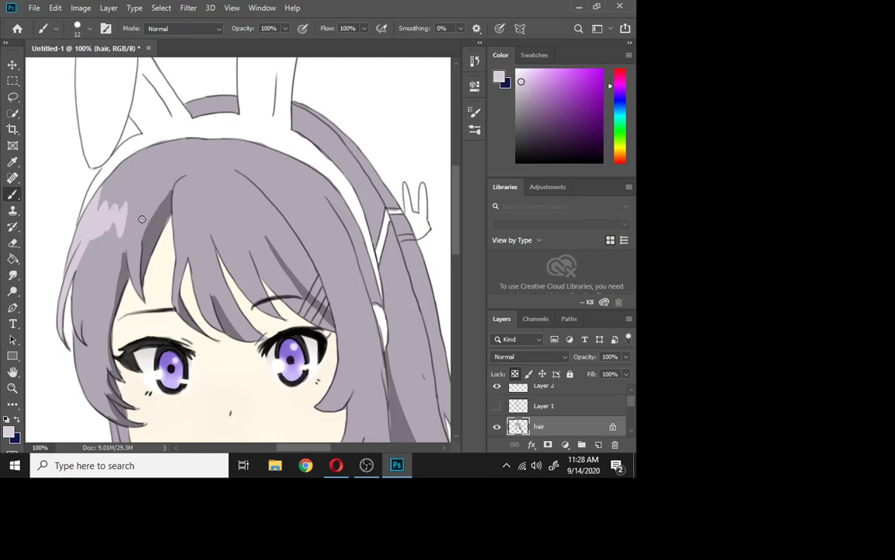
mouse_move(143, 220)
left_mouse_down()
mouse_move(194, 199)
mouse_move(196, 223)
mouse_move(207, 200)
left_mouse_up()
left_click_drag(216, 207, 230, 228)
key("z")
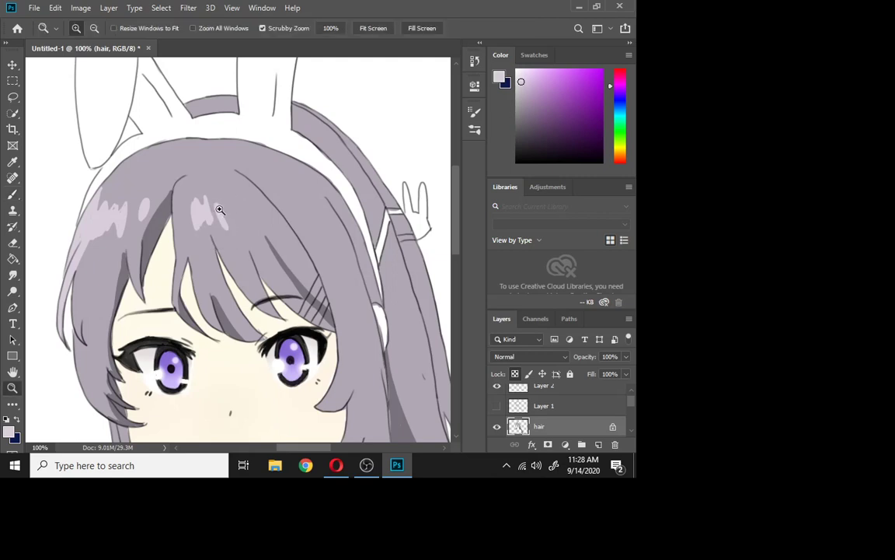
key("ctrl+z")
left_click(14, 194)
left_click_drag(229, 201, 241, 221)
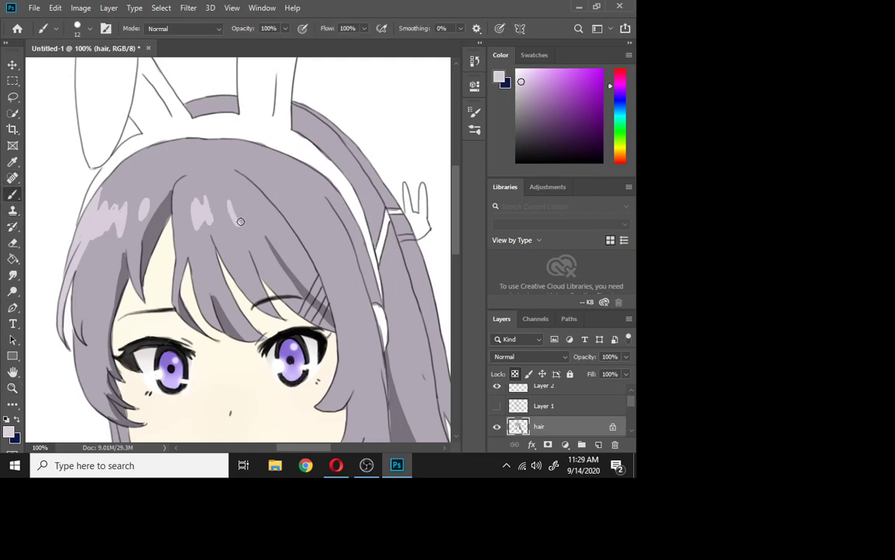
key("ctrl+z")
Continue the jagged pale highlight band across the upper fringe and onto the hair beside the headband.
mouse_move(223, 212)
left_mouse_down()
mouse_move(226, 225)
mouse_move(271, 203)
mouse_move(250, 183)
mouse_move(255, 201)
mouse_move(246, 207)
mouse_move(265, 200)
mouse_move(250, 202)
left_mouse_up()
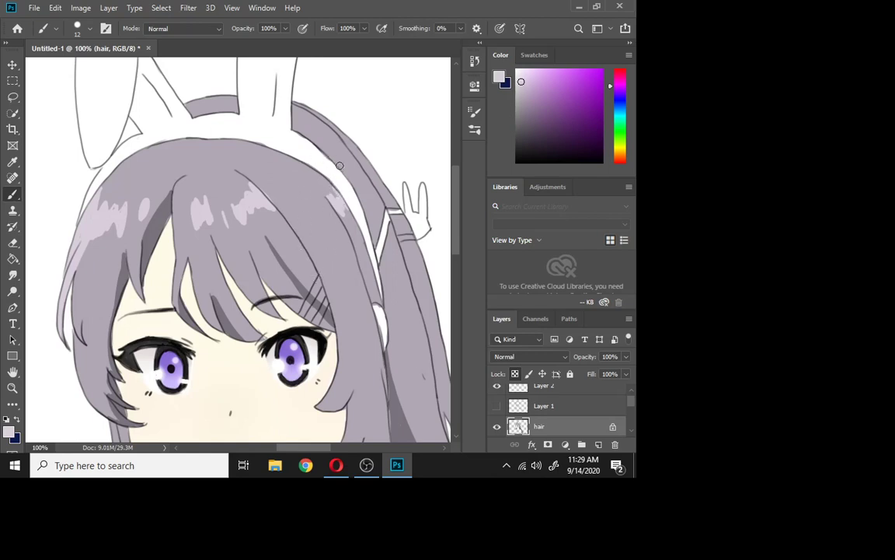
Paint pale lilac highlight streaks on the back hair strand outside the headband.
mouse_move(356, 160)
left_mouse_down()
mouse_move(370, 185)
mouse_move(366, 161)
left_mouse_up()
Smudge the edges of the pale hair highlights using a 7 px Hard Round Pressure Opacity brush tip.
left_click(13, 274)
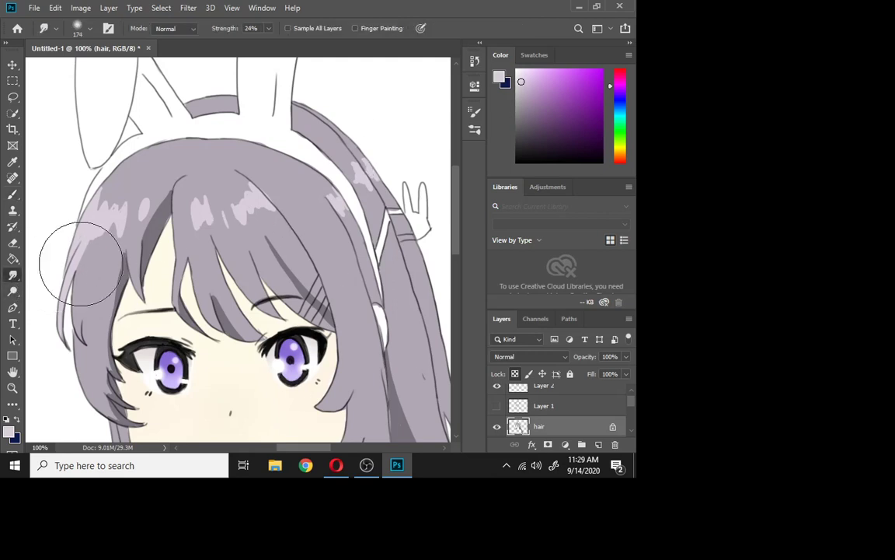
right_click(114, 220)
left_click(182, 249)
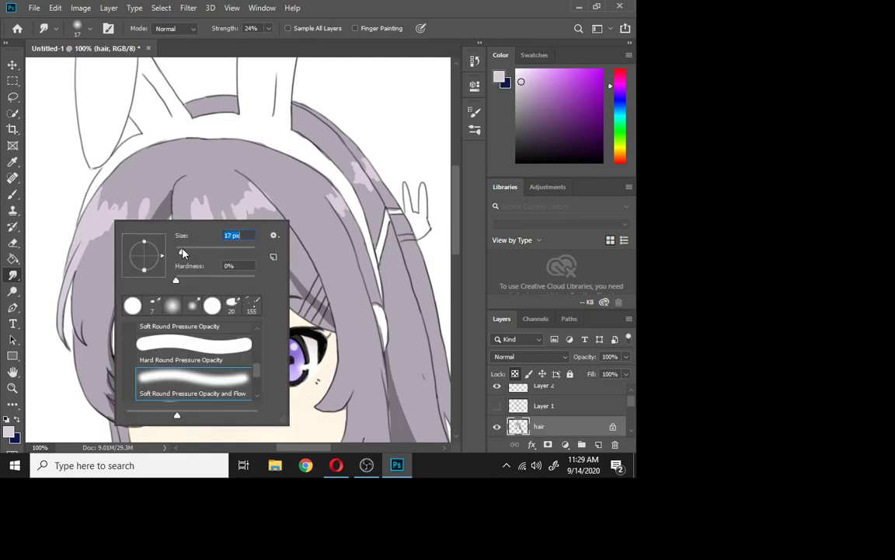
key("Return")
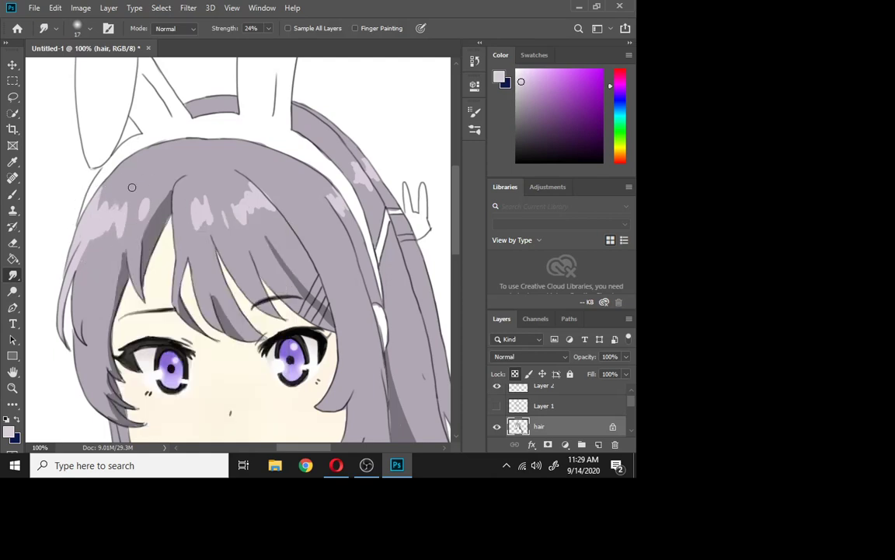
right_click(132, 231)
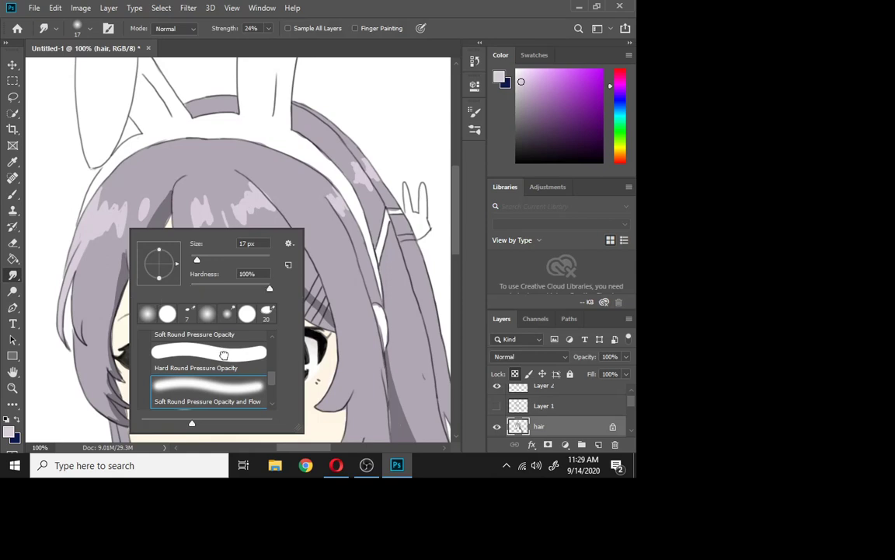
left_click(194, 259)
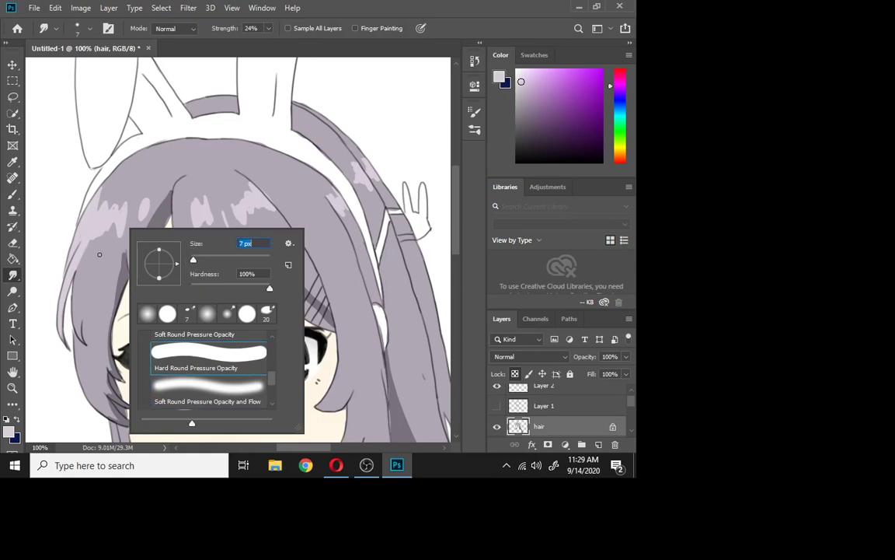
key("Return")
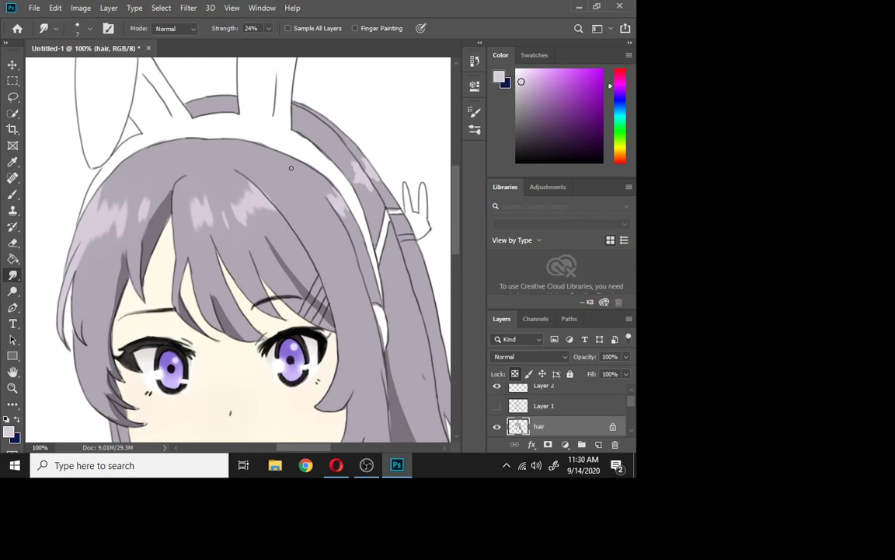
Add a new layer above the hair layer, name it accessories, and make it the active layer.
key("z")
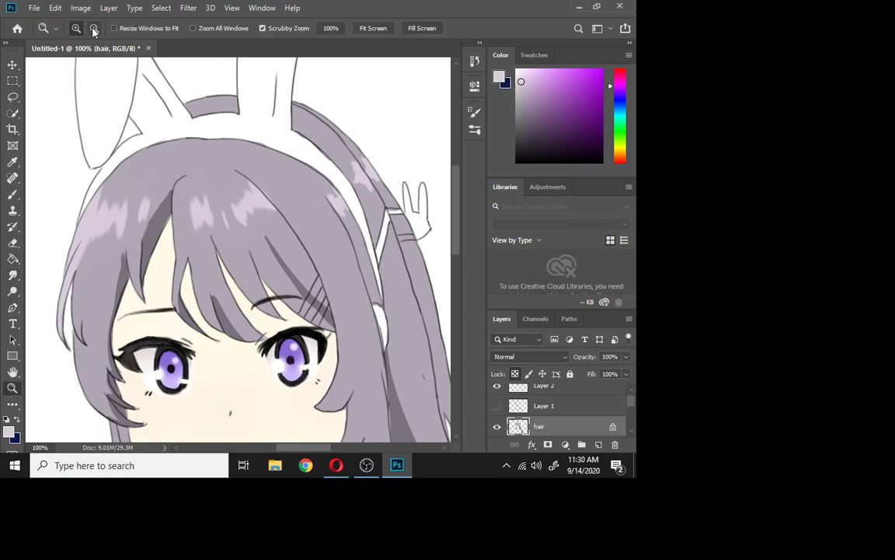
left_click(172, 151, "alt")
left_click(172, 150, "alt")
left_click(174, 208, "alt")
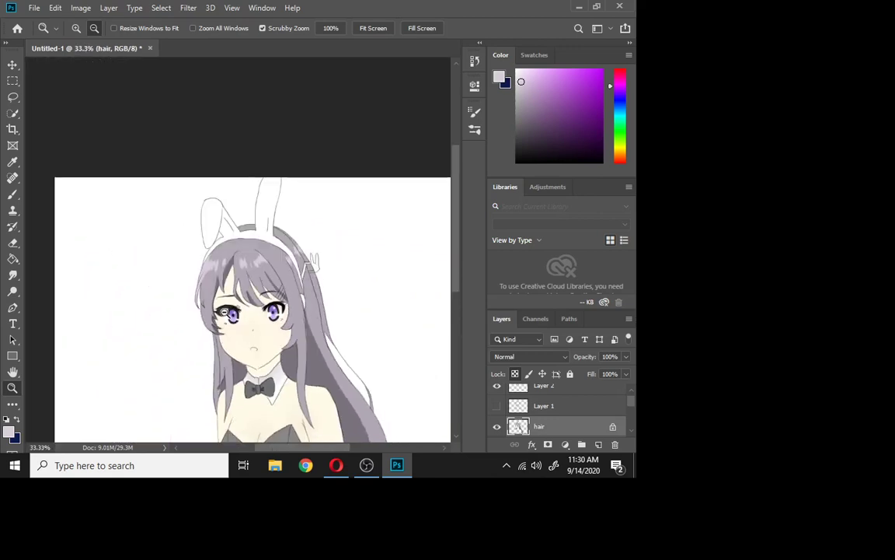
scroll(449, 224, "down", 3)
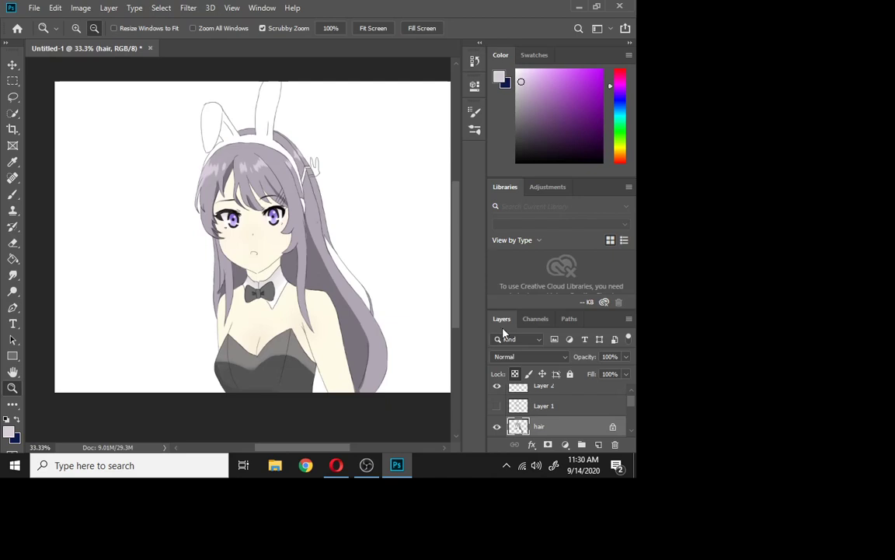
left_click(598, 444)
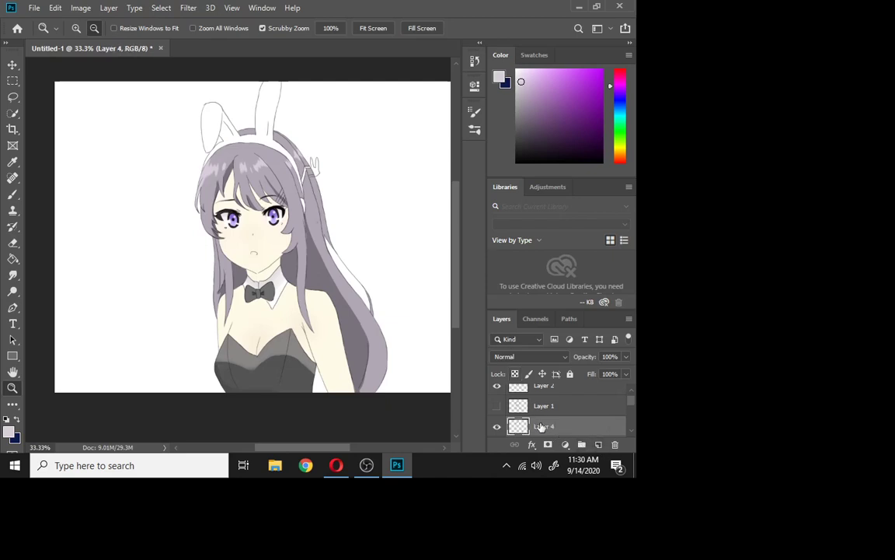
double_click(545, 426)
type("acc")
type("essories")
left_click(561, 406)
left_click(567, 425)
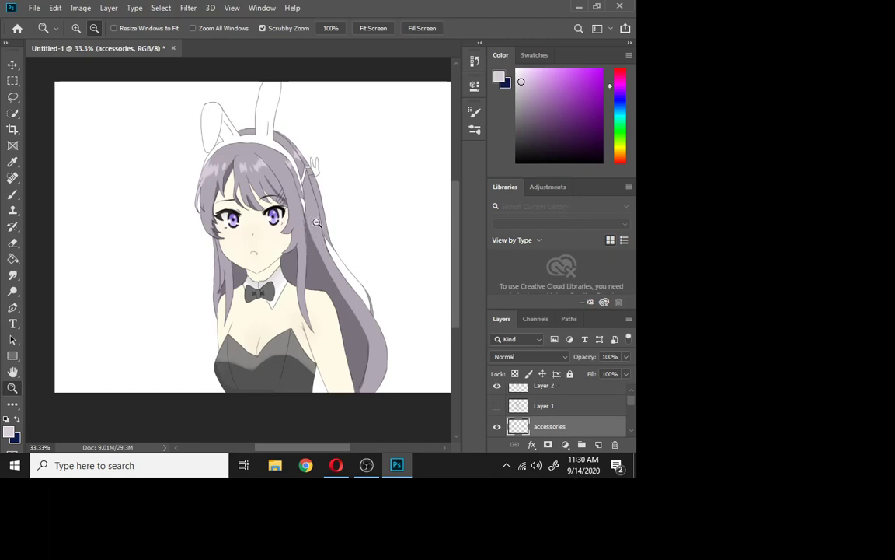
Set the brush colour to a very pale pink and fill the two crossed hair clips on the fringe.
left_click(77, 30)
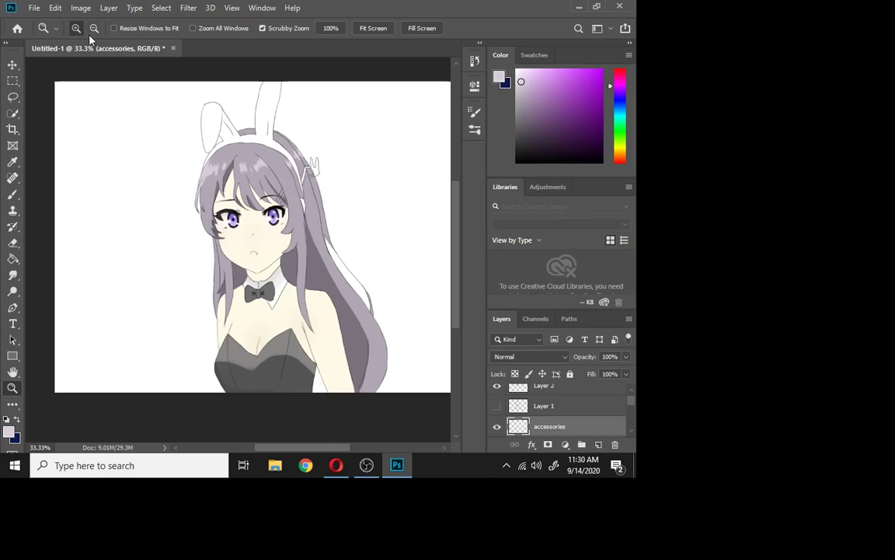
left_click(268, 128)
left_click(264, 146)
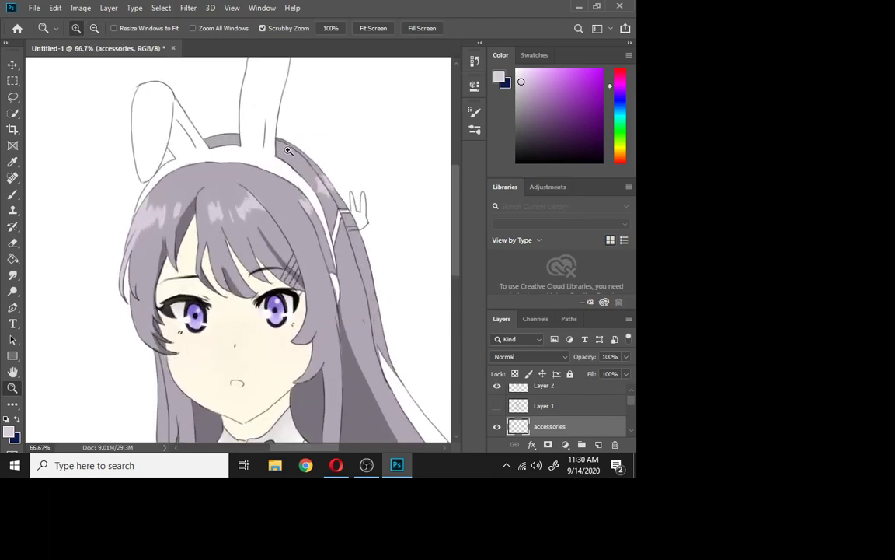
left_click(292, 263)
left_click(296, 267)
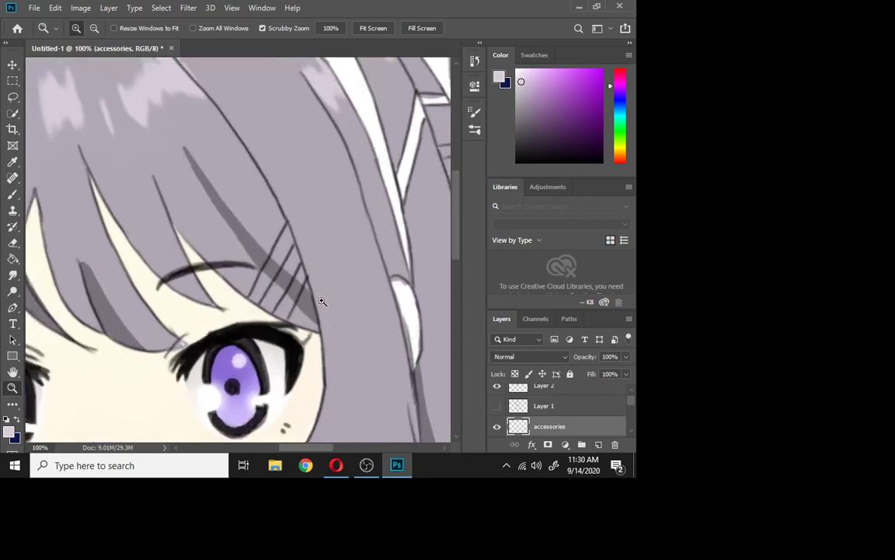
key("b")
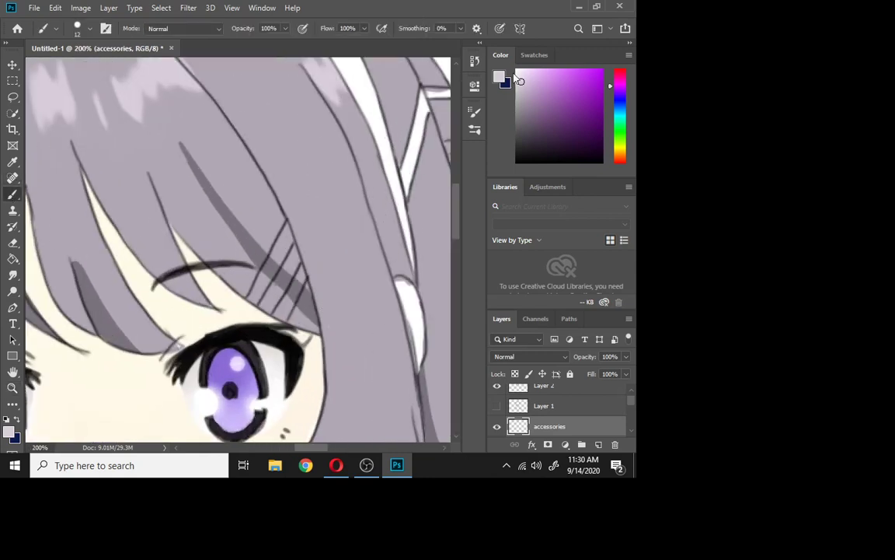
left_click(498, 77)
left_click_drag(467, 150, 416, 136)
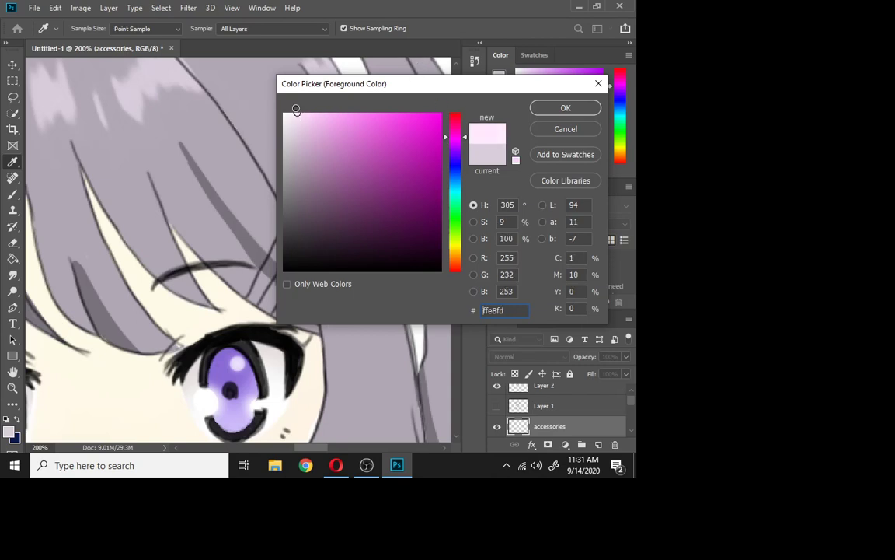
left_click(288, 121)
left_click(555, 107)
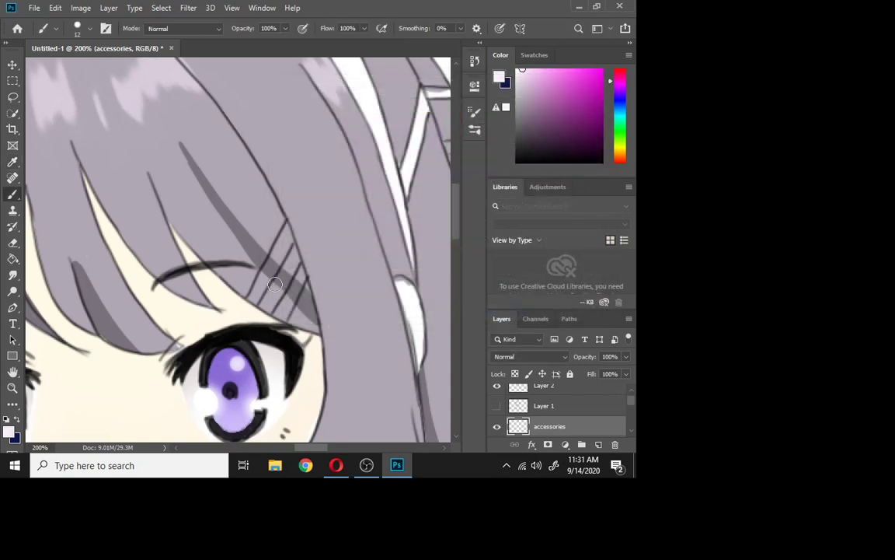
mouse_move(282, 246)
left_mouse_down()
mouse_move(251, 301)
mouse_move(289, 244)
mouse_move(278, 262)
mouse_move(287, 230)
mouse_move(271, 261)
mouse_move(279, 252)
mouse_move(282, 313)
left_mouse_up()
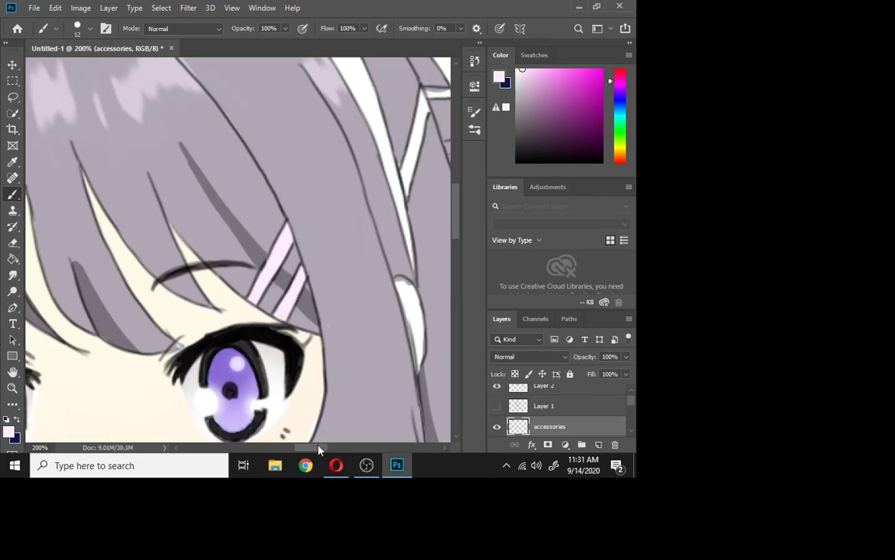
Fill the bunny hair tie beside the headband, including its bands, ears and head, with the very pale pink.
left_click_drag(318, 450, 334, 449)
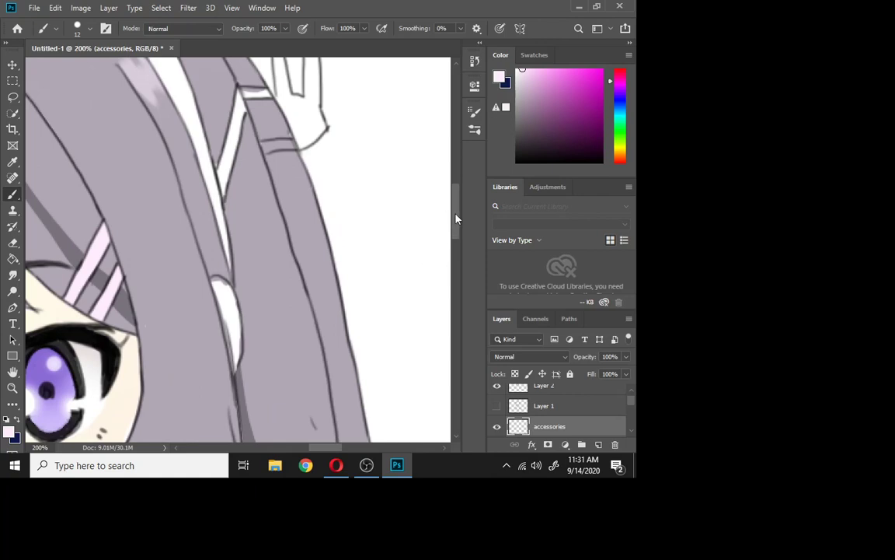
left_click_drag(456, 218, 454, 185)
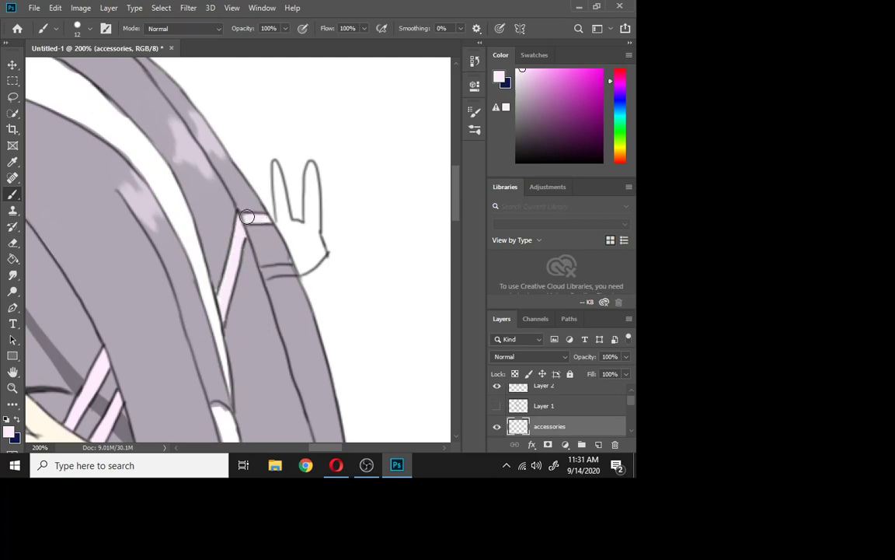
left_click_drag(264, 277, 282, 269)
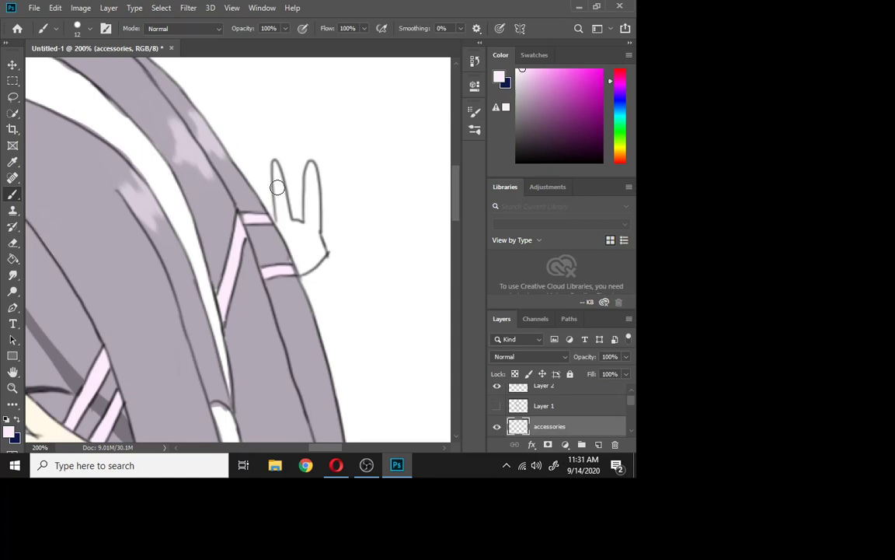
left_click_drag(277, 187, 284, 225)
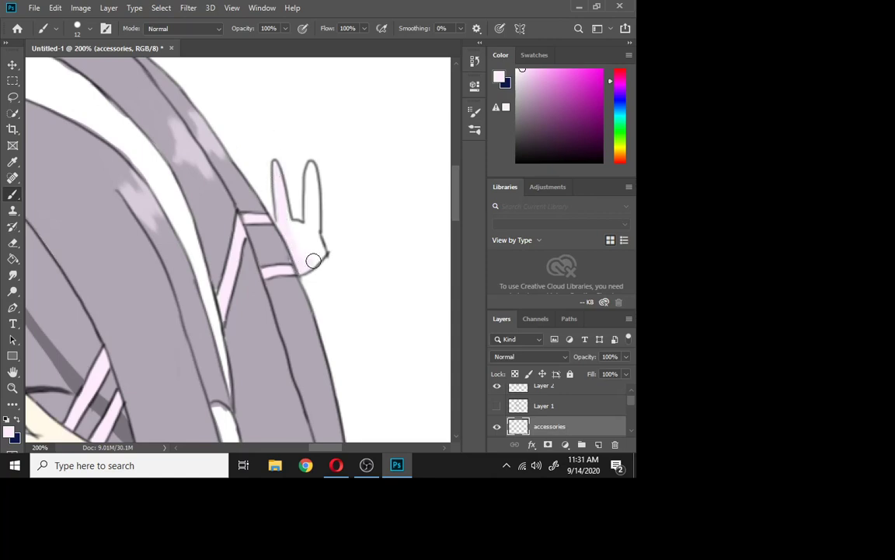
left_click_drag(322, 251, 310, 168)
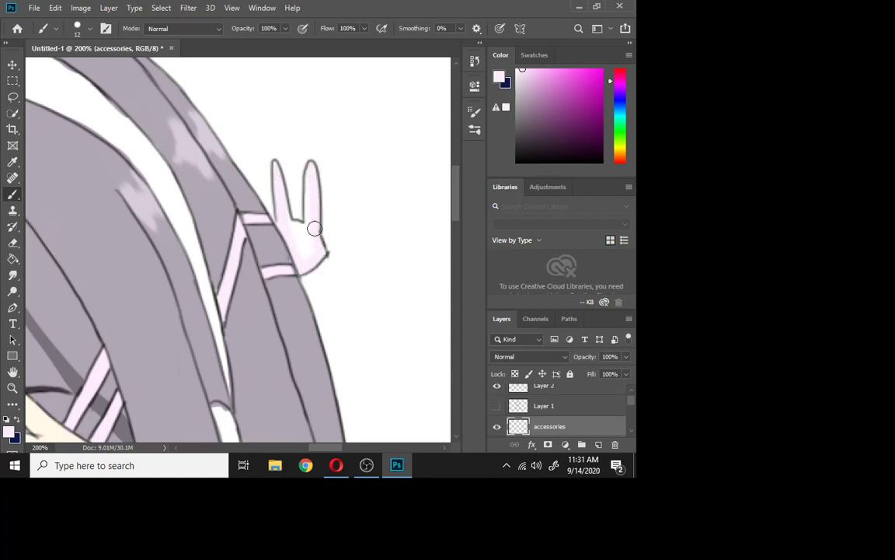
left_click_drag(309, 231, 310, 254)
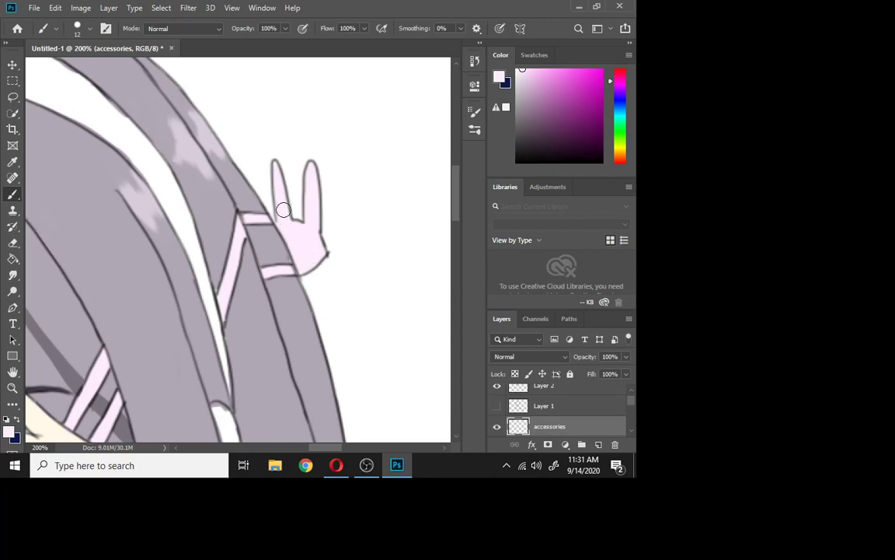
left_click(366, 465)
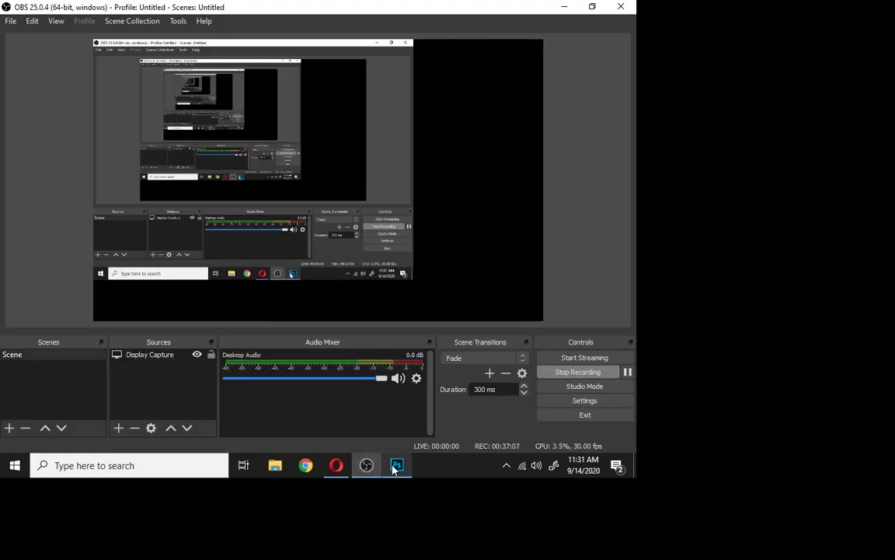
left_click(396, 464)
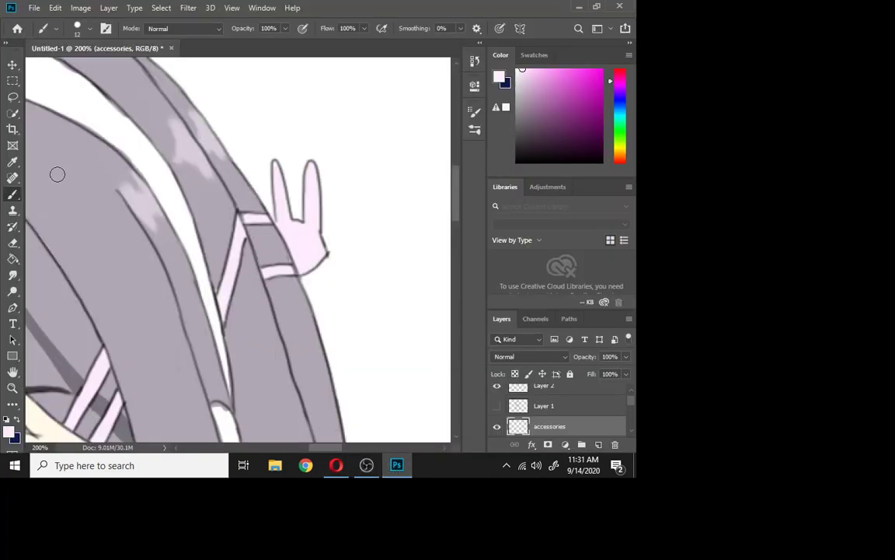
Set the brush colour to dark grey and paint a first band along the headband beside the upright bunny ear.
left_click(13, 388)
left_click(93, 28)
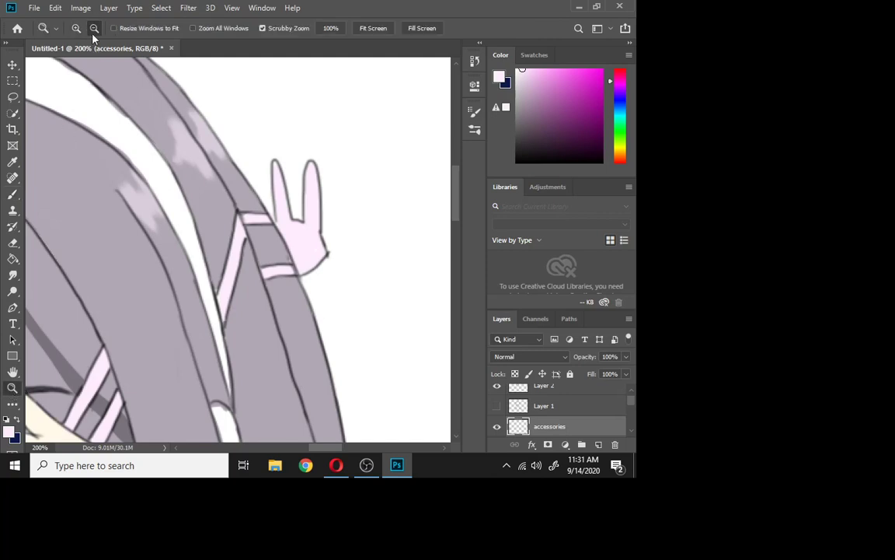
left_click(131, 159)
left_click(129, 222)
left_click(129, 222)
left_click(136, 299)
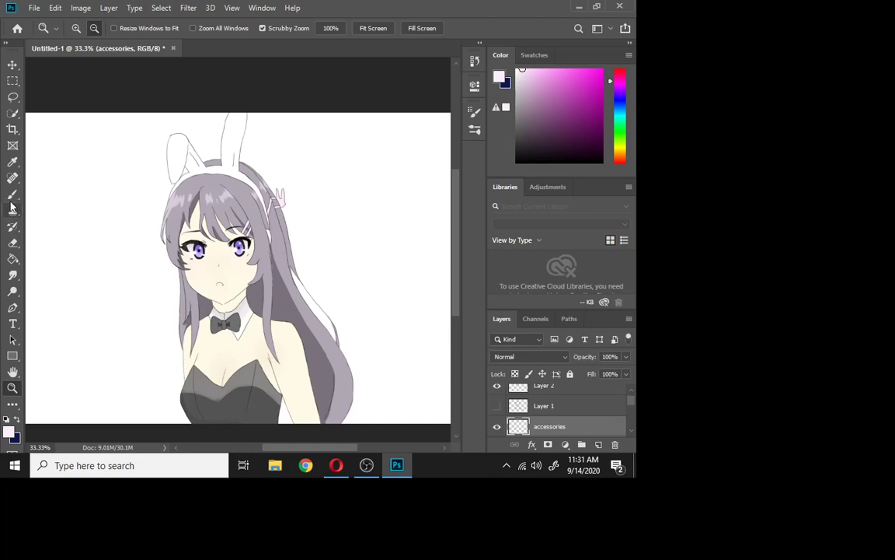
left_click(75, 28)
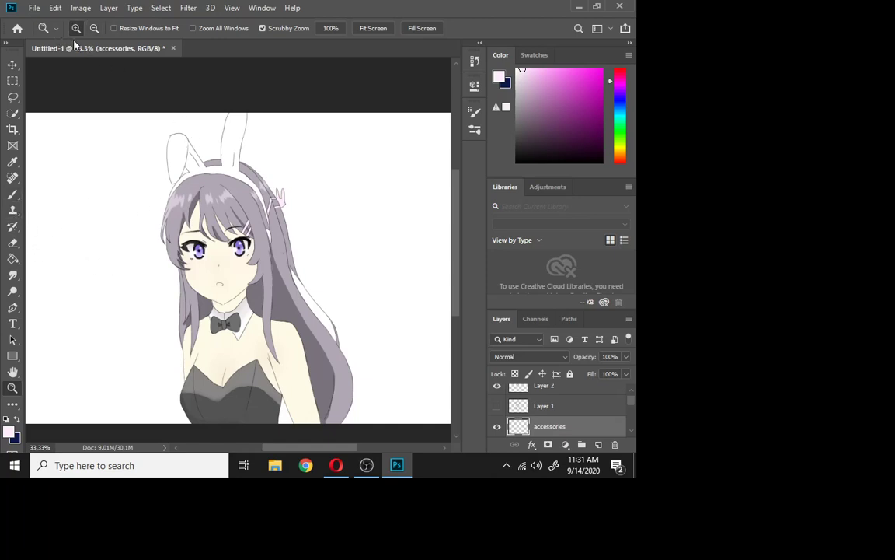
left_click(215, 148)
left_click(194, 159)
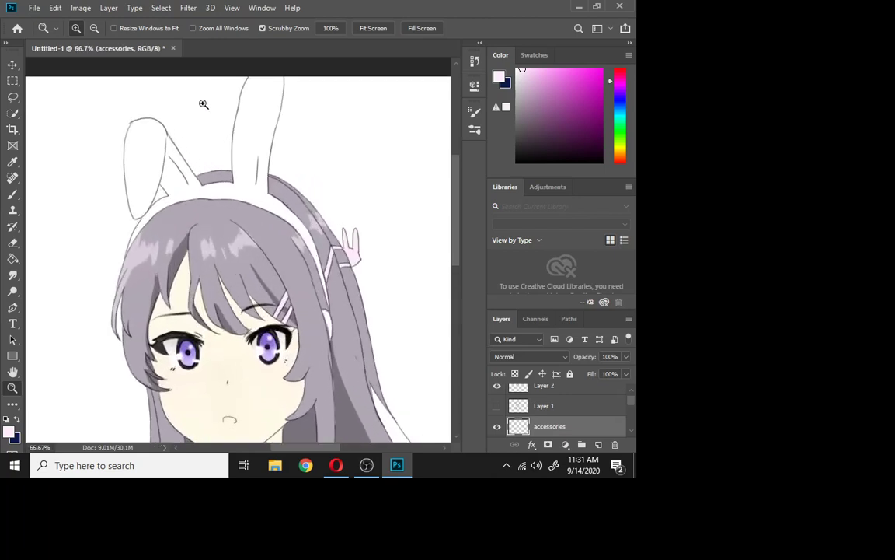
left_click(202, 107)
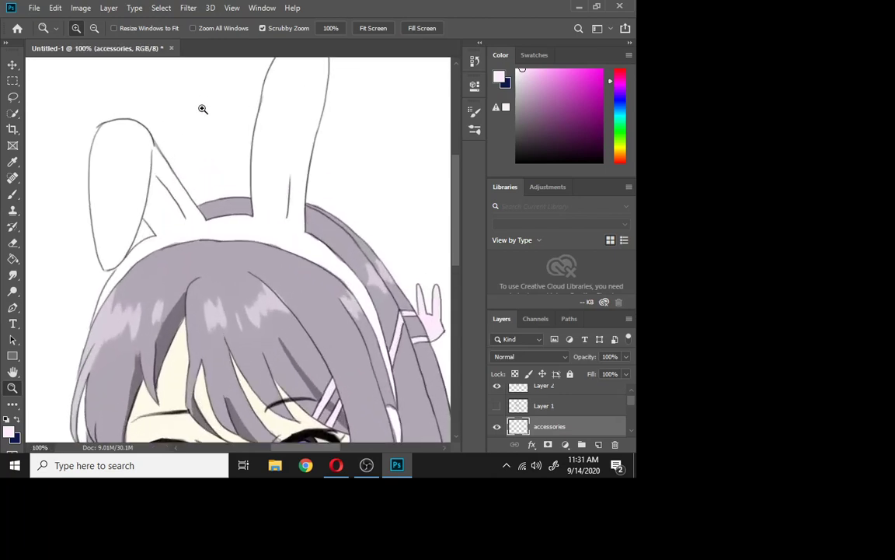
left_click(13, 195)
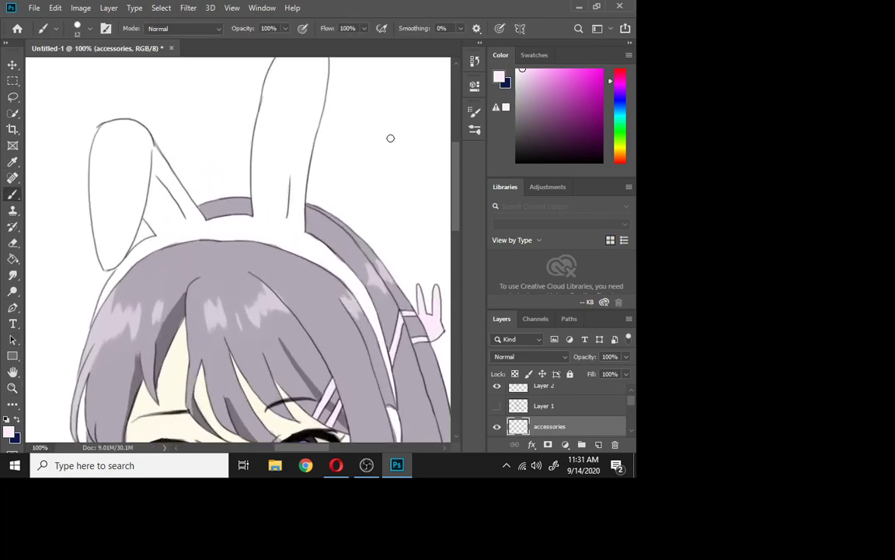
left_click(516, 129)
left_click_drag(303, 246, 350, 279)
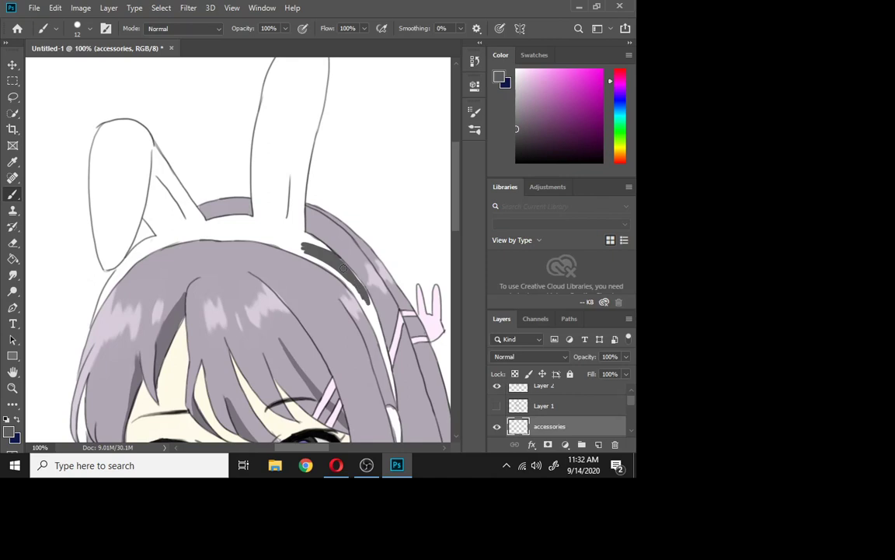
Fill the headband with dark grey from the first painted band down to its tapered end beside the hair tie.
left_click(13, 387)
left_click(398, 314)
left_click(392, 351)
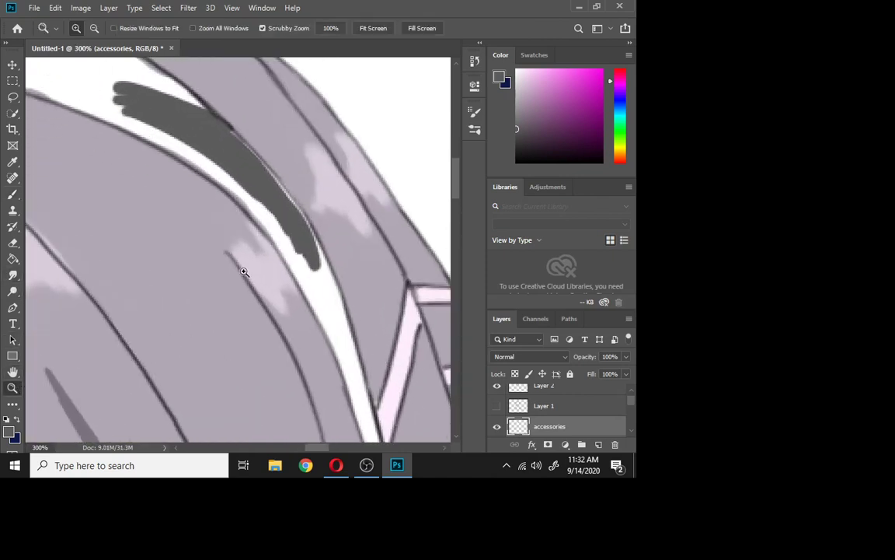
left_click(13, 194)
mouse_move(242, 185)
left_mouse_down()
mouse_move(305, 288)
mouse_move(272, 225)
mouse_move(341, 349)
mouse_move(296, 216)
mouse_move(329, 290)
mouse_move(284, 198)
mouse_move(320, 267)
mouse_move(268, 171)
mouse_move(311, 246)
mouse_move(225, 137)
left_mouse_up()
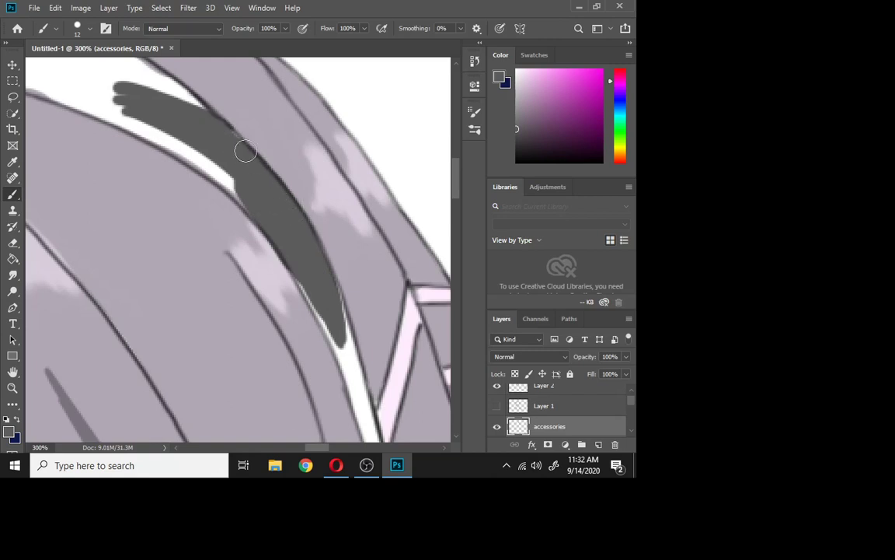
mouse_move(302, 286)
left_mouse_down()
mouse_move(294, 266)
mouse_move(319, 338)
mouse_move(337, 335)
mouse_move(339, 311)
mouse_move(357, 385)
mouse_move(339, 350)
mouse_move(363, 417)
left_mouse_up()
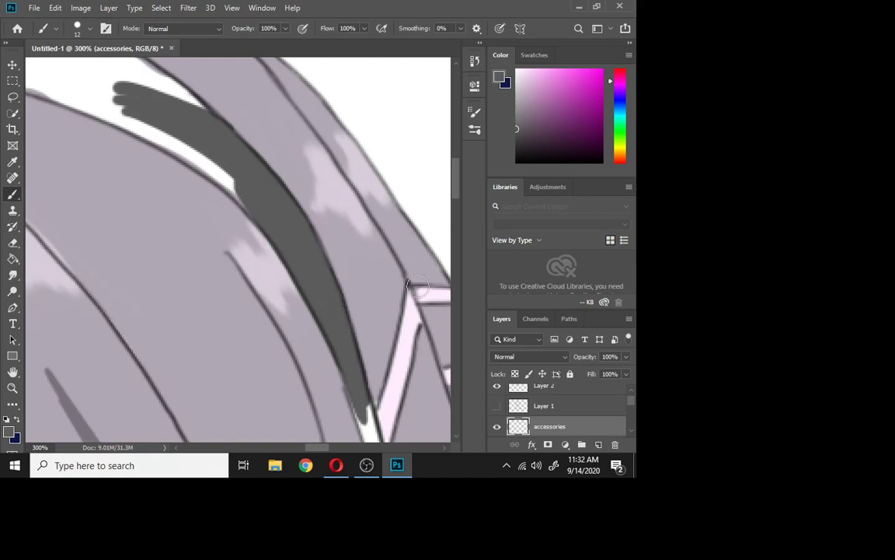
left_click_drag(453, 186, 455, 215)
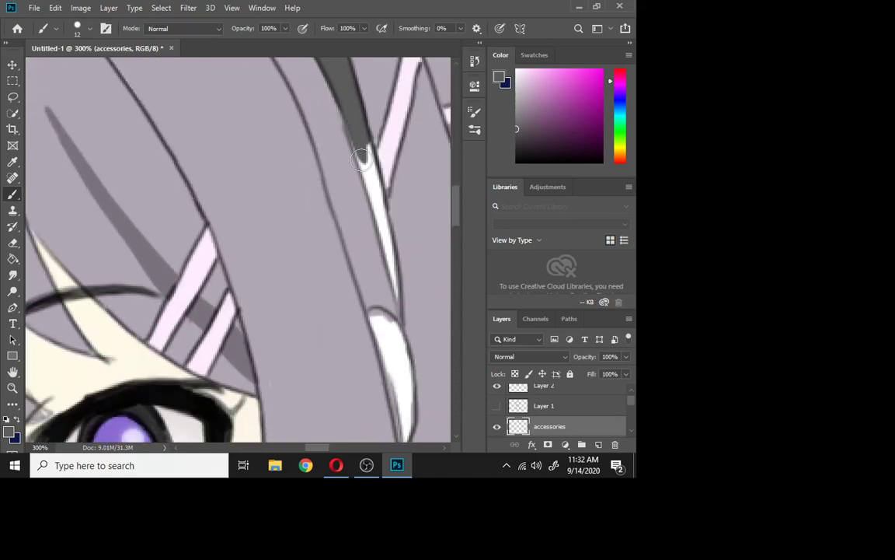
mouse_move(360, 159)
left_mouse_down()
mouse_move(370, 200)
mouse_move(341, 92)
mouse_move(387, 249)
mouse_move(362, 129)
mouse_move(384, 240)
left_mouse_up()
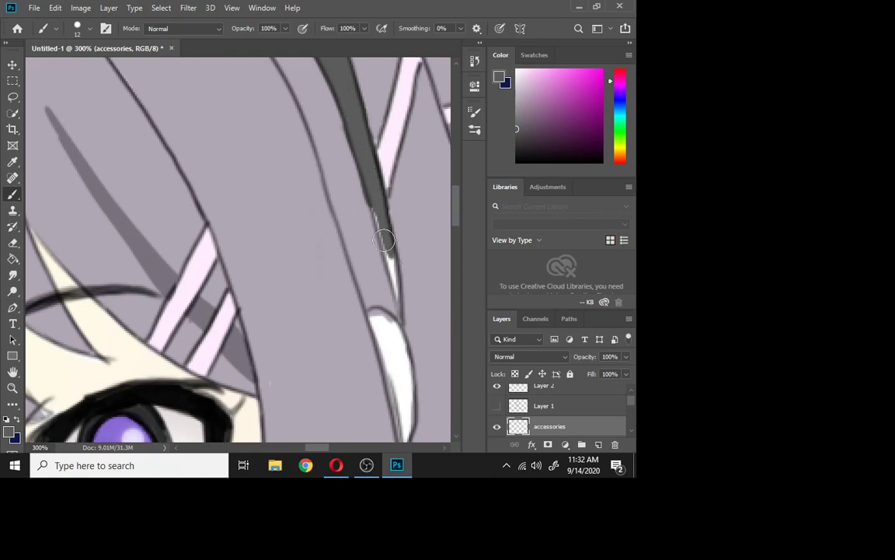
left_click_drag(371, 196, 400, 311)
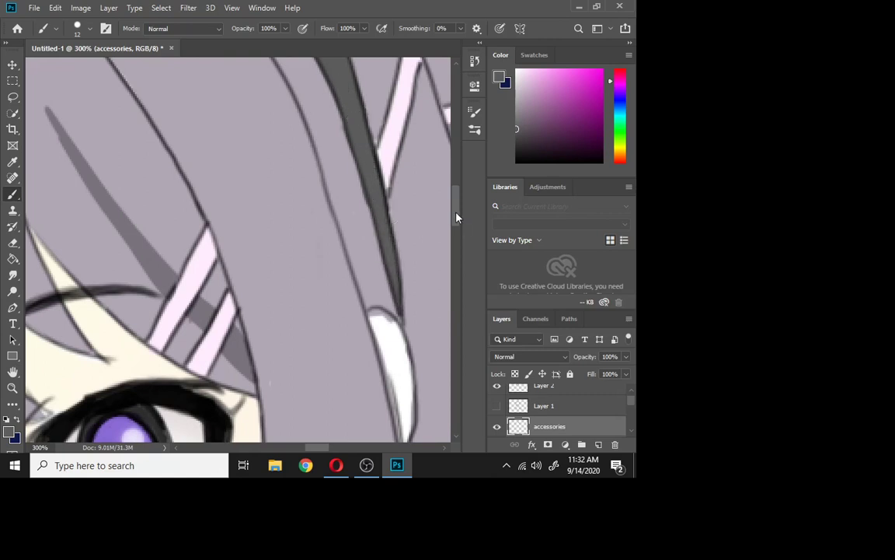
Extend the dark grey headband fill up to the base of the upright bunny ear, covering the gaps along both outlines.
left_click_drag(457, 217, 437, 126)
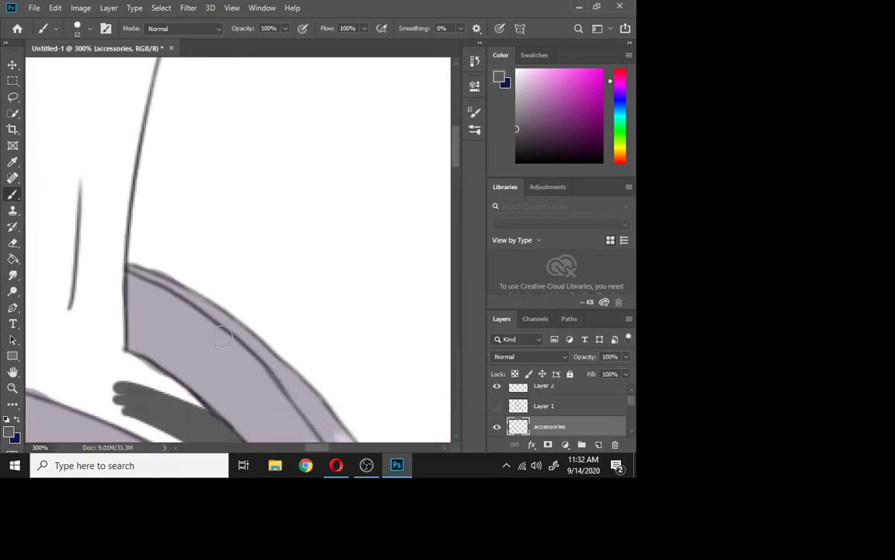
mouse_move(176, 381)
left_mouse_down()
mouse_move(142, 377)
mouse_move(185, 408)
mouse_move(138, 383)
mouse_move(170, 404)
mouse_move(138, 396)
mouse_move(172, 412)
mouse_move(161, 432)
mouse_move(111, 403)
left_mouse_up()
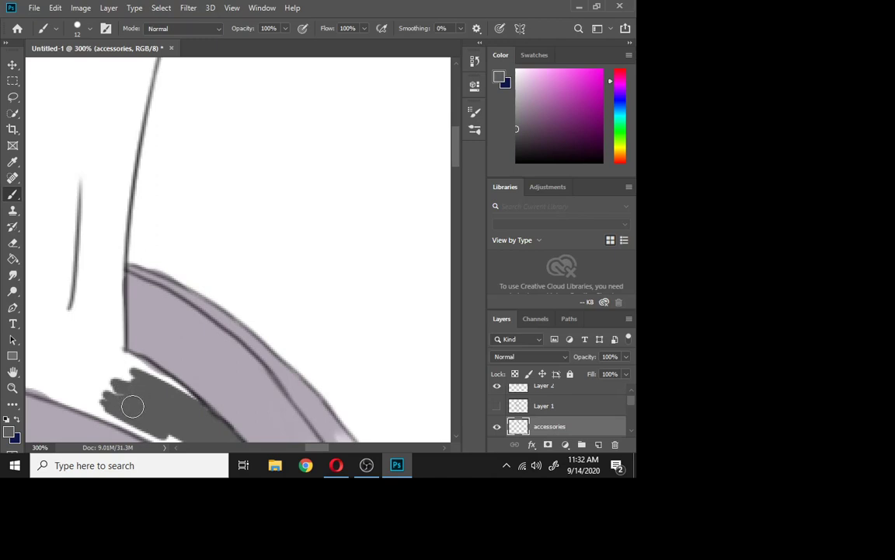
left_click_drag(97, 377, 152, 426)
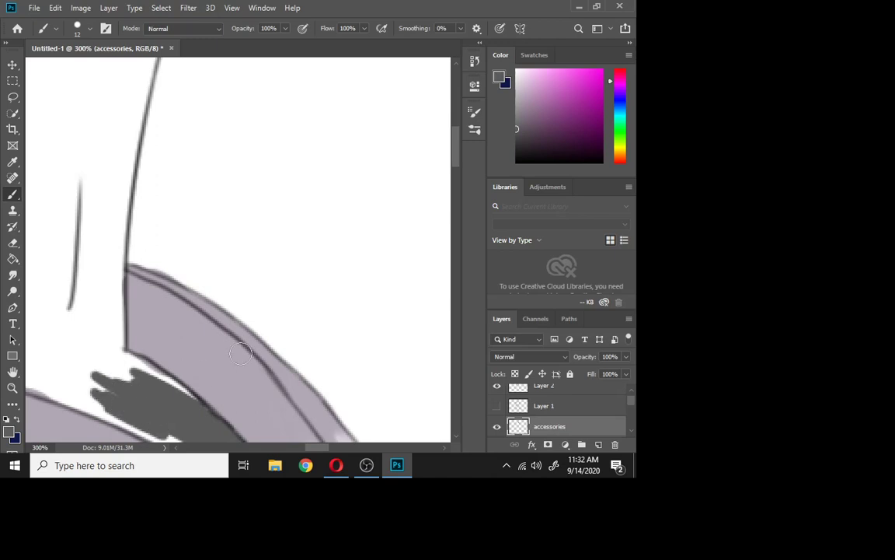
left_click_drag(455, 154, 456, 172)
mouse_move(227, 309)
left_mouse_down()
mouse_move(180, 286)
mouse_move(261, 353)
left_mouse_up()
left_click_drag(114, 242, 242, 365)
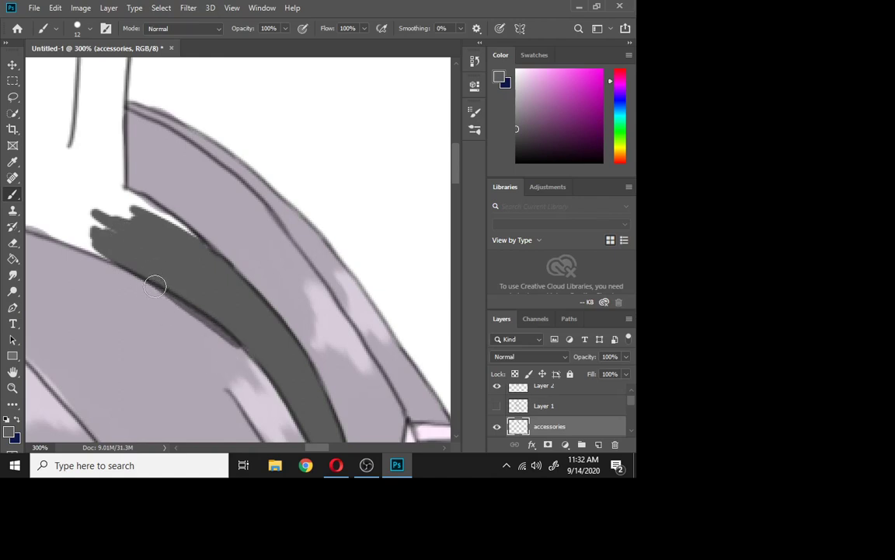
key("ctrl+z")
left_click_drag(148, 205, 125, 187)
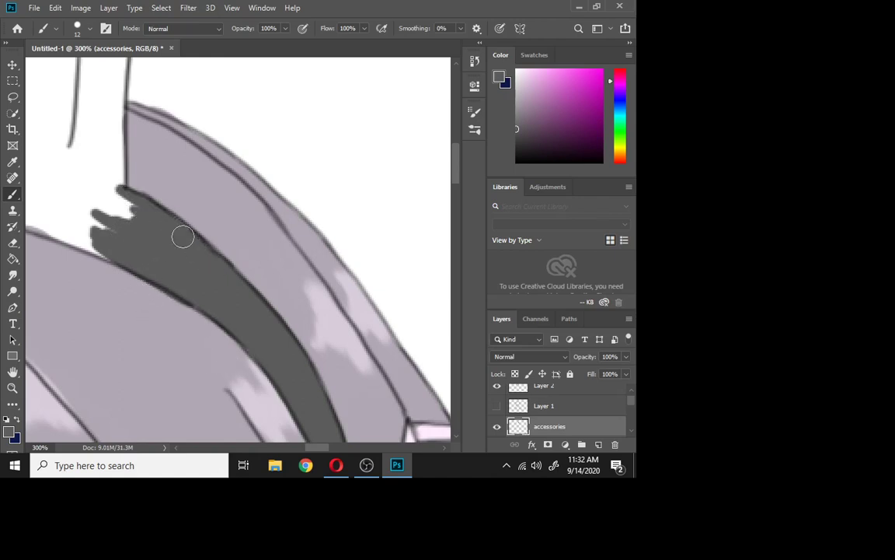
Paint a dark grey border inside the upright ear, along its top at the canvas edge and down its side nearest the filled headband.
mouse_move(323, 450)
left_mouse_down()
mouse_move(304, 454)
mouse_move(310, 447)
left_mouse_up()
left_click_drag(456, 169, 446, 113)
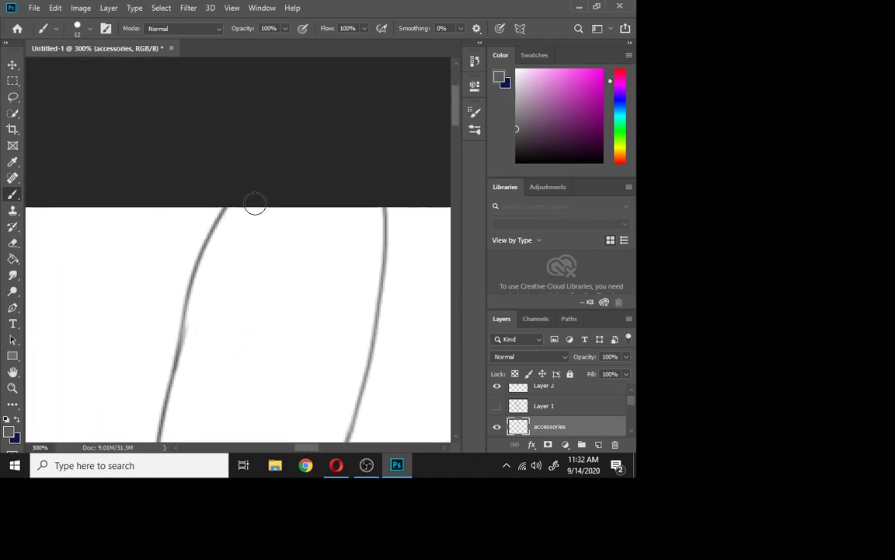
mouse_move(256, 204)
left_mouse_down()
mouse_move(227, 209)
mouse_move(373, 208)
mouse_move(376, 241)
left_mouse_up()
left_click_drag(378, 204, 379, 301)
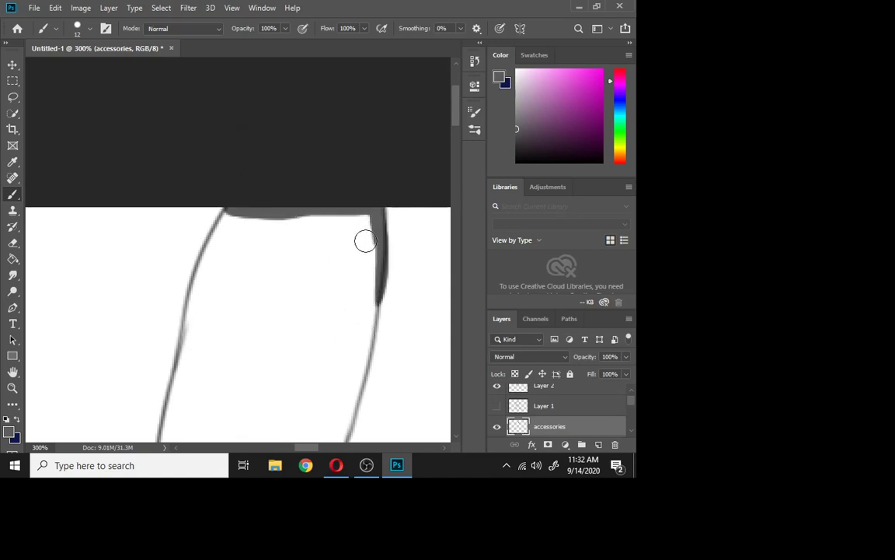
key("ctrl+z")
mouse_move(379, 221)
left_mouse_down()
mouse_move(360, 294)
mouse_move(359, 393)
left_mouse_up()
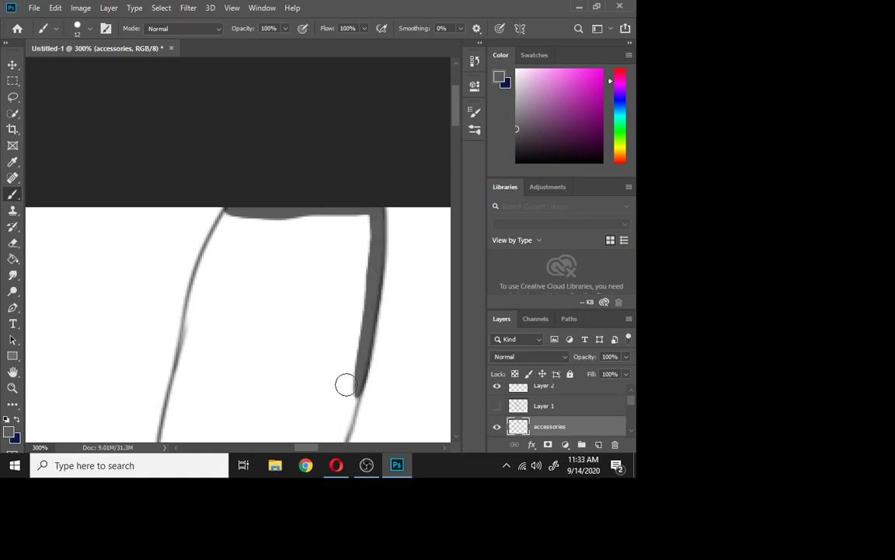
scroll(453, 126, "down", 5)
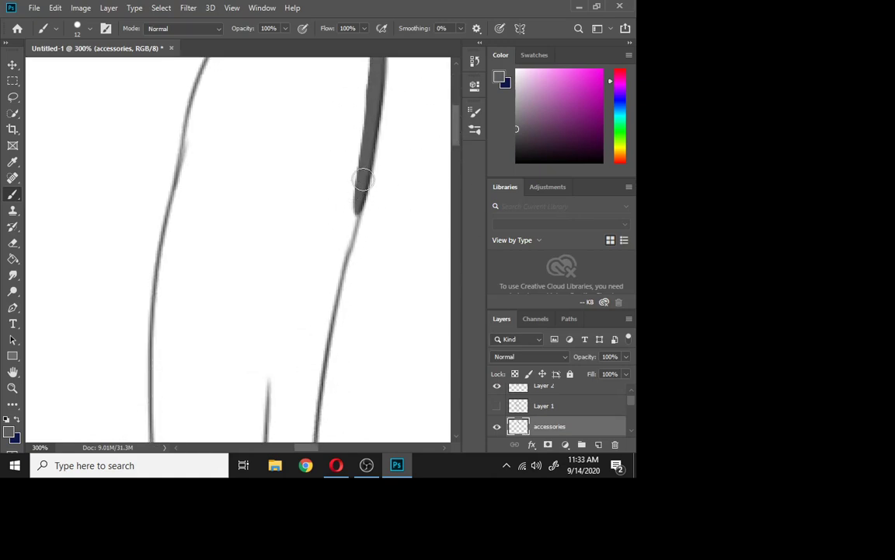
left_click_drag(361, 177, 345, 255)
mouse_move(360, 195)
left_mouse_down()
mouse_move(312, 370)
mouse_move(314, 399)
left_mouse_up()
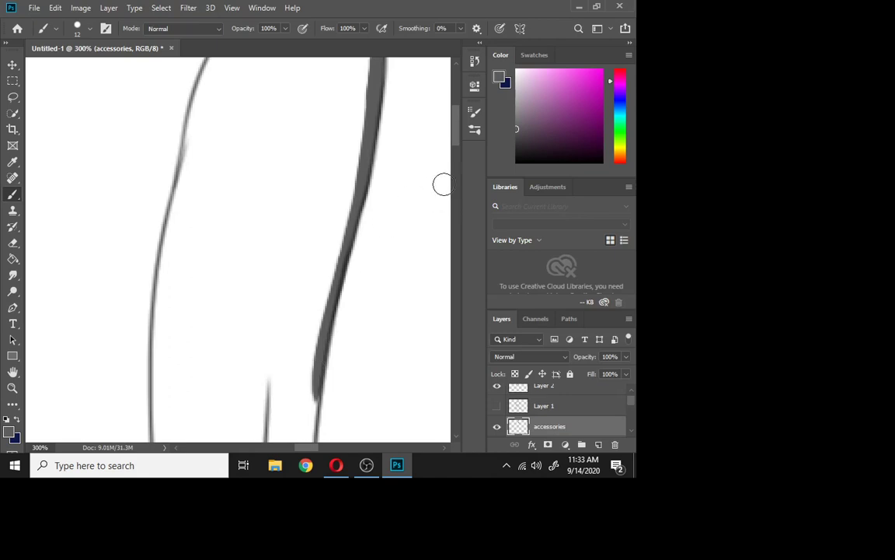
scroll(457, 136, "down", 4)
mouse_move(318, 131)
left_mouse_down()
mouse_move(314, 246)
mouse_move(307, 177)
mouse_move(317, 153)
mouse_move(306, 319)
mouse_move(304, 222)
mouse_move(315, 340)
left_mouse_up()
Paint dark grey around the upright ear's base and up its inner side, thickening the border across the ear's top.
mouse_move(232, 357)
left_mouse_down()
mouse_move(297, 363)
mouse_move(242, 349)
mouse_move(241, 330)
mouse_move(279, 343)
mouse_move(289, 331)
mouse_move(275, 325)
mouse_move(280, 314)
mouse_move(311, 309)
mouse_move(305, 253)
mouse_move(287, 276)
left_mouse_up()
mouse_move(153, 263)
left_mouse_down()
mouse_move(168, 94)
mouse_move(160, 233)
mouse_move(156, 77)
mouse_move(165, 146)
left_mouse_up()
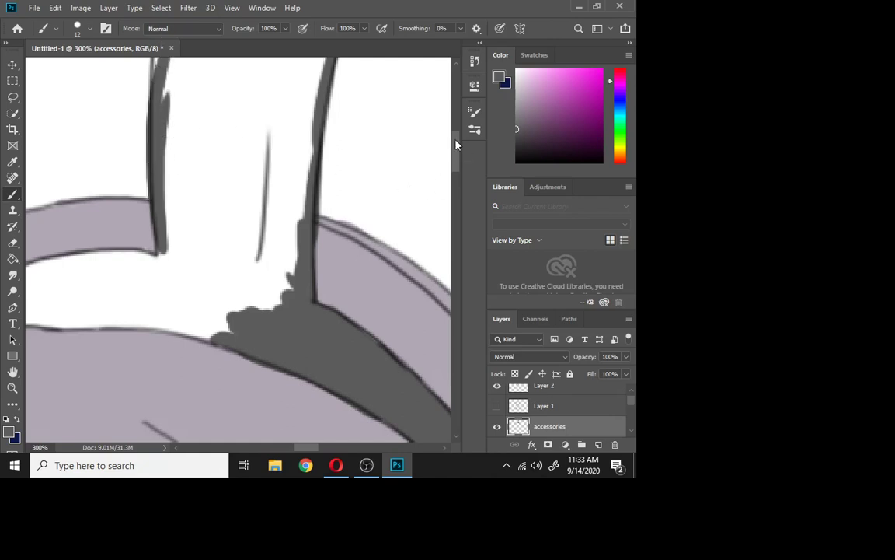
scroll(408, 121, "up", 8)
mouse_move(167, 359)
left_mouse_down()
mouse_move(183, 189)
mouse_move(161, 327)
mouse_move(184, 181)
mouse_move(160, 344)
mouse_move(161, 289)
mouse_move(177, 190)
mouse_move(171, 241)
mouse_move(219, 63)
mouse_move(195, 133)
mouse_move(211, 70)
mouse_move(199, 107)
mouse_move(273, 47)
mouse_move(365, 56)
mouse_move(239, 69)
mouse_move(366, 63)
left_mouse_up()
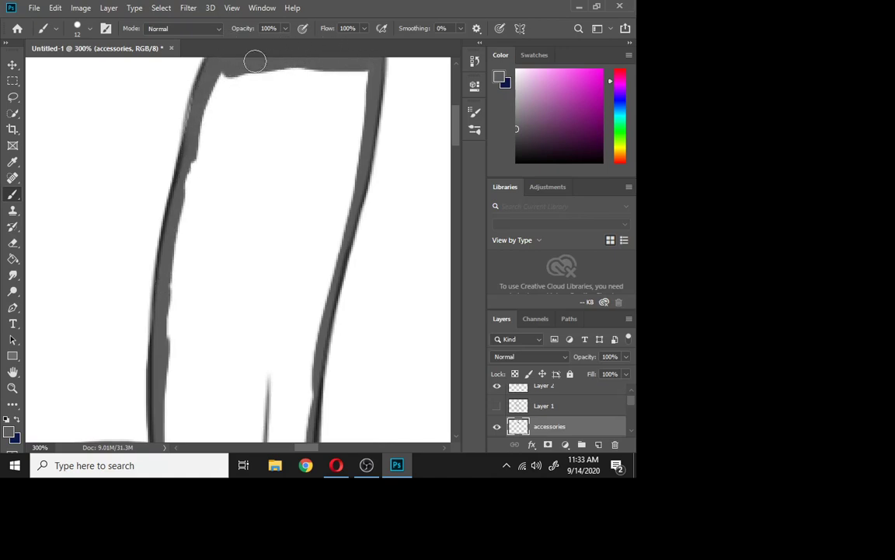
left_click(13, 243)
left_click(11, 259)
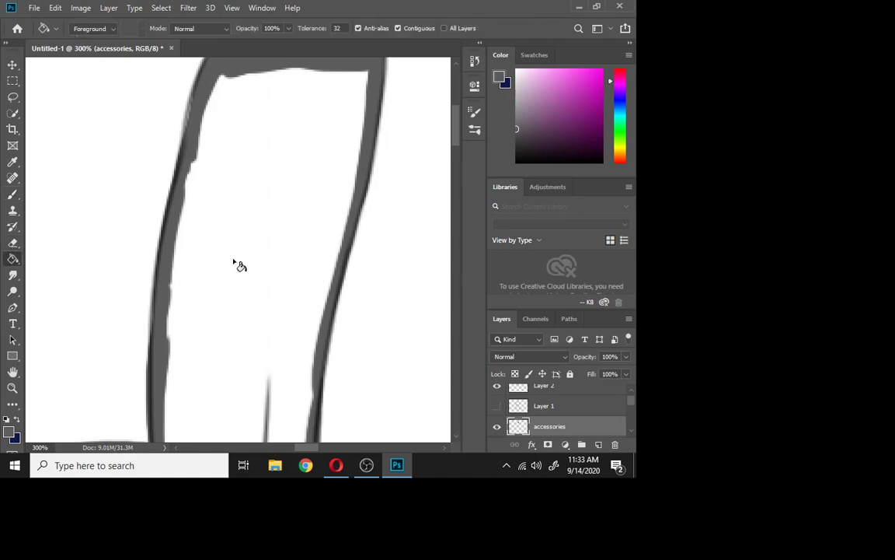
left_click(228, 279)
key("ctrl+z")
Close off the upright ear's base with a dark grey stroke and fill the enclosed interior using the Paint Bucket.
scroll(456, 124, "down", 5)
scroll(220, 174, "up", 1)
left_click(12, 193)
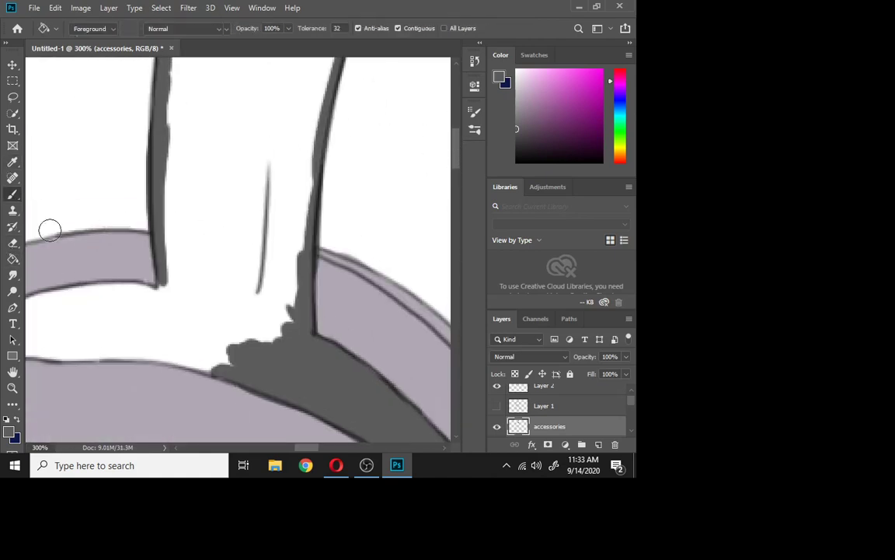
left_click_drag(160, 290, 293, 320)
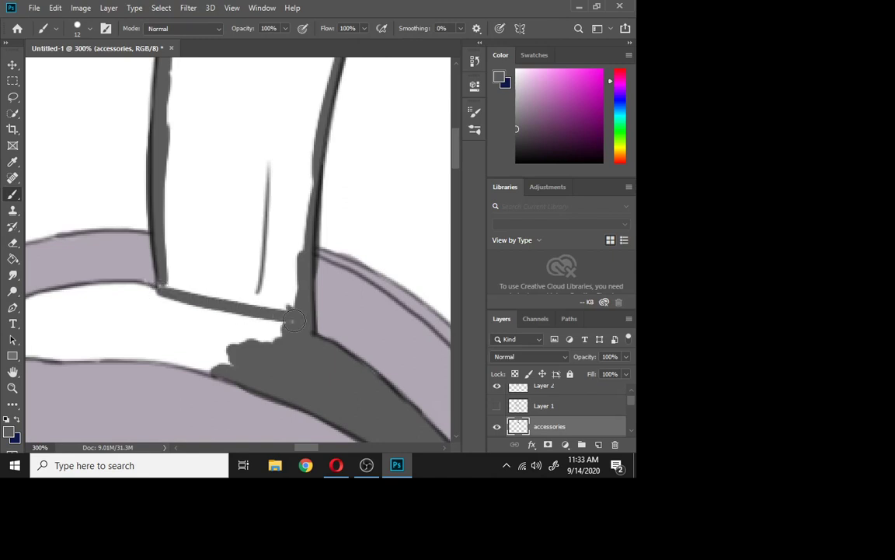
left_click(13, 259)
left_click(186, 227)
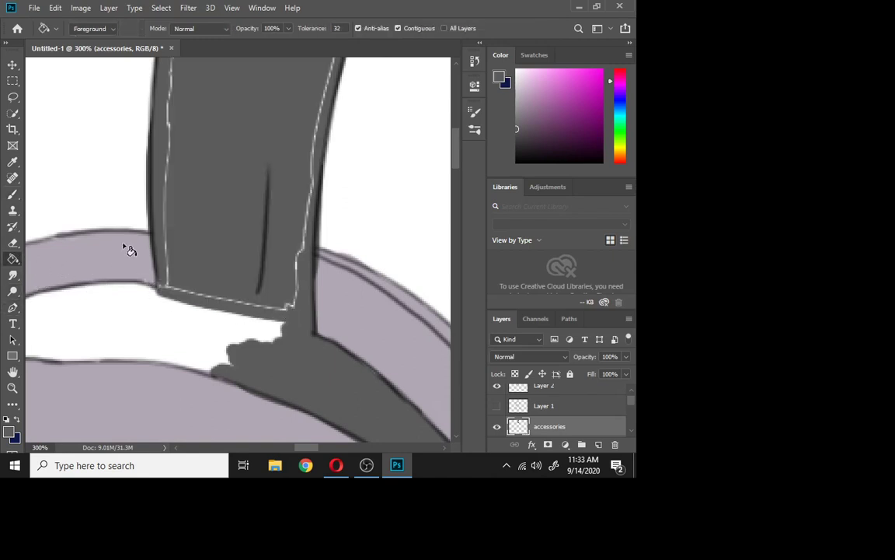
Brush dark grey over the white gaps left between the upright ear's border and its fill.
left_click(13, 194)
mouse_move(159, 289)
left_mouse_down()
mouse_move(284, 309)
mouse_move(258, 303)
mouse_move(281, 283)
mouse_move(291, 301)
mouse_move(300, 148)
mouse_move(294, 271)
mouse_move(307, 170)
mouse_move(293, 307)
mouse_move(311, 113)
mouse_move(302, 202)
mouse_move(350, 94)
left_mouse_up()
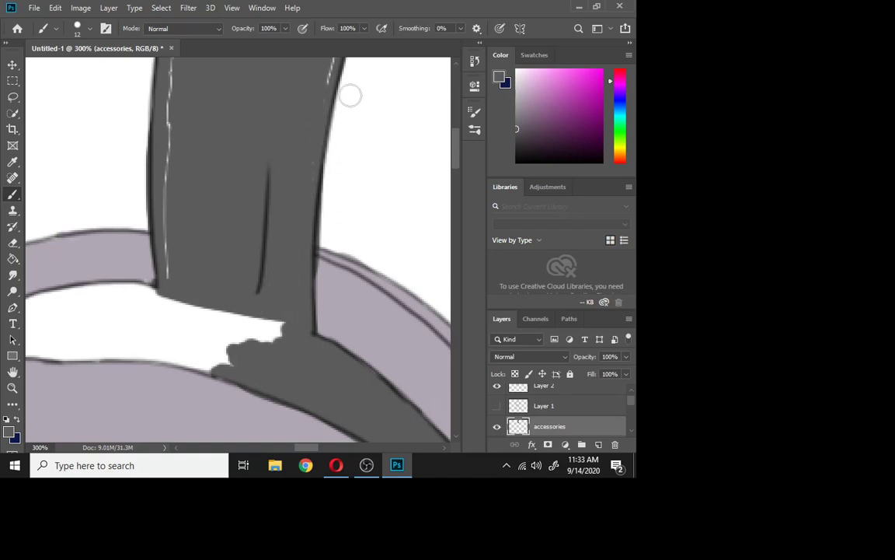
scroll(449, 148, "up", 6)
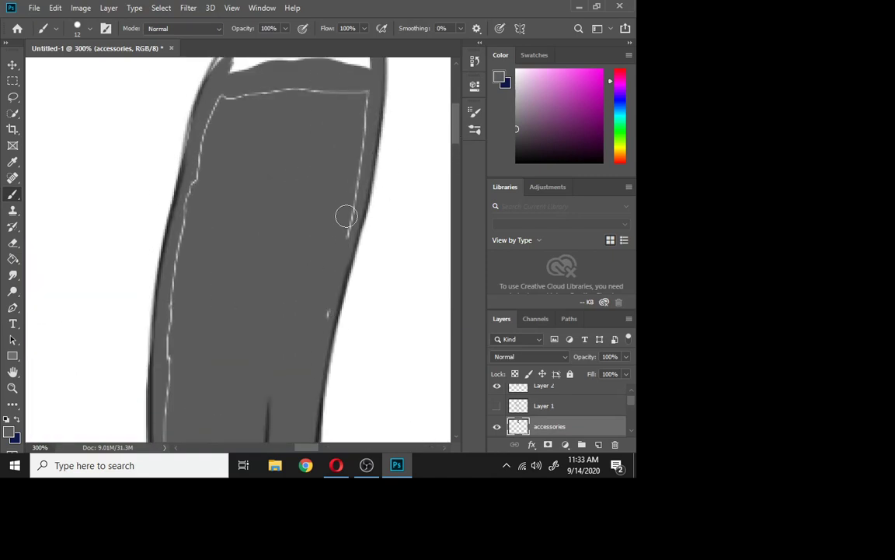
mouse_move(346, 216)
left_mouse_down()
mouse_move(357, 94)
mouse_move(294, 56)
mouse_move(227, 57)
left_mouse_up()
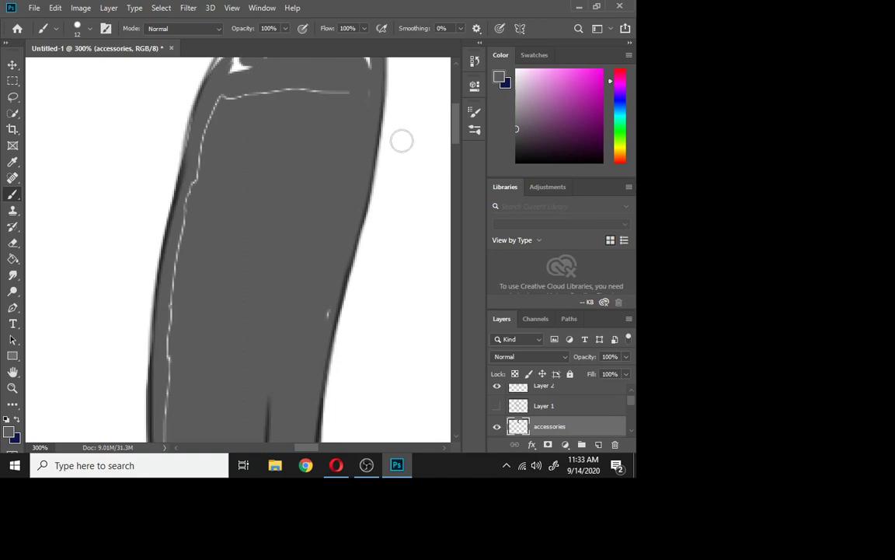
scroll(446, 112, "up", 3)
mouse_move(234, 182)
left_mouse_down()
mouse_move(222, 185)
mouse_move(234, 158)
mouse_move(368, 185)
mouse_move(262, 184)
mouse_move(305, 164)
mouse_move(332, 246)
mouse_move(196, 279)
mouse_move(178, 372)
left_mouse_up()
left_click_drag(455, 129, 457, 163)
left_click_drag(173, 209, 168, 143)
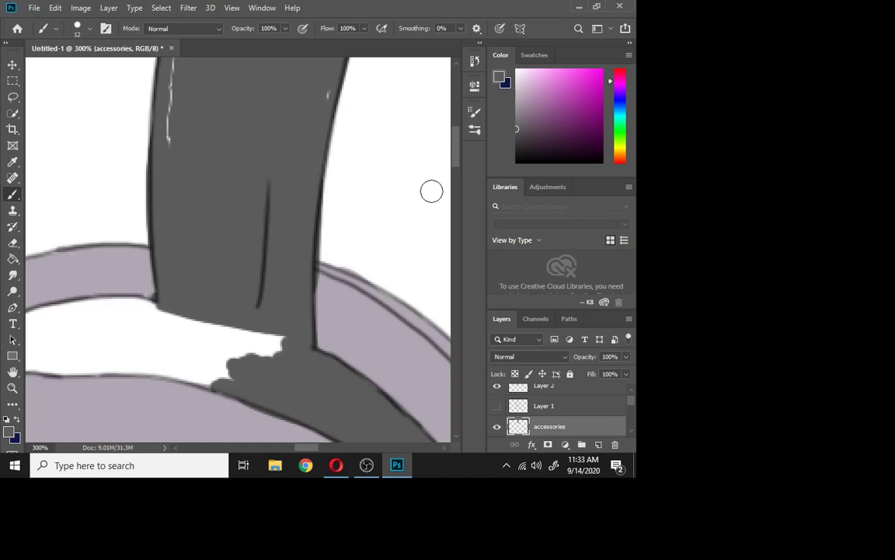
left_click_drag(458, 160, 458, 138)
left_click_drag(166, 308, 173, 212)
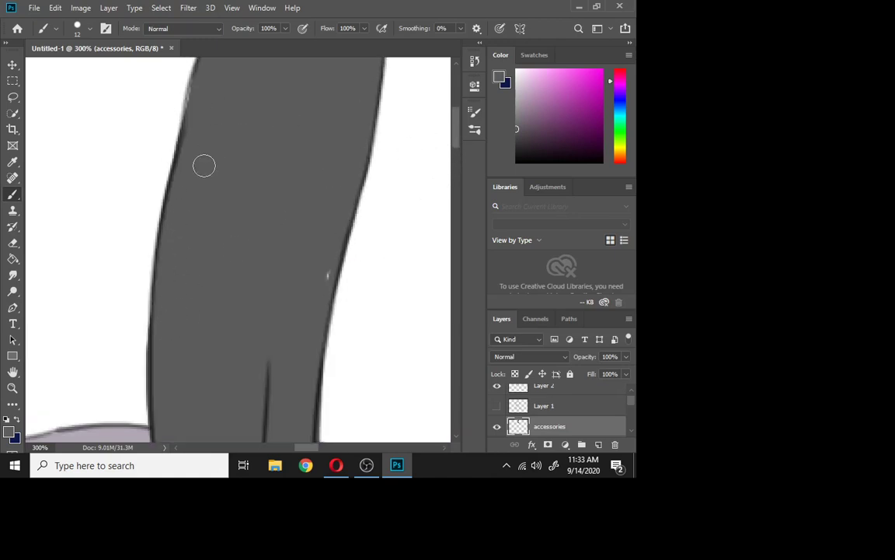
Fill the headband with dark grey from below the upright ear across to the base of the folded ear.
left_click_drag(457, 124, 457, 162)
mouse_move(214, 226)
left_mouse_down()
mouse_move(195, 251)
mouse_move(231, 267)
mouse_move(207, 253)
mouse_move(225, 245)
mouse_move(237, 275)
mouse_move(271, 294)
mouse_move(239, 310)
mouse_move(199, 303)
left_mouse_up()
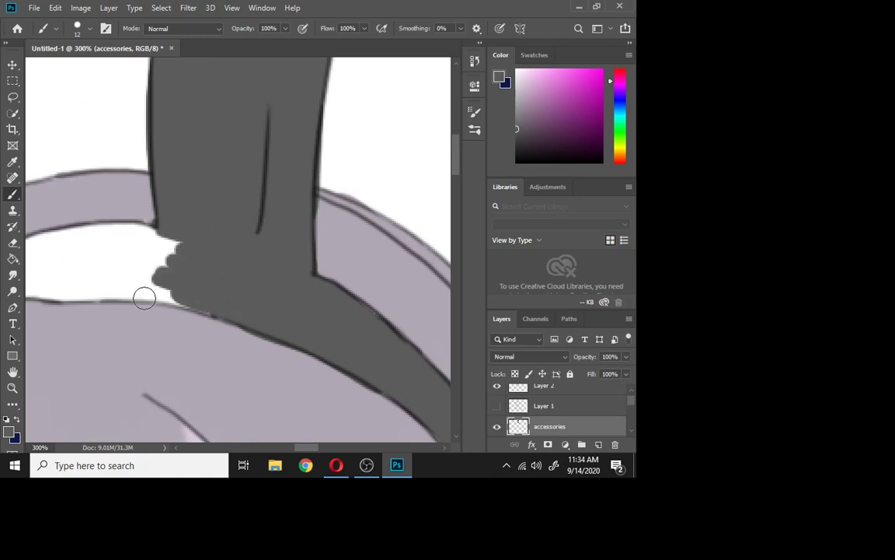
mouse_move(120, 285)
left_mouse_down()
mouse_move(184, 305)
mouse_move(151, 303)
mouse_move(132, 256)
mouse_move(119, 253)
mouse_move(112, 276)
left_mouse_up()
mouse_move(307, 451)
left_mouse_down()
mouse_move(290, 450)
mouse_move(300, 446)
left_mouse_up()
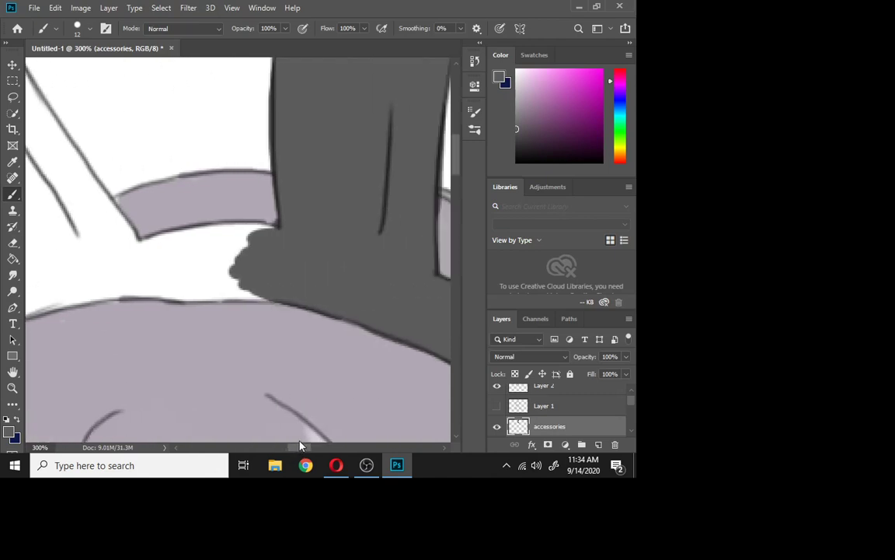
mouse_move(147, 221)
left_mouse_down()
mouse_move(230, 234)
mouse_move(192, 242)
mouse_move(218, 235)
mouse_move(244, 254)
mouse_move(170, 270)
mouse_move(259, 282)
left_mouse_up()
mouse_move(168, 289)
left_mouse_down()
mouse_move(281, 294)
mouse_move(160, 292)
mouse_move(182, 282)
mouse_move(106, 256)
mouse_move(148, 253)
left_mouse_up()
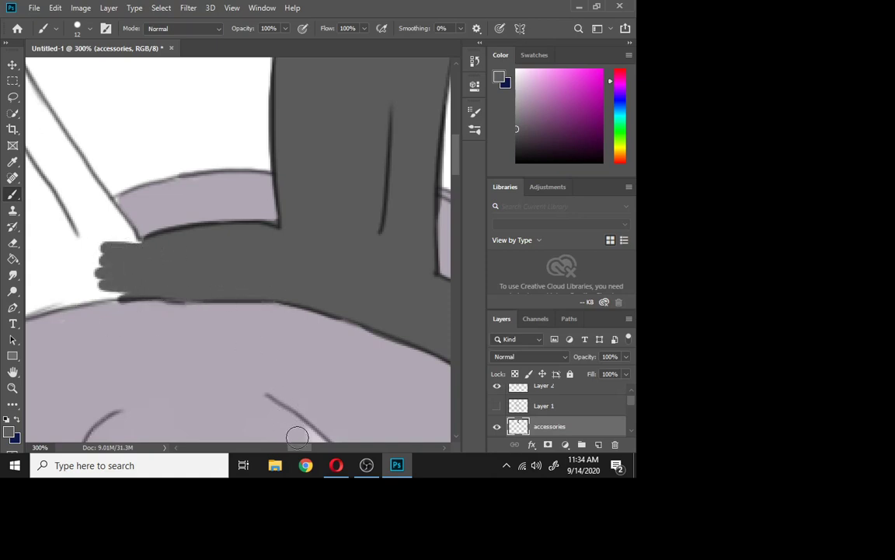
Outline the folded ear's lower section in dark grey along both sides and across its base to the headband.
left_click_drag(299, 448, 287, 447)
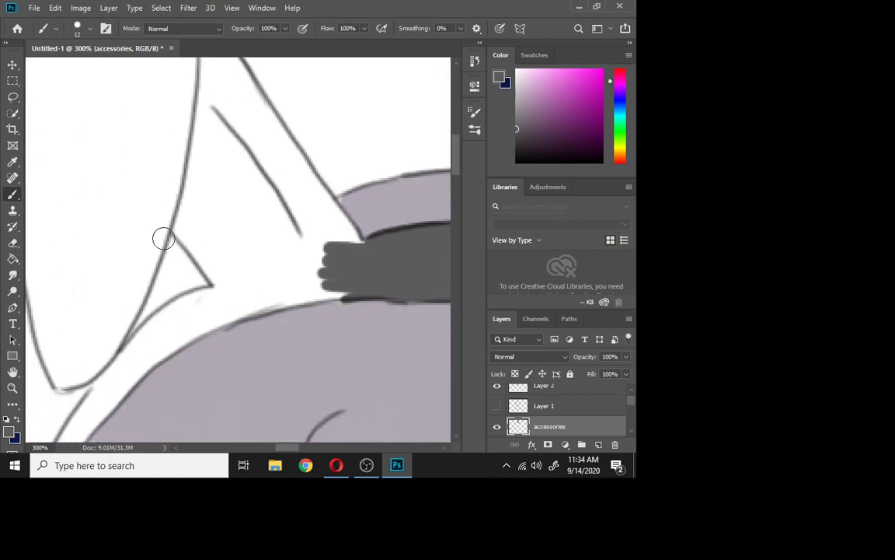
mouse_move(177, 227)
left_mouse_down()
mouse_move(220, 272)
mouse_move(179, 180)
mouse_move(184, 146)
left_mouse_up()
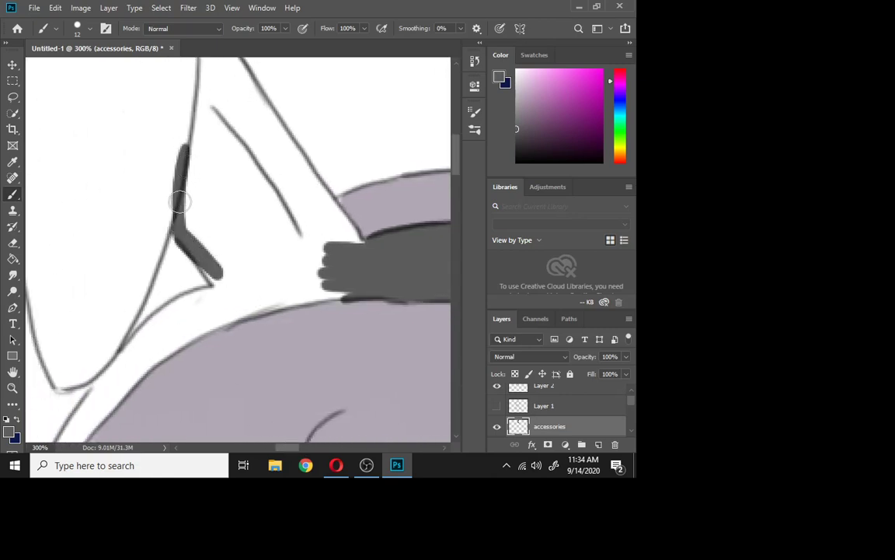
key("ctrl+z")
mouse_move(358, 236)
left_mouse_down()
mouse_move(326, 206)
mouse_move(287, 144)
left_mouse_up()
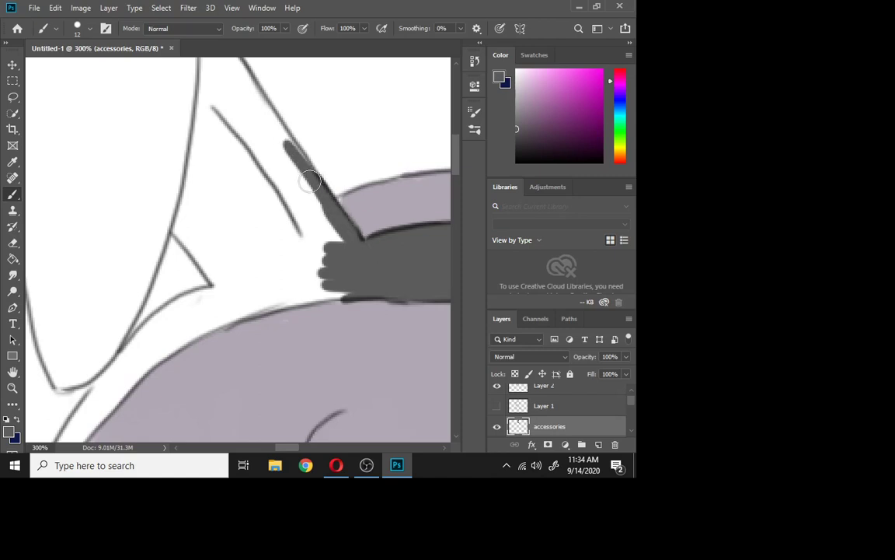
left_click_drag(310, 180, 274, 125)
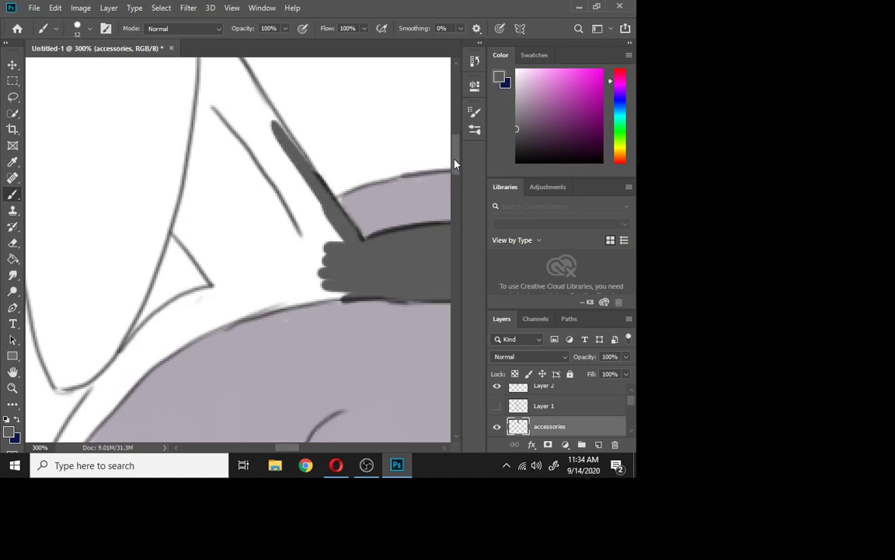
left_click_drag(455, 162, 454, 147)
left_click_drag(192, 126, 274, 286)
mouse_move(194, 124)
left_mouse_down()
mouse_move(202, 232)
mouse_move(172, 349)
mouse_move(216, 420)
mouse_move(323, 405)
left_mouse_up()
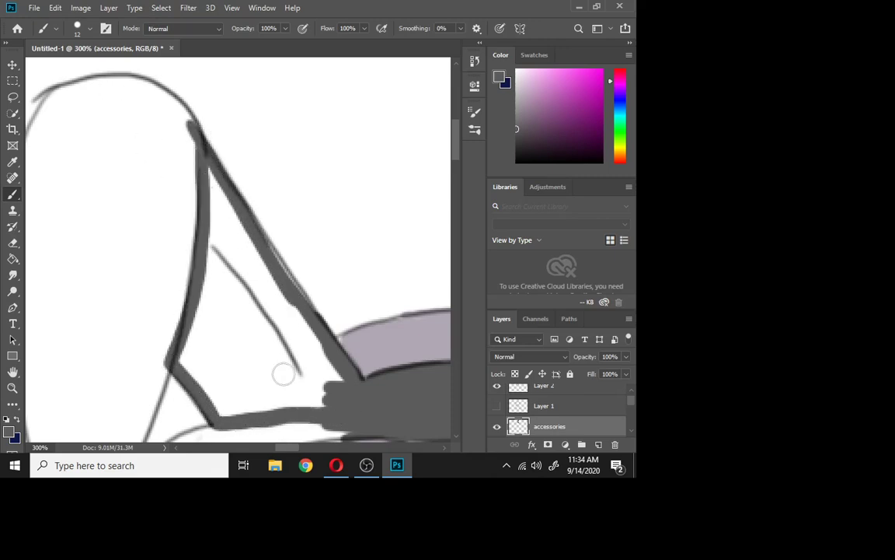
Fill the folded ear's lower section with dark grey using the Paint Bucket and brush over the white gaps along its border.
left_click(13, 259)
left_click(232, 368)
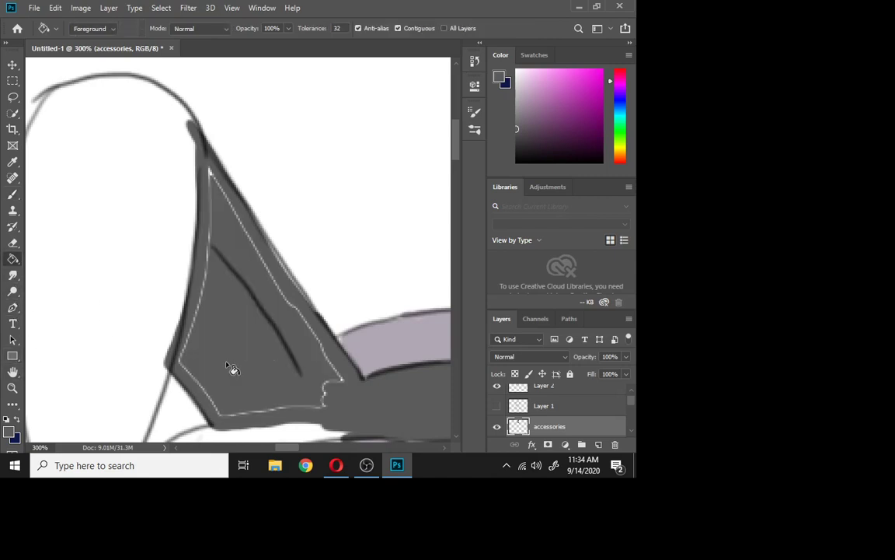
left_click(12, 194)
mouse_move(290, 302)
left_mouse_down()
mouse_move(339, 387)
mouse_move(317, 404)
mouse_move(319, 380)
mouse_move(263, 409)
mouse_move(221, 411)
mouse_move(322, 392)
mouse_move(306, 377)
mouse_move(291, 380)
mouse_move(295, 398)
mouse_move(225, 407)
mouse_move(185, 365)
mouse_move(185, 347)
mouse_move(218, 296)
mouse_move(218, 233)
mouse_move(209, 233)
mouse_move(297, 319)
mouse_move(264, 244)
mouse_move(296, 300)
mouse_move(260, 242)
mouse_move(270, 252)
mouse_move(219, 190)
mouse_move(327, 350)
left_mouse_up()
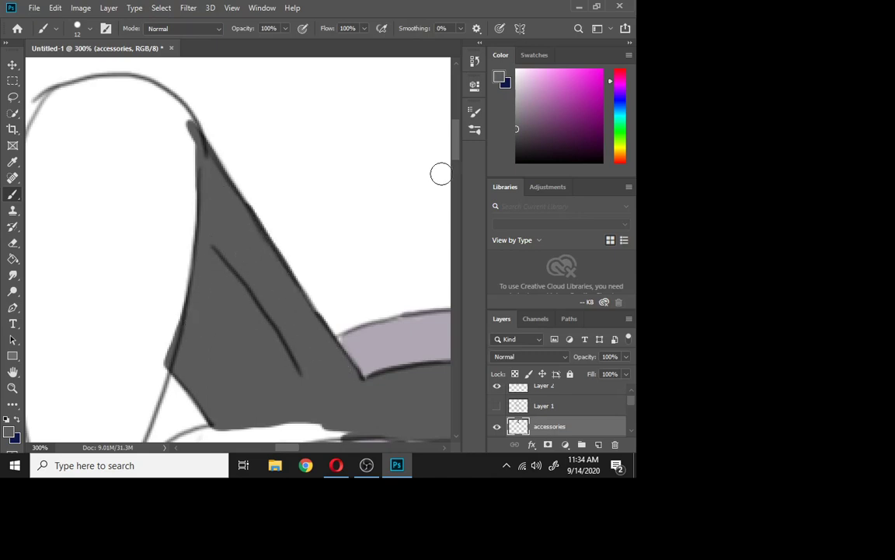
Brush dark grey over the headband from beneath the folded ear's base down toward the headband's tapered end.
mouse_move(456, 137)
left_mouse_down()
mouse_move(458, 174)
mouse_move(448, 150)
left_mouse_up()
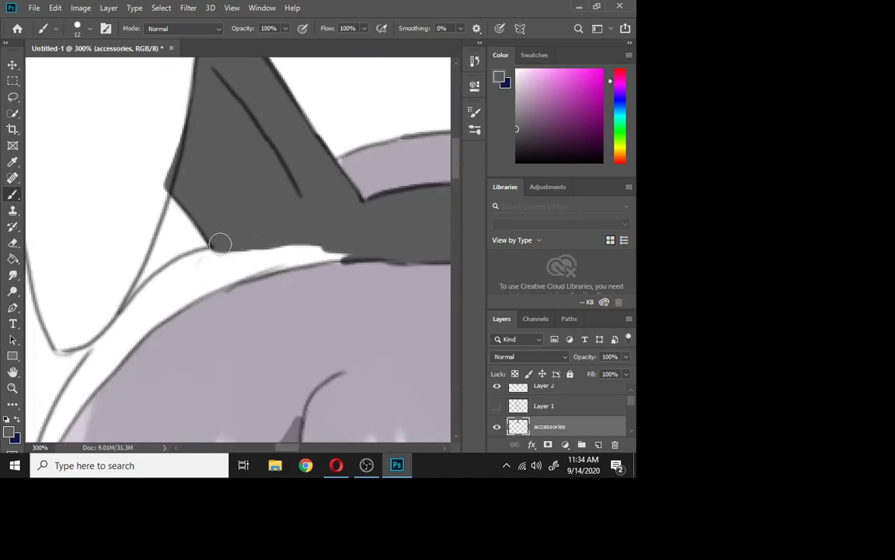
mouse_move(275, 256)
left_mouse_down()
mouse_move(313, 249)
mouse_move(250, 262)
mouse_move(339, 249)
left_mouse_up()
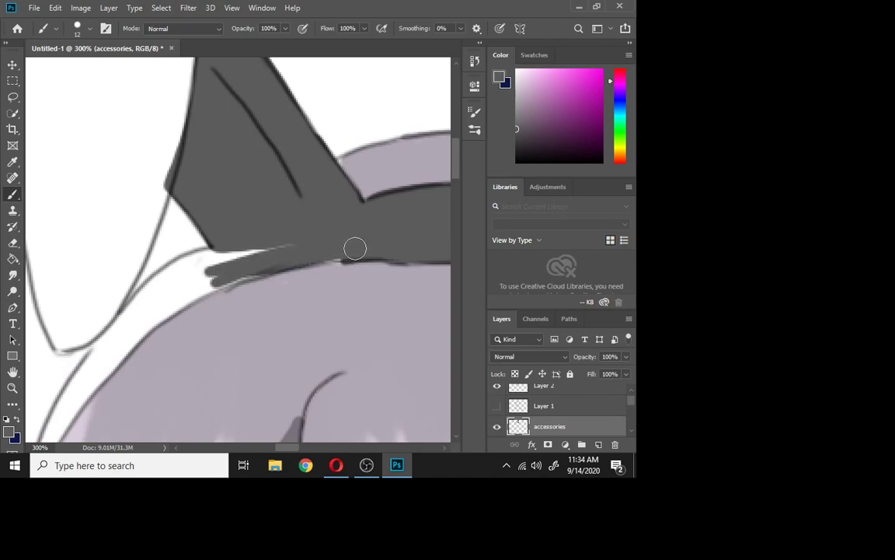
mouse_move(286, 450)
left_mouse_down()
mouse_move(270, 449)
mouse_move(282, 449)
left_mouse_up()
left_click_drag(336, 255, 268, 277)
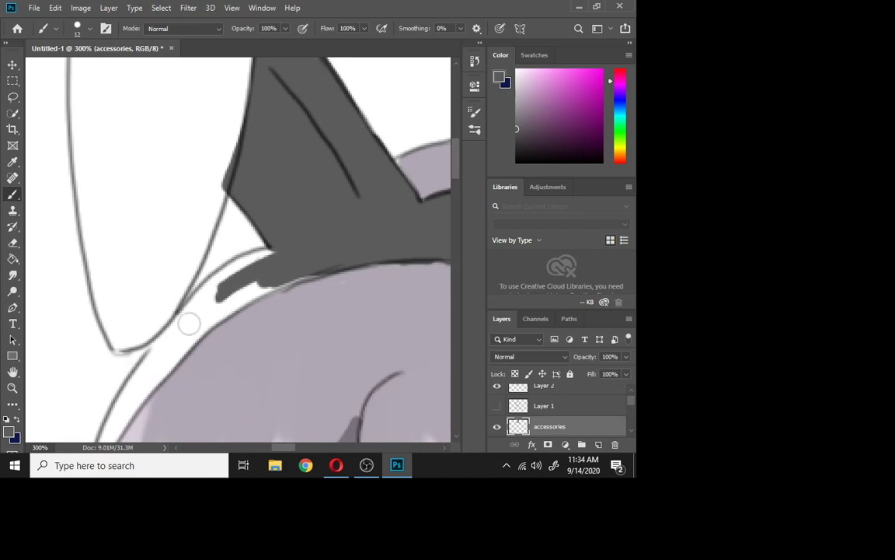
mouse_move(188, 320)
left_mouse_down()
mouse_move(270, 244)
mouse_move(189, 337)
mouse_move(216, 286)
mouse_move(162, 365)
mouse_move(247, 257)
mouse_move(242, 277)
mouse_move(142, 391)
left_mouse_up()
mouse_move(172, 356)
left_mouse_down()
mouse_move(120, 420)
mouse_move(164, 340)
mouse_move(125, 342)
left_mouse_up()
scroll(455, 181, "down", 4)
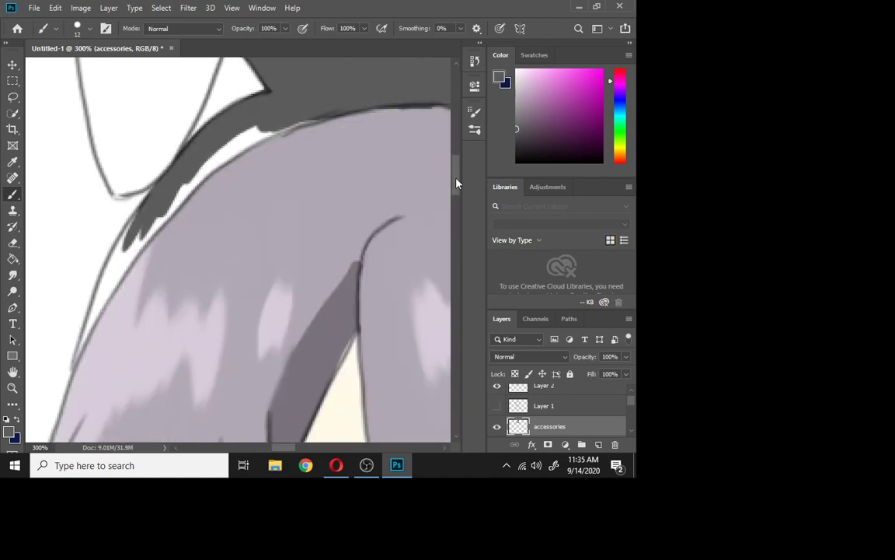
scroll(454, 185, "up", 2)
left_click_drag(287, 449, 282, 449)
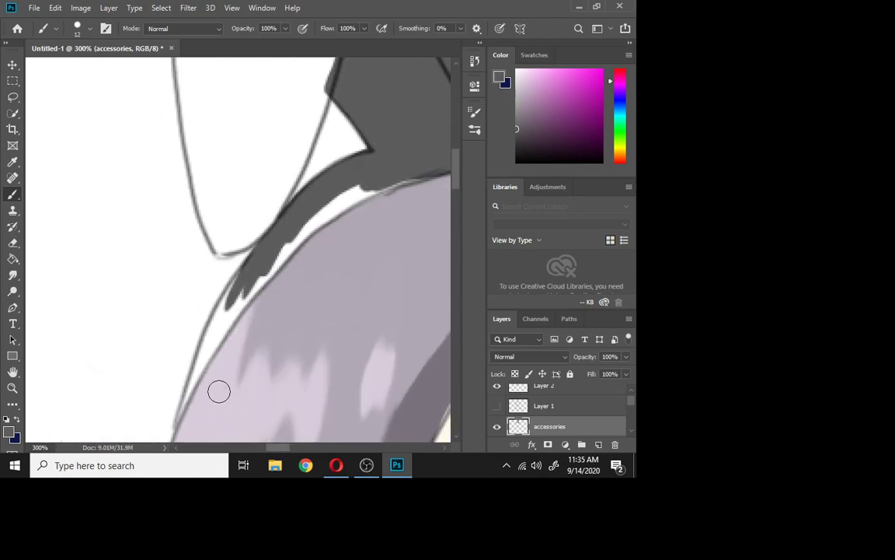
mouse_move(176, 419)
left_mouse_down()
mouse_move(203, 343)
mouse_move(173, 424)
mouse_move(206, 353)
left_mouse_up()
key("ctrl+z")
key("ctrl+z")
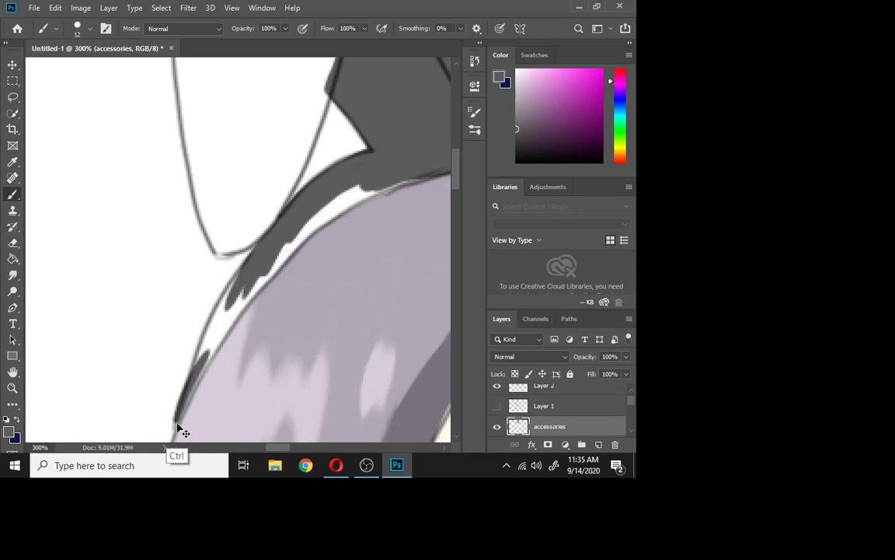
key("ctrl+z")
Paint the headband's tapered end dark grey and cover the white gaps along its inner and outer edges.
mouse_move(176, 424)
left_mouse_down()
mouse_move(219, 340)
mouse_move(179, 417)
mouse_move(263, 281)
left_mouse_up()
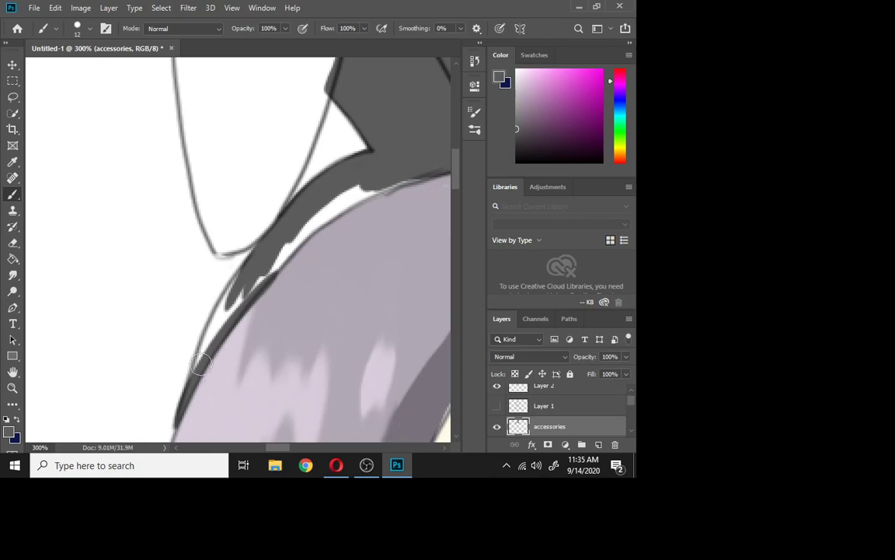
mouse_move(200, 364)
left_mouse_down()
mouse_move(348, 190)
mouse_move(237, 317)
mouse_move(362, 192)
mouse_move(352, 193)
mouse_move(395, 186)
mouse_move(331, 219)
mouse_move(391, 179)
left_mouse_up()
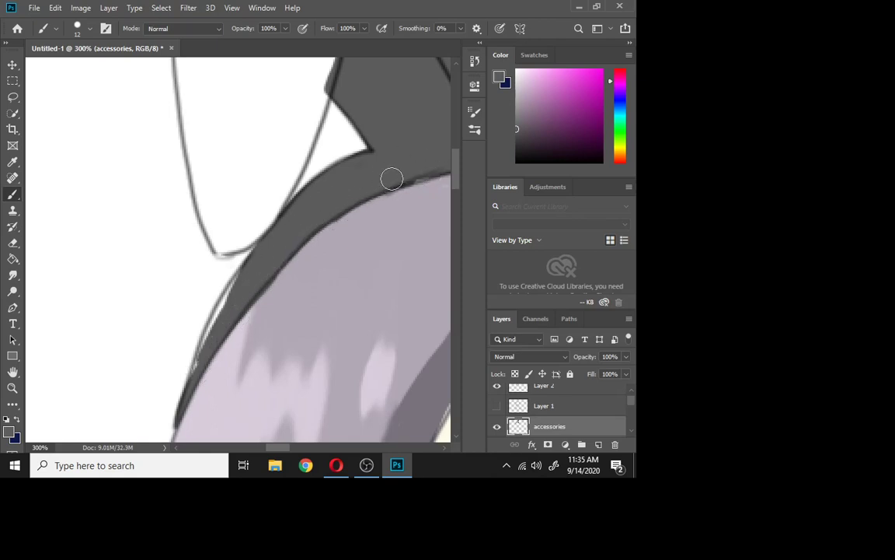
mouse_move(210, 338)
left_mouse_down()
mouse_move(200, 368)
mouse_move(206, 345)
mouse_move(182, 319)
left_mouse_up()
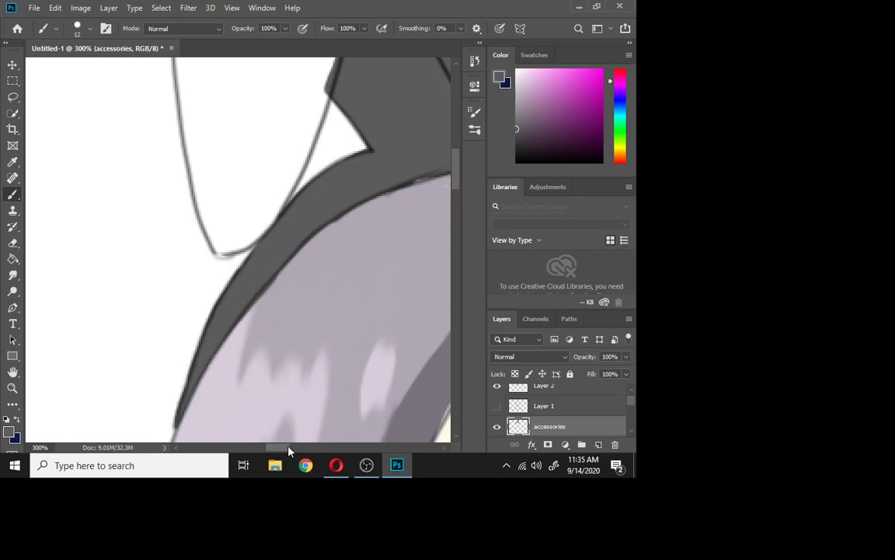
Outline the folded ear's hanging flap in dark grey down its inner edge and around its pointed tip.
left_click_drag(280, 448, 269, 414)
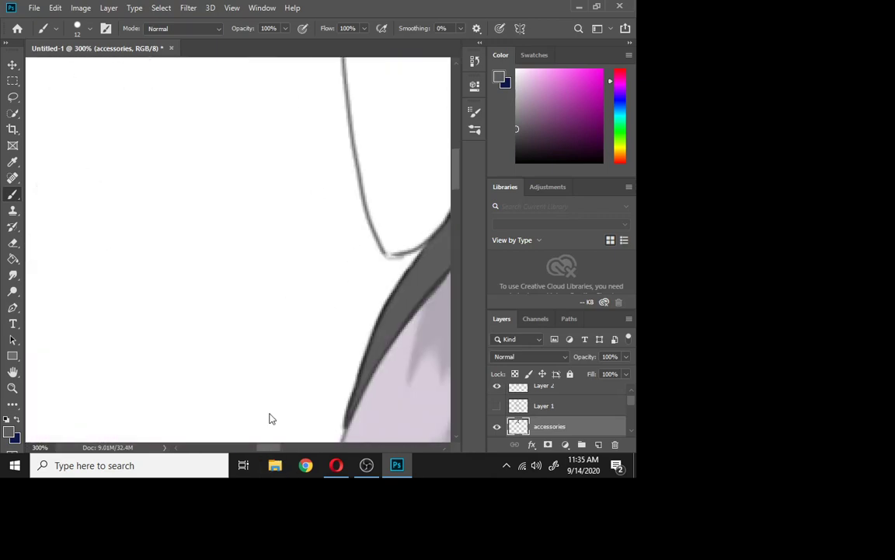
scroll(271, 420, "right", 5)
left_click_drag(457, 167, 455, 145)
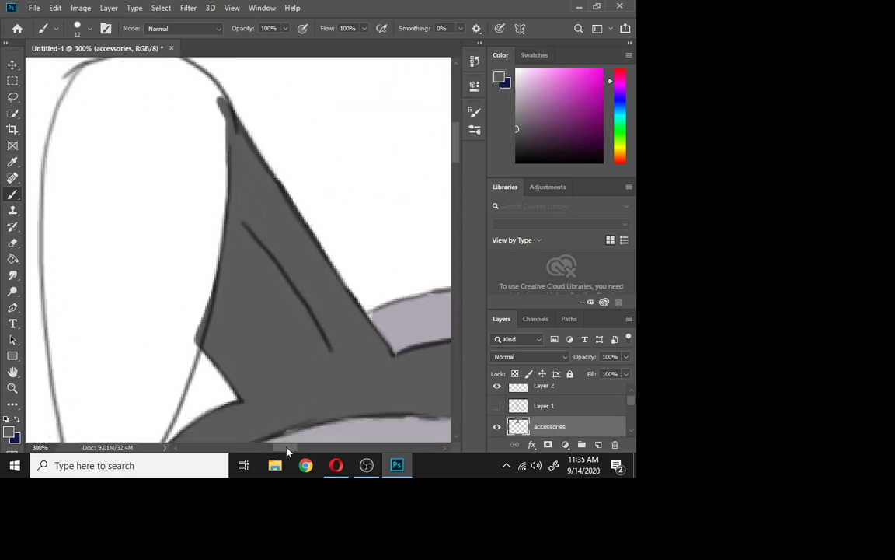
left_click_drag(287, 452, 282, 448)
mouse_move(356, 102)
left_mouse_down()
mouse_move(362, 142)
mouse_move(349, 261)
mouse_move(323, 339)
left_mouse_up()
left_click_drag(459, 127, 457, 149)
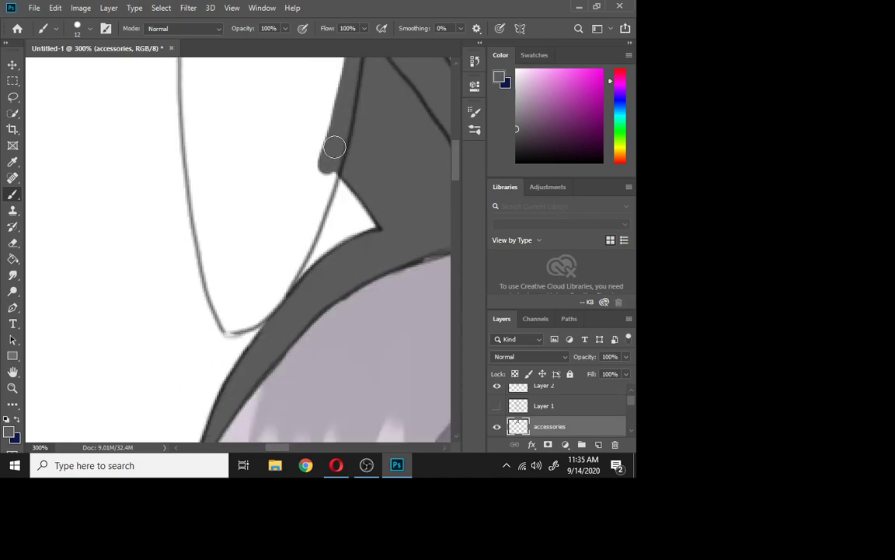
mouse_move(327, 152)
left_mouse_down()
mouse_move(311, 235)
mouse_move(276, 297)
mouse_move(217, 316)
mouse_move(242, 318)
mouse_move(223, 325)
mouse_move(208, 286)
left_mouse_up()
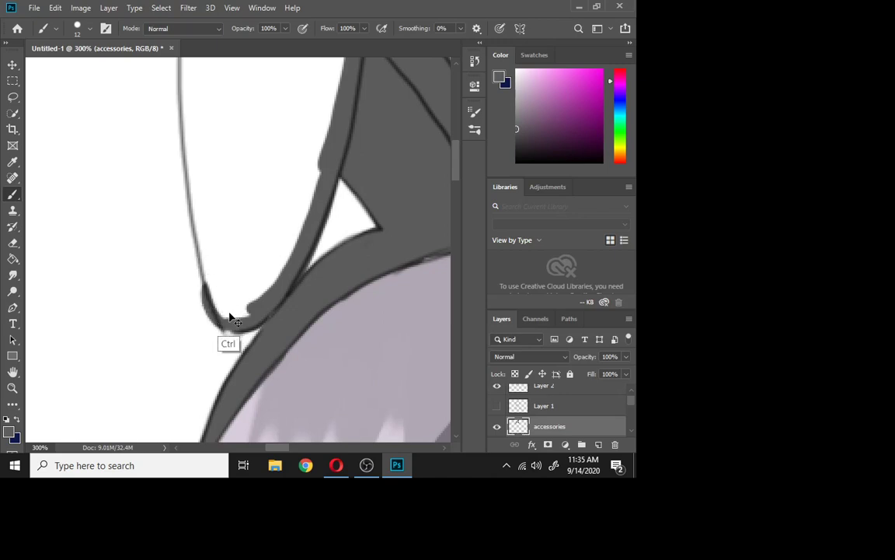
key("ctrl+z")
left_click_drag(219, 321, 232, 325)
mouse_move(216, 286)
left_mouse_down()
mouse_move(196, 236)
mouse_move(227, 312)
mouse_move(243, 319)
left_mouse_up()
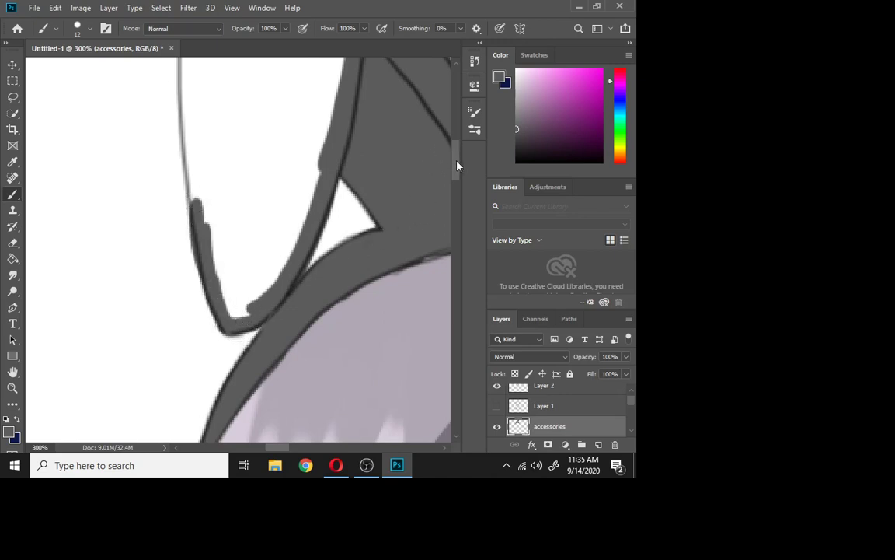
Continue the dark grey outline up the outer edge of the folded ear's hanging flap.
left_click_drag(457, 166, 455, 144)
mouse_move(186, 271)
left_mouse_down()
mouse_move(194, 394)
mouse_move(199, 184)
left_mouse_up()
mouse_move(182, 312)
left_mouse_down()
mouse_move(190, 194)
mouse_move(204, 145)
left_mouse_up()
mouse_move(190, 190)
left_mouse_down()
mouse_move(210, 104)
mouse_move(219, 109)
left_mouse_up()
key("ctrl+z")
key("ctrl+z")
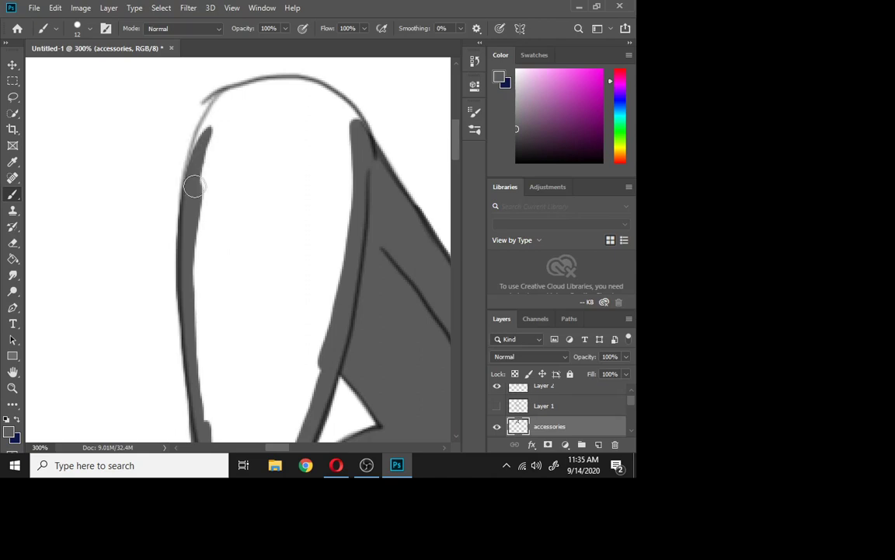
Close the dark grey outline across the folded ear's rounded top and fill the flap's interior with the Paint Bucket.
mouse_move(194, 187)
left_mouse_down()
mouse_move(211, 115)
mouse_move(194, 184)
mouse_move(240, 91)
mouse_move(198, 138)
mouse_move(238, 94)
mouse_move(206, 117)
mouse_move(275, 96)
mouse_move(191, 130)
mouse_move(243, 116)
mouse_move(241, 89)
mouse_move(287, 95)
mouse_move(258, 82)
mouse_move(315, 98)
mouse_move(270, 80)
mouse_move(346, 119)
mouse_move(298, 82)
mouse_move(336, 104)
left_mouse_up()
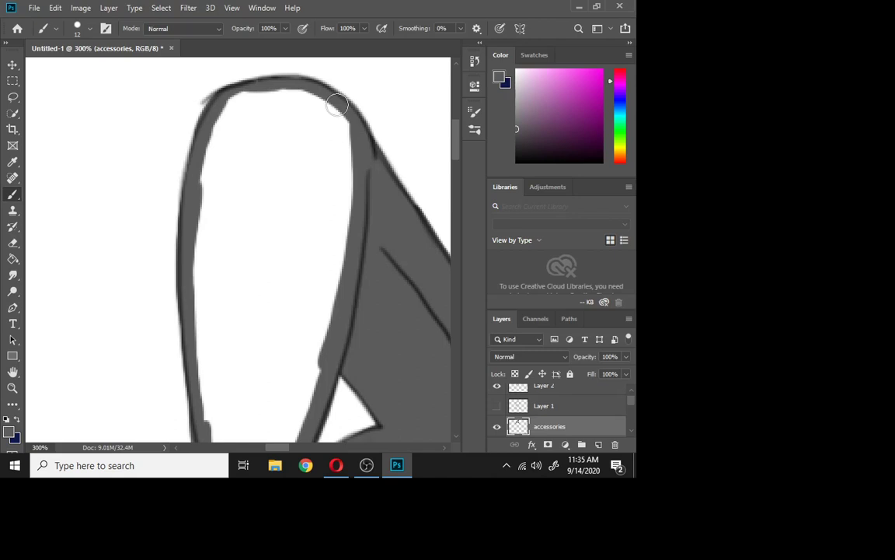
left_click(14, 261)
left_click(266, 252)
Brush dark grey over the white gaps between the folded flap's border and its fill, down to the tip.
left_click(12, 193)
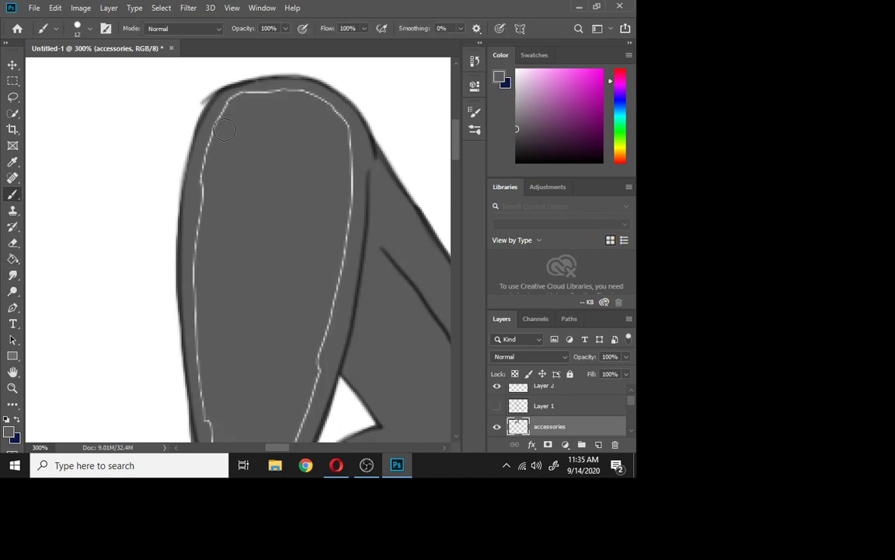
mouse_move(224, 130)
left_mouse_down()
mouse_move(209, 181)
mouse_move(227, 101)
mouse_move(304, 95)
mouse_move(338, 130)
mouse_move(323, 110)
mouse_move(236, 109)
mouse_move(256, 98)
mouse_move(351, 164)
mouse_move(339, 118)
mouse_move(348, 231)
mouse_move(312, 370)
left_mouse_up()
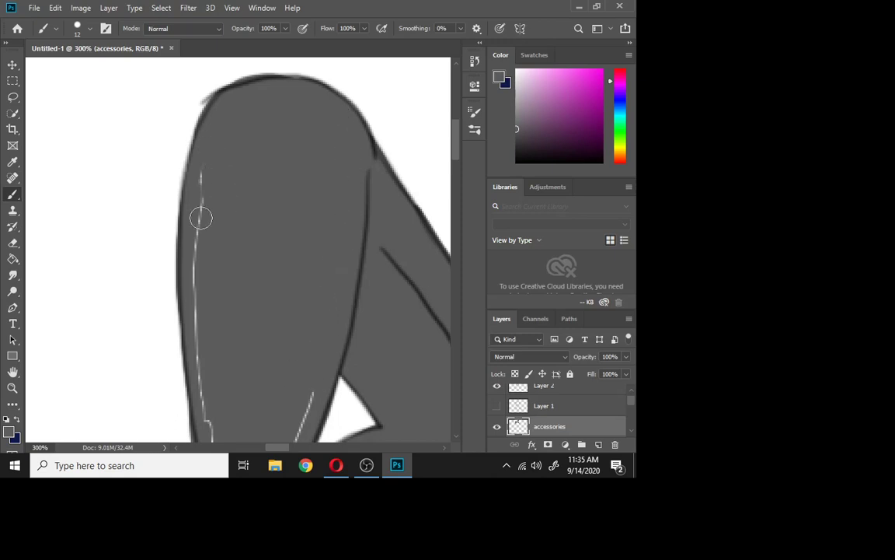
left_click_drag(201, 219, 198, 348)
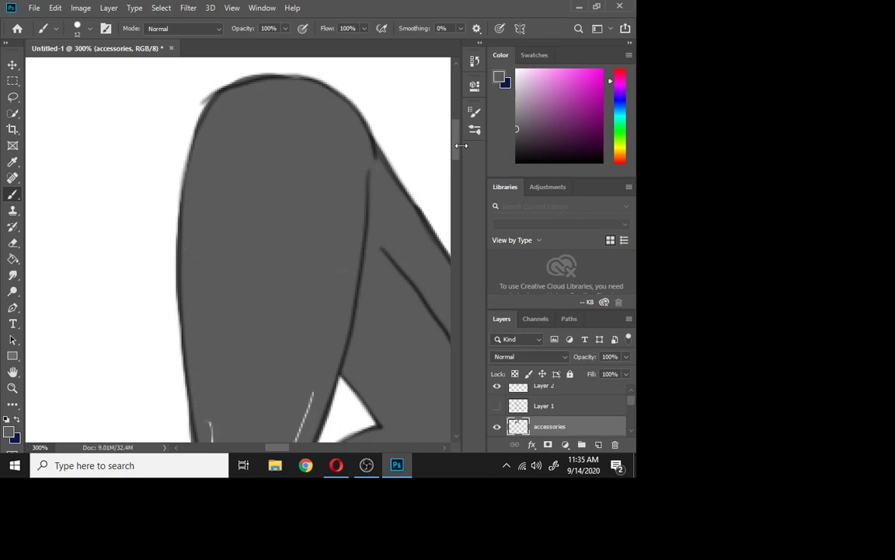
scroll(461, 146, "down", 3)
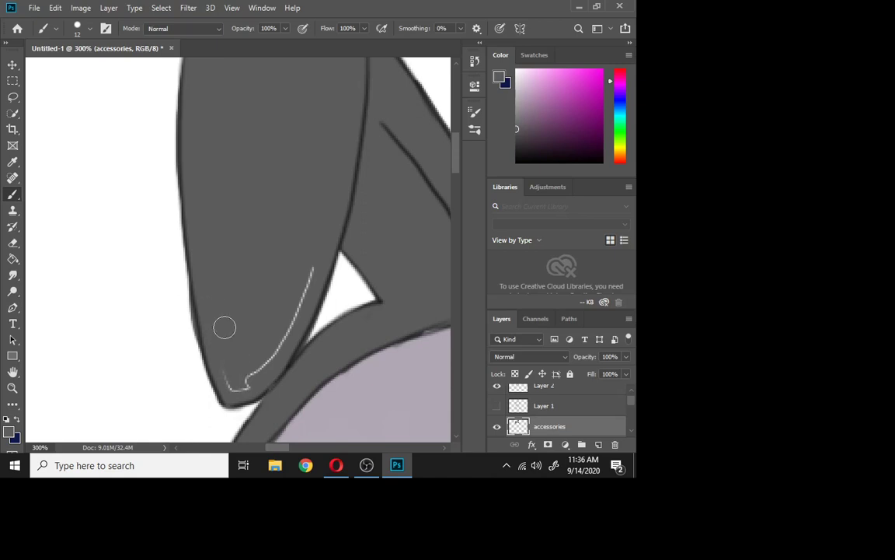
mouse_move(238, 374)
left_mouse_down()
mouse_move(254, 380)
mouse_move(306, 281)
left_mouse_up()
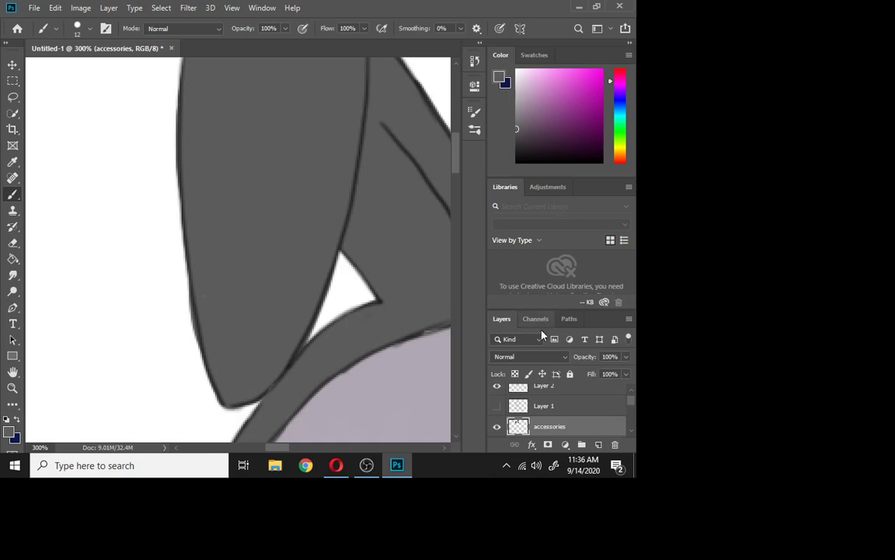
Lock the accessories layer's transparent pixels and check the coloured ears and headband on the full figure.
left_click(523, 375)
key("z")
left_click(149, 129)
left_click(162, 156)
left_click(165, 162)
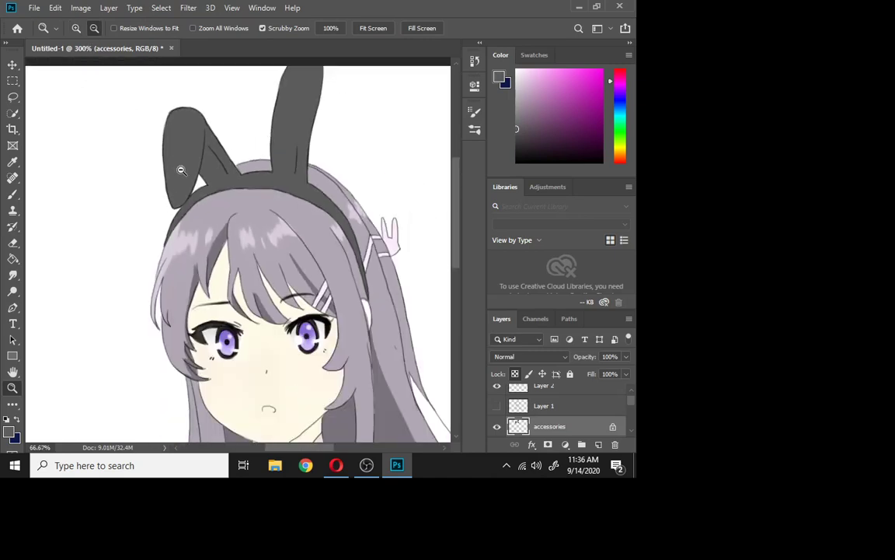
left_click(181, 171)
left_click(194, 182)
scroll(263, 319, "down", 1)
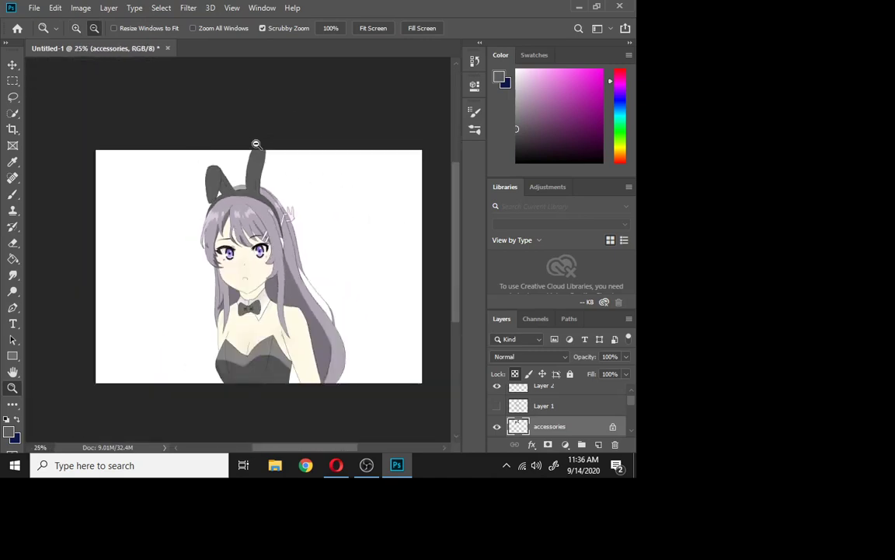
Shade the inner areas of the upright ear and the folded ear's lower section with a darker grey brush.
left_click(76, 28)
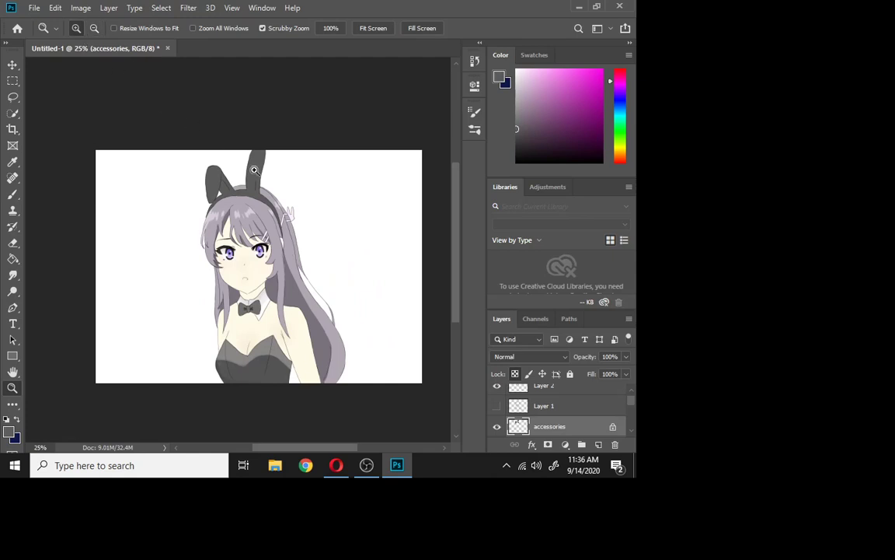
left_click(227, 156)
left_click(222, 166)
left_click(212, 149)
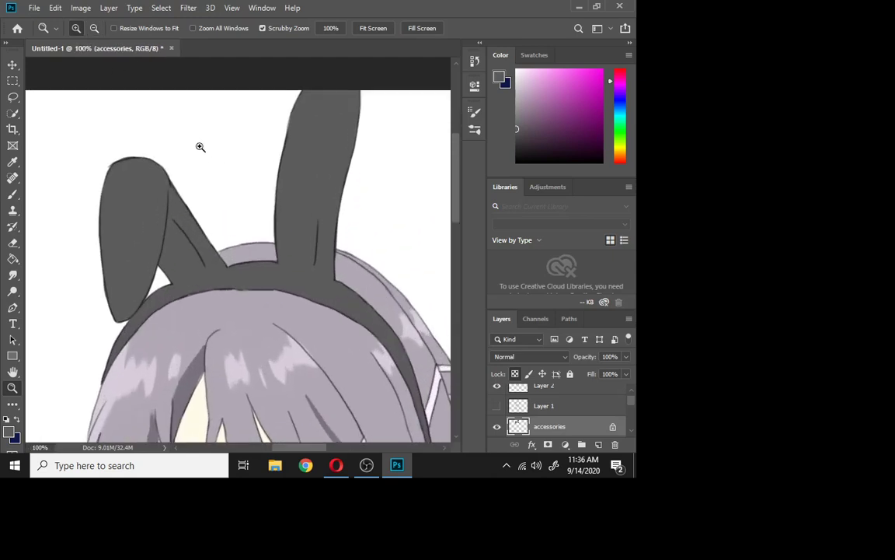
left_click(200, 150)
left_click(94, 28)
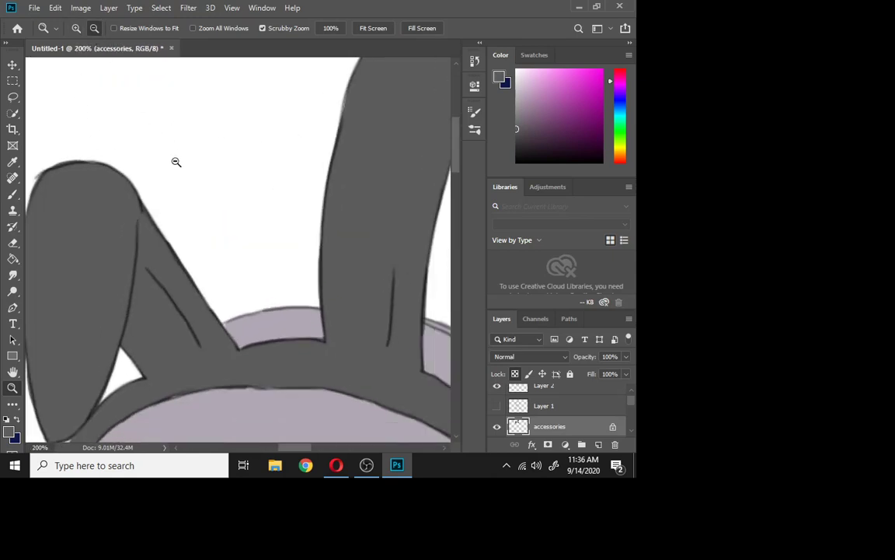
left_click(176, 162)
left_click(520, 143)
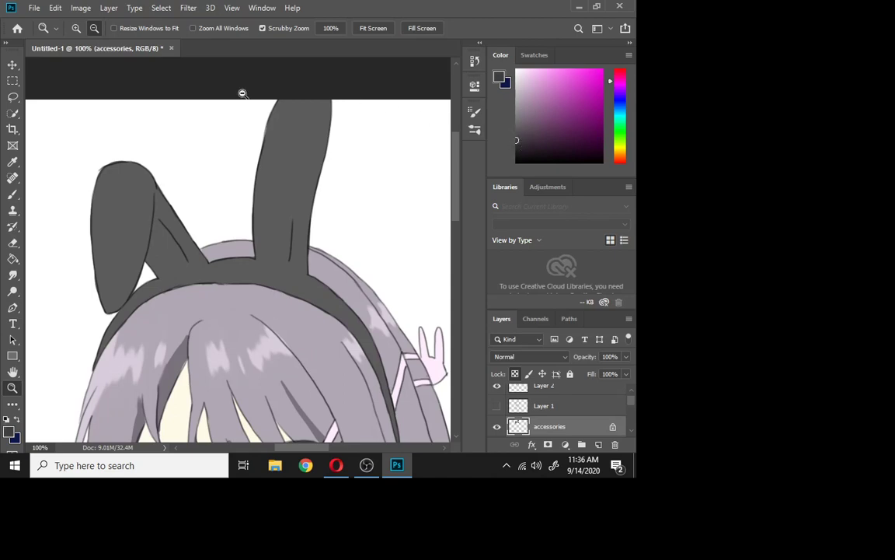
left_click(12, 194)
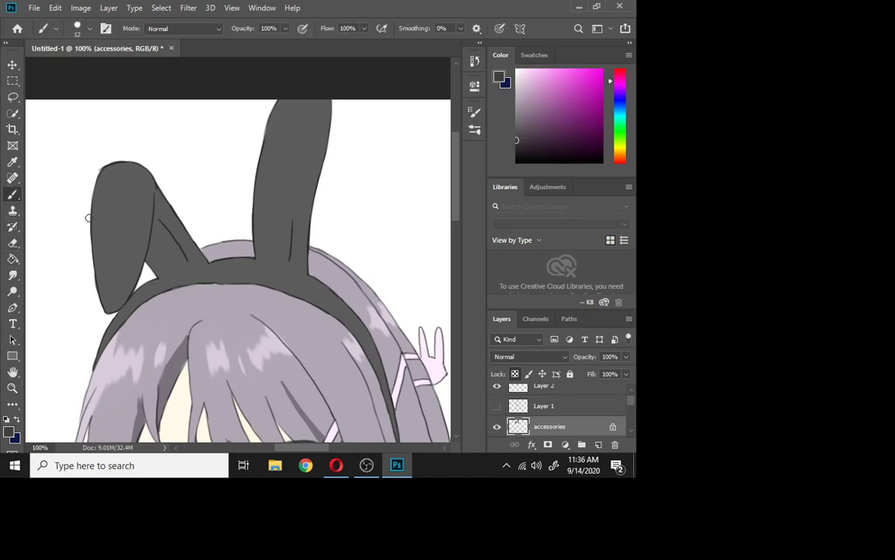
left_click_drag(289, 184, 291, 251)
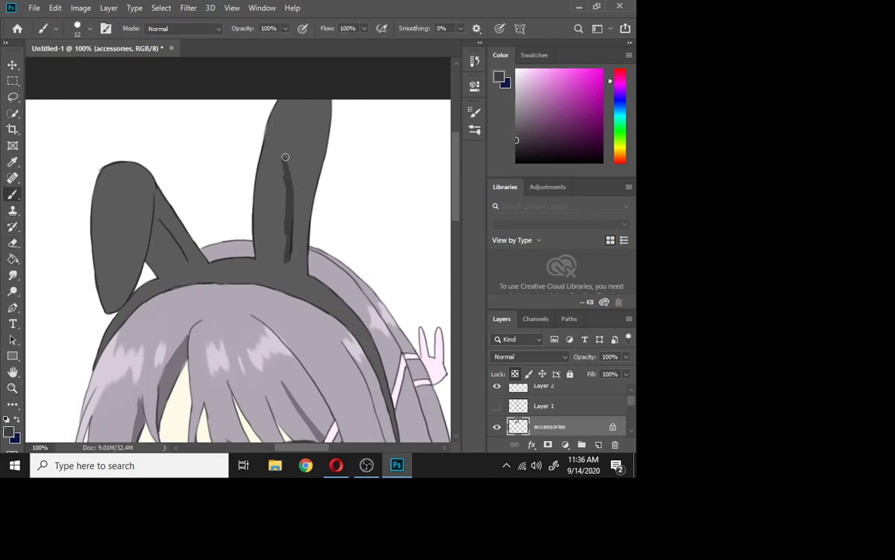
mouse_move(285, 157)
left_mouse_down()
mouse_move(270, 239)
mouse_move(266, 152)
mouse_move(255, 217)
mouse_move(271, 135)
mouse_move(292, 187)
mouse_move(293, 219)
mouse_move(277, 122)
mouse_move(278, 193)
mouse_move(272, 131)
mouse_move(271, 257)
left_mouse_up()
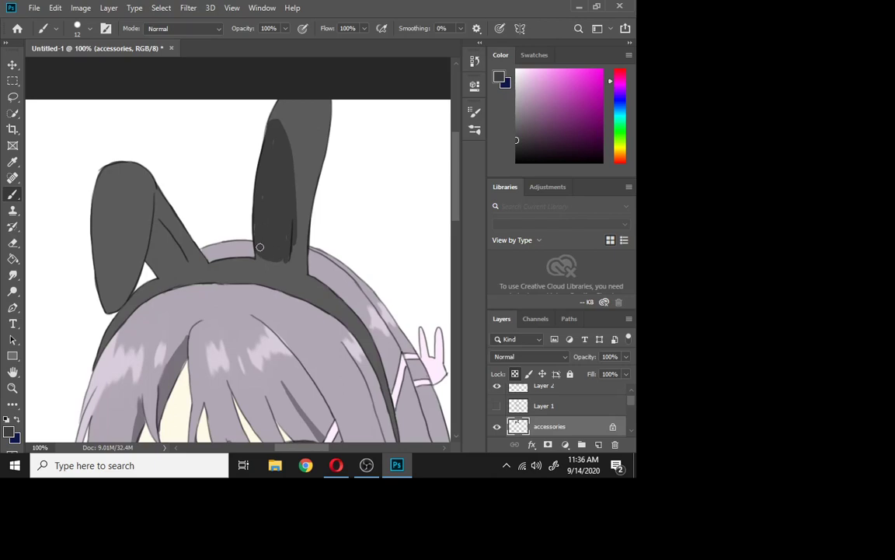
mouse_move(293, 153)
left_mouse_down()
mouse_move(281, 121)
mouse_move(274, 127)
mouse_move(294, 170)
mouse_move(295, 141)
mouse_move(290, 205)
left_mouse_up()
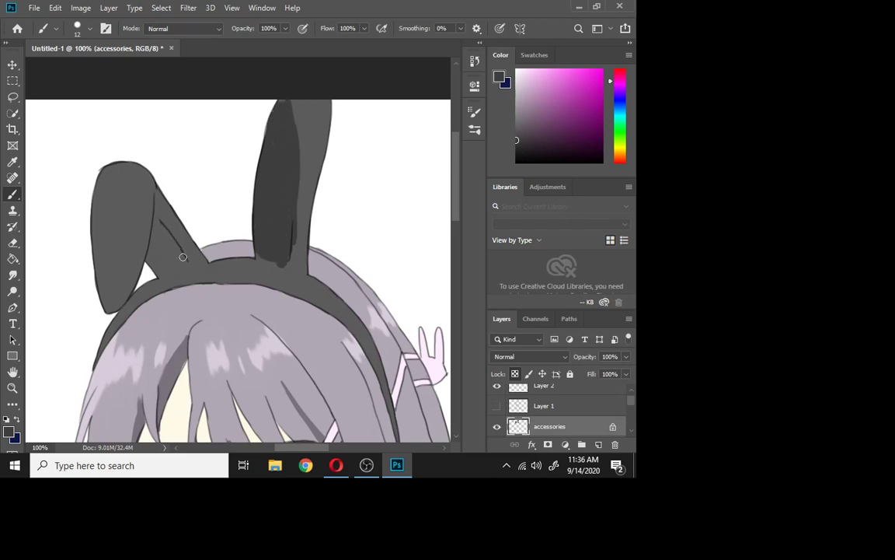
left_click_drag(156, 222, 172, 267)
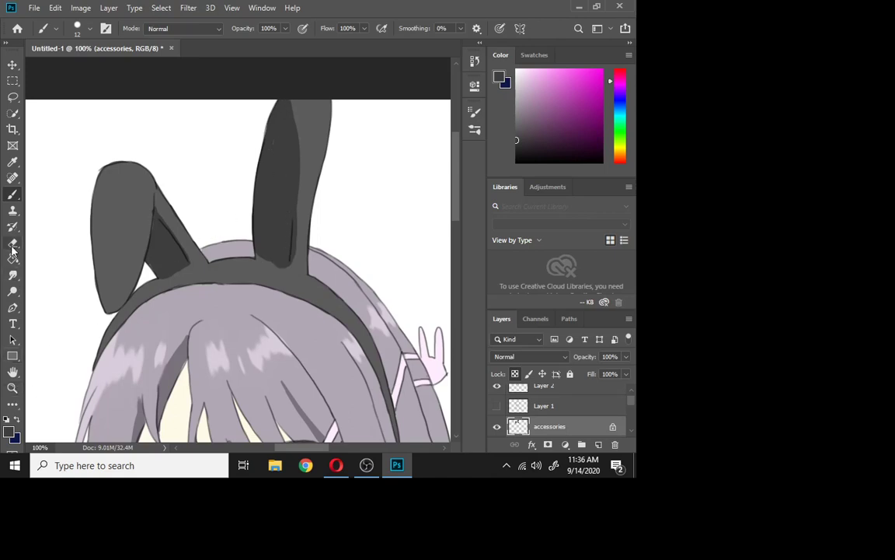
Sample the ear's lighter grey and brush it along the upright ear's dark inner area to trim the edge and base.
left_click(14, 166)
left_click(162, 200)
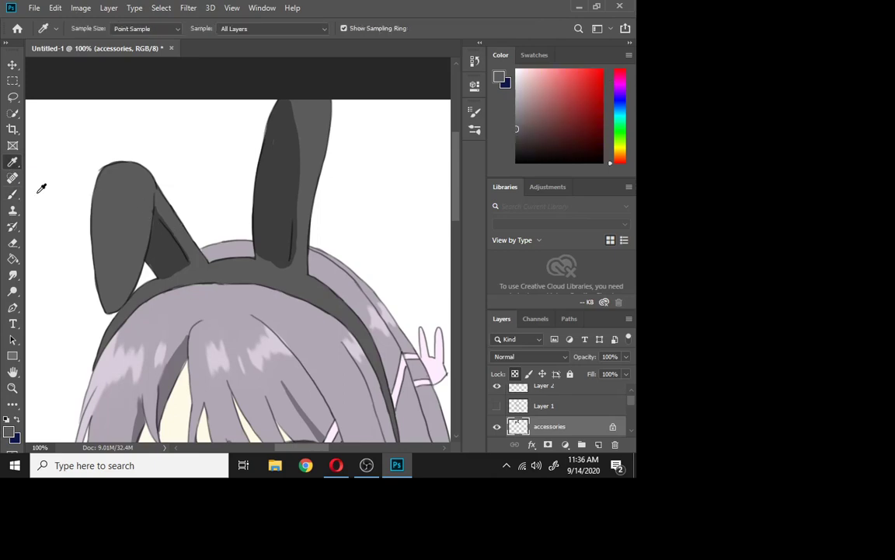
left_click(13, 193)
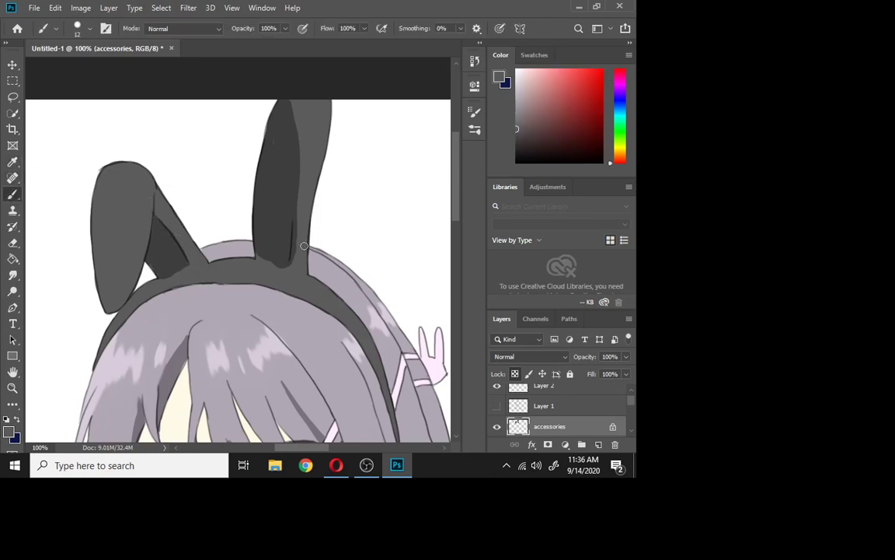
mouse_move(289, 266)
left_mouse_down()
mouse_move(303, 138)
mouse_move(266, 72)
left_mouse_up()
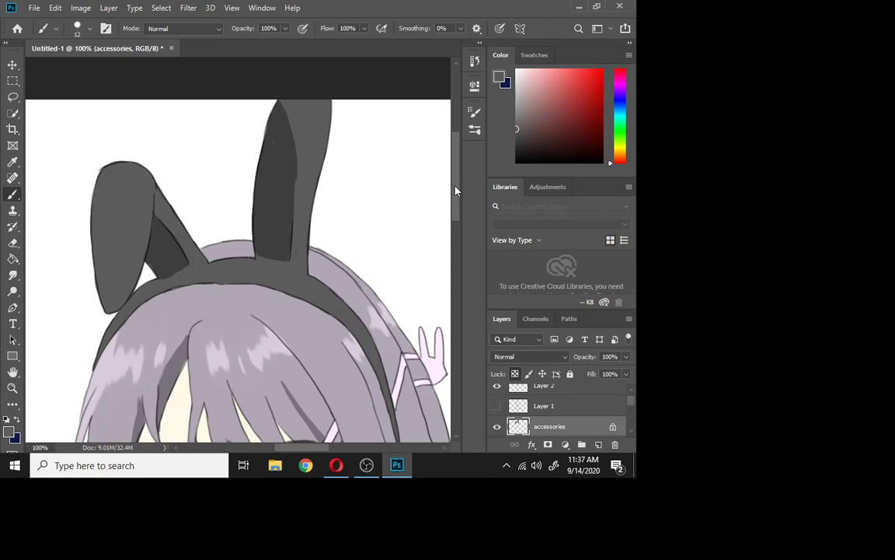
Create a new layer above the accessories layer and name it "shadow".
left_click_drag(456, 190, 469, 254)
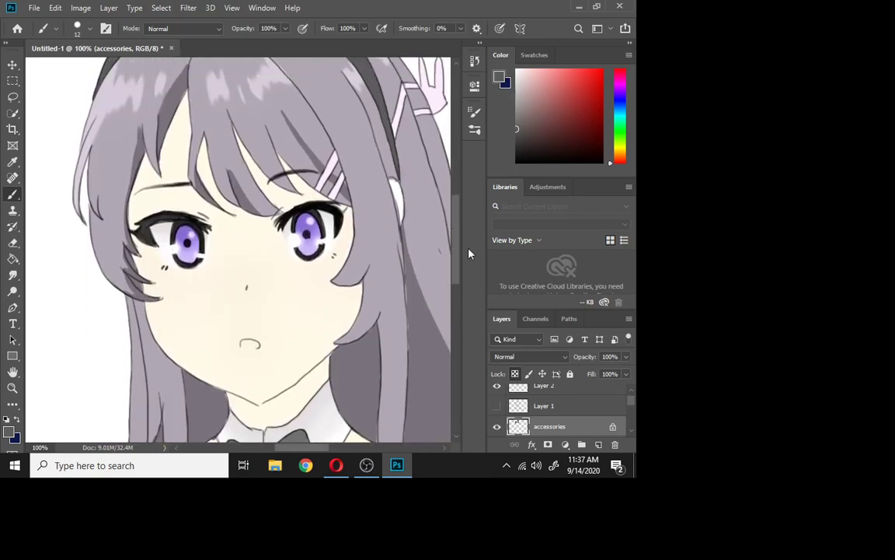
left_click(598, 444)
double_click(545, 426)
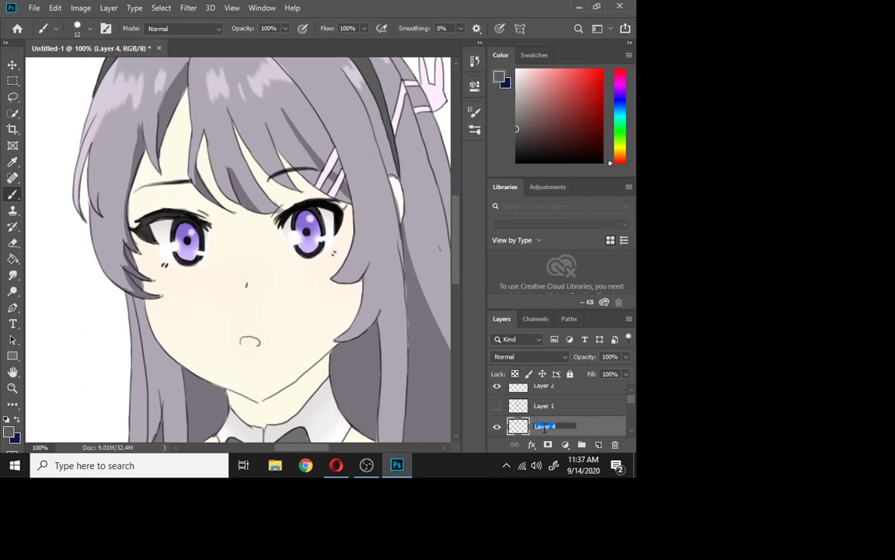
type("shadow")
key("Return")
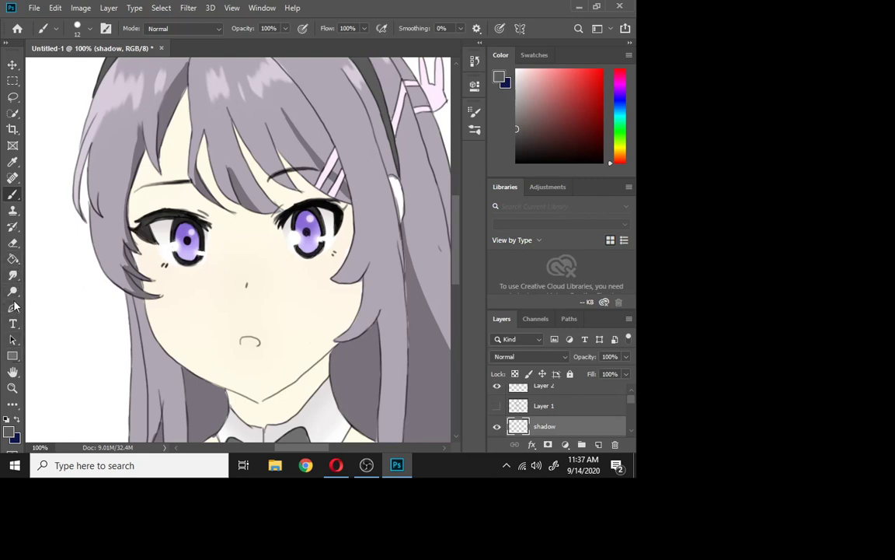
Sample the face's skin tone, darken it to beige #eddfc1, and undo a trial stroke beside the bangs.
left_click(12, 159)
left_click(169, 289)
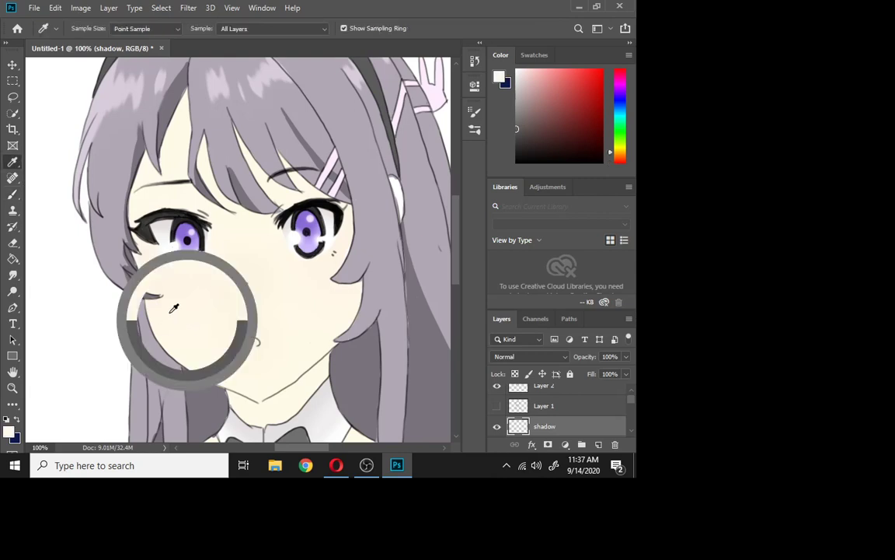
left_click(12, 194)
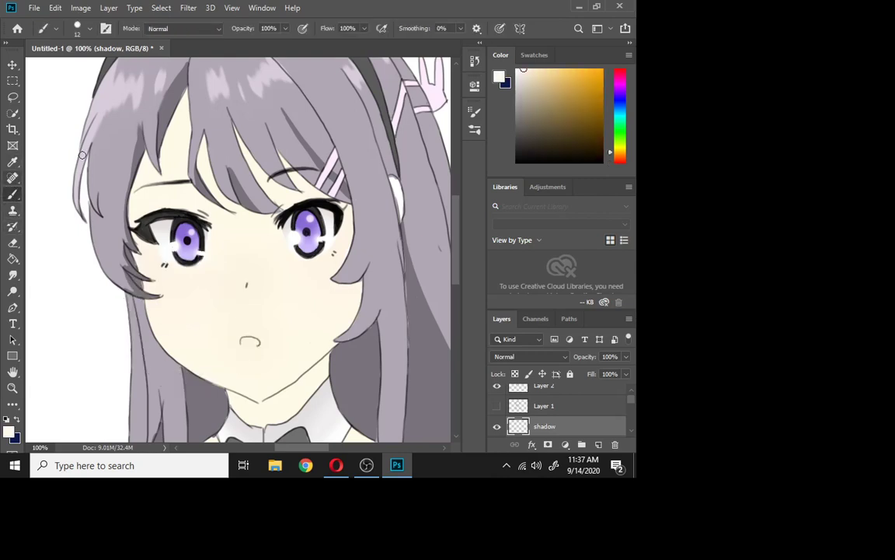
left_click(532, 82)
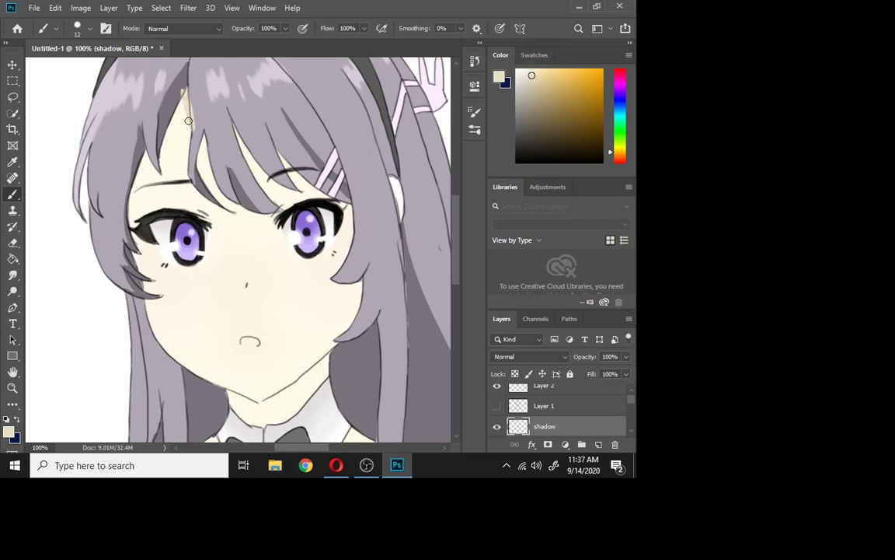
key("ctrl+z")
Move the shadow layer directly below the hair layer.
scroll(631, 402, "down", 3)
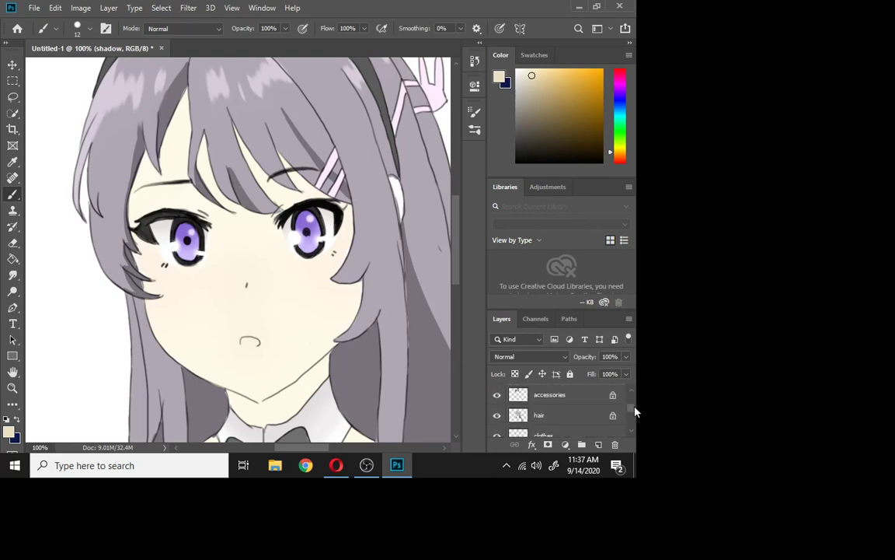
scroll(634, 410, "up", 2)
mouse_move(595, 419)
left_mouse_down()
mouse_move(594, 443)
mouse_move(594, 433)
left_mouse_up()
mouse_move(594, 430)
left_mouse_down()
mouse_move(631, 413)
mouse_move(590, 411)
mouse_move(589, 424)
mouse_move(617, 430)
mouse_move(592, 400)
mouse_move(589, 429)
left_mouse_up()
left_click(632, 430)
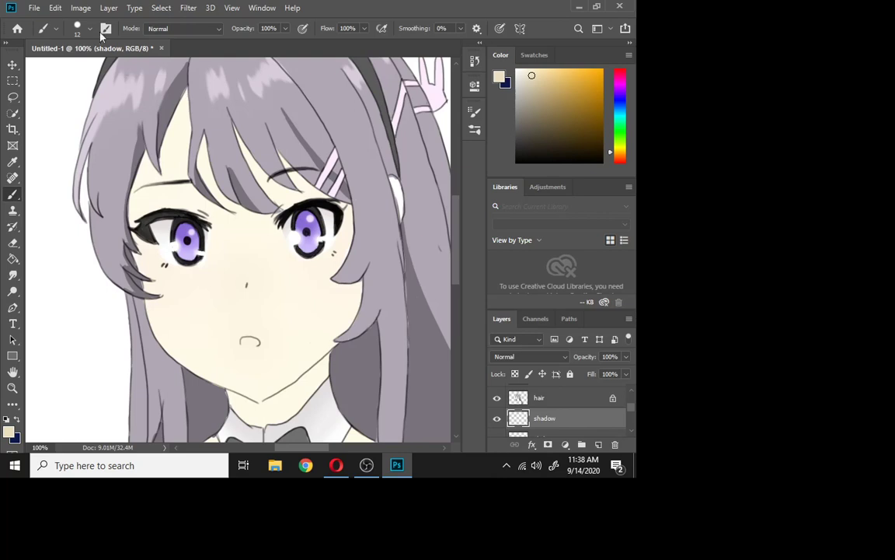
Set the brush colour to #edd9c1 and paint shadows on the forehead beneath the central bangs and beside the hair clips.
left_click(497, 76)
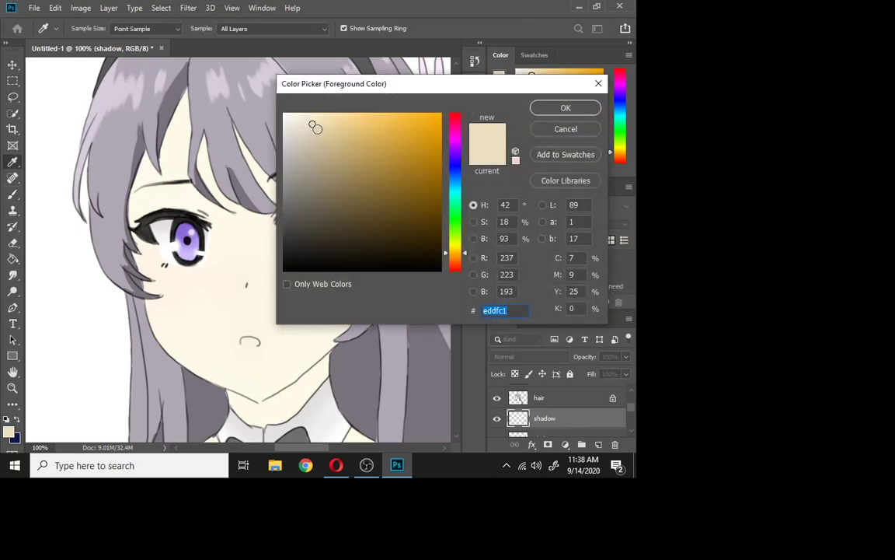
left_click(455, 259)
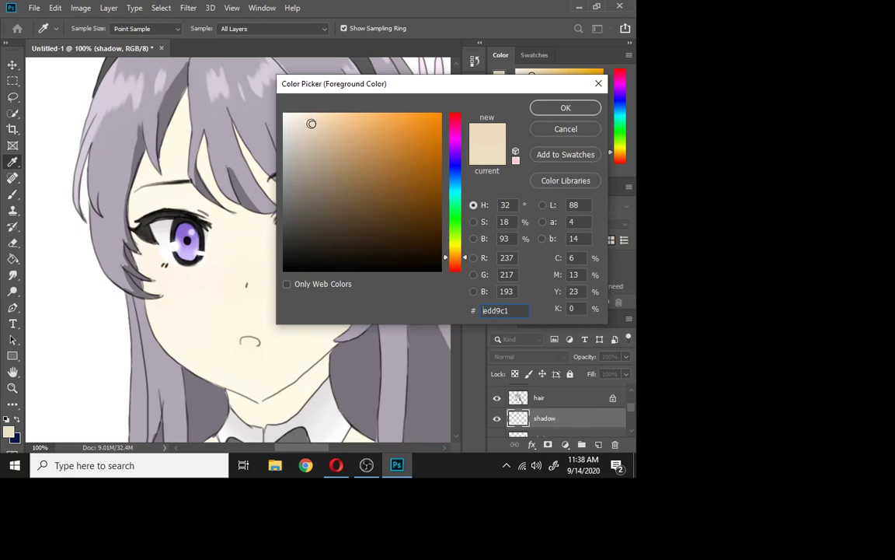
left_click(565, 107)
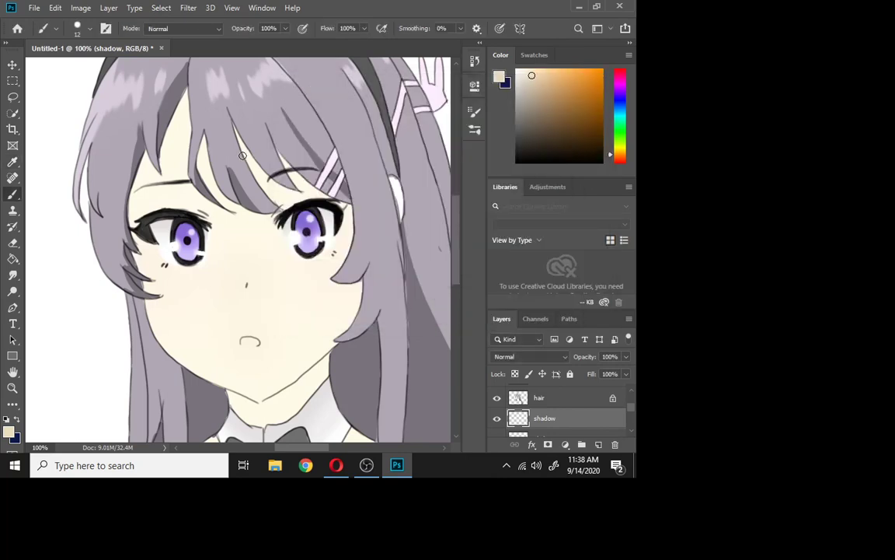
mouse_move(236, 129)
left_mouse_down()
mouse_move(280, 210)
mouse_move(243, 156)
left_mouse_up()
key("ctrl+z")
left_click_drag(278, 153, 287, 171)
left_click_drag(250, 137, 345, 206)
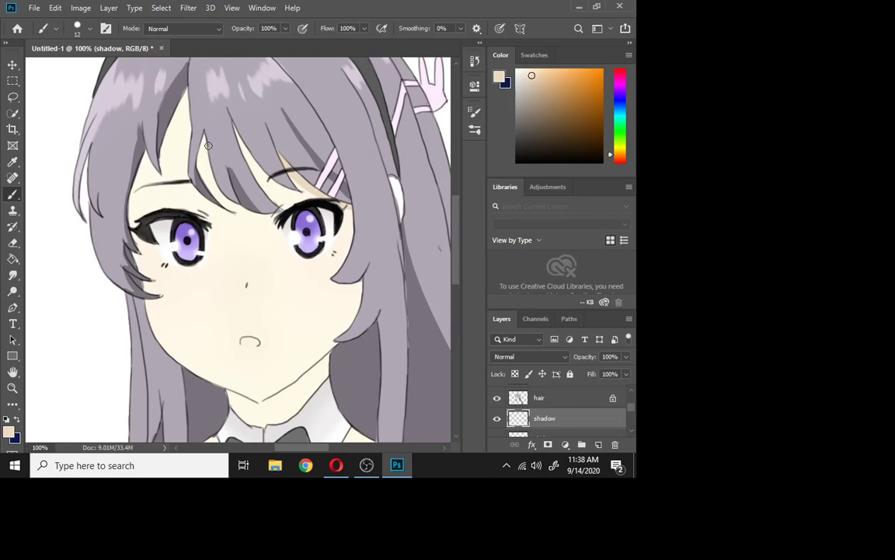
mouse_move(208, 145)
left_mouse_down()
mouse_move(214, 193)
mouse_move(198, 157)
mouse_move(208, 188)
mouse_move(204, 132)
mouse_move(203, 158)
left_mouse_up()
mouse_move(253, 160)
left_mouse_down()
mouse_move(276, 200)
mouse_move(223, 119)
mouse_move(263, 184)
mouse_move(242, 130)
left_mouse_up()
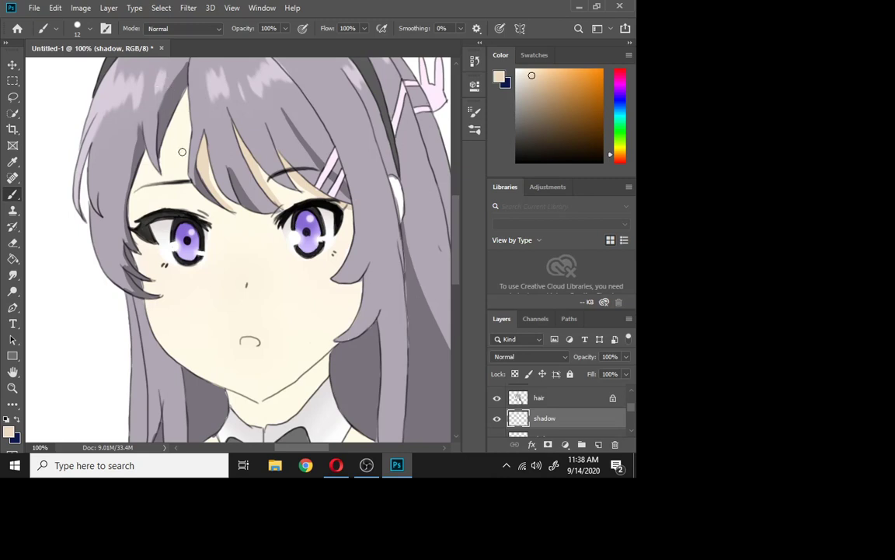
Brush the beige shadow along the hair edges in the forehead's parting gap and down the temple beside the side lock.
mouse_move(165, 165)
left_mouse_down()
mouse_move(205, 80)
mouse_move(163, 162)
mouse_move(185, 93)
left_mouse_up()
left_click_drag(165, 137, 192, 88)
left_click_drag(164, 172, 160, 175)
mouse_move(185, 121)
left_mouse_down()
mouse_move(172, 113)
mouse_move(181, 85)
left_mouse_up()
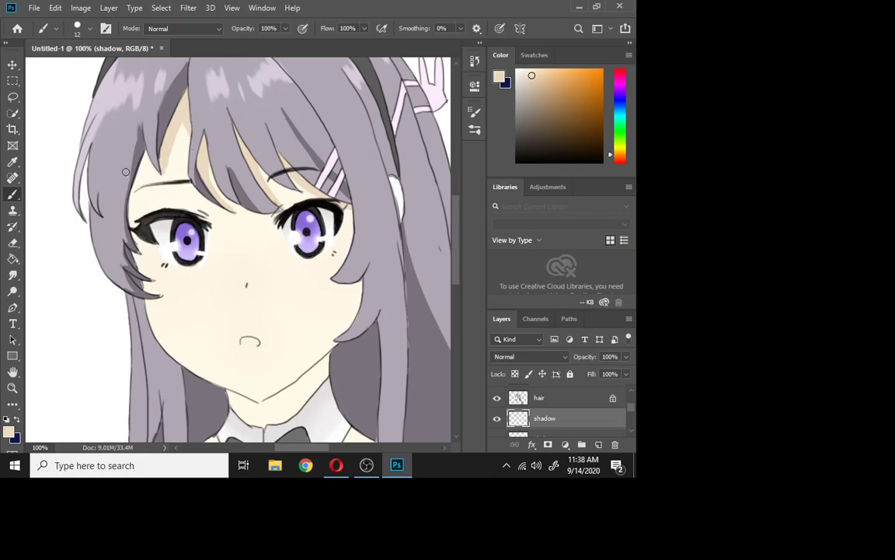
mouse_move(151, 160)
left_mouse_down()
mouse_move(136, 223)
mouse_move(147, 151)
mouse_move(128, 220)
mouse_move(141, 174)
left_mouse_up()
Set the colour to #f5e3ce, make a rectangular selection around the nose and mouth, and brush shading on the nose and mouth.
left_click(499, 76)
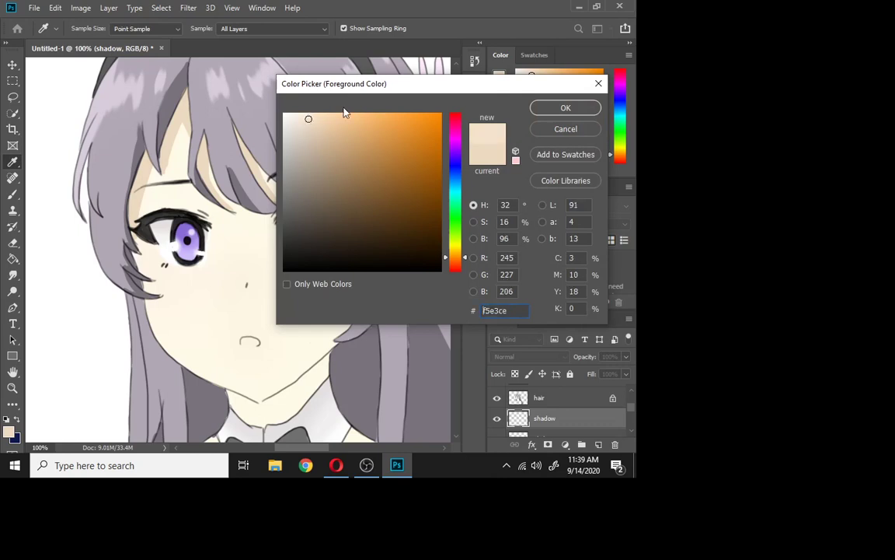
left_click(564, 108)
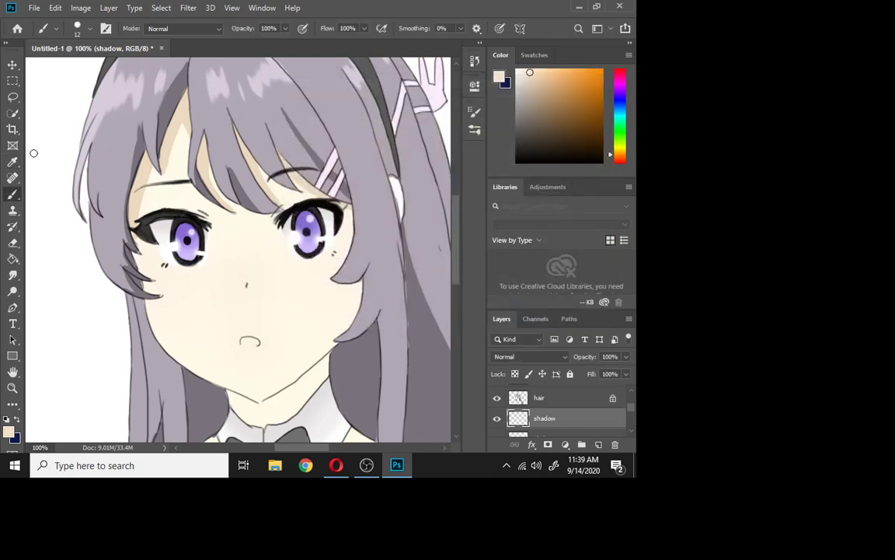
left_click(14, 82)
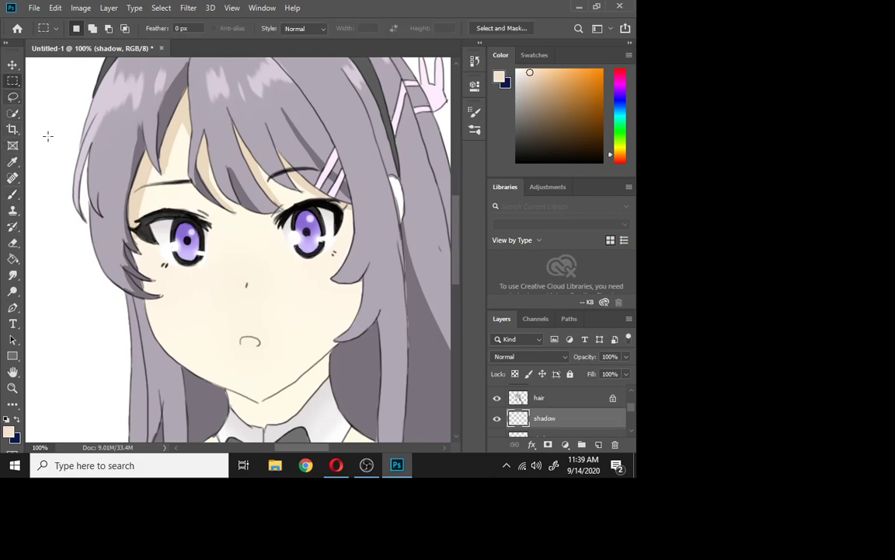
left_click_drag(150, 208, 321, 372)
left_click_drag(242, 286, 259, 310)
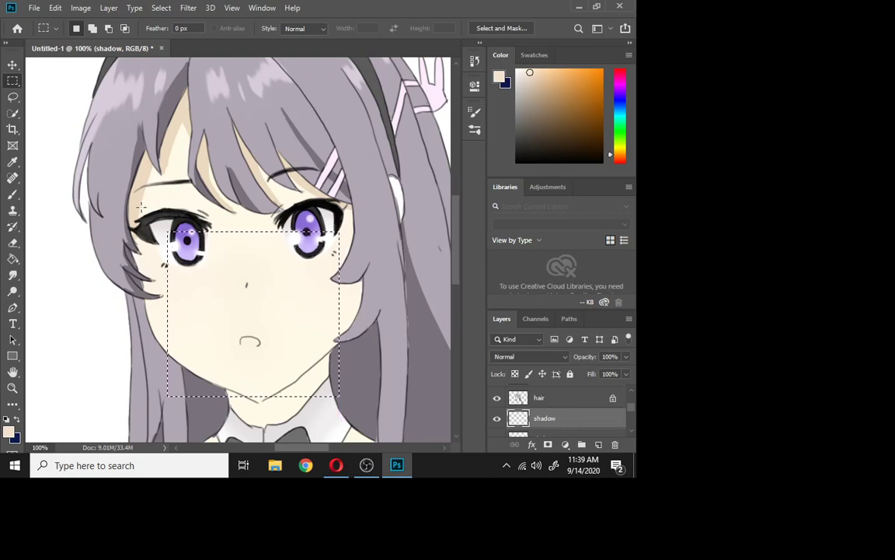
left_click(13, 195)
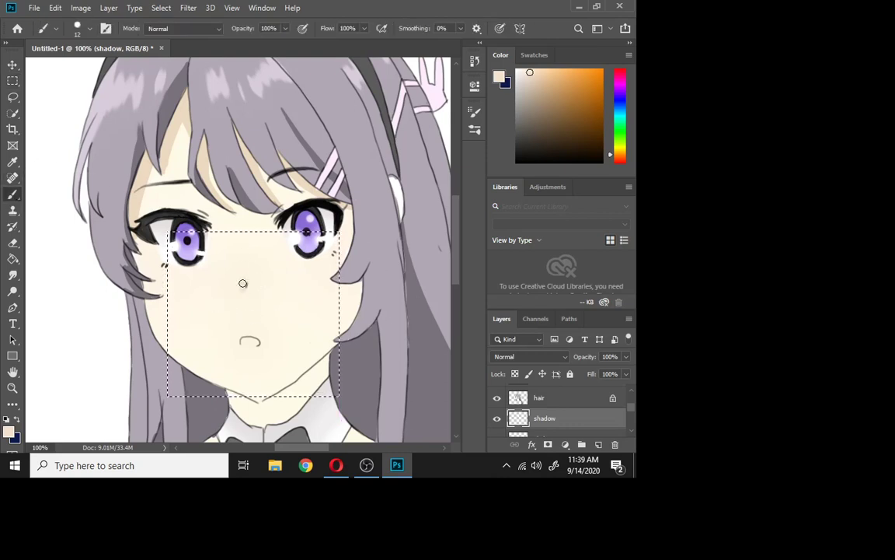
left_click_drag(247, 286, 245, 279)
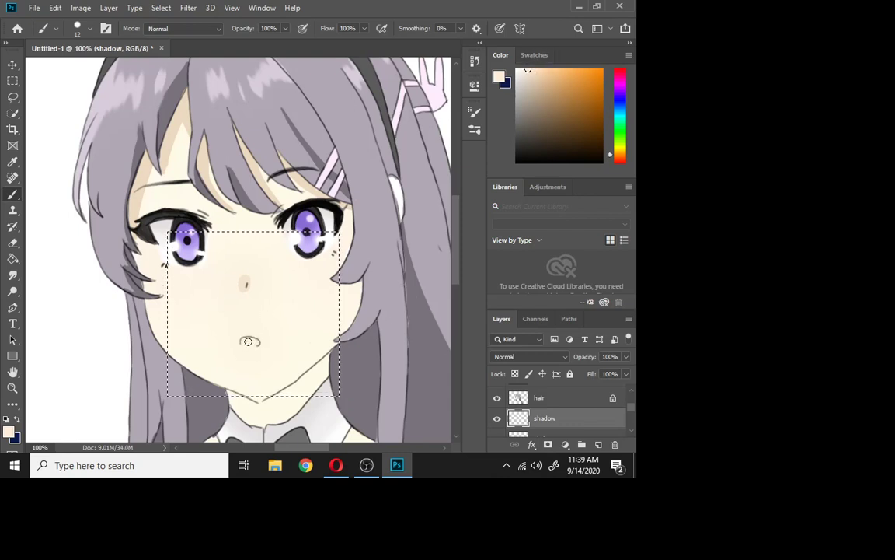
Soften the selected nose and mouth shading with a Gaussian Blur.
left_click(189, 7)
left_click(203, 22)
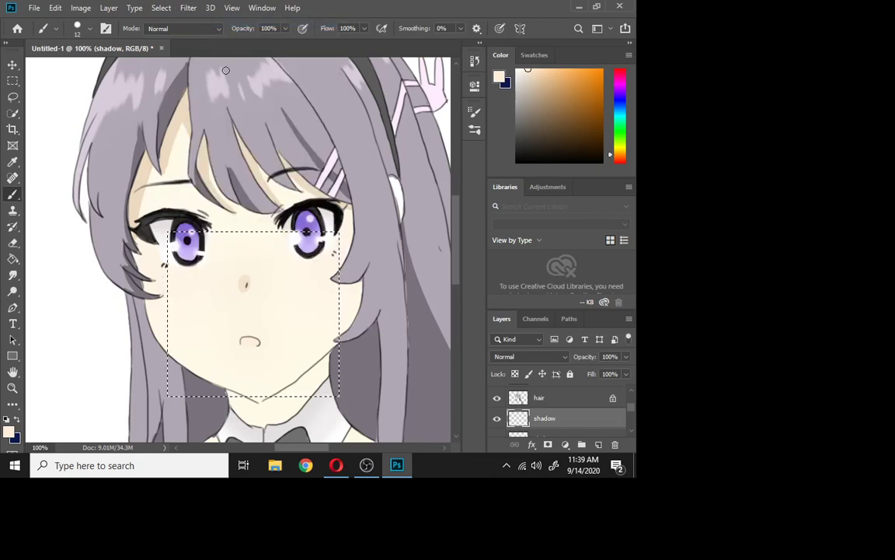
left_click(191, 8)
left_click(209, 152)
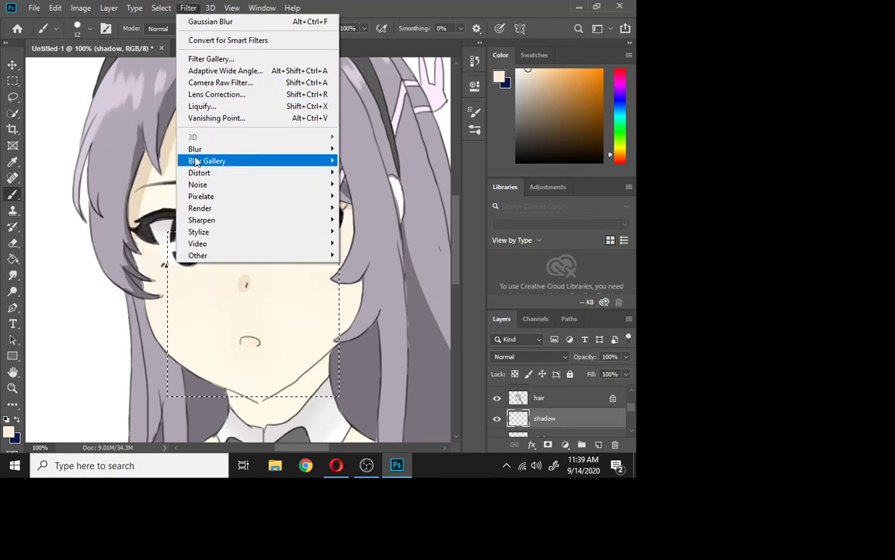
left_click(196, 152)
left_click(141, 196)
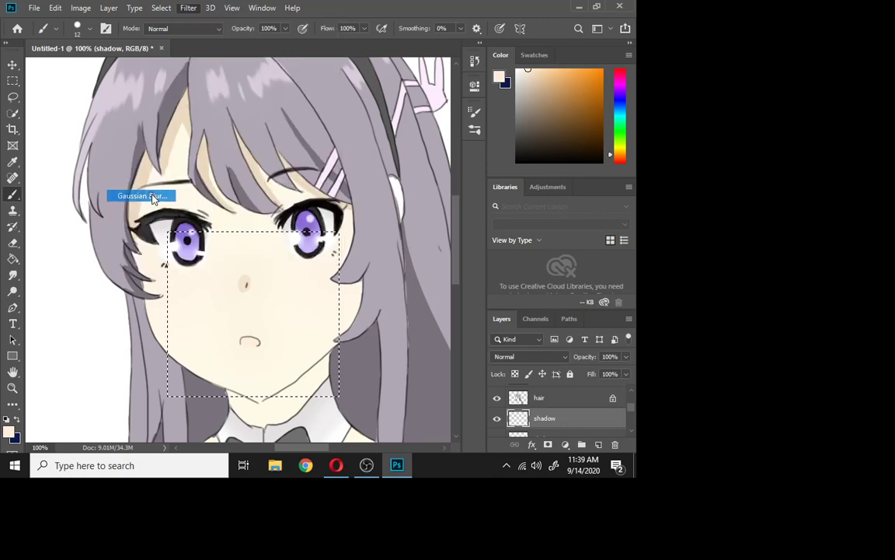
left_click_drag(371, 290, 382, 293)
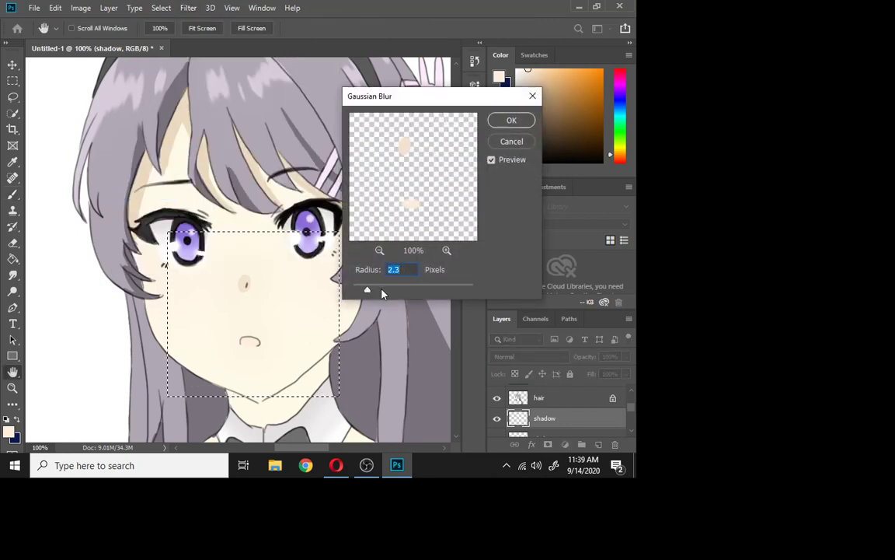
left_click(512, 120)
key("b")
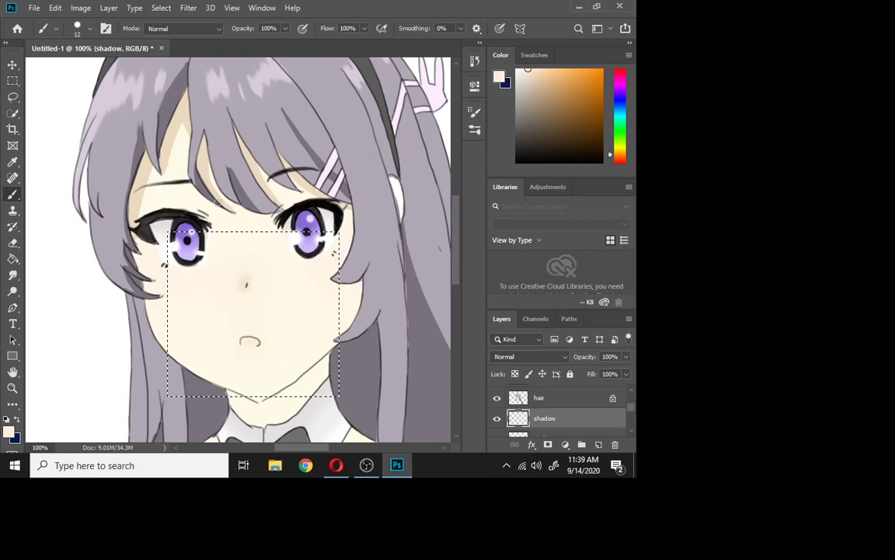
Clear the selection and reapply the last Gaussian Blur to the whole shadow layer.
left_click(12, 80)
left_click(72, 245)
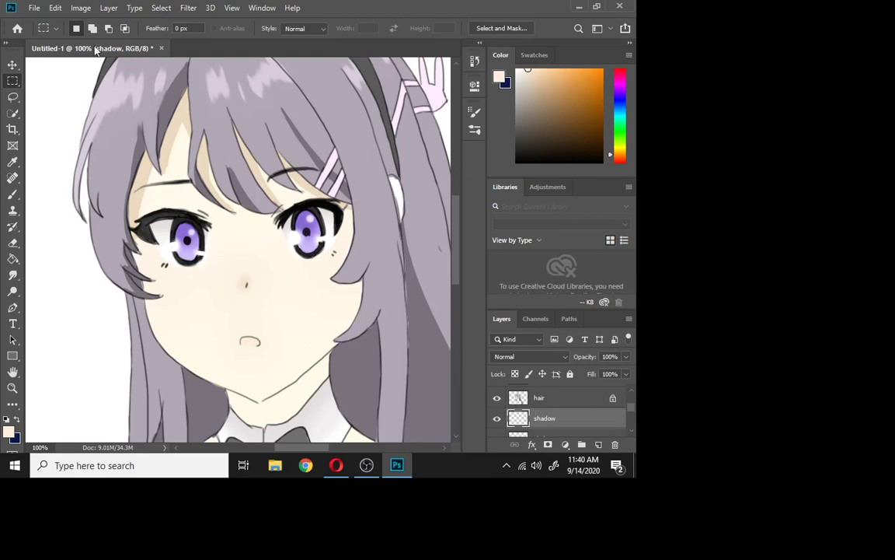
left_click(181, 8)
left_click(201, 23)
Check the new face shadows on the full figure and again close up on the face.
key("z")
left_click(140, 157, "alt")
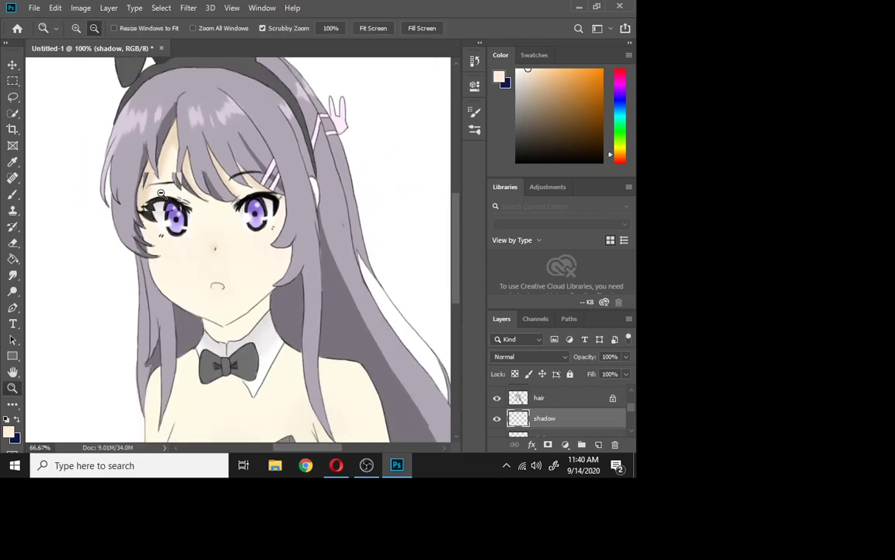
left_click(162, 190, "alt")
left_click(206, 239, "alt")
left_click(206, 239, "alt")
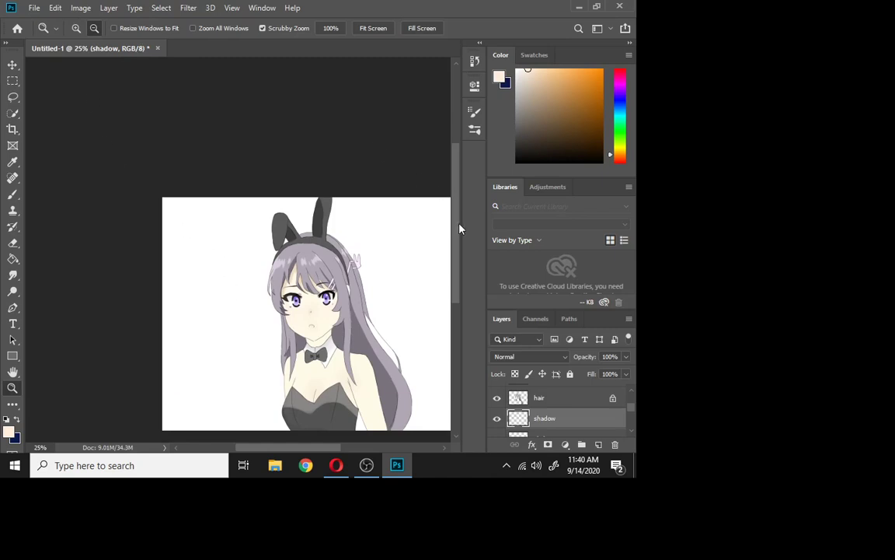
scroll(460, 229, "down", 3)
left_click_drag(314, 450, 334, 450)
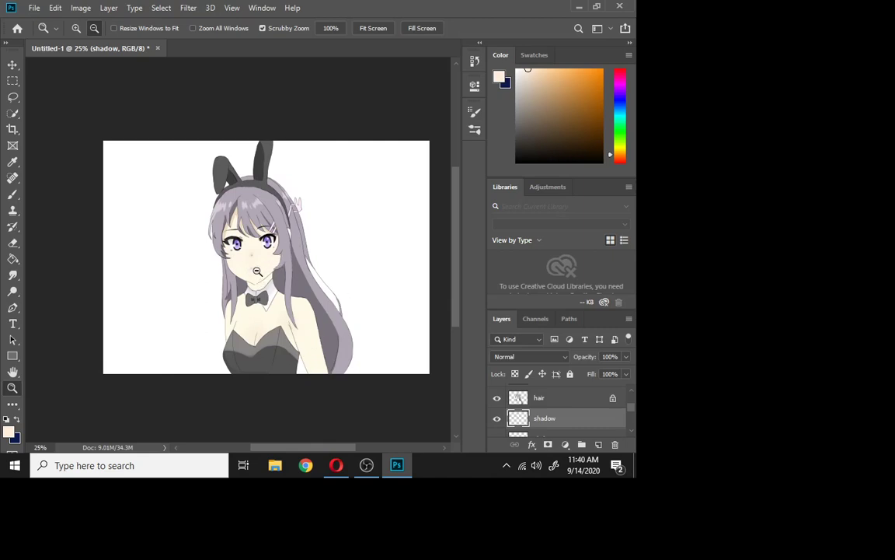
left_click(223, 230)
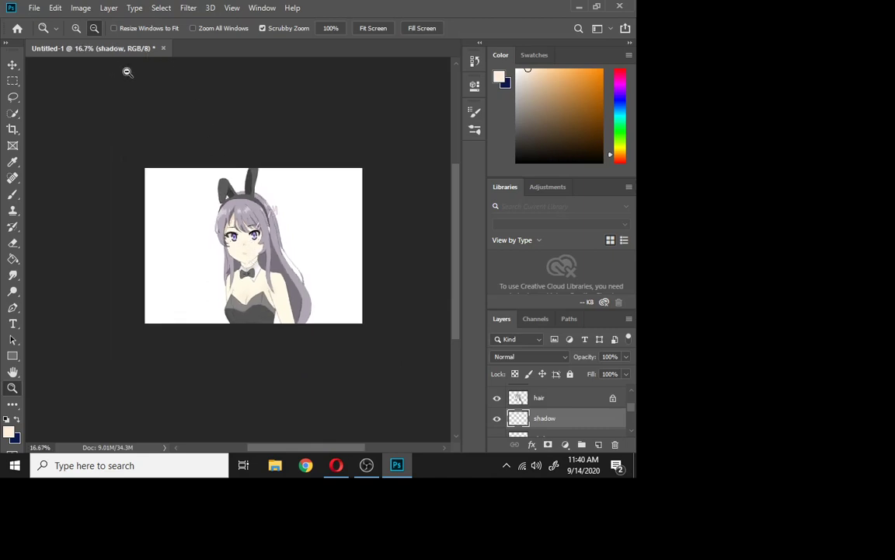
left_click(77, 27)
left_click(264, 246)
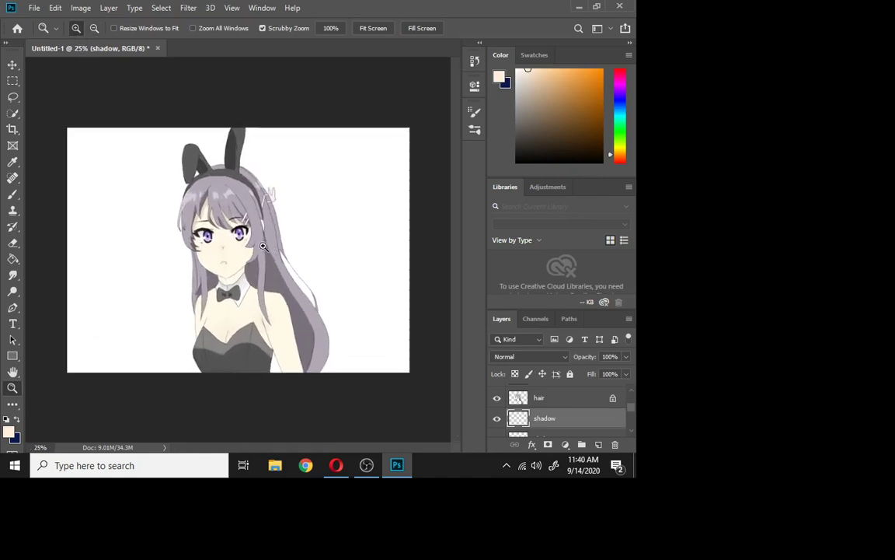
left_click(243, 247)
left_click(204, 249)
left_click(154, 189)
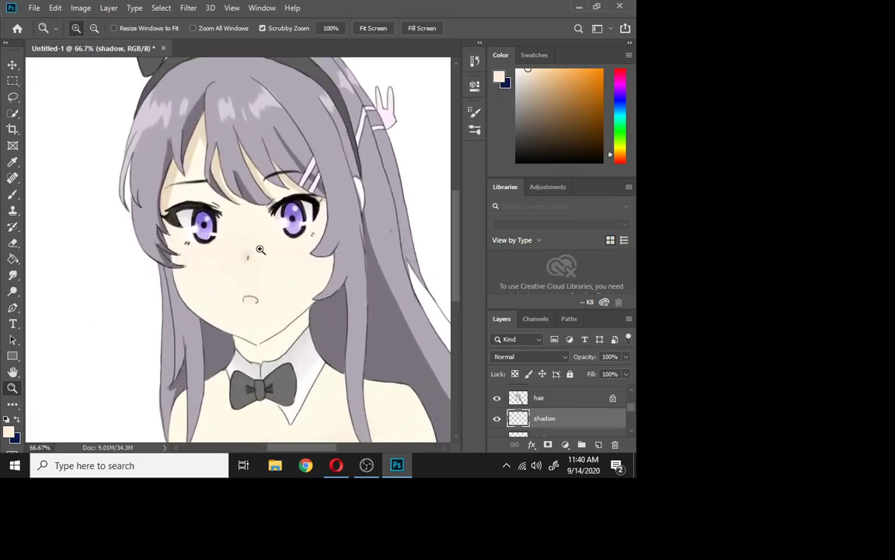
Create a new layer above the skin shadow layer and name it blush.
left_click(260, 249)
left_click(598, 444)
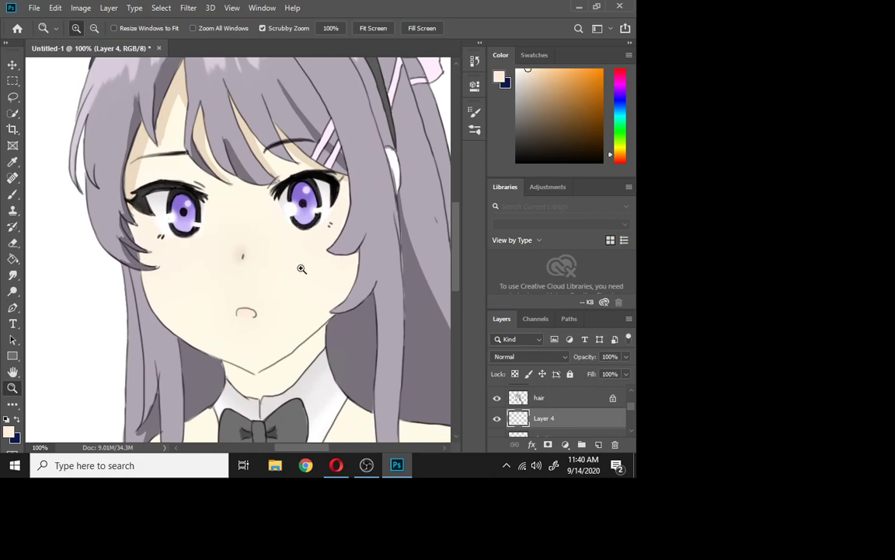
double_click(544, 418)
type("blush")
key("Return")
Set the foreground colour to a very pale pink and brush blush onto the cheeks beneath the eyes.
left_click(504, 76)
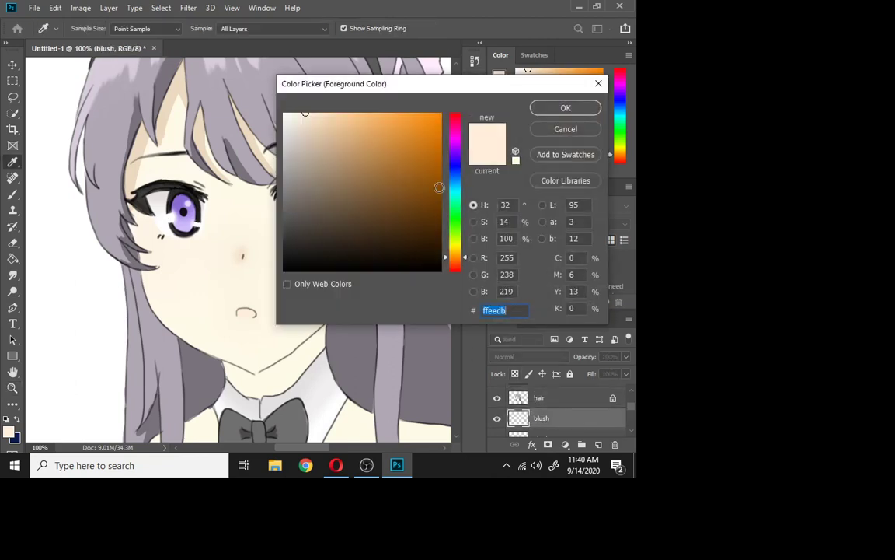
left_click(455, 270)
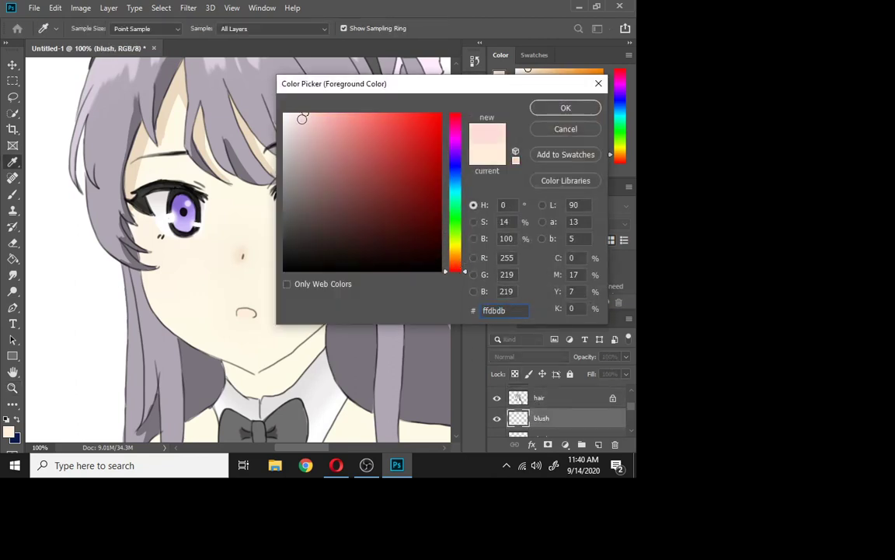
left_click(297, 114)
left_click(552, 108)
key("z")
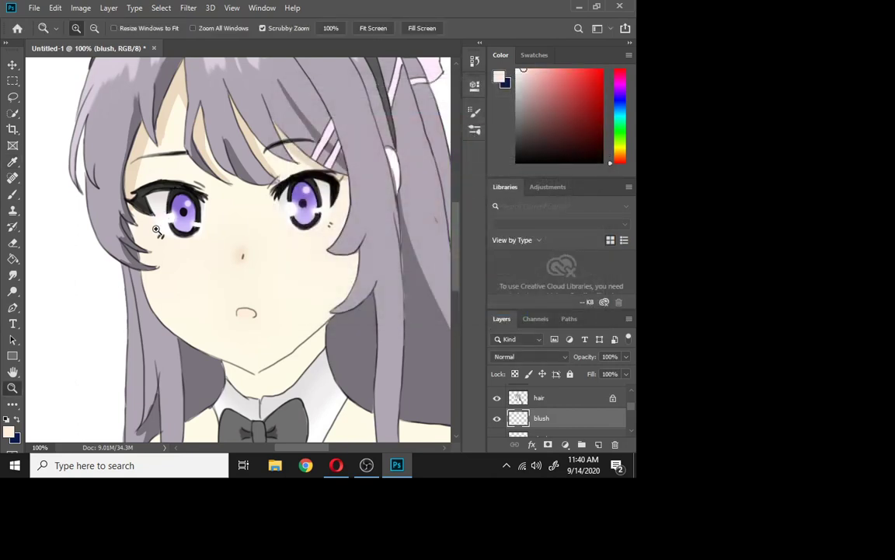
left_click(12, 195)
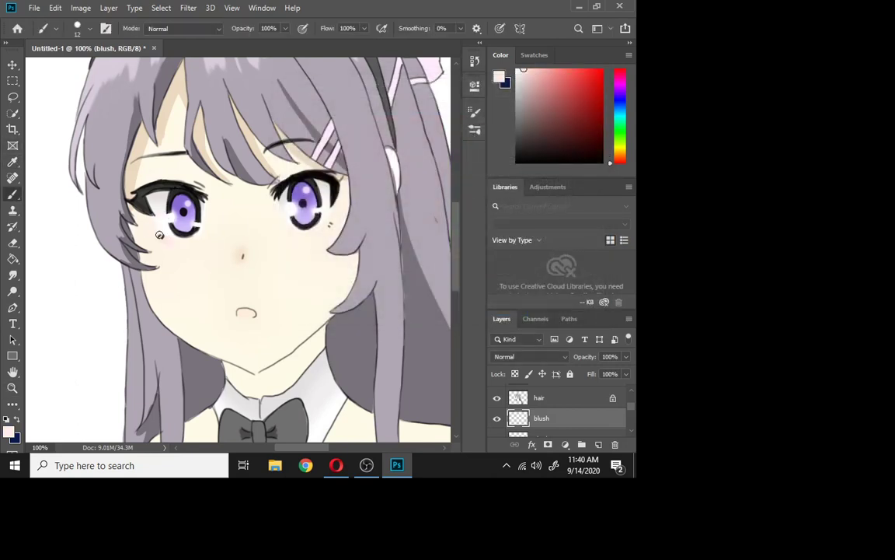
left_click_drag(161, 235, 151, 239)
Soften the cheek blush with a Gaussian Blur of about 48 pixels radius.
left_click(188, 7)
left_click(188, 8)
left_click(189, 7)
mouse_move(233, 148)
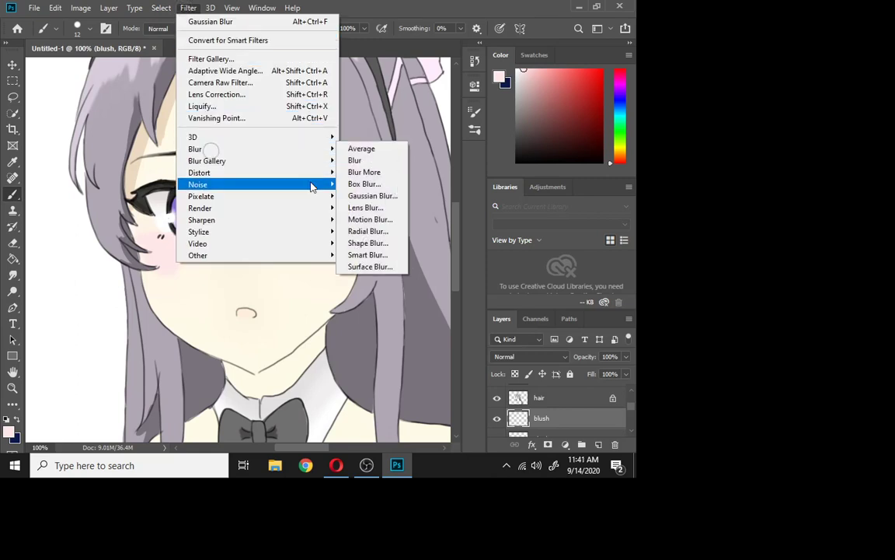
left_click(371, 196)
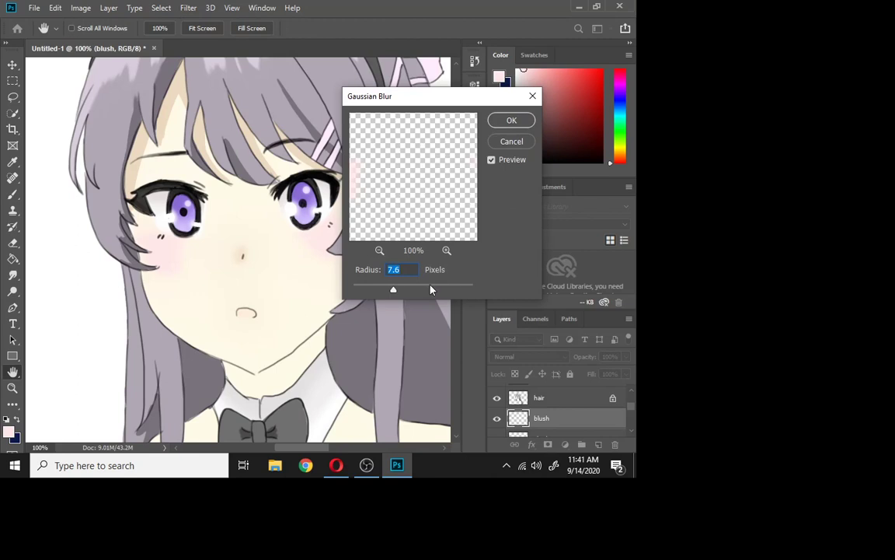
mouse_move(435, 289)
left_mouse_down()
mouse_move(402, 288)
mouse_move(420, 289)
left_mouse_up()
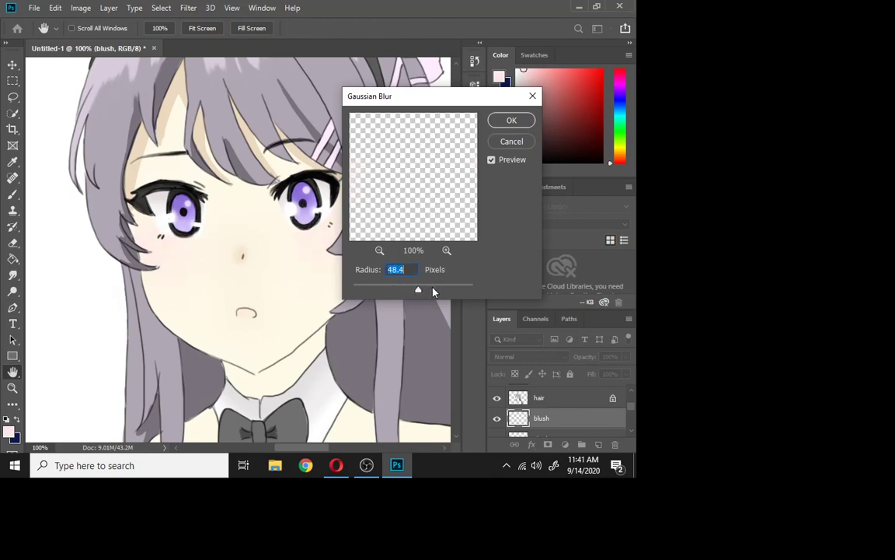
left_click(511, 119)
key("b")
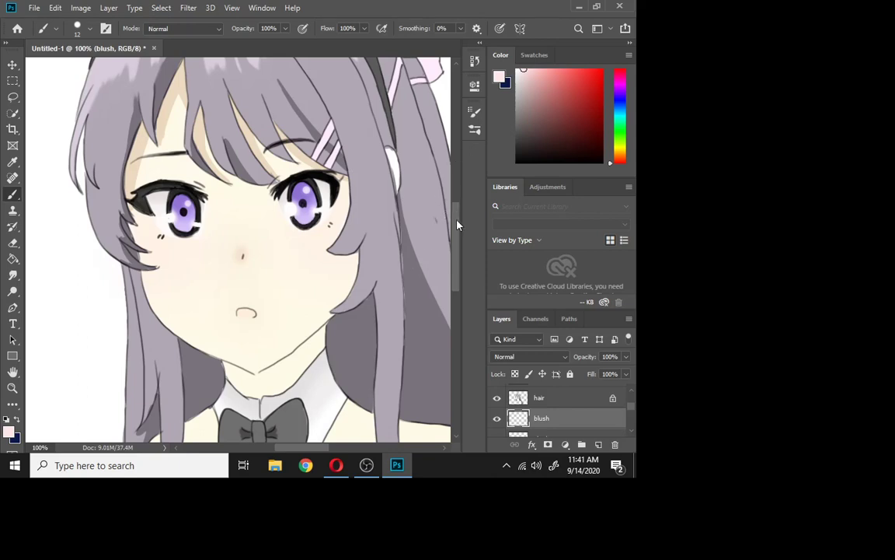
Create another new layer directly beneath the hair layer and name it shadow2.
mouse_move(457, 220)
left_mouse_down()
mouse_move(456, 193)
mouse_move(459, 233)
mouse_move(452, 174)
mouse_move(463, 277)
mouse_move(462, 194)
mouse_move(463, 230)
left_mouse_up()
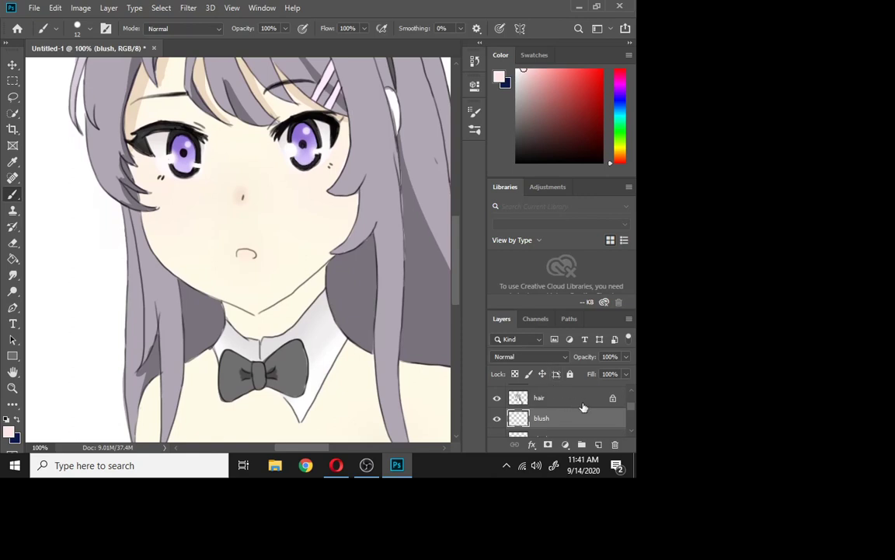
left_click(597, 445)
double_click(546, 419)
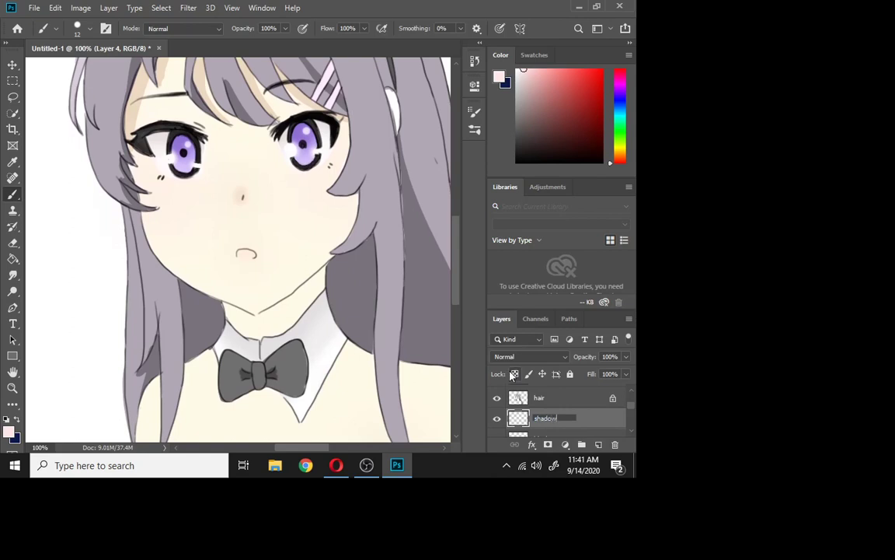
left_click(543, 396)
left_click(551, 420)
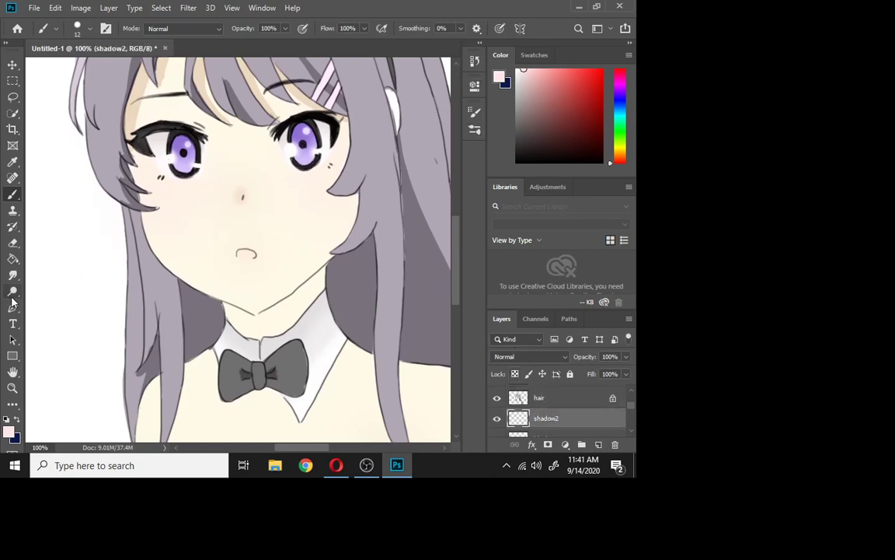
Sample the skin shadow colour beside the fringe and lighten it to #f7e6d1.
left_click(13, 162)
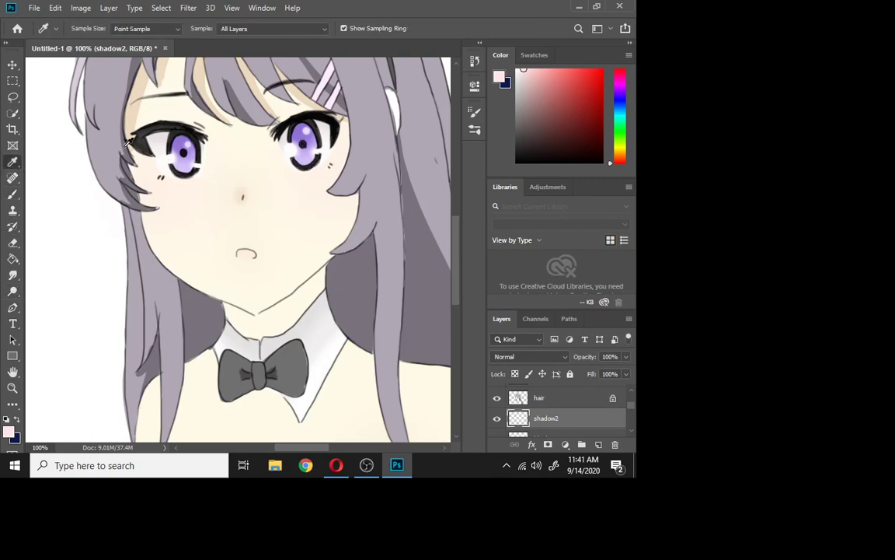
left_click(133, 103)
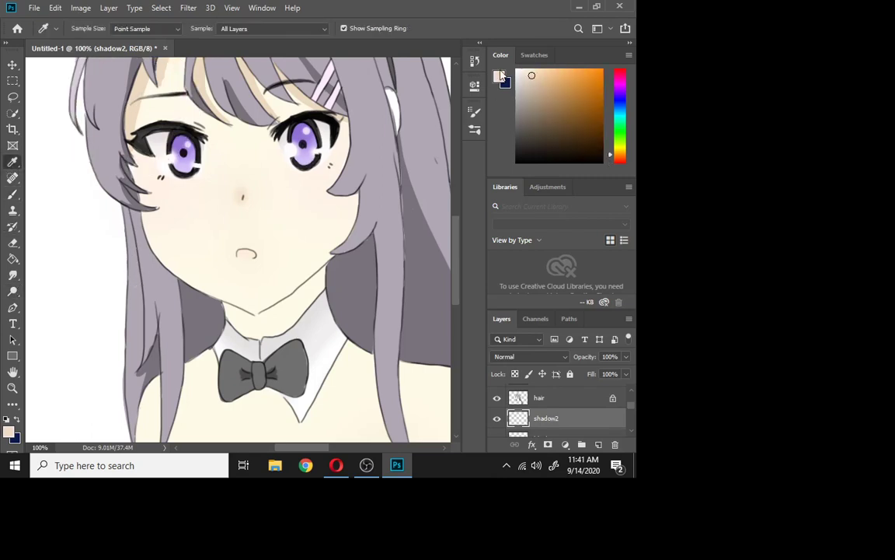
left_click(501, 75)
left_click(309, 117)
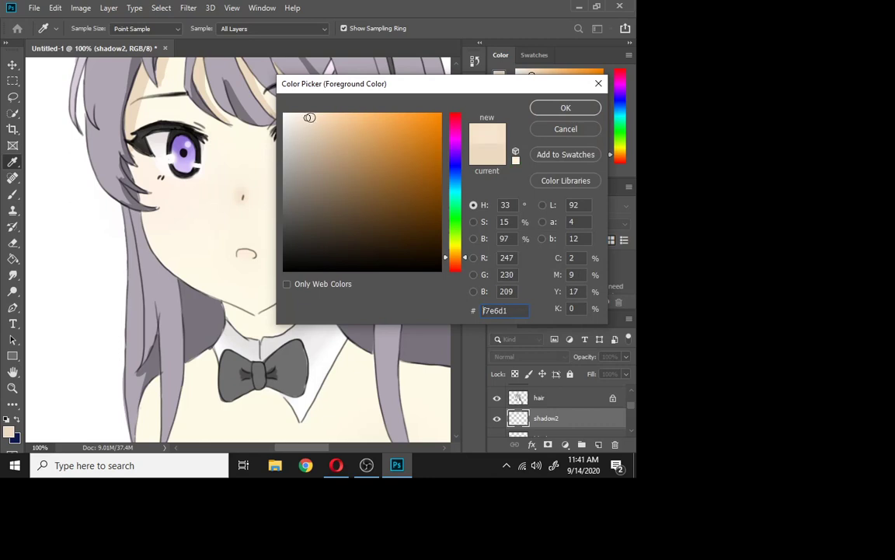
left_click(561, 109)
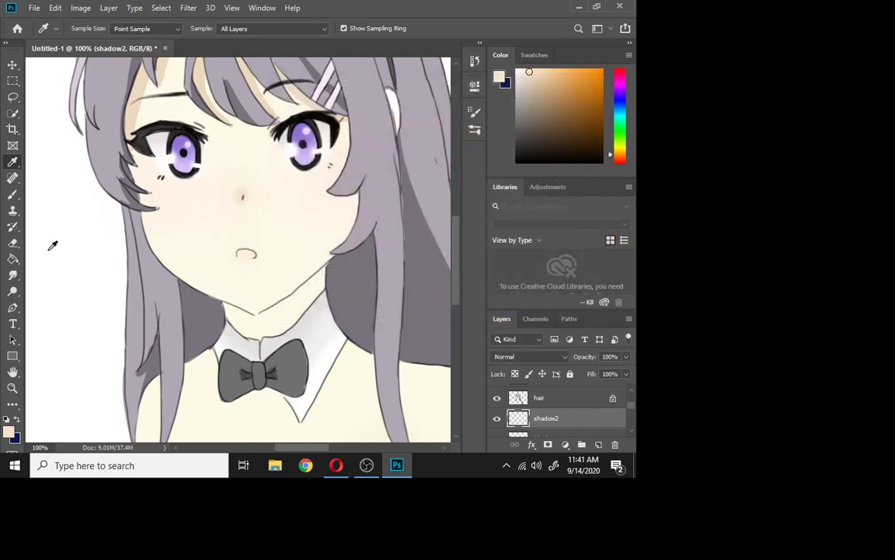
Brush shadow over the neck between chin and collar, and deepen it under the chin with the Burn tool.
left_click(12, 194)
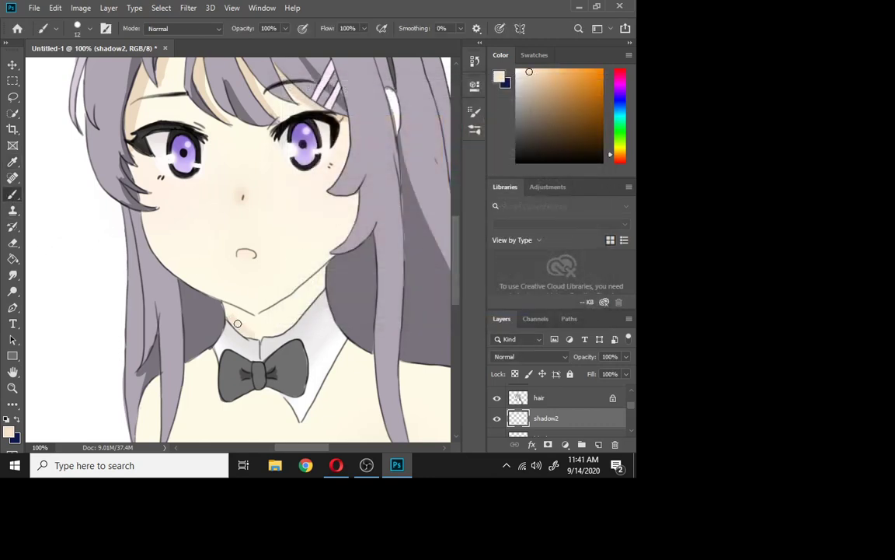
left_click_drag(243, 314, 238, 318)
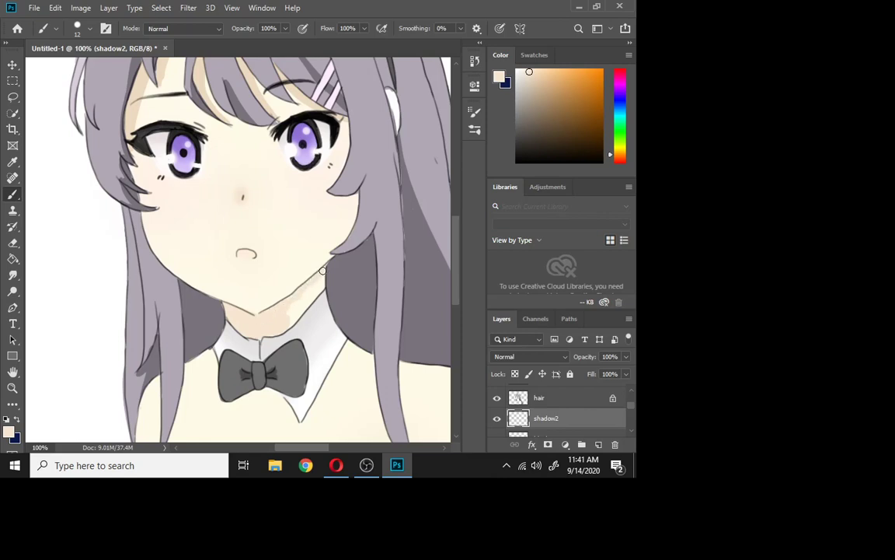
left_click_drag(322, 275, 316, 294)
left_click(13, 291)
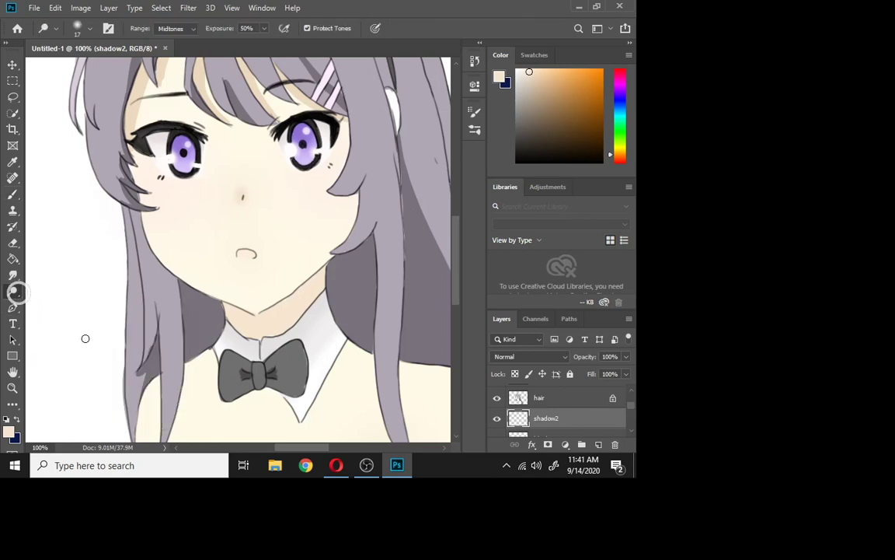
right_click(13, 291)
left_click(53, 304)
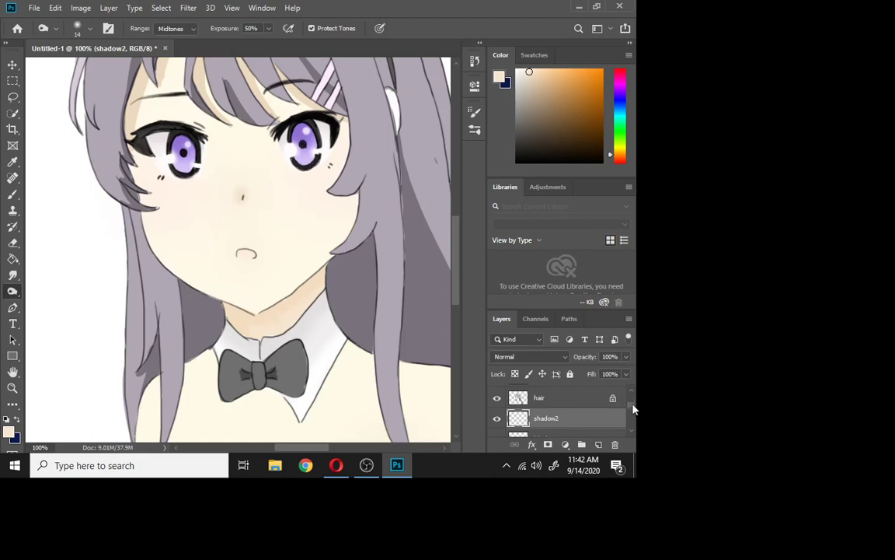
Check the blush and neck shading on the full figure at several zoom levels.
scroll(632, 412, "down", 2)
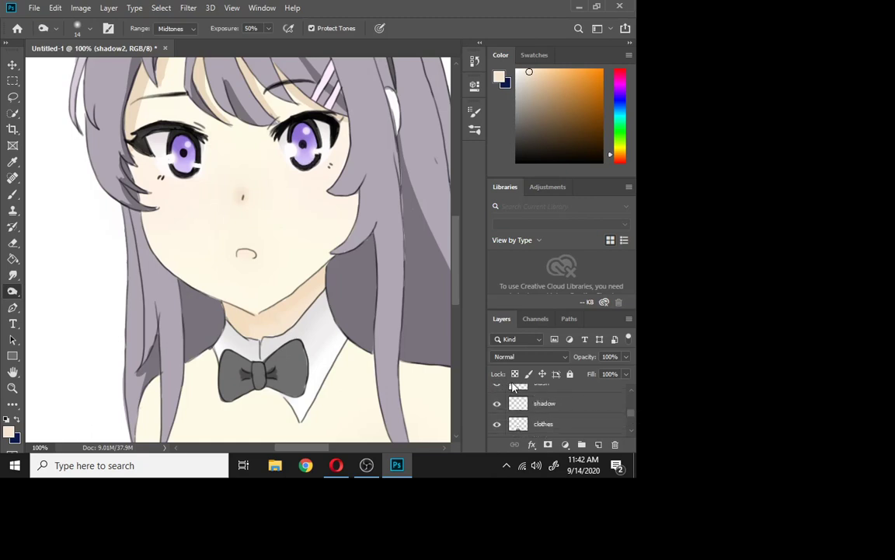
scroll(500, 412, "down", 2)
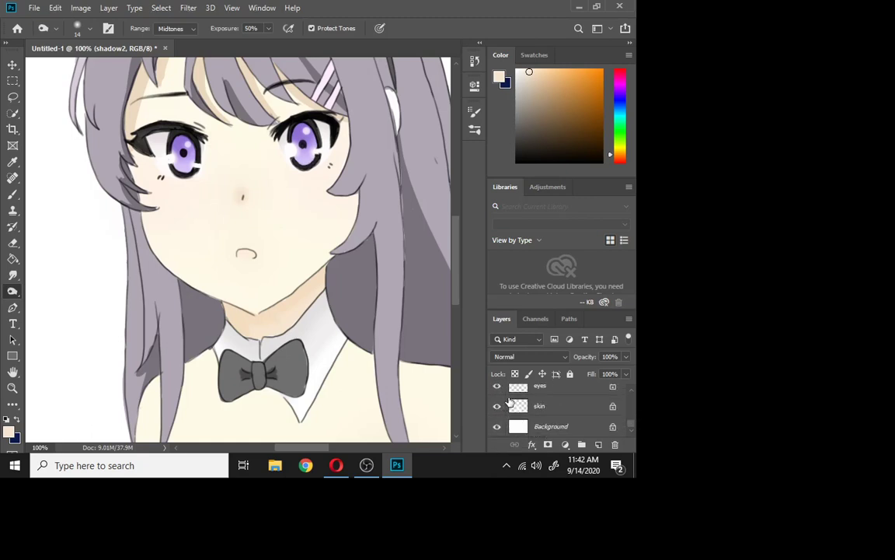
scroll(358, 371, "down", 3, "alt")
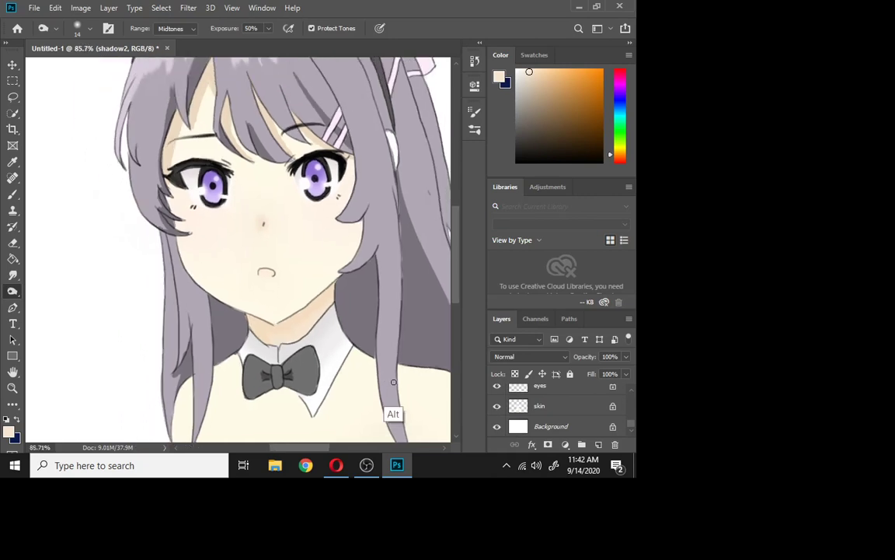
scroll(398, 367, "down", 3, "alt")
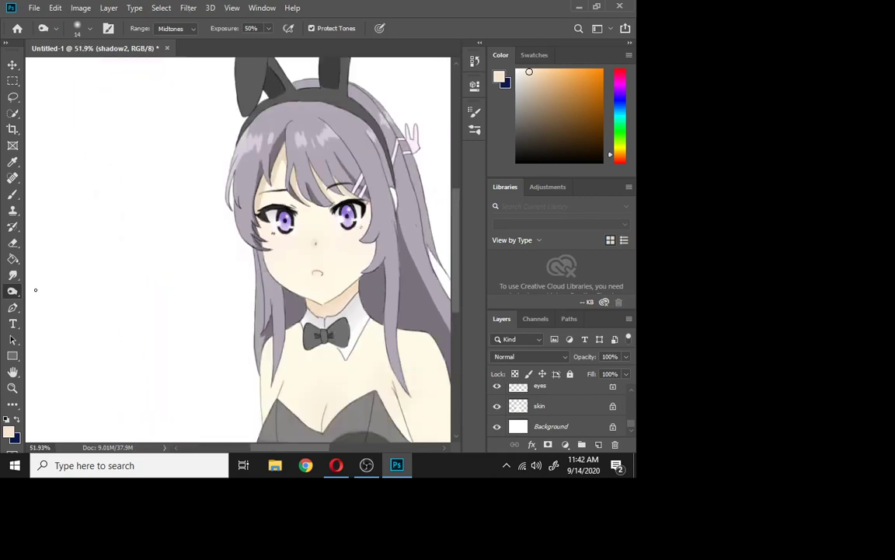
left_click(12, 388)
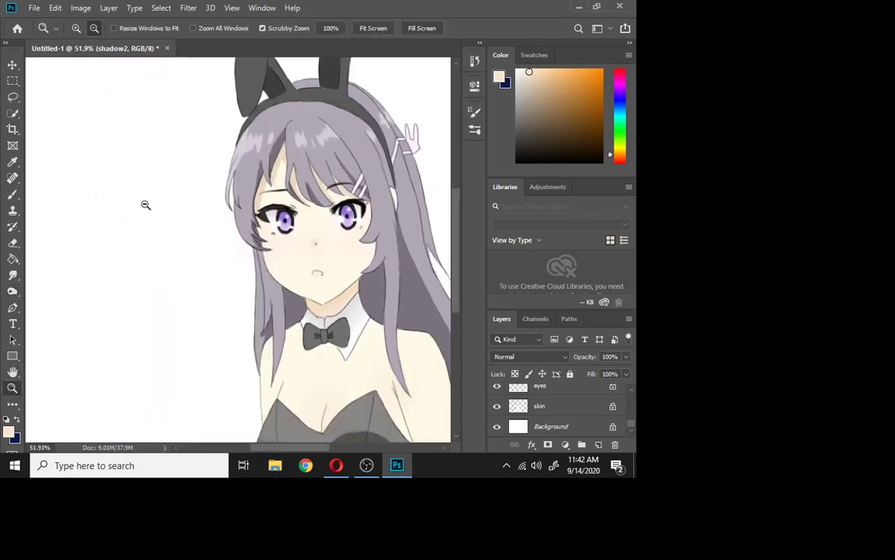
left_click(159, 234)
left_click(171, 250)
left_click(174, 255)
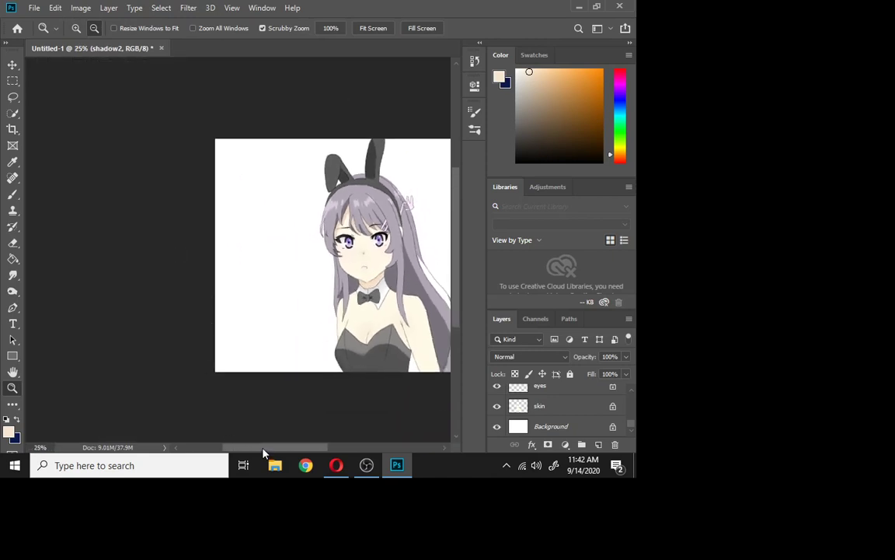
left_click_drag(263, 452, 293, 450)
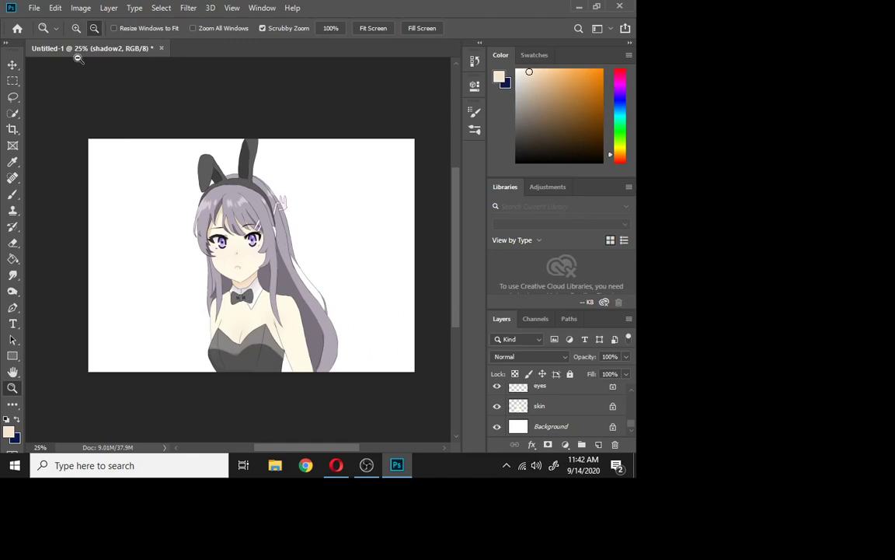
left_click(76, 28)
left_click(206, 237)
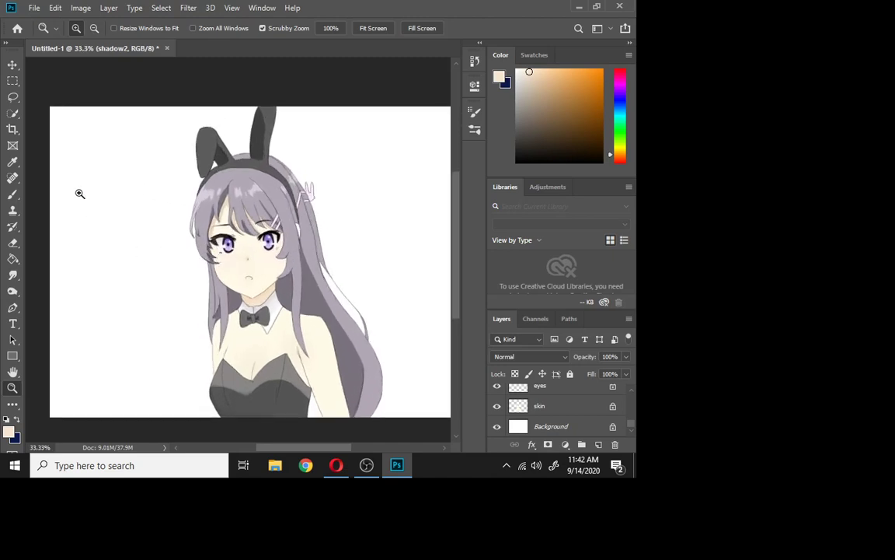
mouse_move(290, 452)
left_mouse_down()
mouse_move(301, 453)
mouse_move(290, 452)
left_mouse_up()
left_click(94, 28)
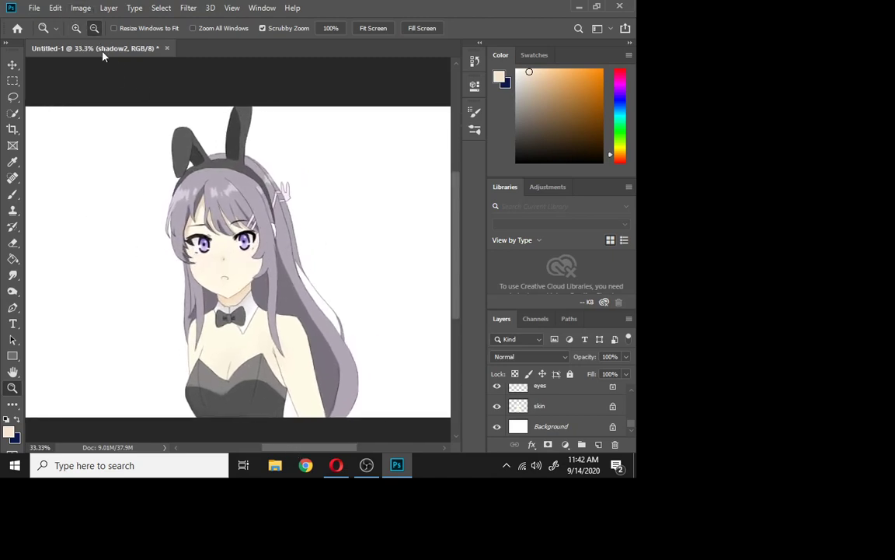
left_click(179, 156)
left_click_drag(306, 449, 322, 435)
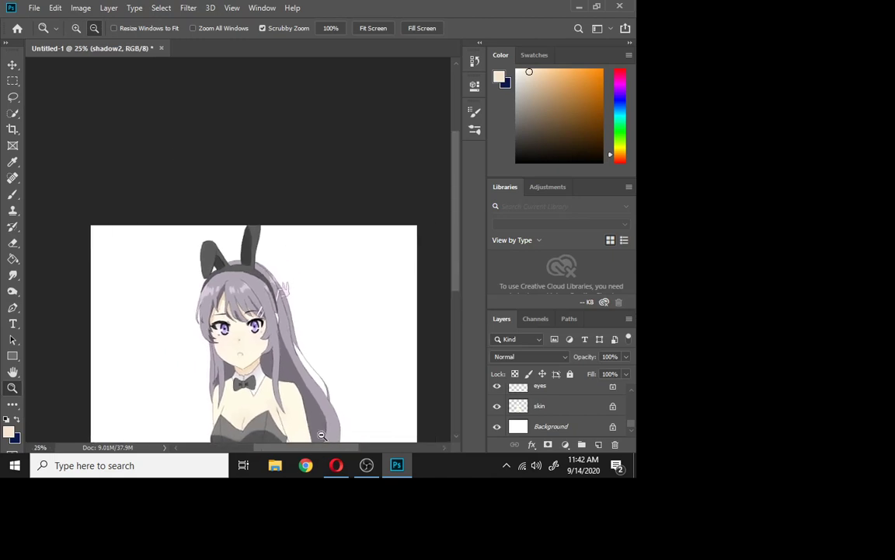
left_click_drag(456, 238, 463, 276)
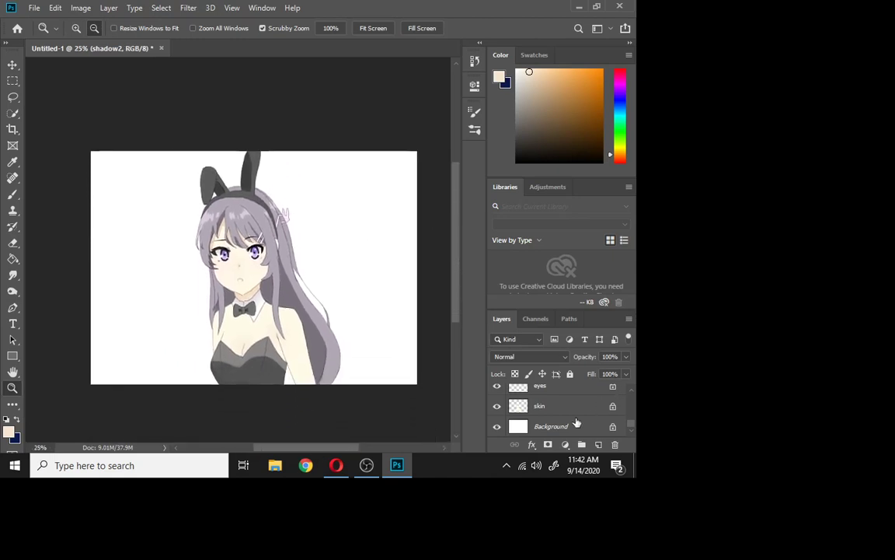
Unlock the Background layer and choose a tan foreground colour.
left_click(554, 425)
left_click(614, 427)
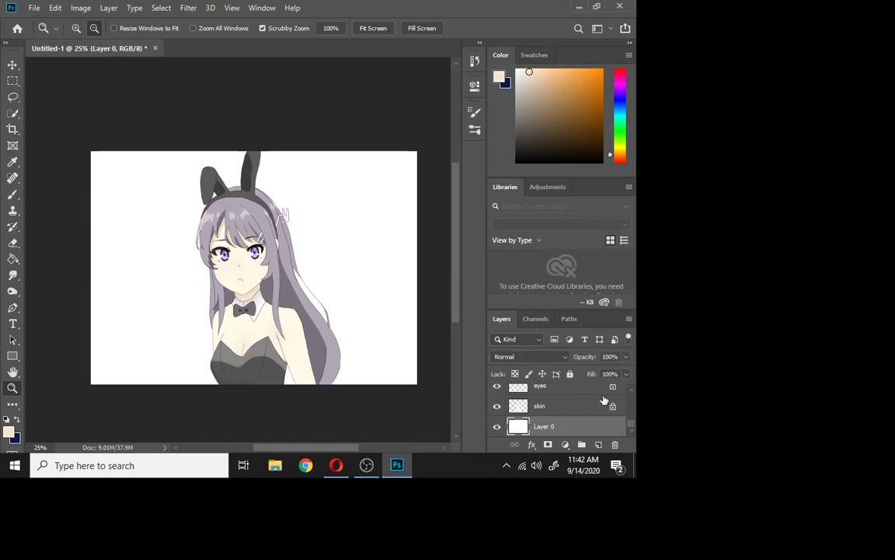
left_click_drag(554, 85, 547, 91)
Paint the background beside and behind the figure's face and left ear tan on Layer 0 with a 130 px hard round brush.
left_click(12, 194)
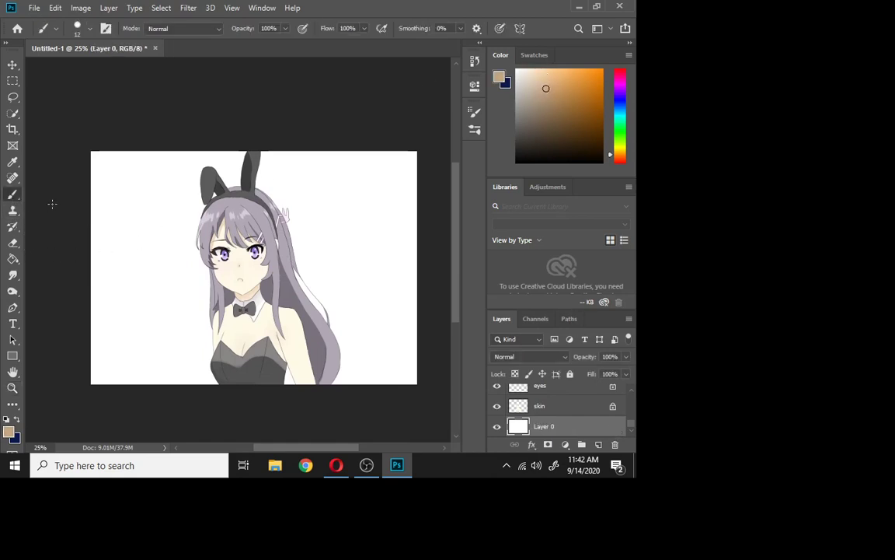
right_click(115, 173)
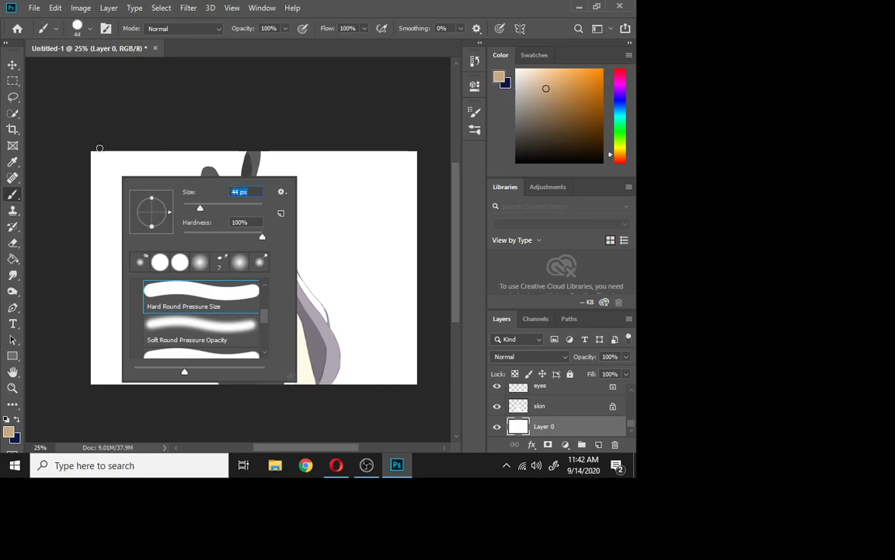
left_click_drag(99, 147, 111, 384)
right_click(178, 255)
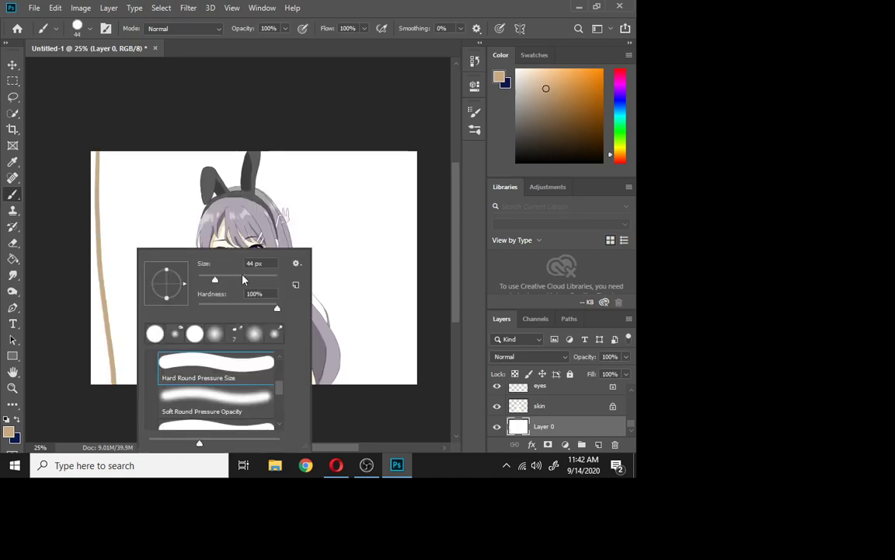
left_click(243, 279)
mouse_move(143, 153)
left_mouse_down()
mouse_move(162, 371)
mouse_move(170, 389)
mouse_move(174, 381)
left_mouse_up()
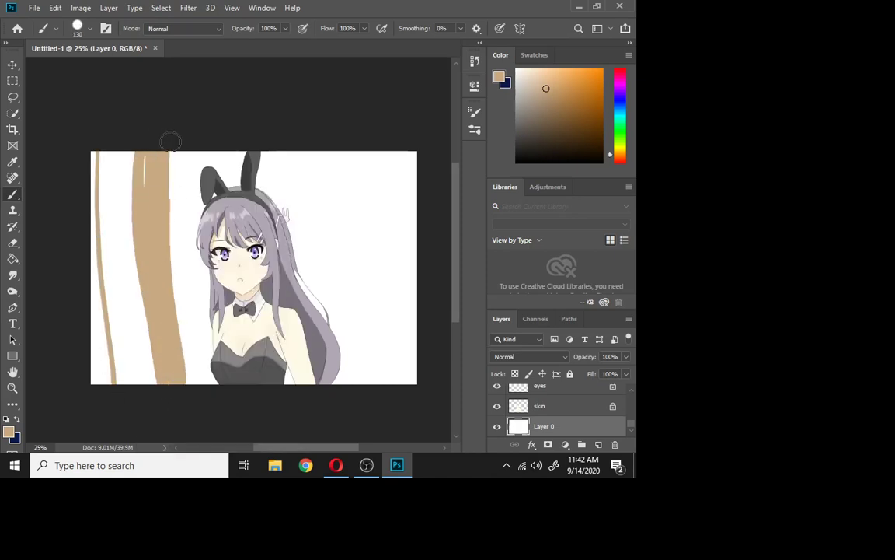
mouse_move(171, 141)
left_mouse_down()
mouse_move(186, 342)
mouse_move(190, 252)
mouse_move(203, 224)
mouse_move(230, 325)
left_mouse_up()
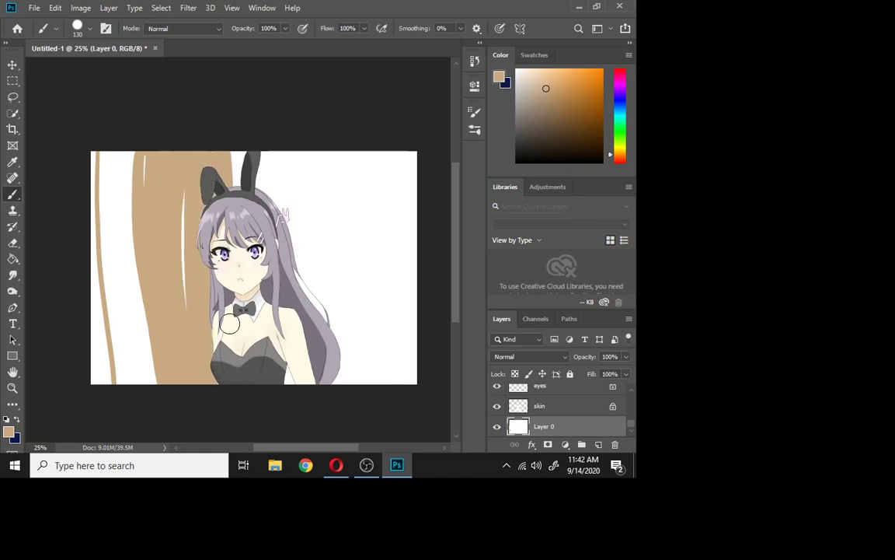
mouse_move(247, 166)
left_mouse_down()
mouse_move(258, 294)
mouse_move(200, 225)
left_mouse_up()
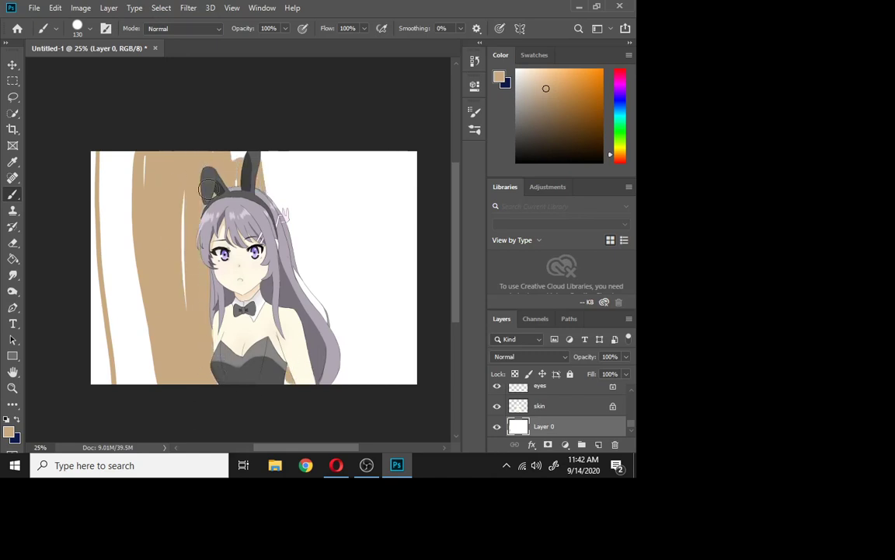
mouse_move(208, 188)
left_mouse_down()
mouse_move(225, 259)
mouse_move(197, 361)
mouse_move(165, 323)
mouse_move(153, 235)
mouse_move(120, 172)
mouse_move(129, 368)
mouse_move(114, 126)
mouse_move(97, 181)
mouse_move(113, 395)
mouse_move(99, 363)
mouse_move(119, 390)
mouse_move(108, 374)
mouse_move(137, 376)
mouse_move(104, 312)
mouse_move(94, 261)
mouse_move(126, 354)
left_mouse_up()
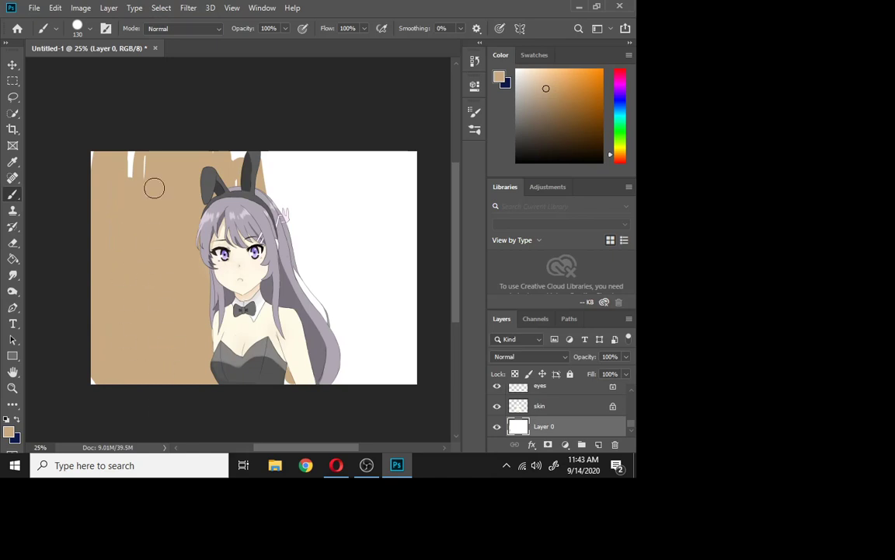
Cover the remaining white areas of the background with tan out to all canvas edges.
mouse_move(138, 266)
left_mouse_down()
mouse_move(122, 170)
mouse_move(141, 162)
mouse_move(170, 188)
mouse_move(129, 146)
left_mouse_up()
mouse_move(221, 176)
left_mouse_down()
mouse_move(262, 173)
mouse_move(257, 190)
mouse_move(315, 257)
mouse_move(276, 178)
mouse_move(274, 150)
mouse_move(283, 174)
left_mouse_up()
mouse_move(333, 202)
left_mouse_down()
mouse_move(361, 234)
mouse_move(339, 208)
mouse_move(365, 224)
mouse_move(354, 204)
mouse_move(398, 229)
mouse_move(392, 205)
mouse_move(408, 210)
mouse_move(413, 153)
mouse_move(432, 226)
mouse_move(392, 193)
mouse_move(410, 397)
mouse_move(392, 225)
mouse_move(383, 371)
mouse_move(375, 195)
mouse_move(352, 313)
mouse_move(387, 386)
mouse_move(390, 255)
mouse_move(368, 195)
mouse_move(358, 245)
mouse_move(370, 302)
mouse_move(376, 273)
mouse_move(325, 238)
mouse_move(335, 368)
mouse_move(357, 348)
mouse_move(342, 238)
mouse_move(310, 230)
mouse_move(291, 281)
mouse_move(334, 369)
mouse_move(328, 321)
mouse_move(323, 378)
left_mouse_up()
mouse_move(245, 337)
left_mouse_down()
mouse_move(331, 212)
mouse_move(226, 250)
mouse_move(234, 357)
mouse_move(103, 383)
left_mouse_up()
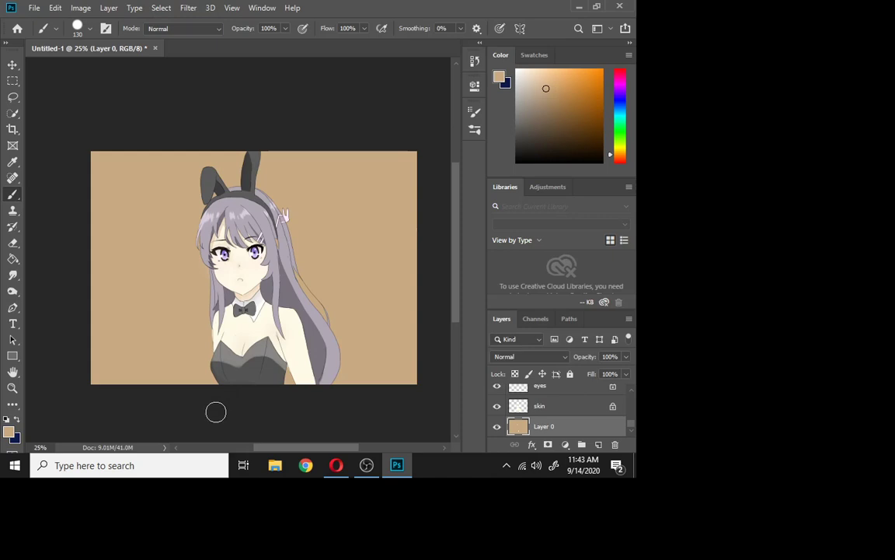
Try erasing around the forehead on Layer 0 with the Eraser at 31 px.
key("z")
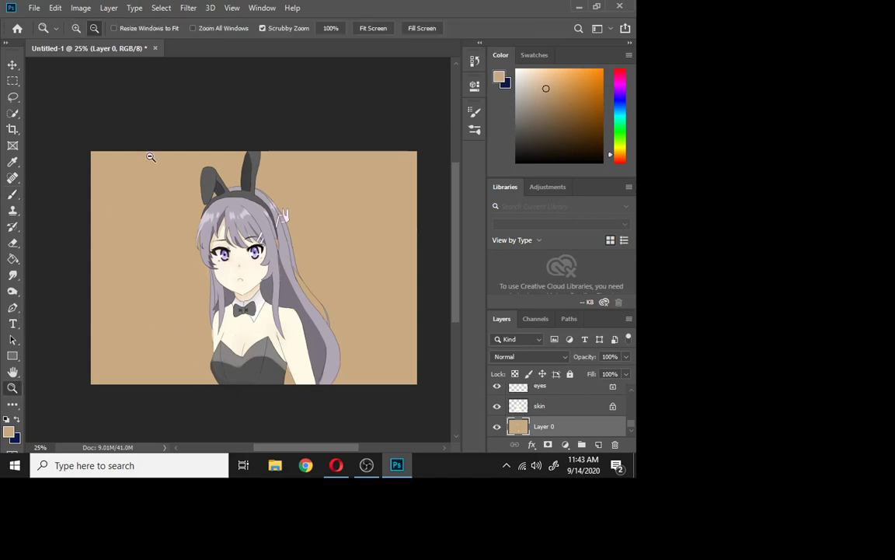
left_click(212, 222)
left_click(204, 213)
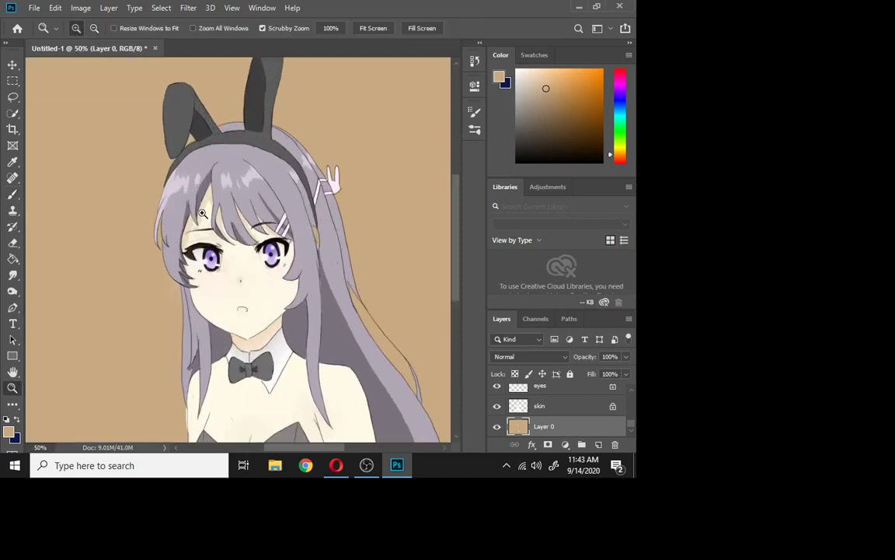
left_click(202, 234)
left_click(210, 273)
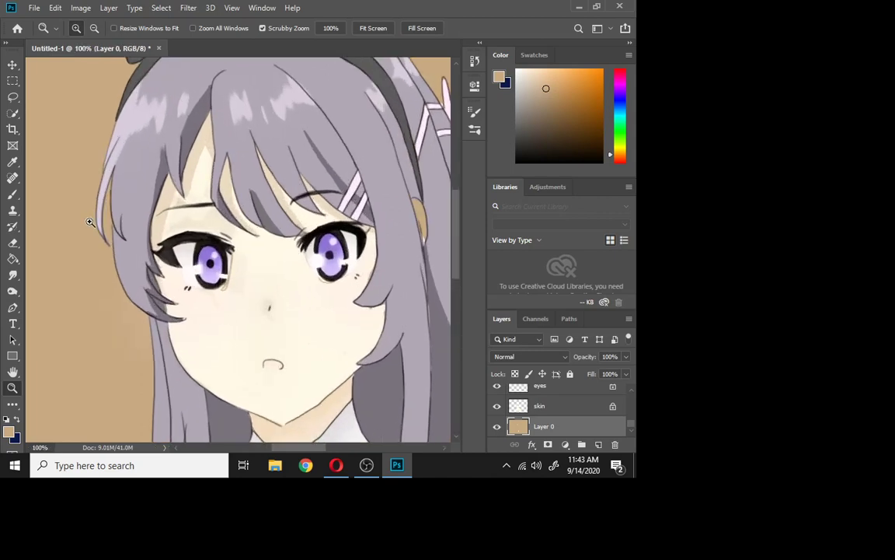
left_click(11, 245)
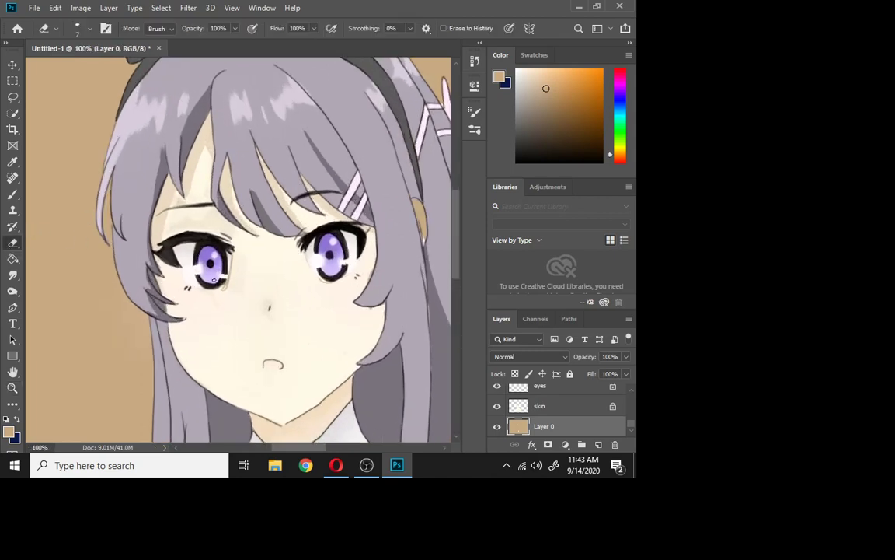
right_click(187, 254)
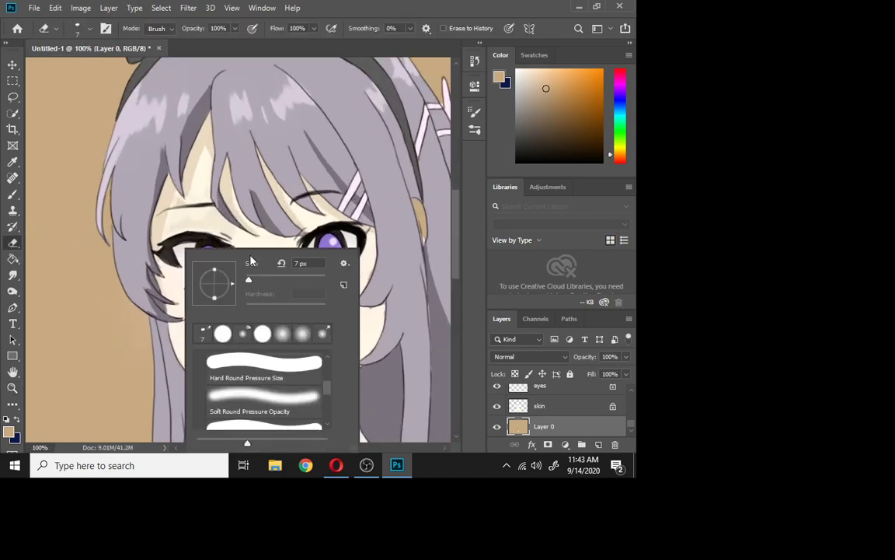
left_click(259, 282)
left_click_drag(194, 200, 199, 211)
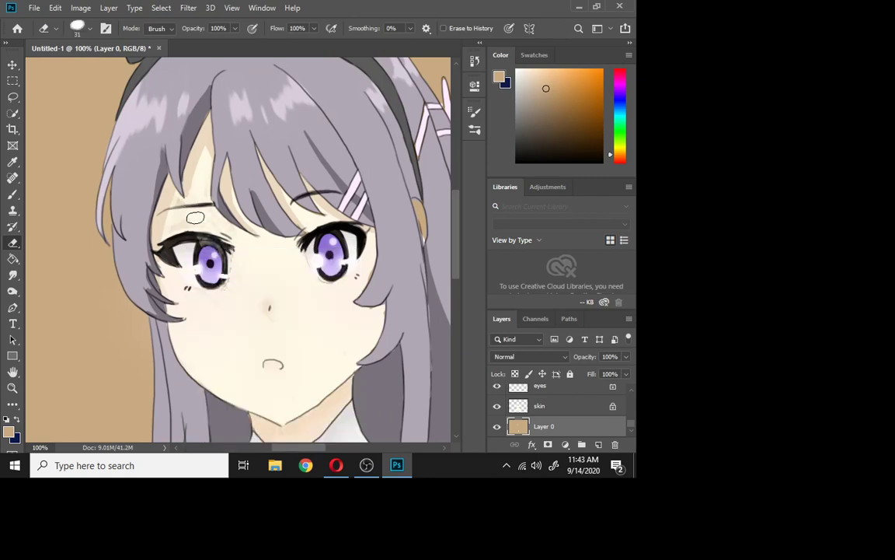
key("ctrl")
key("ctrl+z")
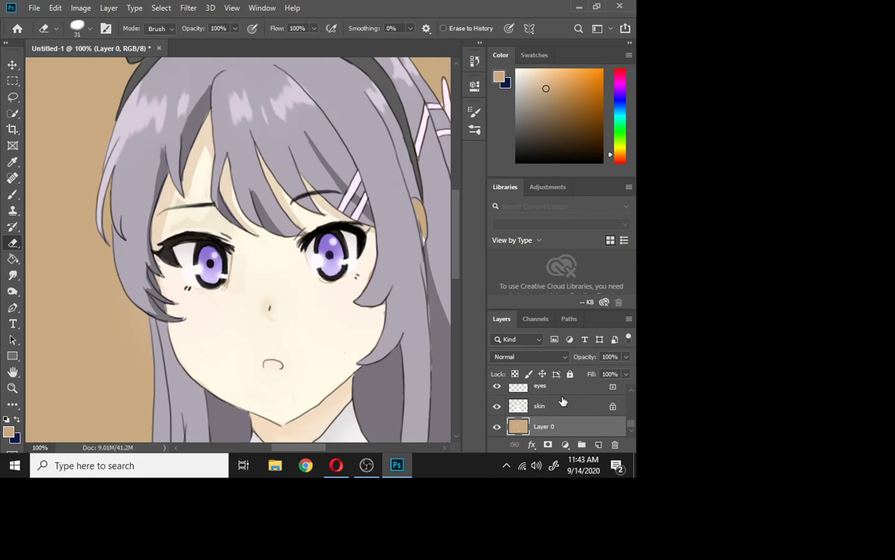
Brush the sampled face colour over the tan gaps in the face and ear on the skin layer, and relock the layer.
left_click_drag(544, 406, 565, 404)
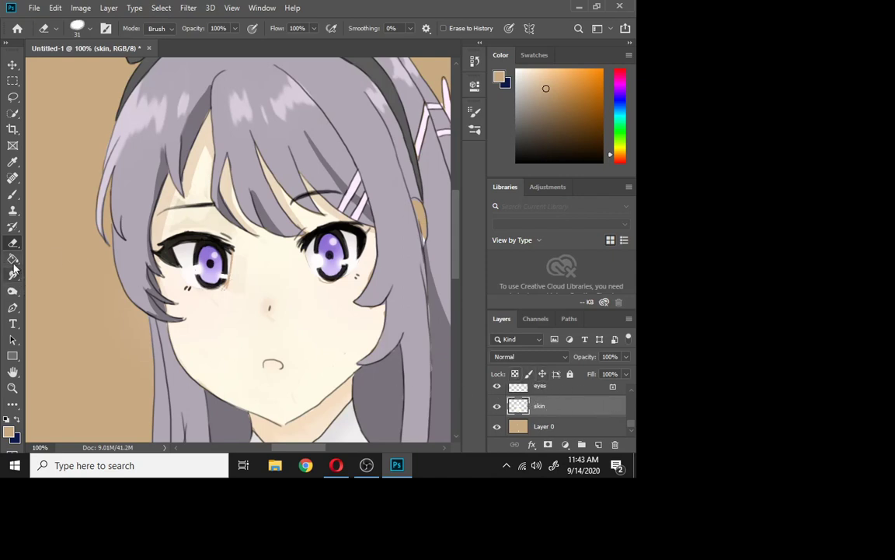
left_click(12, 388)
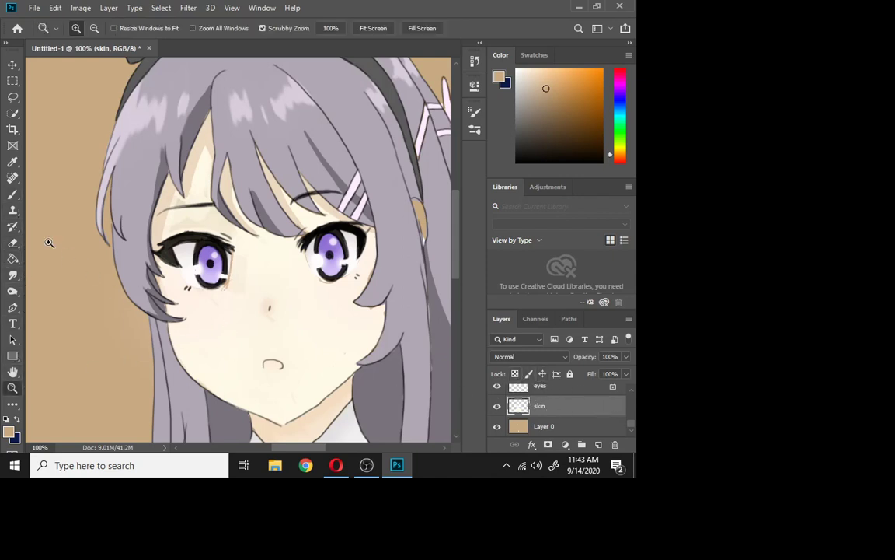
left_click(13, 162)
left_click(199, 309)
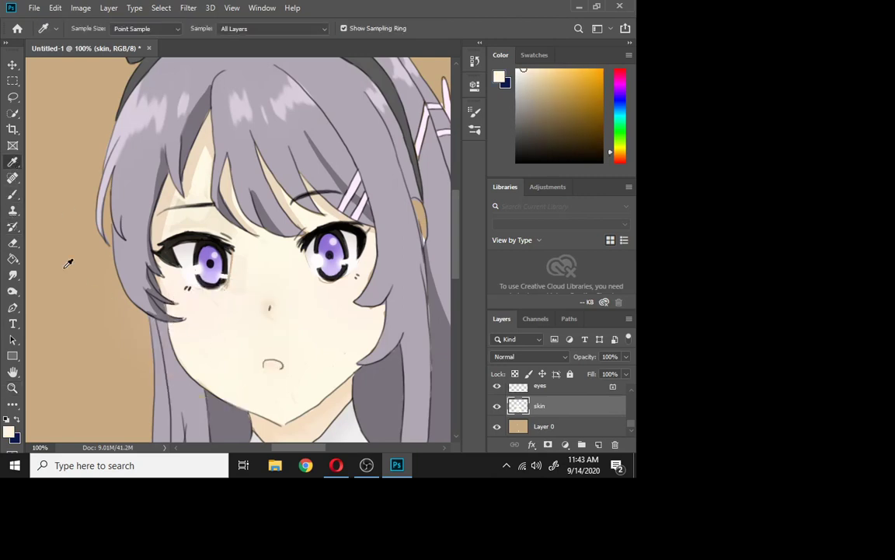
left_click(12, 194)
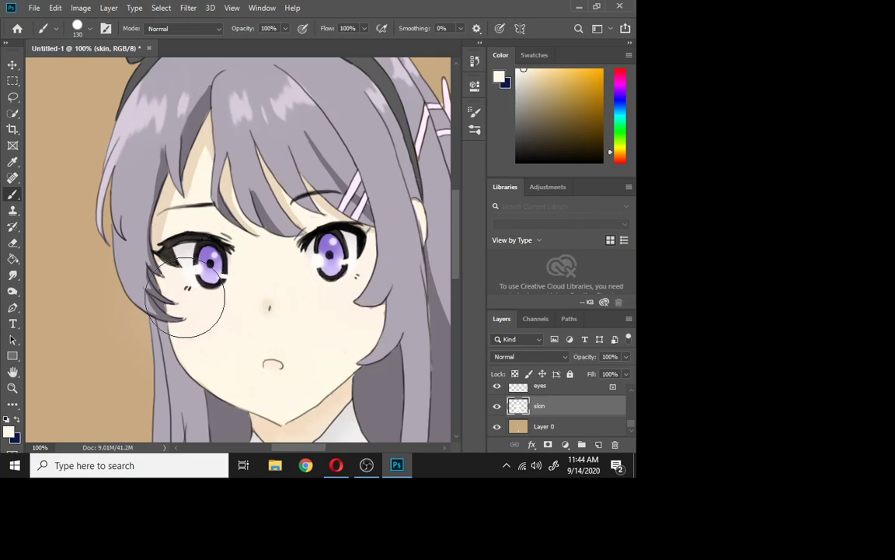
right_click(261, 249)
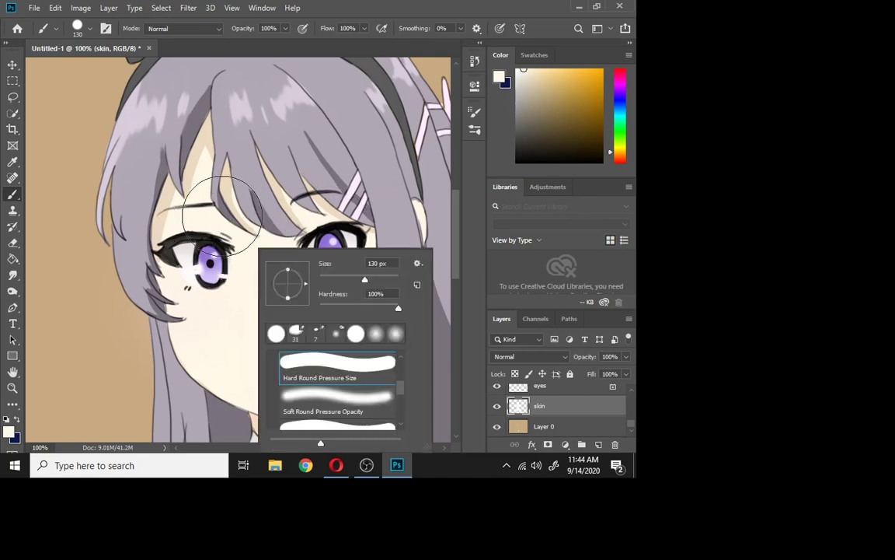
left_click(572, 375)
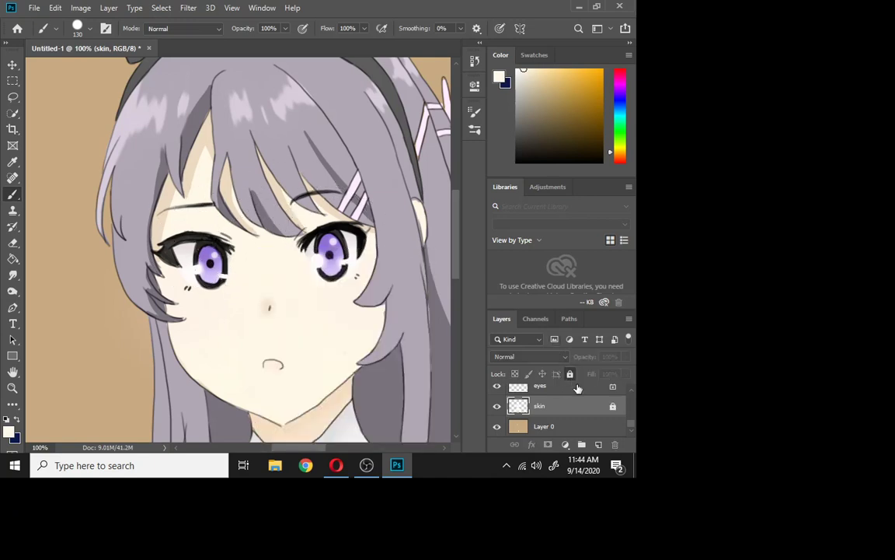
Compare the skin layer with Layer 0 by toggling the skin layer's visibility.
left_click(561, 426)
left_click(562, 406)
left_click(545, 426)
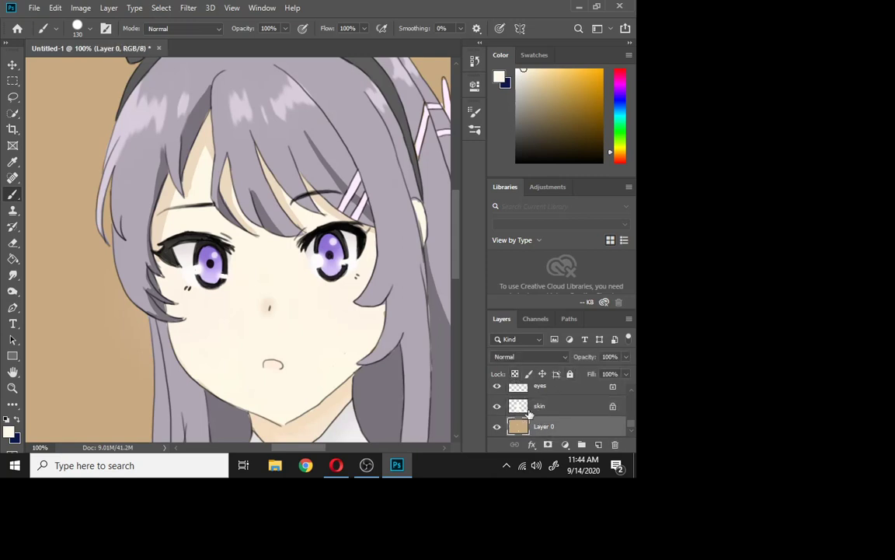
left_click(525, 412)
left_click(497, 406)
left_click(497, 406)
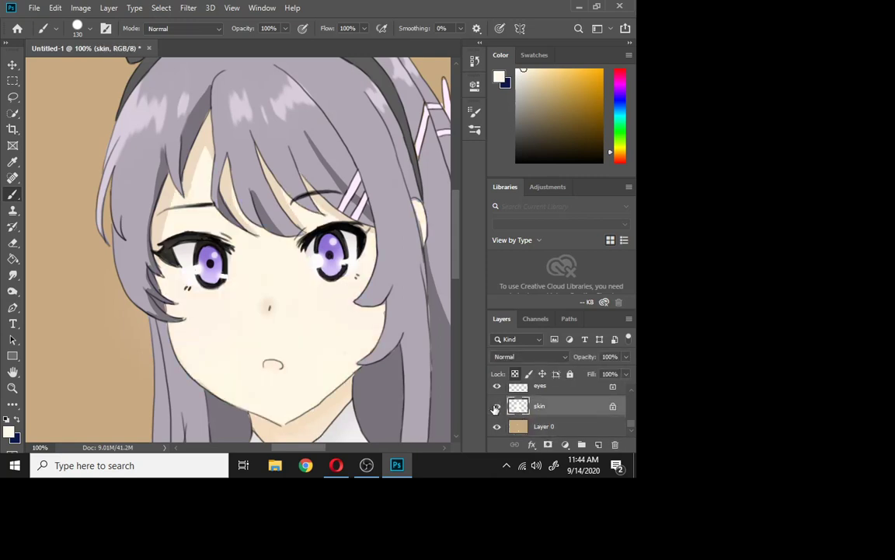
left_click(497, 405)
left_click(496, 406)
Sample the tan background beside the hair and brush it over the uneven areas next to the face on Layer 0.
left_click(544, 426)
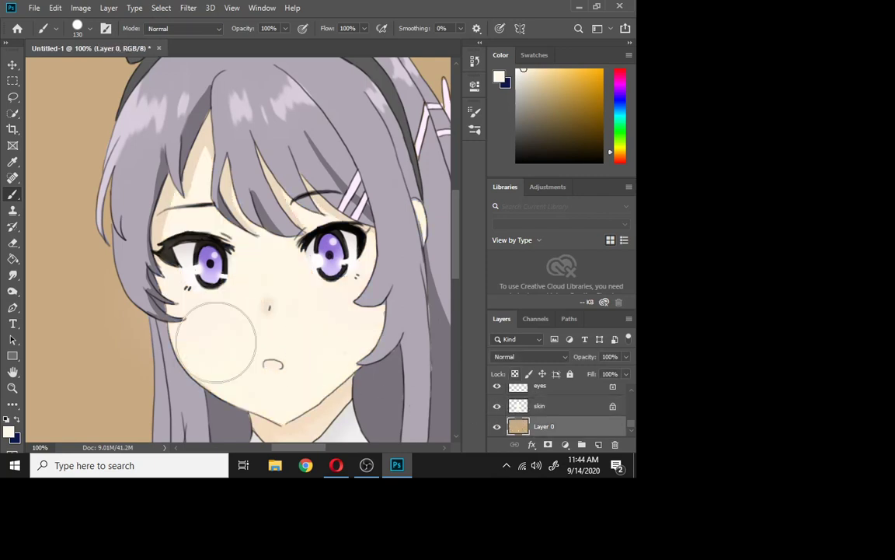
left_click(12, 162)
left_click(97, 278)
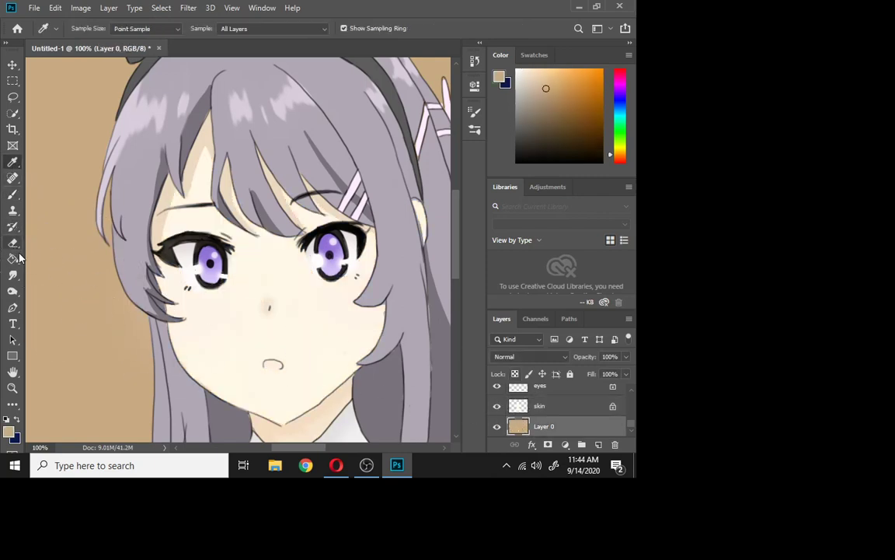
left_click(13, 195)
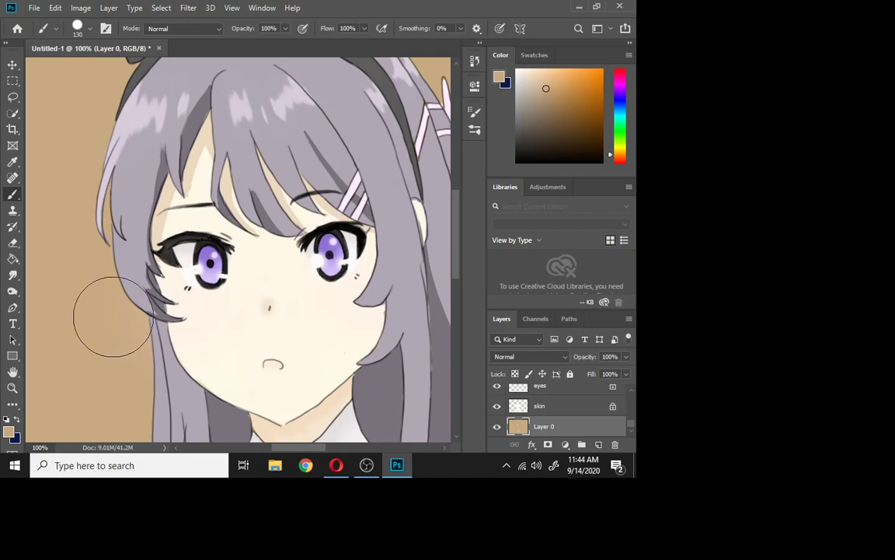
Examine the whole figure against the tan background at several zoom levels.
left_click(12, 388)
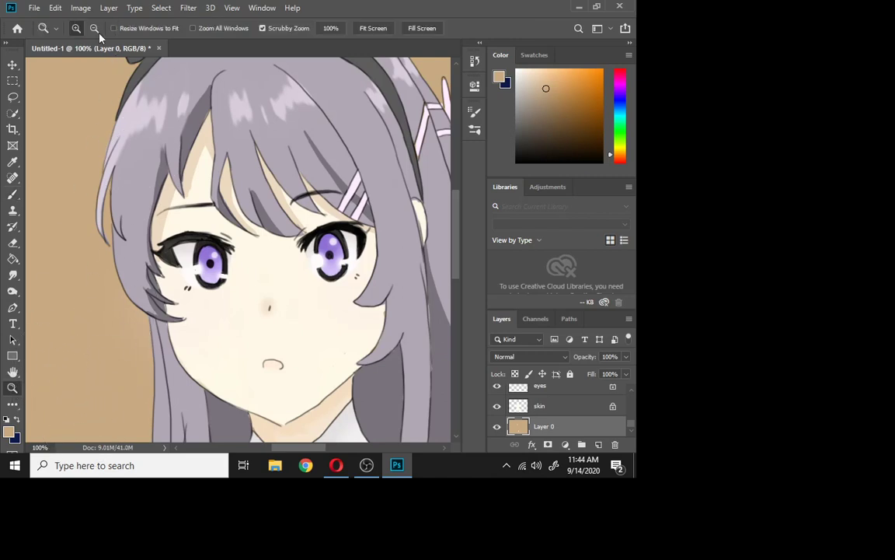
left_click(180, 208)
left_click(186, 208)
left_click(192, 210)
left_click(196, 220)
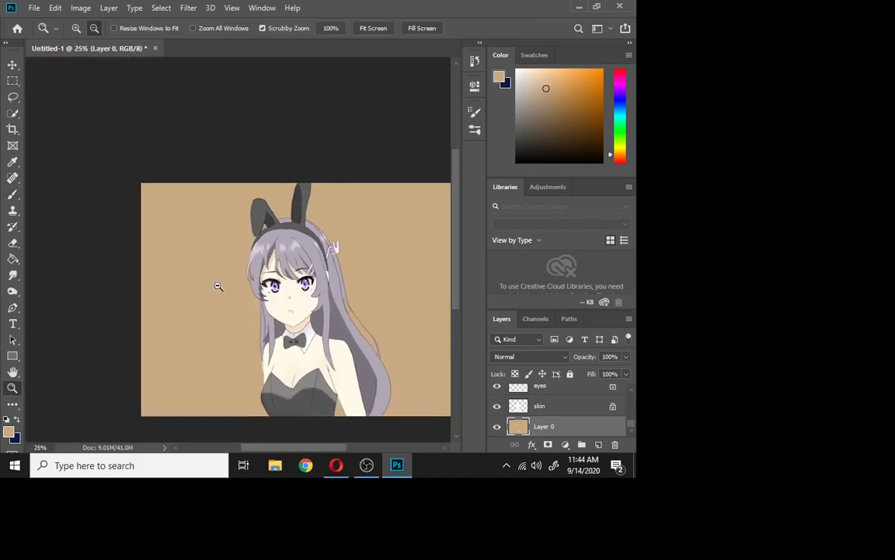
left_click_drag(269, 450, 279, 454)
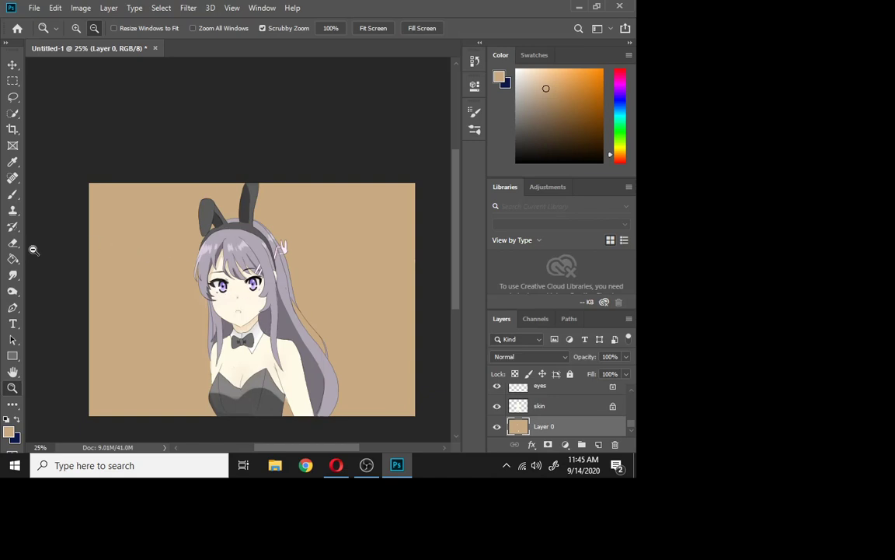
left_click(75, 28)
left_click(230, 285)
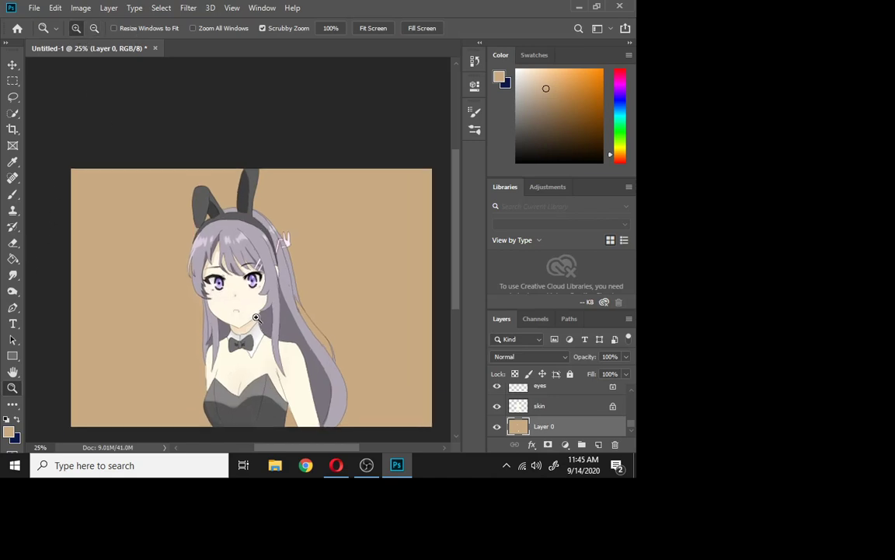
scroll(459, 248, "down", 2)
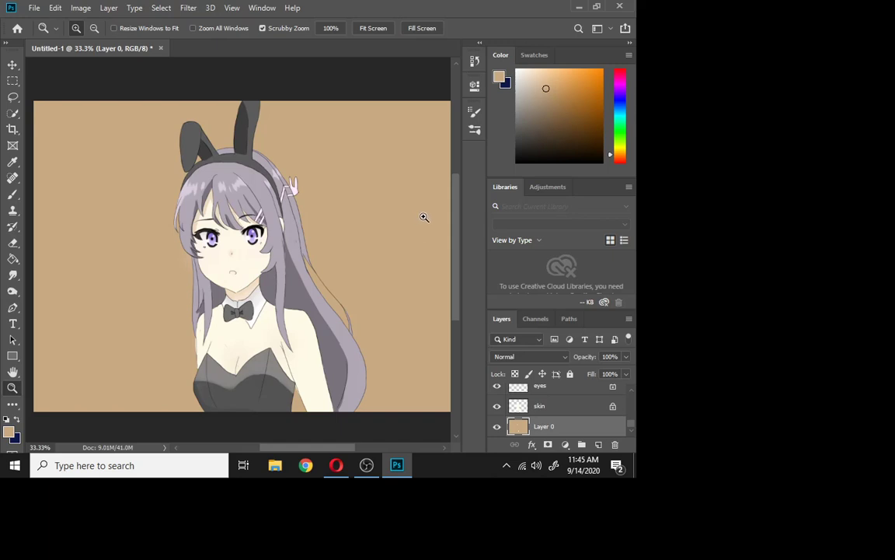
mouse_move(326, 447)
left_mouse_down()
mouse_move(343, 448)
mouse_move(341, 439)
mouse_move(318, 440)
mouse_move(344, 440)
mouse_move(322, 435)
left_mouse_up()
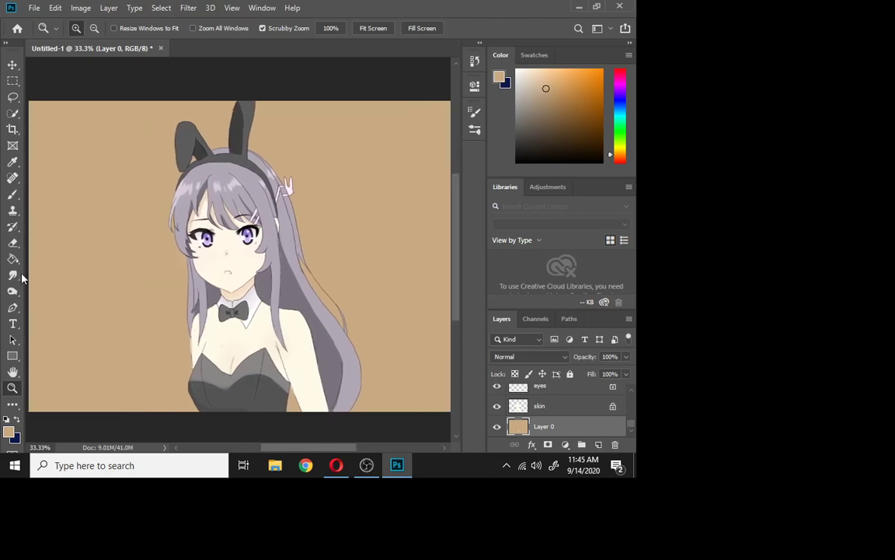
Choose the Brush tool and set its colour to a lighter beige than the tan background.
left_click(12, 194)
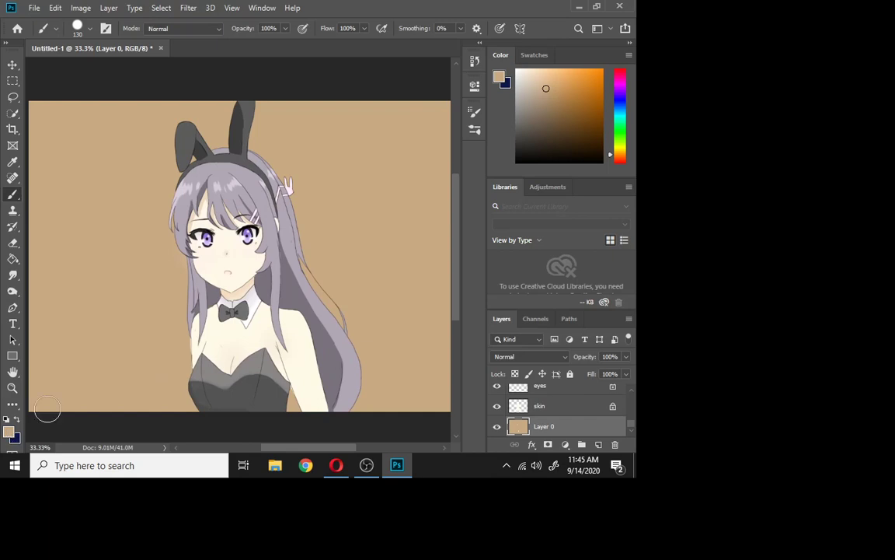
left_click(534, 76)
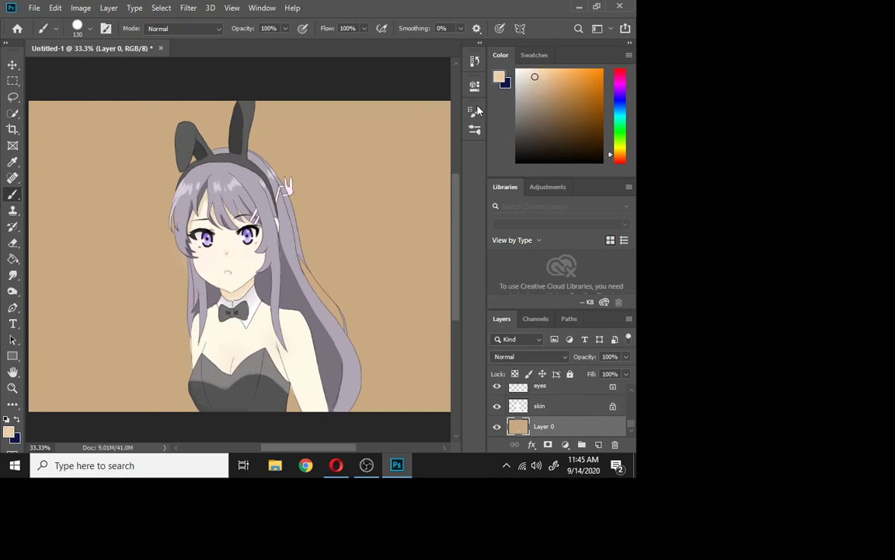
Brush scattered round beige spots of varying size over the tan background on both sides of the figure on Layer 0.
left_click_drag(354, 155, 349, 142)
left_click(103, 368)
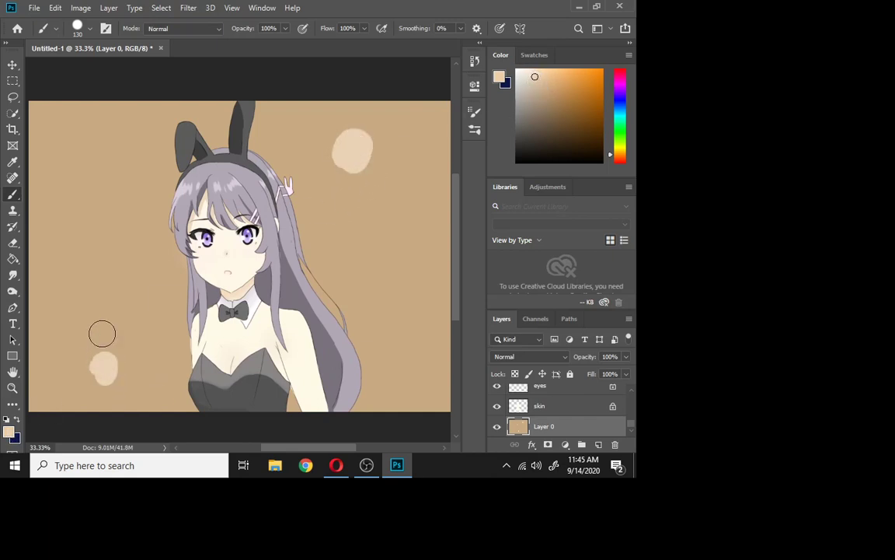
left_click(86, 171)
left_click(436, 353)
left_click_drag(359, 250, 349, 245)
mouse_move(120, 290)
left_mouse_down()
mouse_move(113, 263)
mouse_move(97, 274)
mouse_move(132, 286)
left_mouse_up()
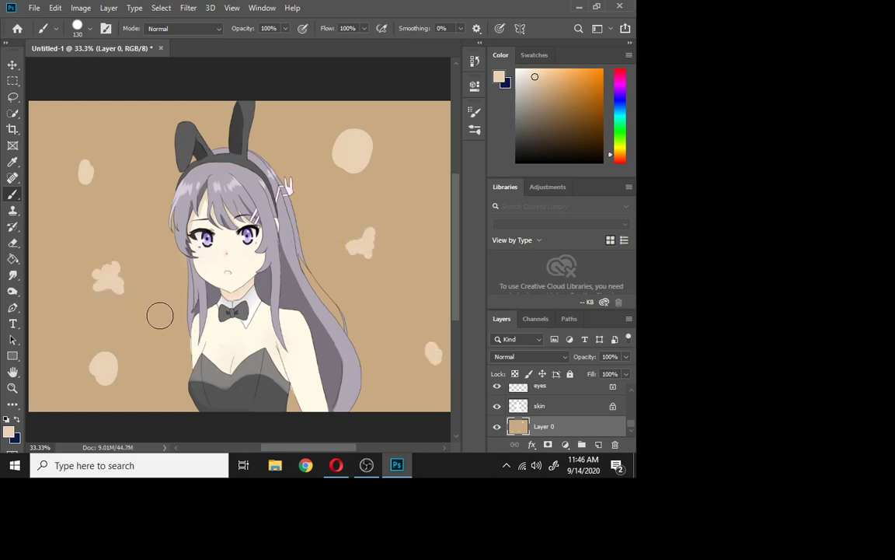
Undo all the beige spots painted on the background.
key("z")
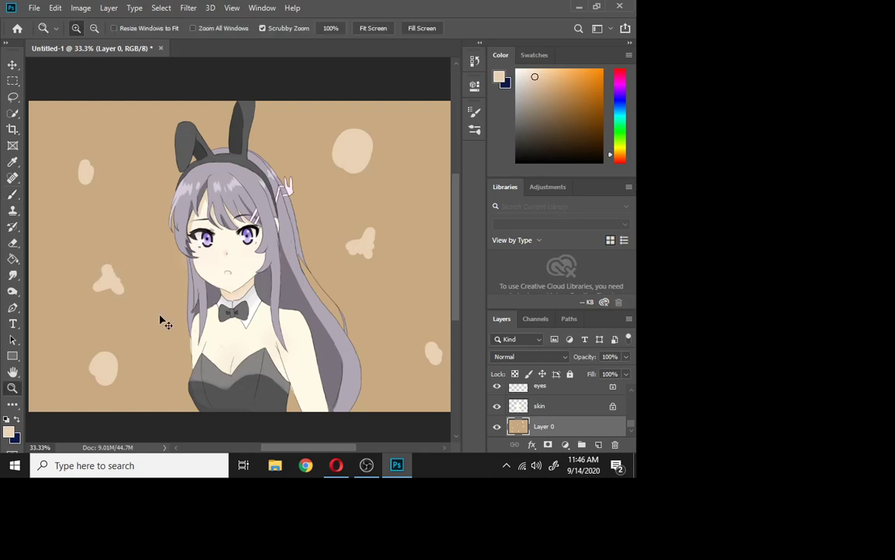
key("ctrl+z")
key("ctrl+z")
key("ctrl+z")
key("ctrl+z")
key("ctrl+z")
key("ctrl+z")
key("ctrl+z")
key("ctrl+z")
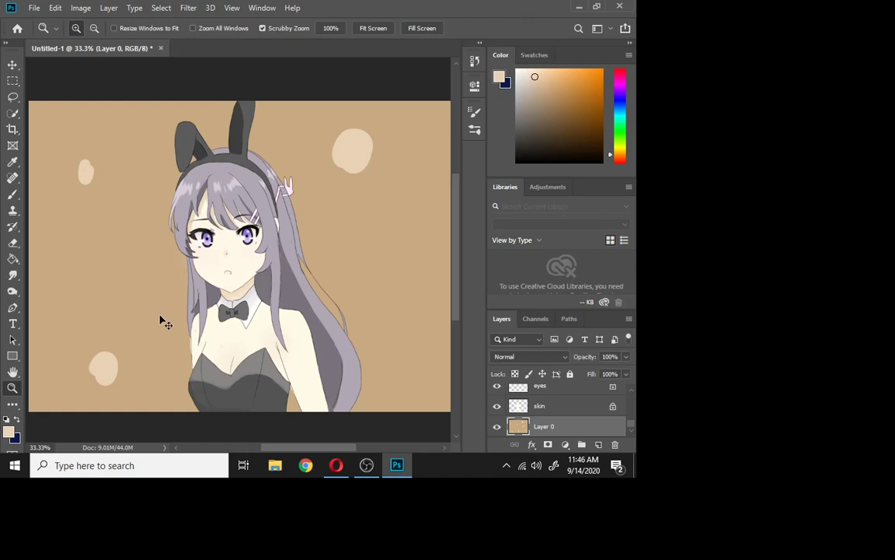
key("ctrl+z")
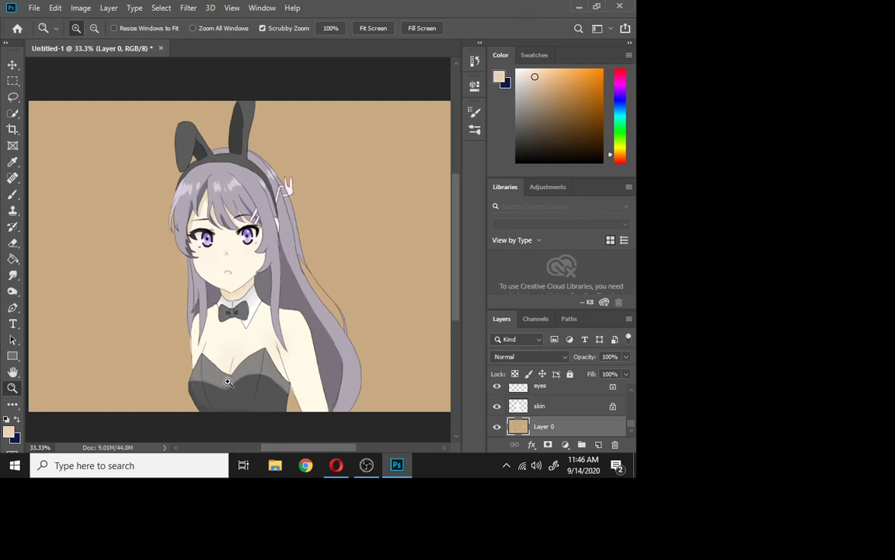
Brush a solid beige band across the lower part of the background, behind the figure, on Layer 0.
left_click(12, 193)
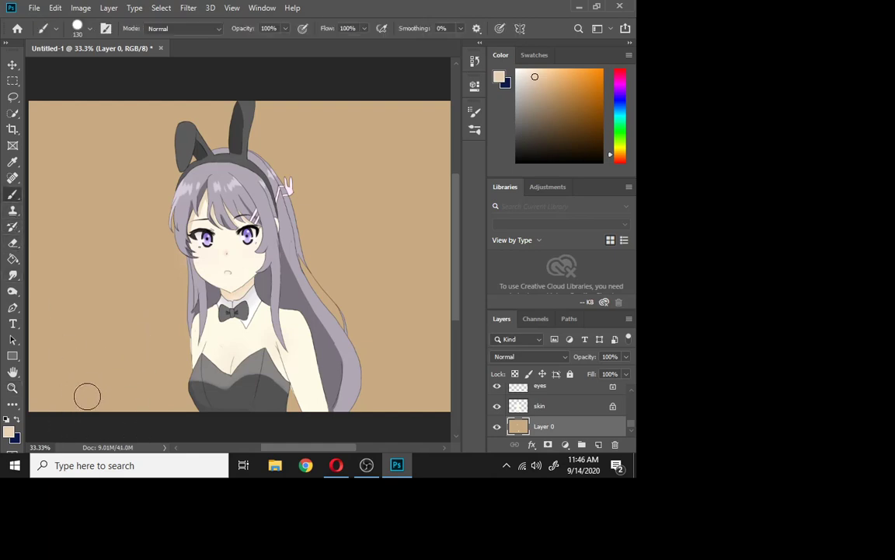
mouse_move(86, 396)
left_mouse_down()
mouse_move(193, 410)
mouse_move(154, 392)
mouse_move(320, 381)
mouse_move(370, 396)
mouse_move(439, 365)
mouse_move(243, 335)
mouse_move(2, 353)
mouse_move(204, 330)
mouse_move(179, 340)
mouse_move(186, 330)
mouse_move(164, 331)
left_mouse_up()
left_click_drag(477, 358, 373, 356)
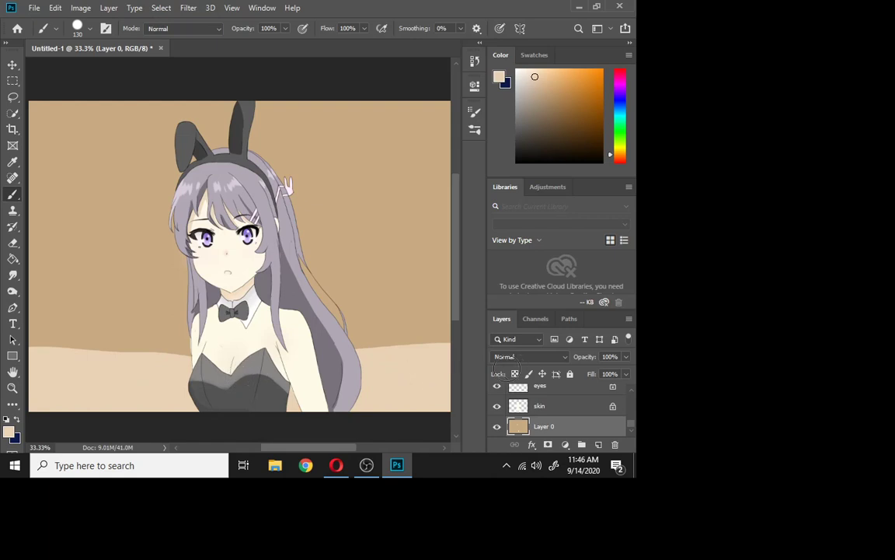
Apply a Gaussian Blur with a 654.6-pixel radius to Layer 0 to blend the beige band into the tan.
left_click(189, 7)
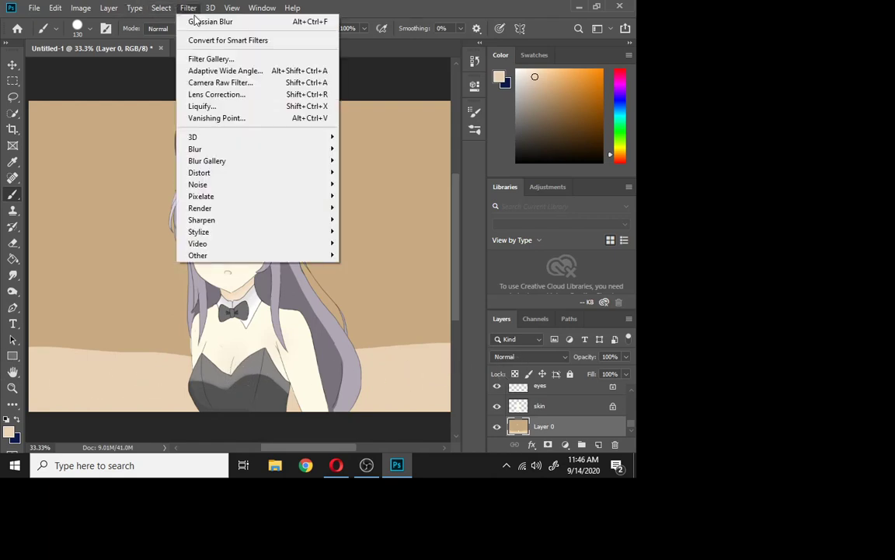
mouse_move(204, 148)
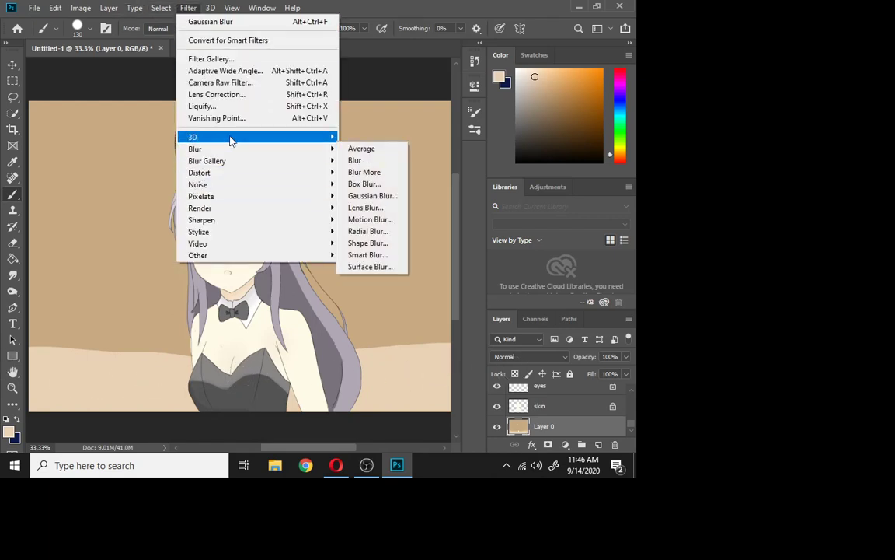
left_click(365, 195)
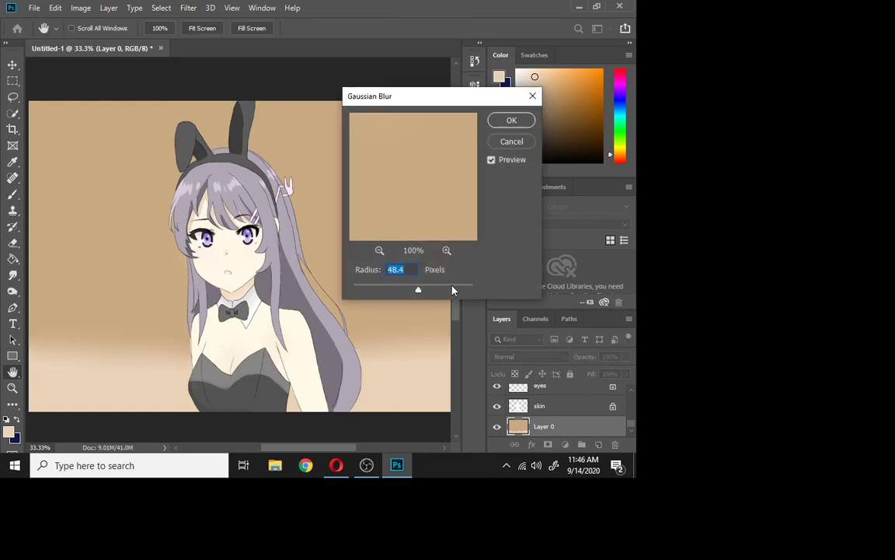
left_click_drag(418, 288, 480, 294)
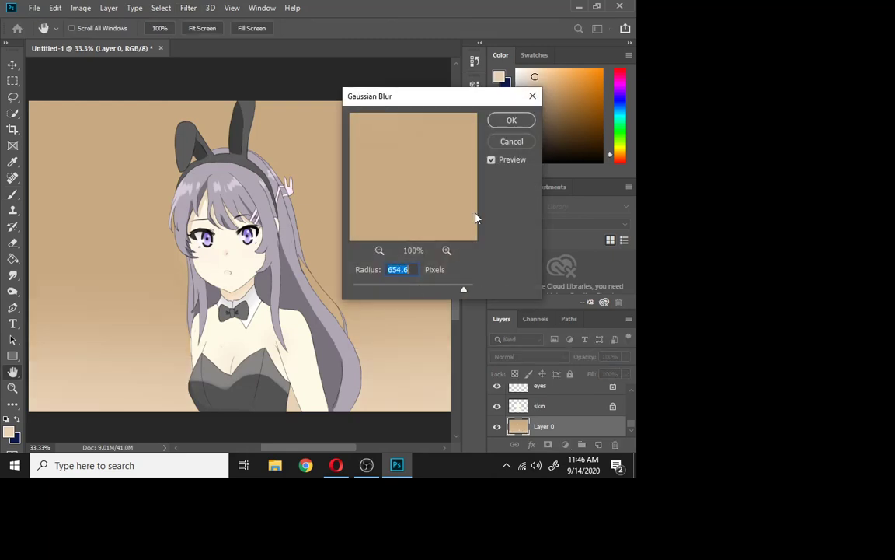
left_click(512, 122)
Set the hard round brush to 14 px and handwrite a beige signature beside the hair near the canvas's lower-right corner.
key("b")
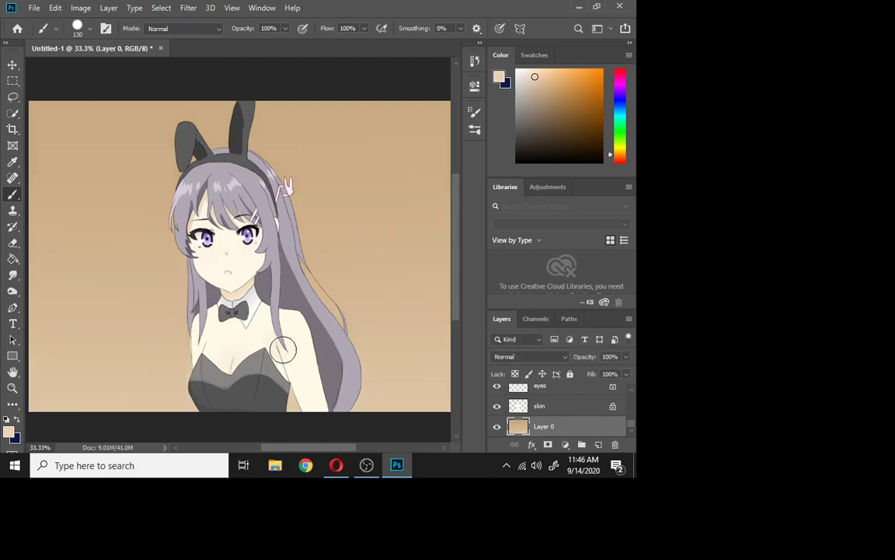
mouse_move(326, 449)
left_mouse_down()
mouse_move(344, 446)
mouse_move(327, 436)
left_mouse_up()
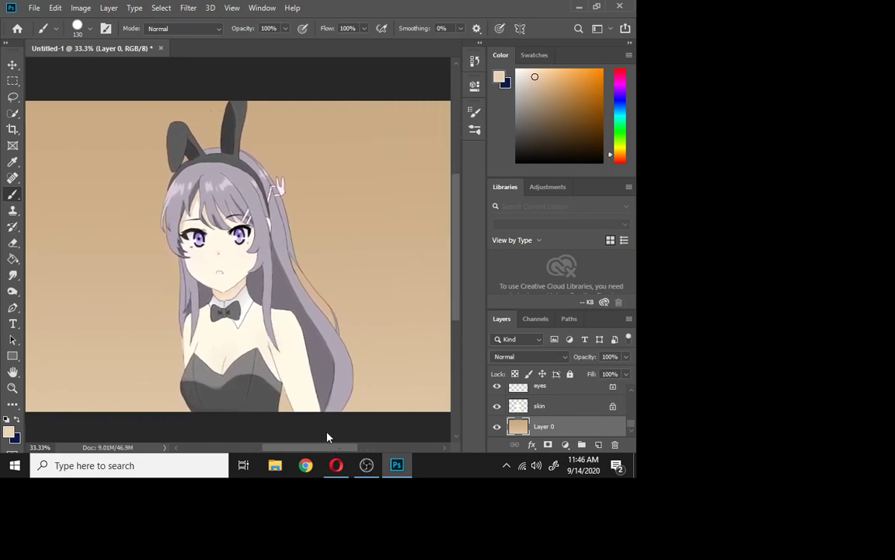
right_click(123, 311)
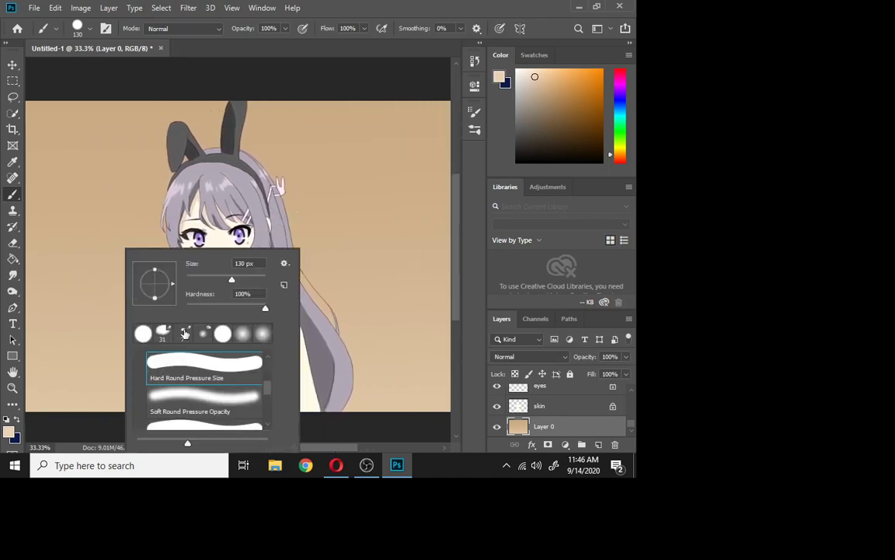
left_click(192, 279)
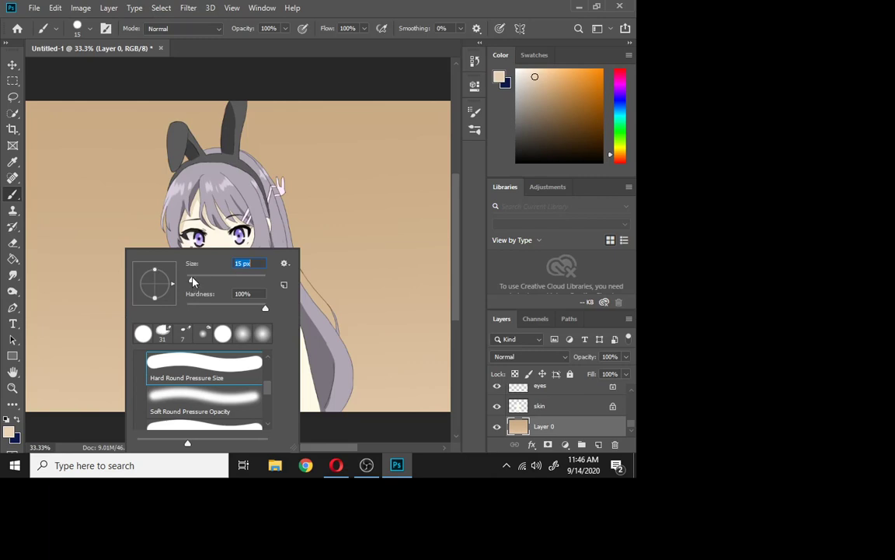
left_click(370, 388)
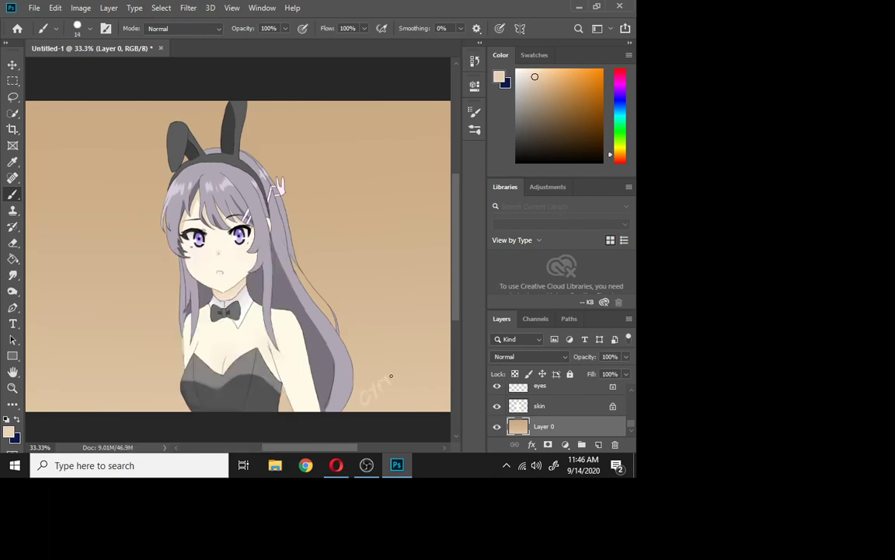
left_click_drag(389, 371, 386, 380)
mouse_move(396, 359)
left_mouse_down()
mouse_move(400, 395)
mouse_move(408, 377)
mouse_move(393, 403)
mouse_move(419, 374)
left_mouse_up()
Undo the handwritten signature strokes on the background.
key("ctrl+z")
key("ctrl+z")
key("ctrl+z")
key("ctrl+z")
key("ctrl+z")
key("ctrl+z")
key("ctrl+z")
key("ctrl+z")
key("ctrl+z")
key("ctrl+z")
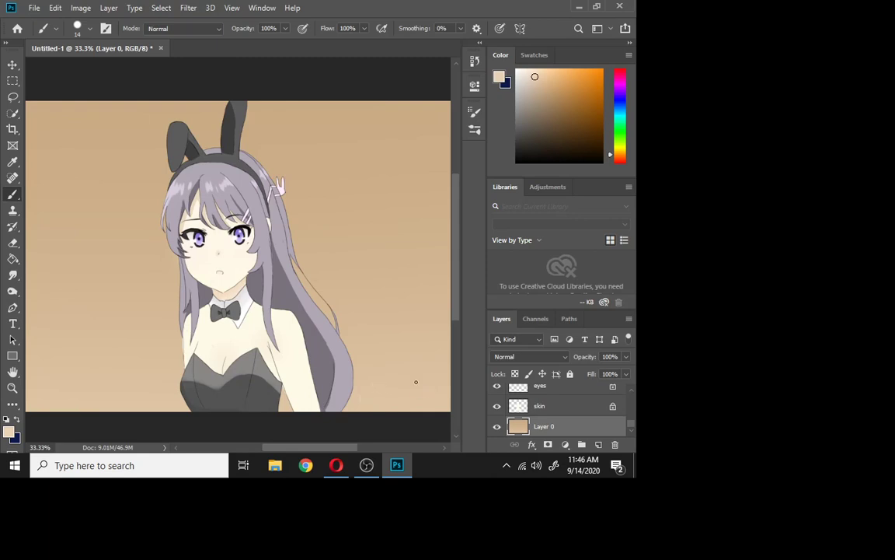